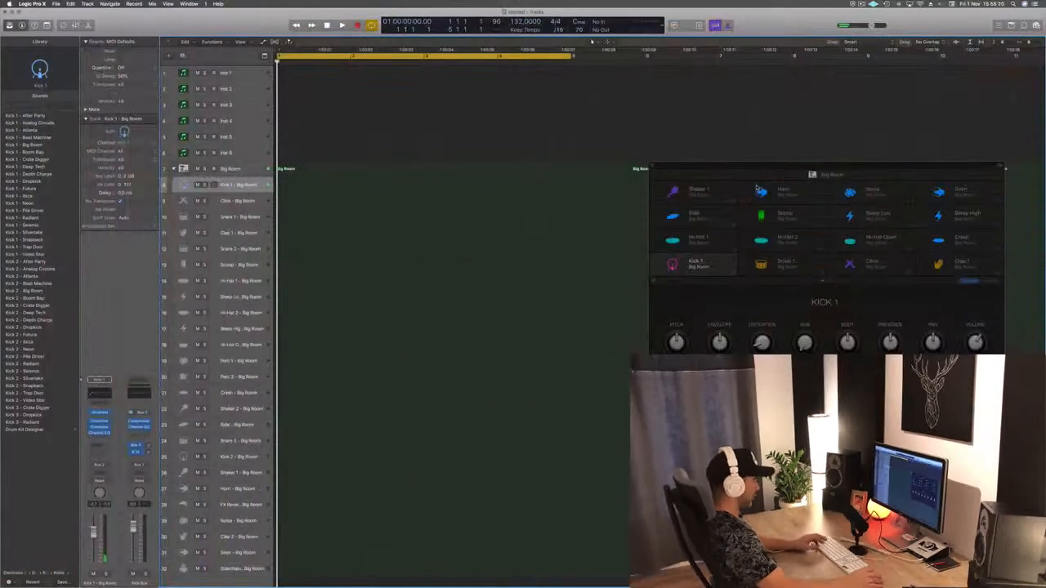
- Record four kick hits on the Kick 1 track with the Musical Typing keyboard, then stop recording
key(super+k)
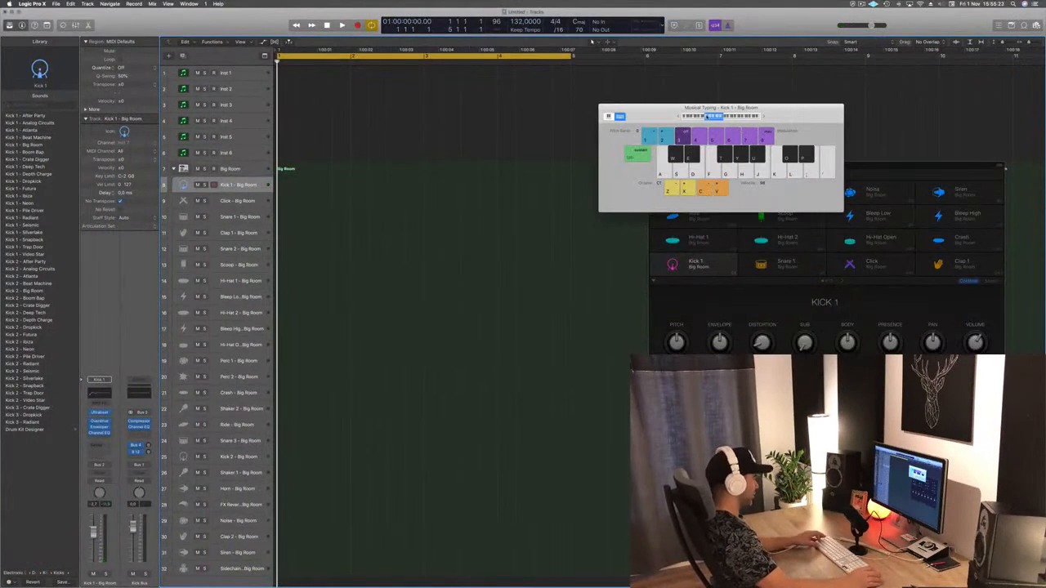
key(r)
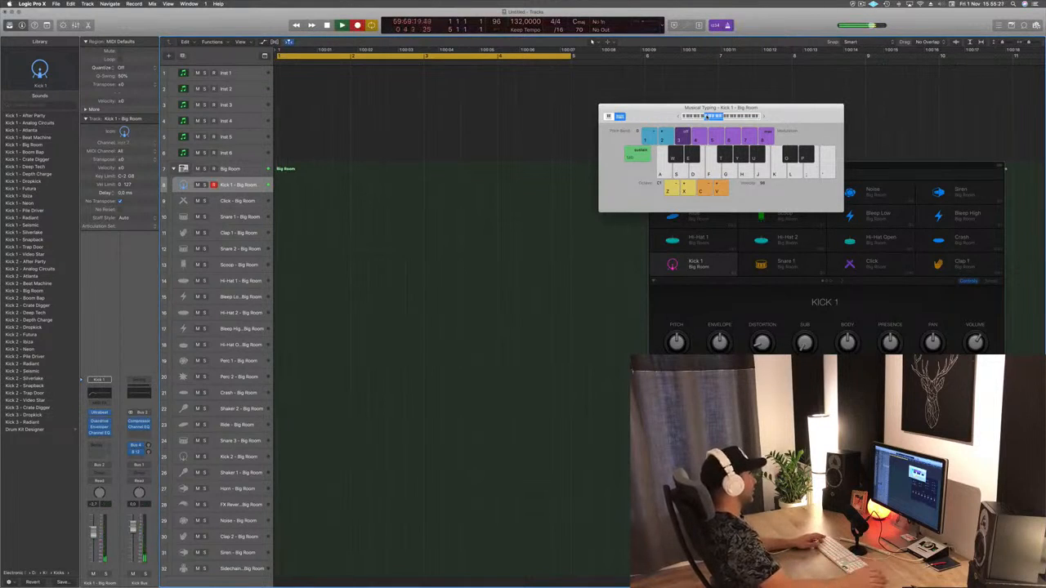
key(a)
key(a)
key(a)
key(a)
key(space)
- Trim the recorded Kick 1 region to one bar and delete the excess beyond it
super+double_click(312, 185)
click(294, 184)
drag(322, 183, 286, 185)
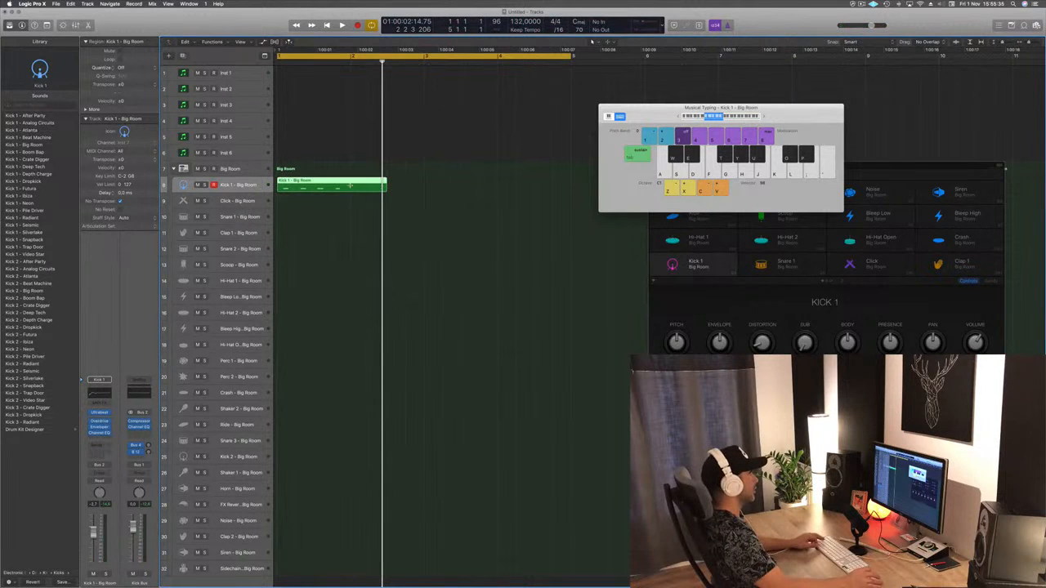
super+double_click(350, 186)
click(358, 186)
key(BackSpace)
click(307, 190)
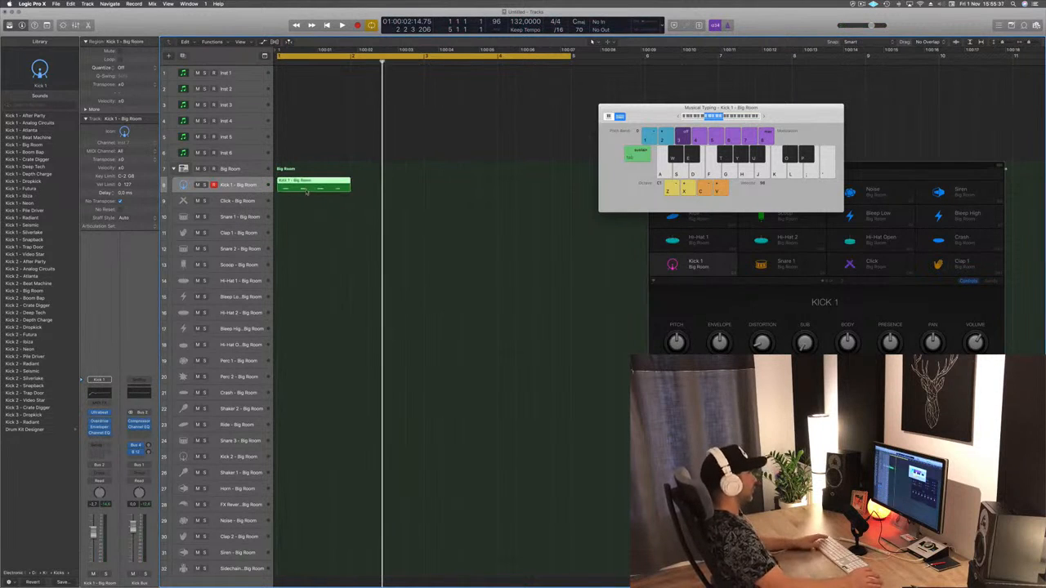
- Shift the kick notes to the start of bar 1 and quantize all four to 1/16 notes
double_click(312, 183)
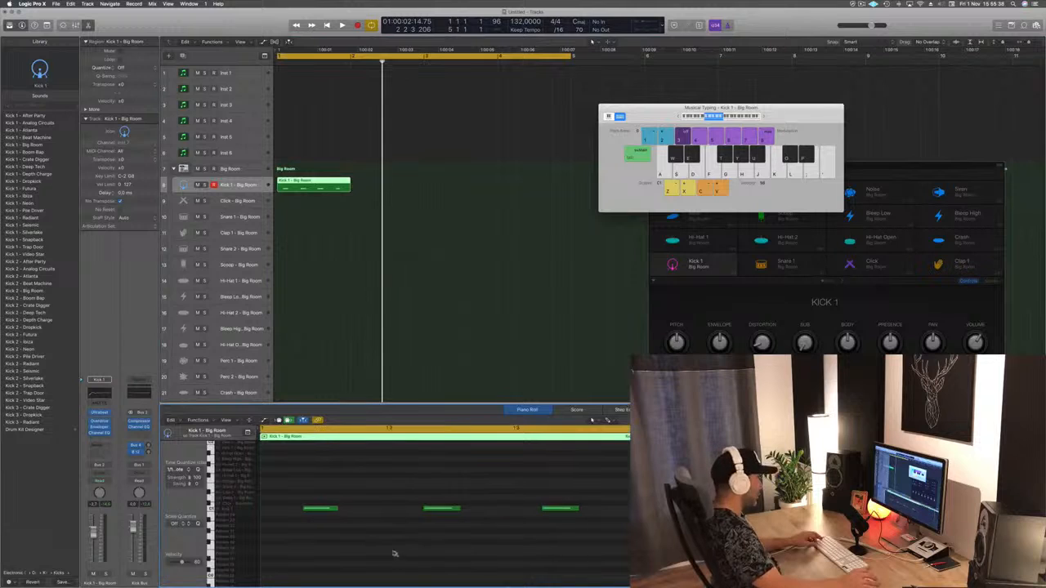
drag(314, 508, 272, 508)
click(347, 491)
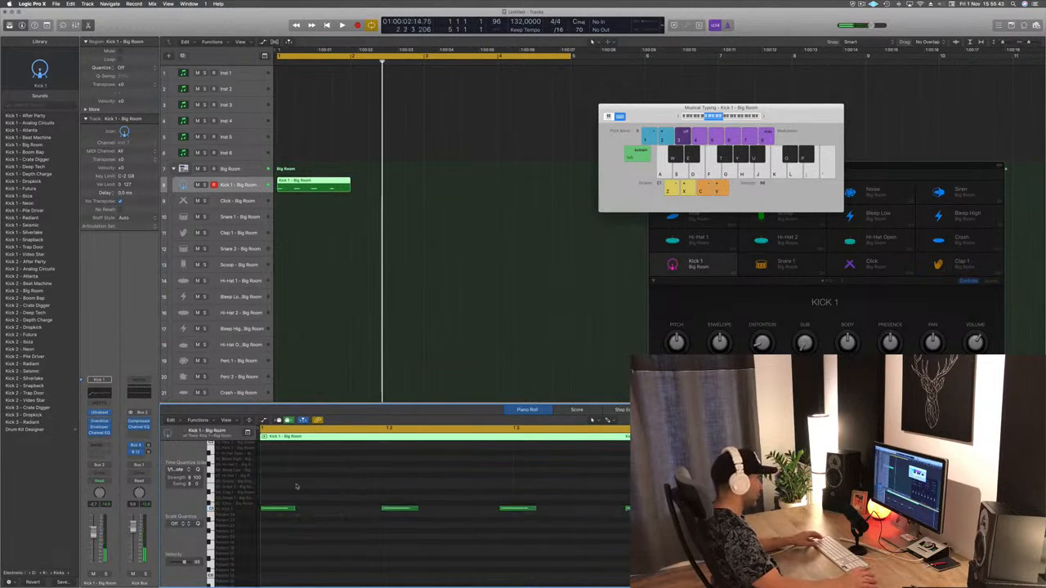
key(super+a)
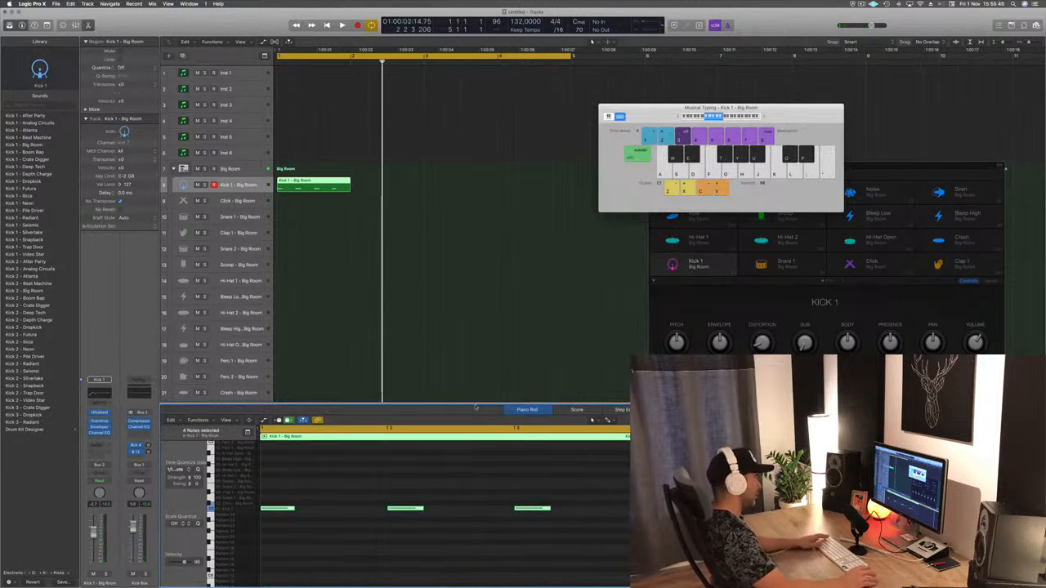
- Copy the one-bar kick region along the Kick 1 track until it fills the four-bar cycle
drag(301, 187, 376, 193)
drag(271, 184, 469, 188)
key(super+Left)
key(space)
key(super+Left)
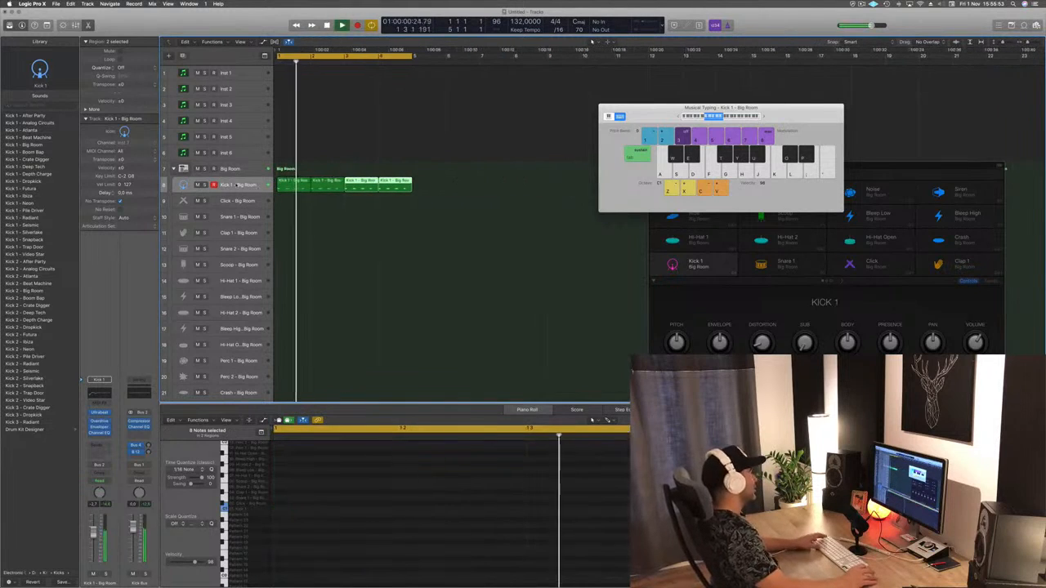
- Play back the four-bar kick pattern to check its sound and timing
click(237, 186)
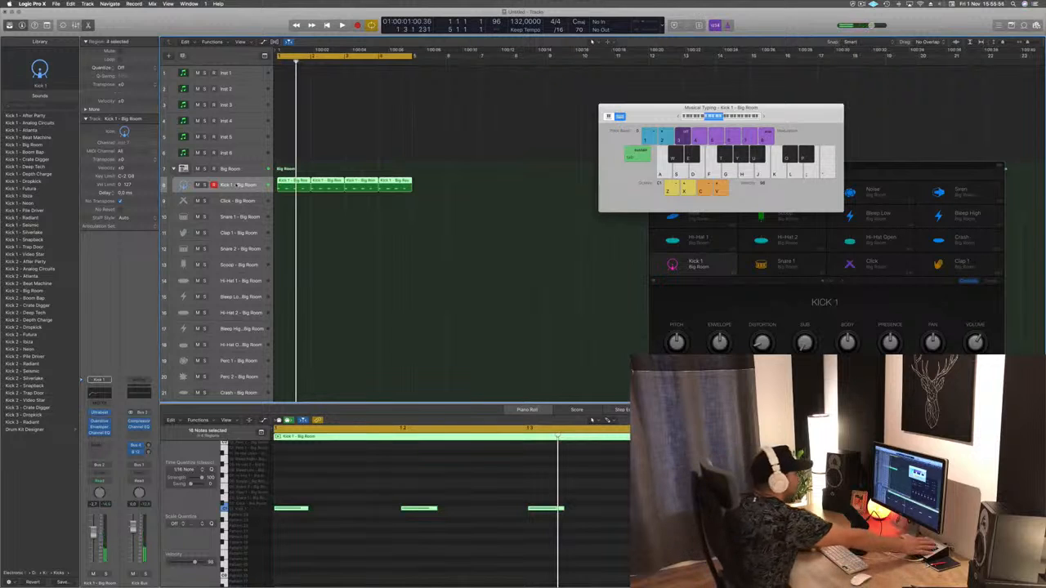
key(space)
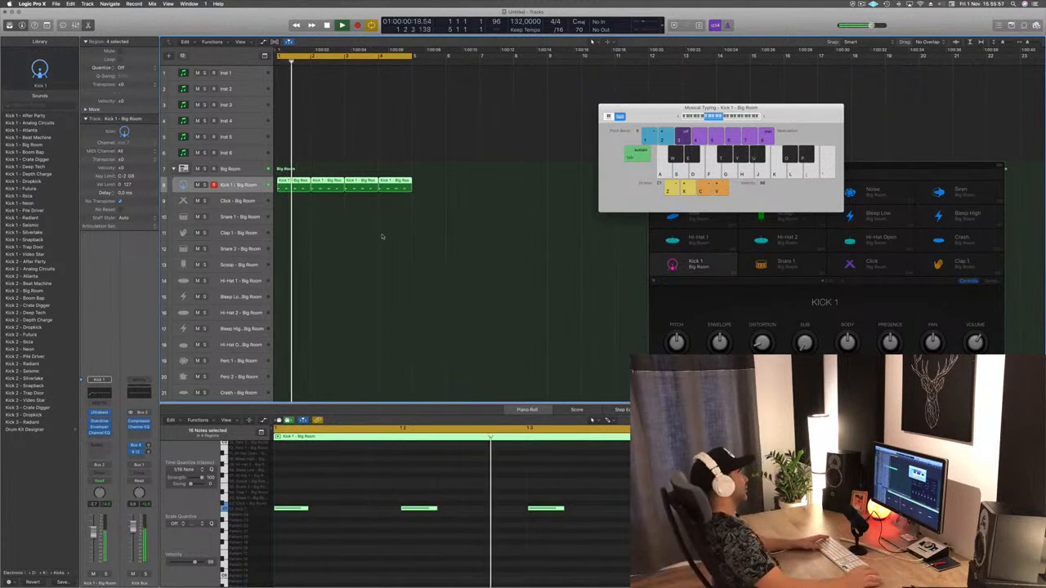
click(465, 209)
key(space)
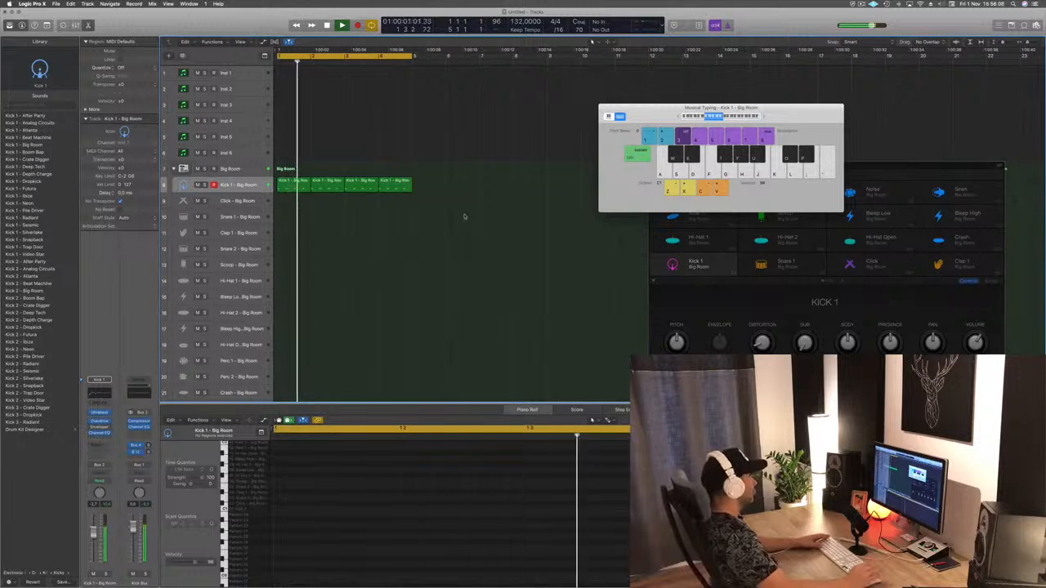
key(space)
key(space)
key(space)
- Add a Compressor to the Kick 1 channel and adjust its threshold during playback
click(104, 442)
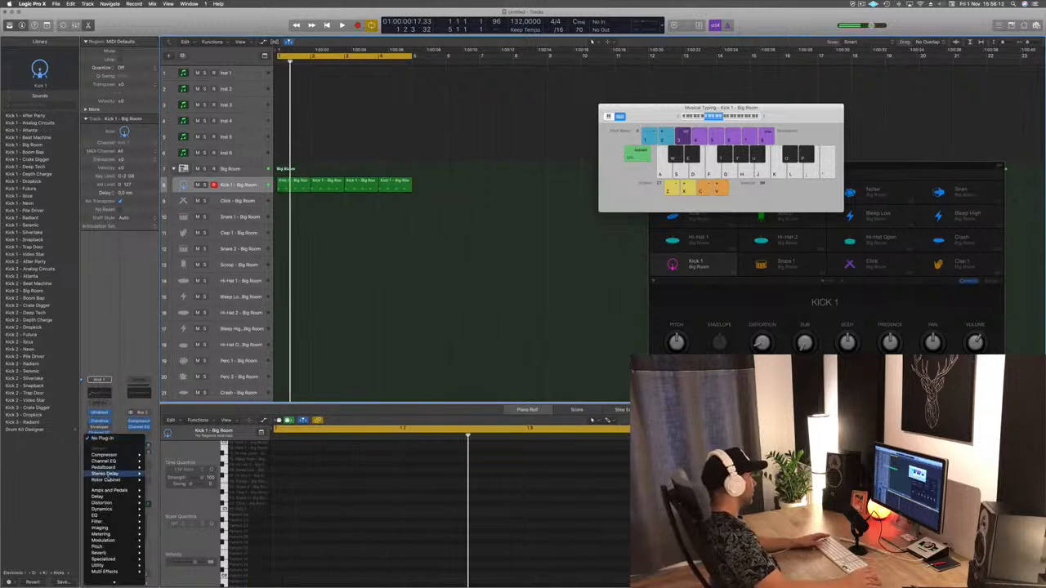
click(161, 455)
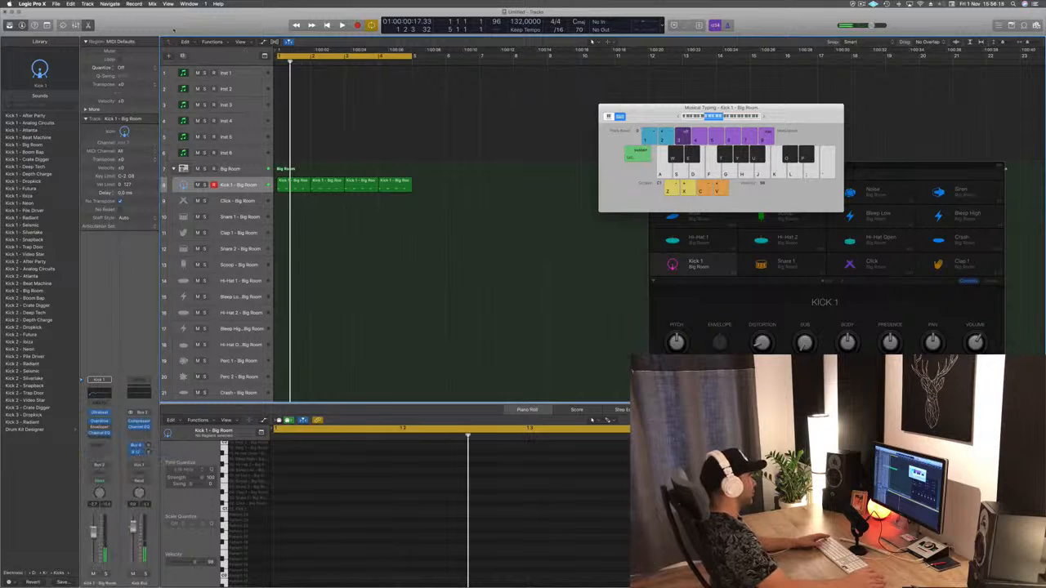
drag(259, 35, 563, 92)
key(space)
drag(394, 265, 401, 243)
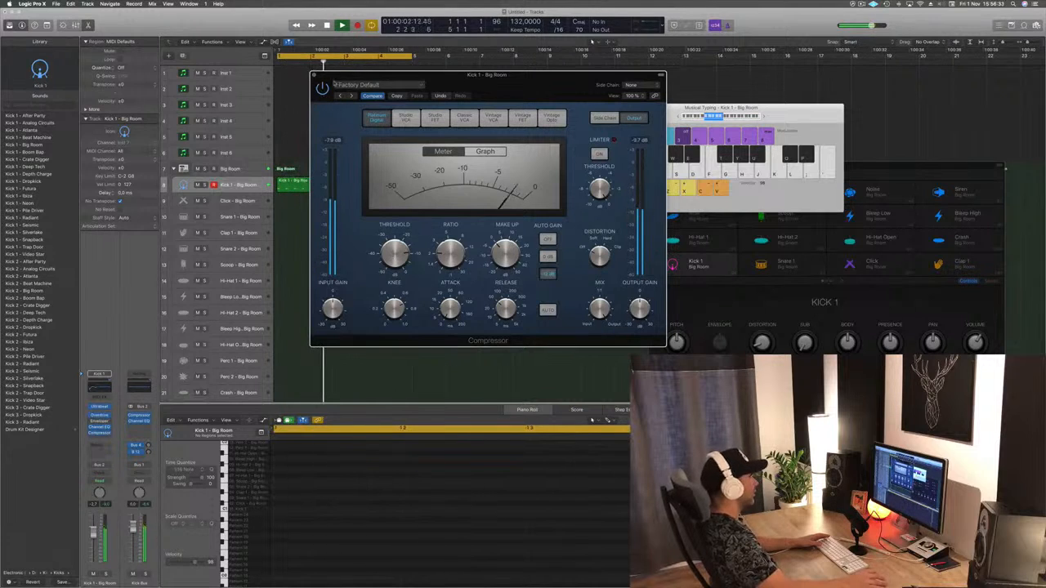
click(314, 75)
key(space)
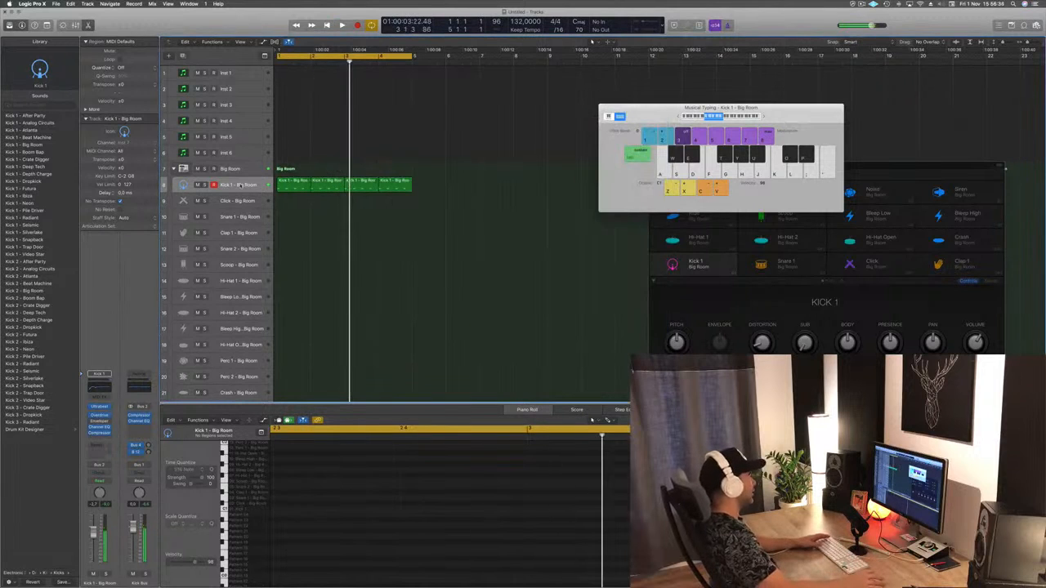
- Copy the first kick region to the Snare 1 track and delete its notes on beats 1 and 3
drag(291, 186, 287, 223)
drag(327, 488, 275, 531)
key(Delete)
- Raise the two remaining notes to the Snare 1 pitch and copy the snare region across all four bars
drag(362, 490, 563, 536)
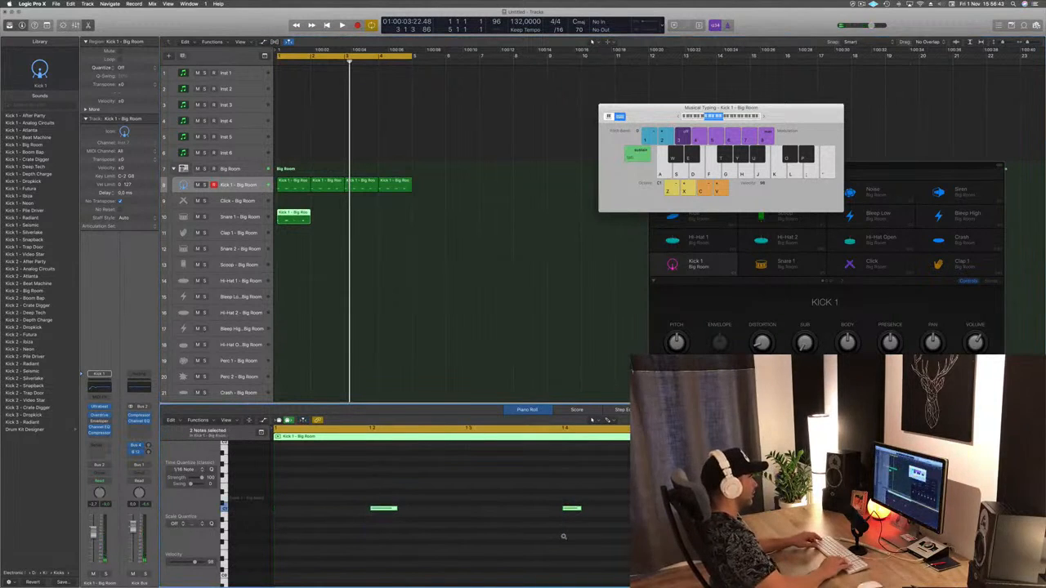
key(alt+Up)
key(space)
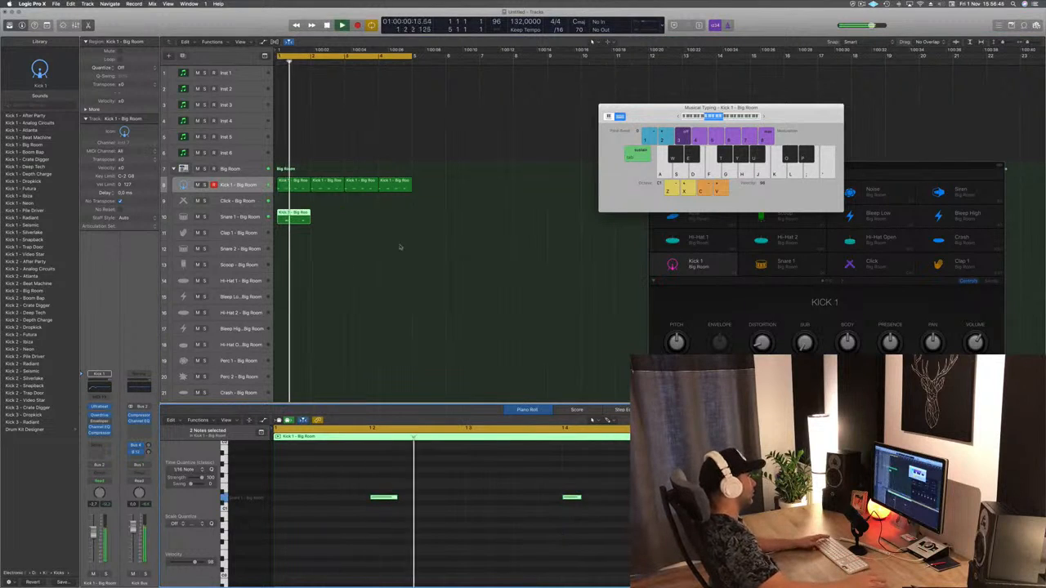
drag(297, 216, 374, 221)
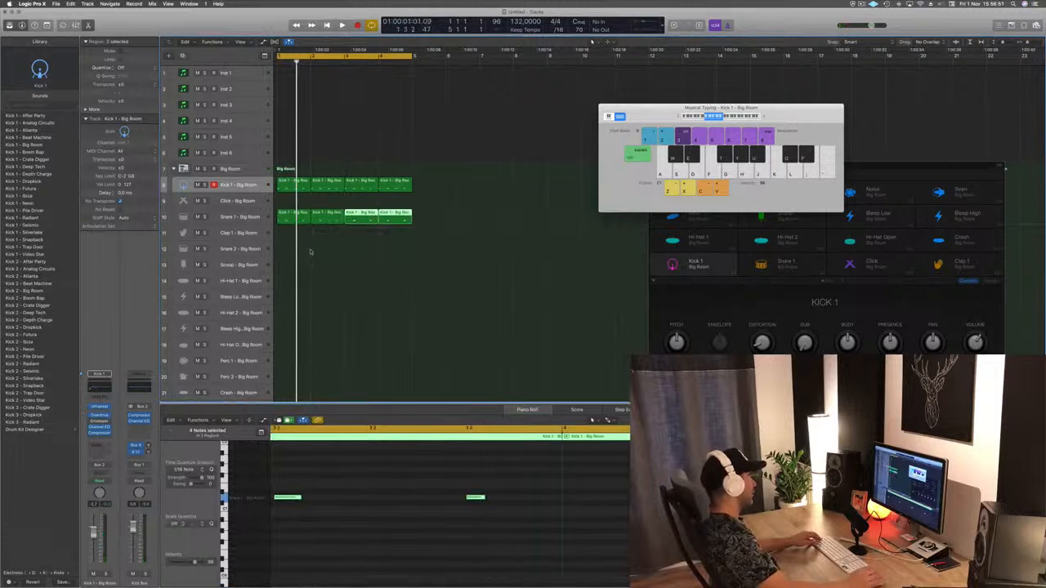
- Copy the first snare region to the Hi-Hat 1 track and raise its two notes to the Hi-Hat 1 pitch
click(288, 218)
drag(288, 215, 292, 280)
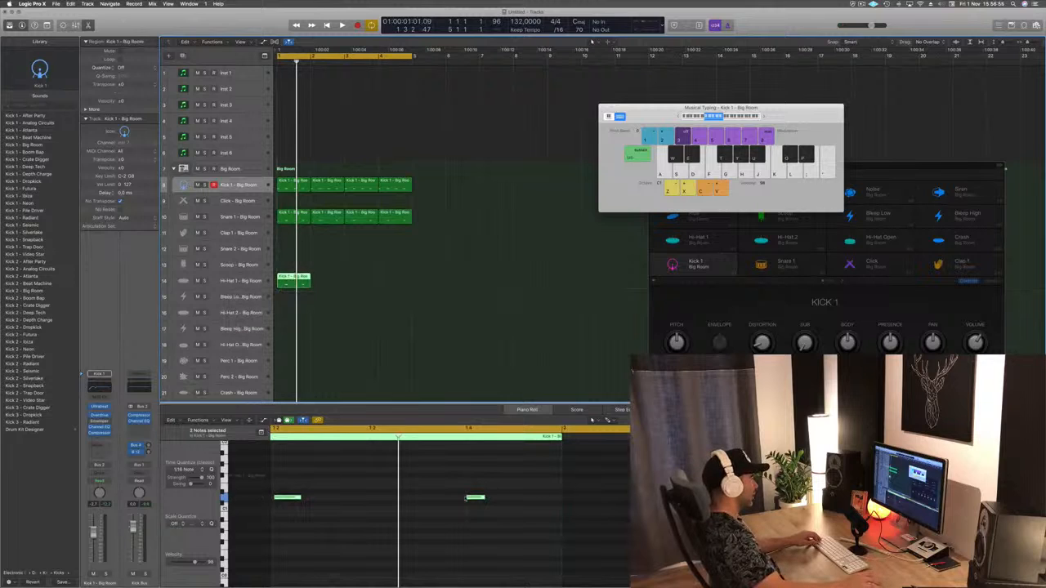
scroll(483, 496, down, 1)
scroll(439, 497, down, 1)
drag(498, 483, 314, 527)
scroll(315, 528, left, 1)
key(alt+Up)
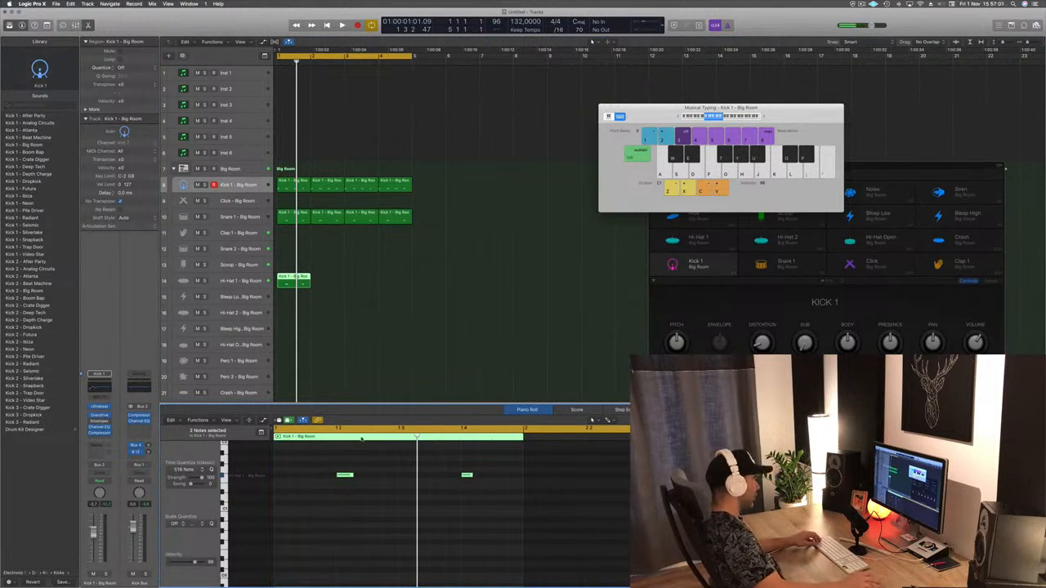
- Place the Hi-Hat 1 notes on the offbeats and duplicate them so every beat has one offbeat hit
key(space)
key(space)
drag(313, 476, 376, 482)
key(space)
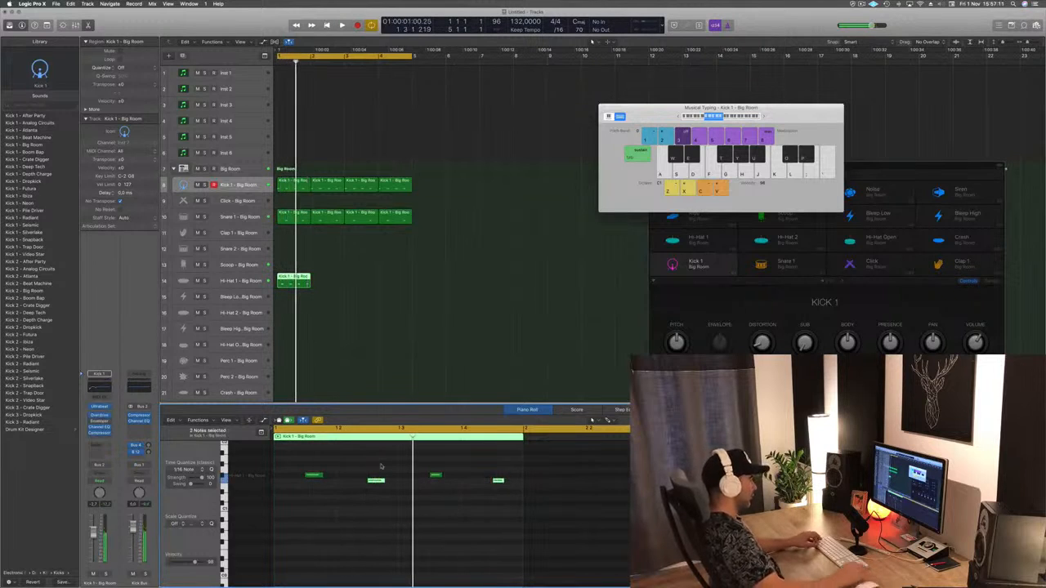
key(space)
key(space)
- Copy the one-bar Hi-Hat 1 region across all four bars and play the loop
click(289, 277)
drag(288, 277, 371, 277)
shift+click(300, 282)
key(space)
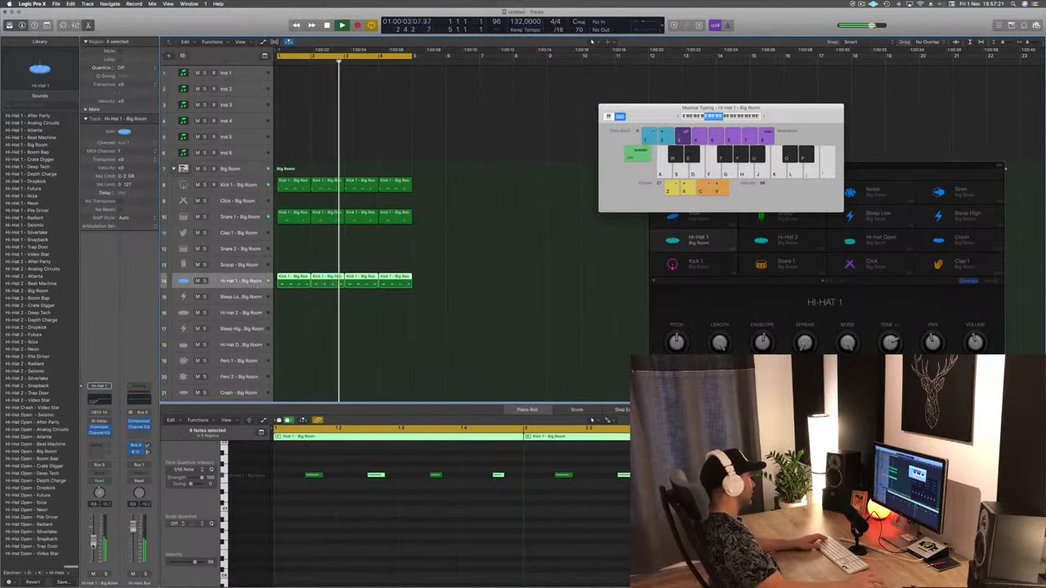
- Copy the first Hi-Hat 1 region to the Hi-Hat 2 track and raise its four notes to the Hi-Hat 2 pitch
click(299, 301)
drag(295, 284, 296, 314)
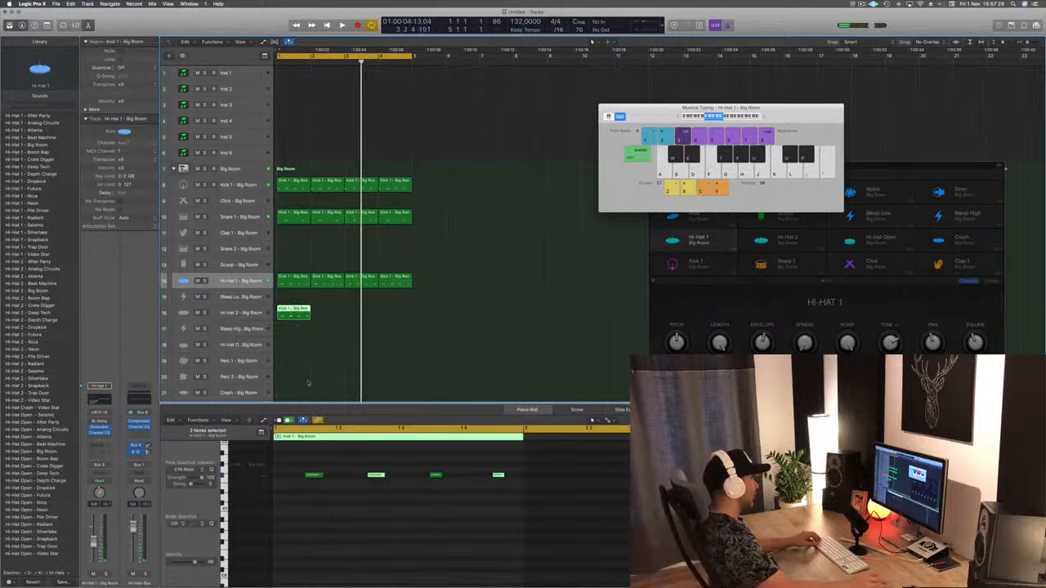
drag(303, 466, 513, 498)
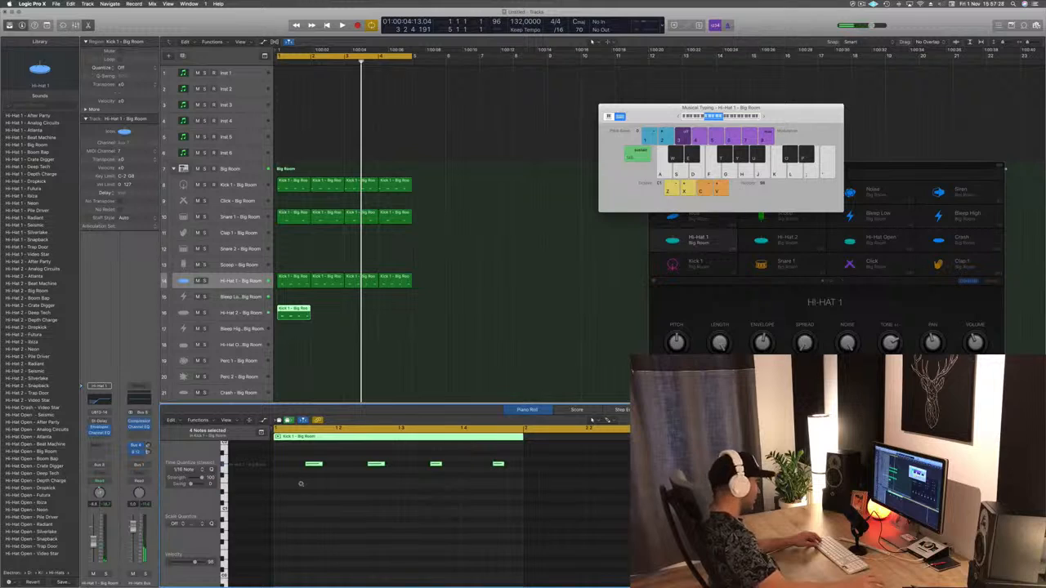
- Fill the Hi-Hat 2 bar with sixteen sixteenth-note hits, shorten all of them, and play the result
scroll(301, 483, left, 3)
drag(300, 464, 289, 464)
key(super+a)
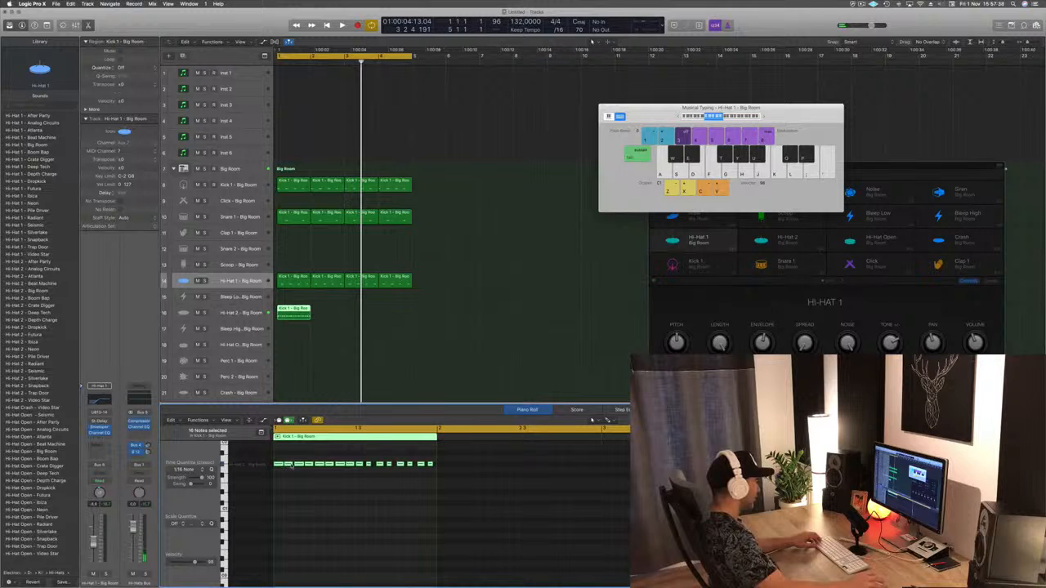
drag(290, 463, 288, 467)
key(space)
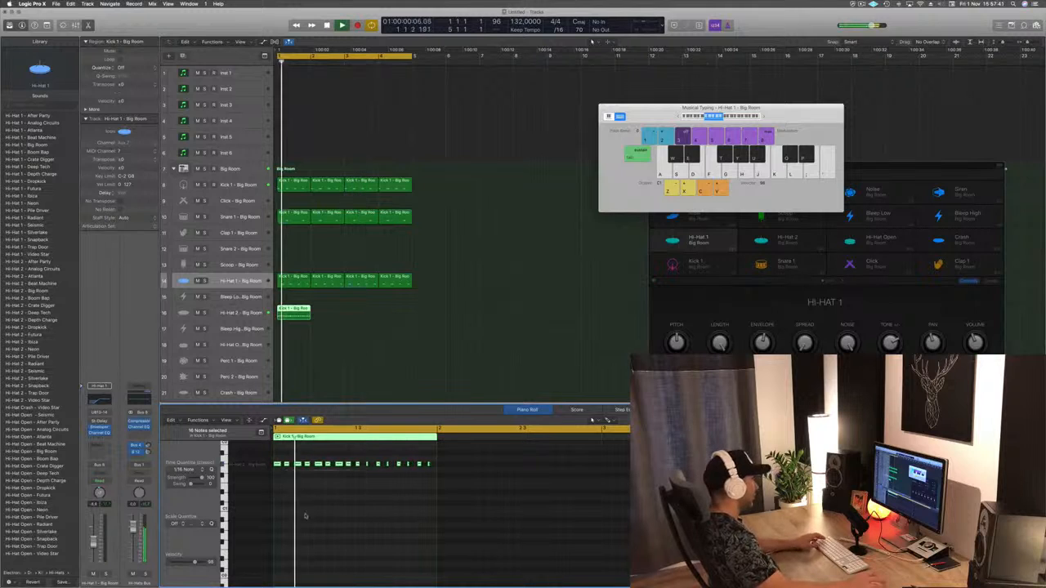
- Lower the Hi-Hat 2 track's volume and copy its one-bar region across all four bars
click(253, 312)
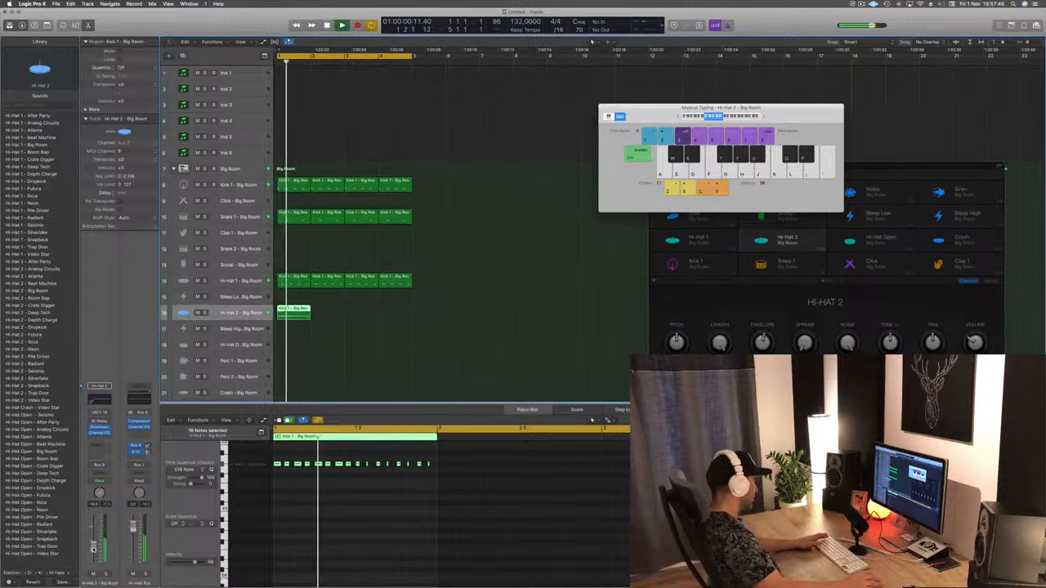
key(space)
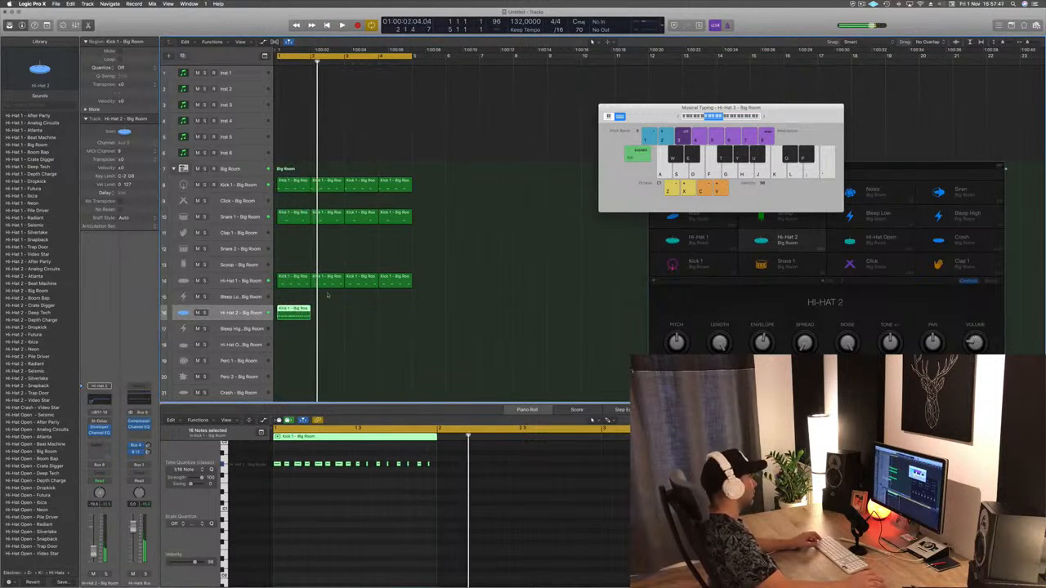
drag(295, 310, 329, 315)
drag(402, 312, 355, 318)
- Audition the Atlanta and Analog Circuits sounds on the Hi-Hat 2 track, then load Hi-Hat 2 - After Party
key(space)
click(236, 313)
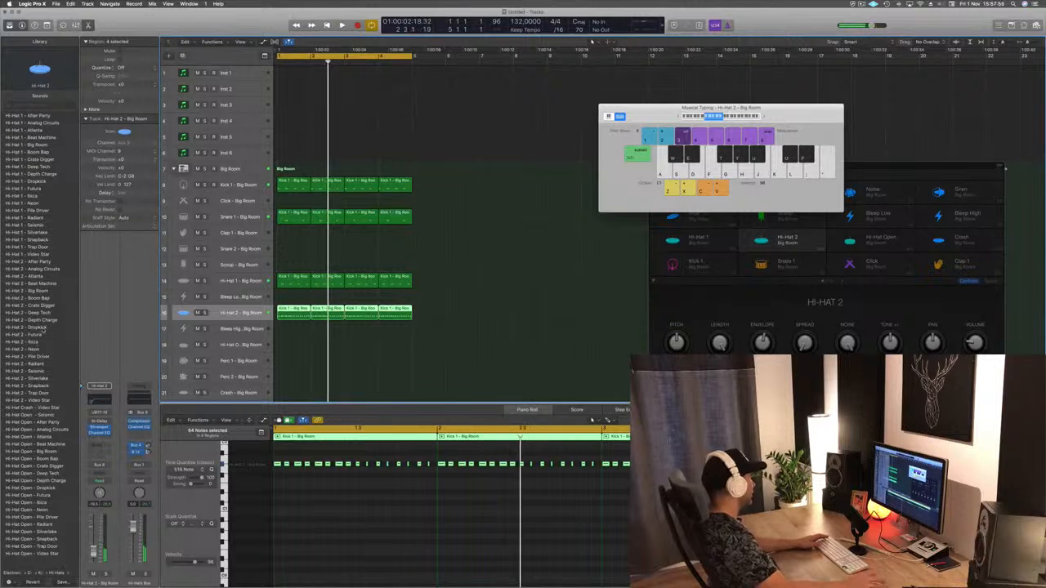
click(33, 276)
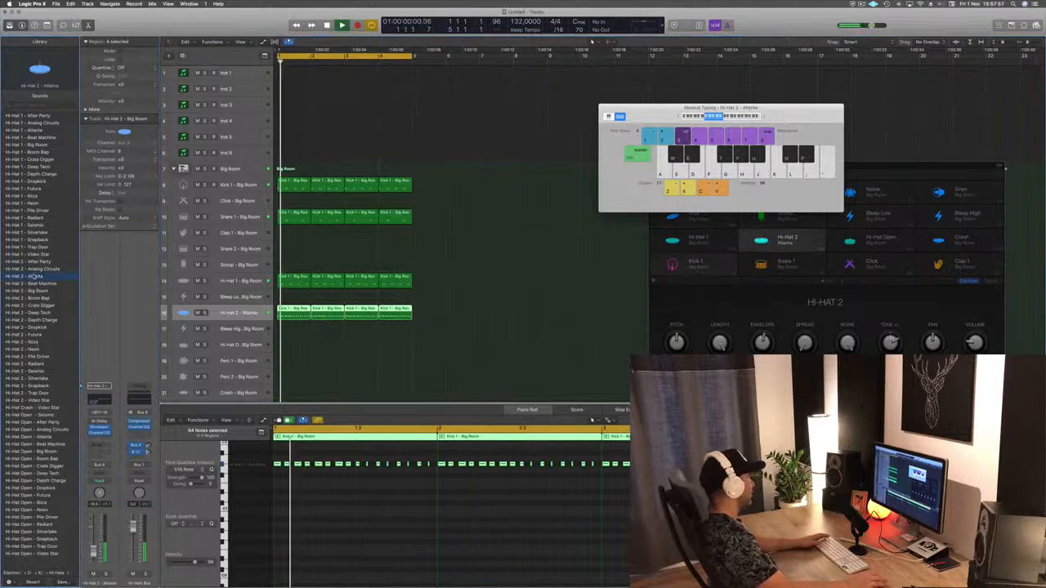
key(Up)
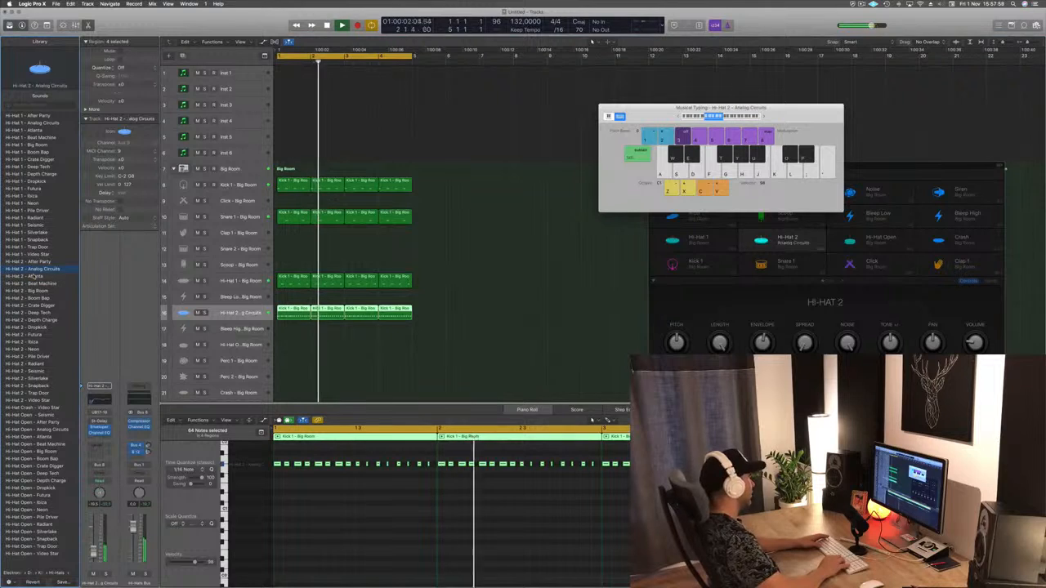
key(Up)
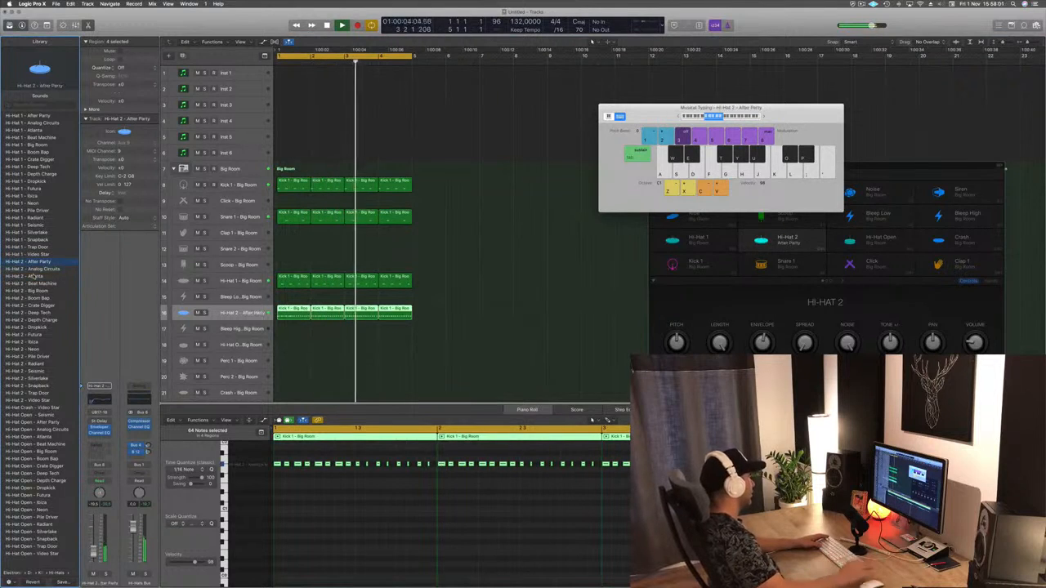
key(space)
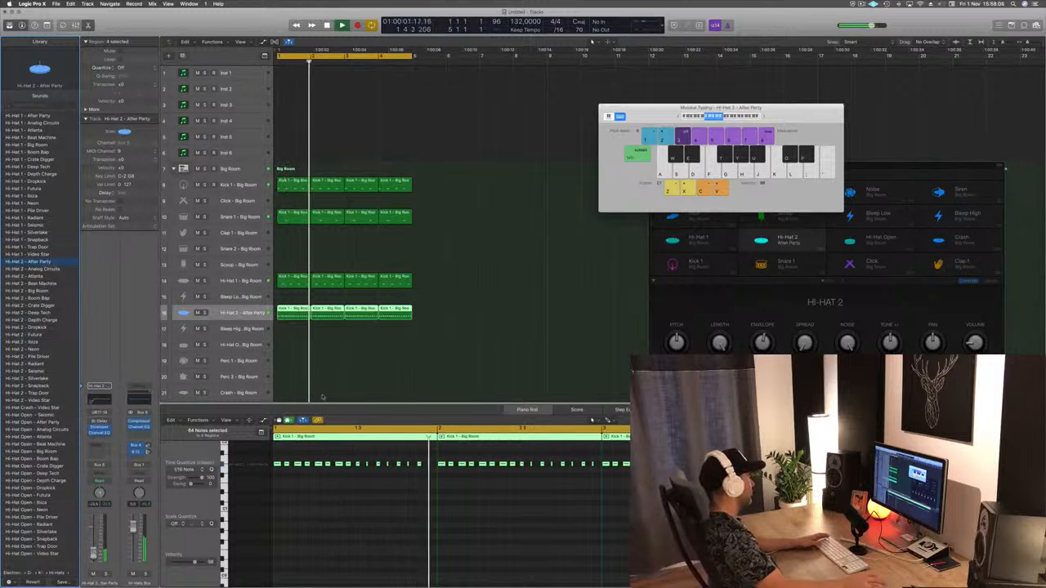
scroll(306, 247, down, 2)
key(space)
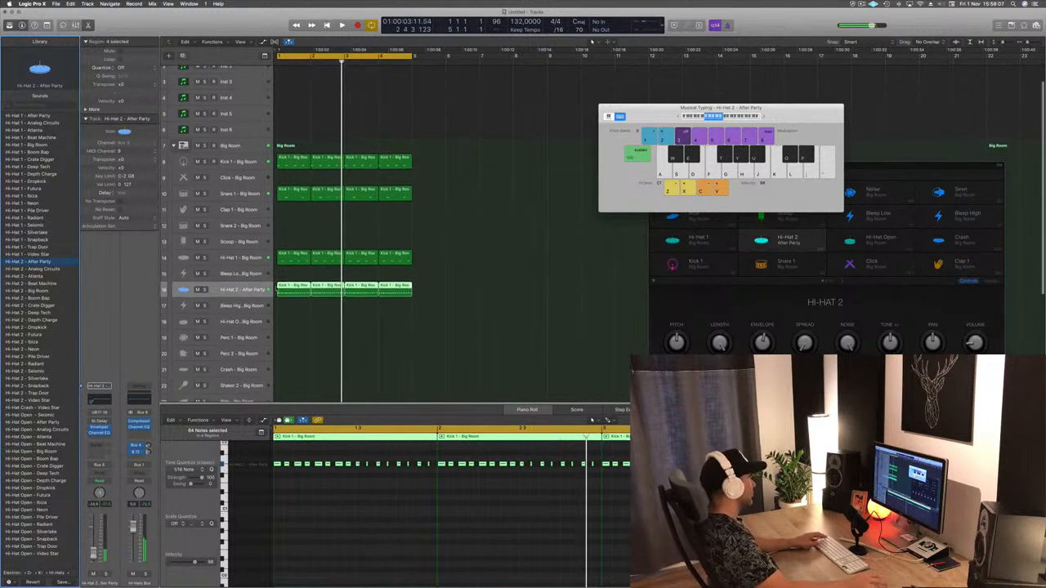
- Copy the first one-bar Hi-Hat 2 region to the Shaker 2 track at bar 1
click(307, 247)
scroll(309, 338, down, 1)
scroll(315, 335, down, 1)
scroll(291, 323, down, 1)
click(291, 250)
drag(288, 281, 291, 346)
scroll(281, 513, up, 5)
- Delete every second sixteenth note from the Shaker 2 region, leaving eight evenly spaced hits, and play the loop
click(348, 496)
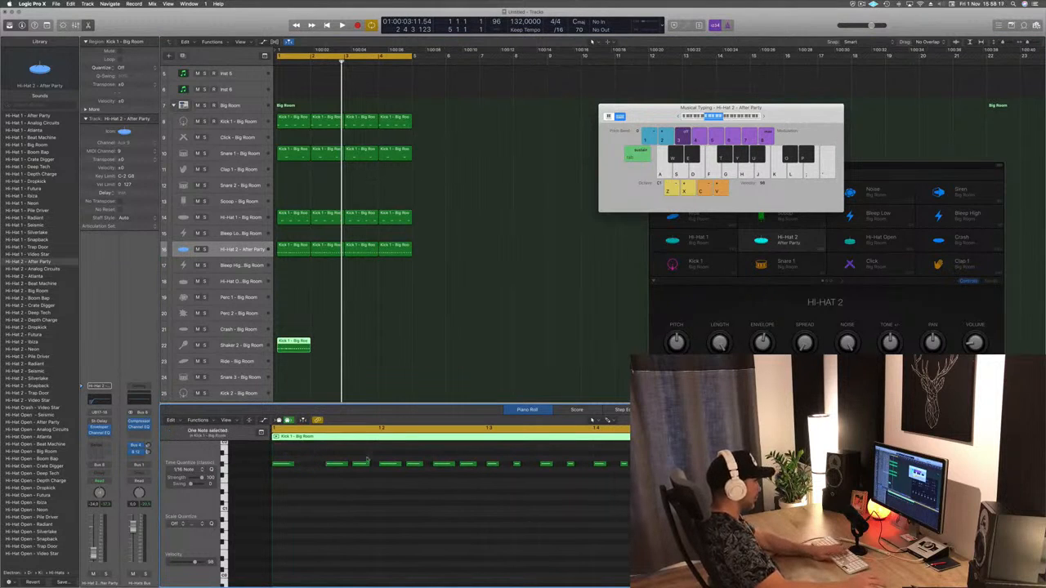
key(Delete)
click(517, 464)
click(571, 464)
key(Delete)
click(624, 464)
key(Delete)
click(299, 495)
key(space)
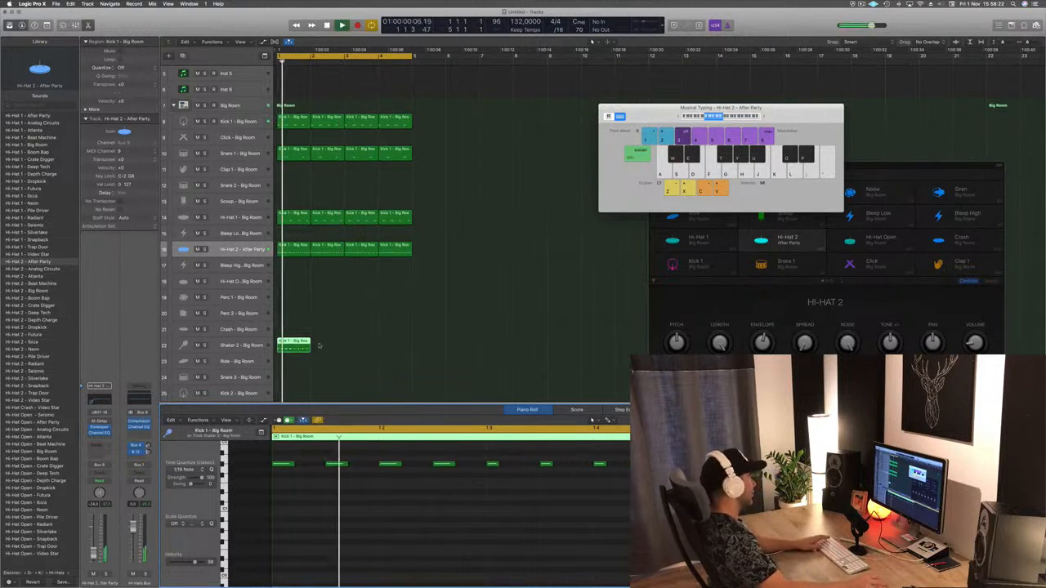
- Raise all eight notes in the Shaker 2 region to the pitch that triggers Shaker 2, and play the loop
key(super+a)
key(alt+Up)
key(alt+Up)
key(alt+Up)
key(alt+Up)
key(alt+Up)
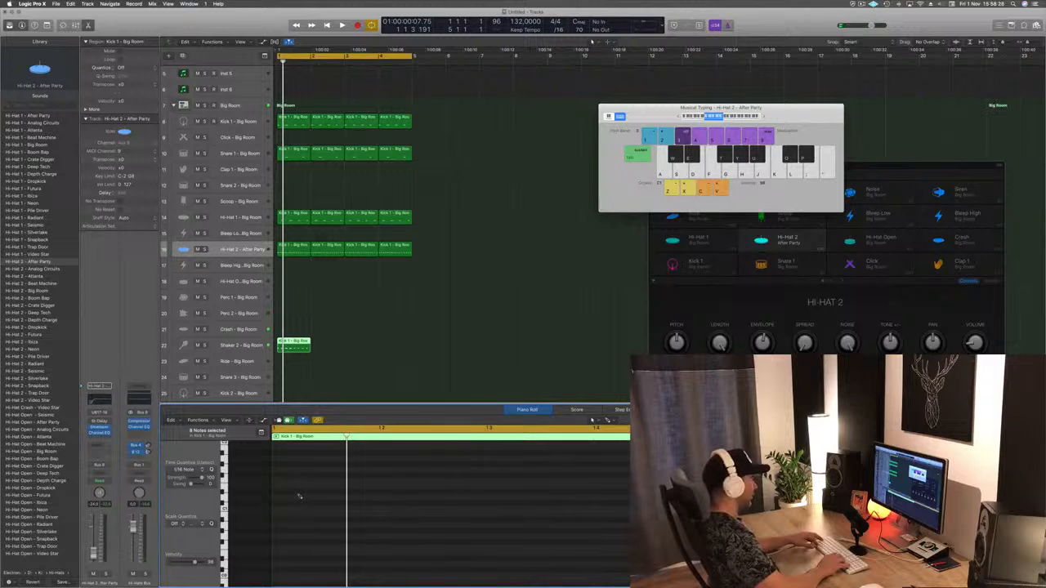
key(z)
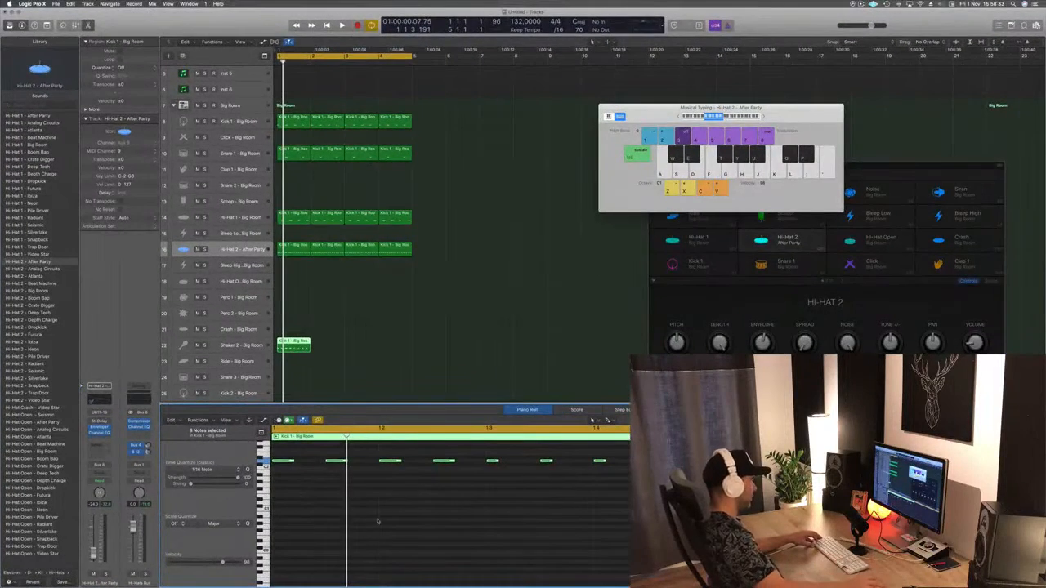
click(379, 506)
key(super+a)
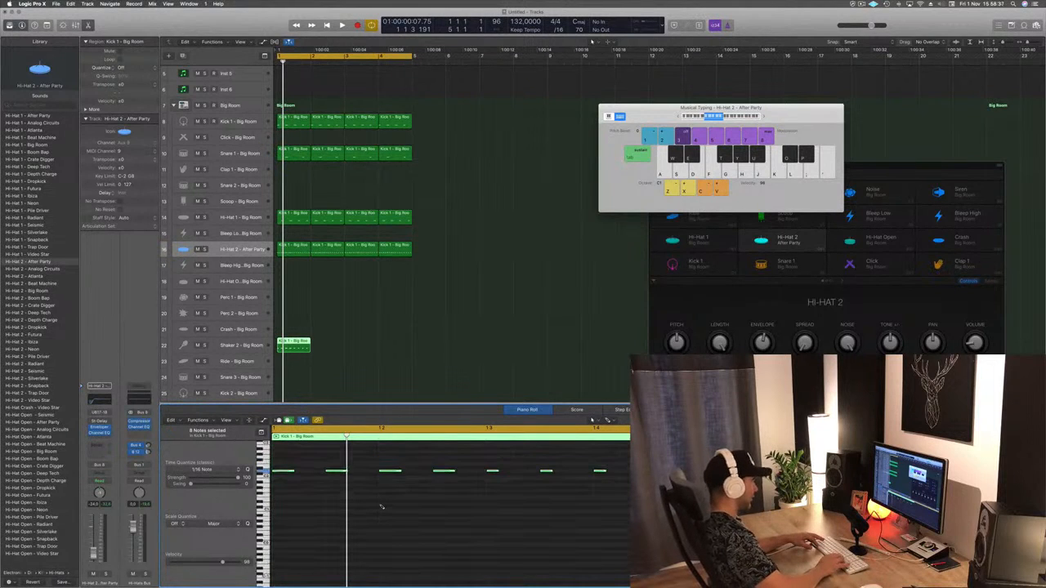
key(alt+Up)
key(alt+Down)
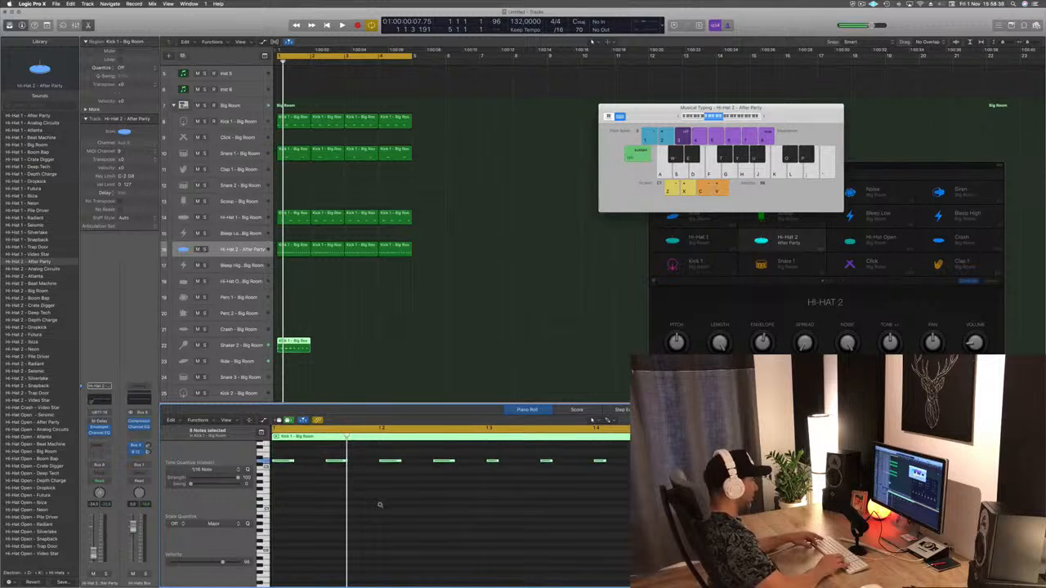
key(alt+Up)
key(alt+Down)
key(alt+Up)
key(alt+Down)
key(alt+Right)
key(alt+Left)
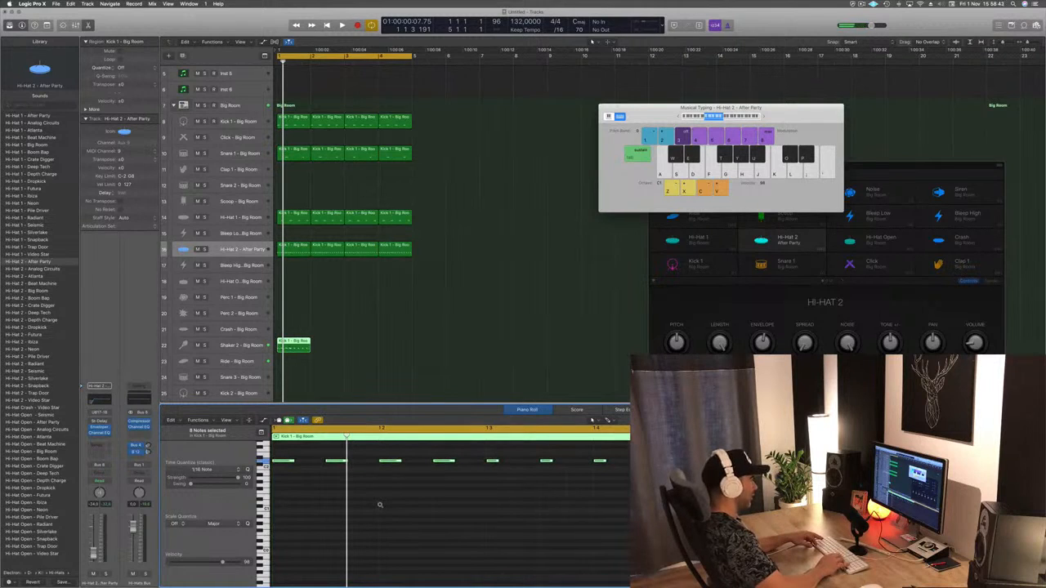
key(space)
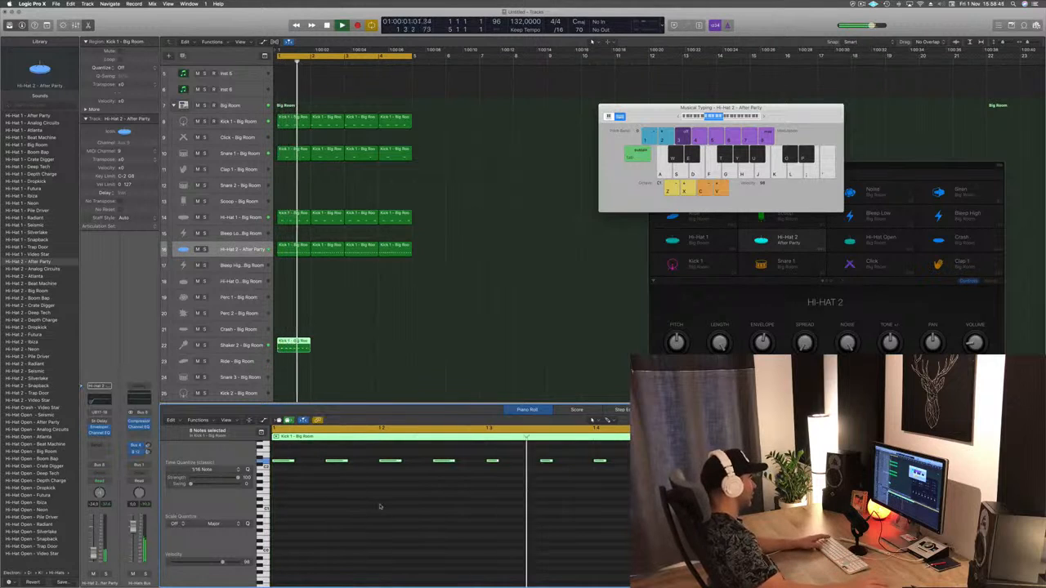
- Copy the Shaker 2 region across all four bars, select its track and play the loop
key(space)
drag(288, 346, 366, 347)
shift+click(298, 347)
key(space)
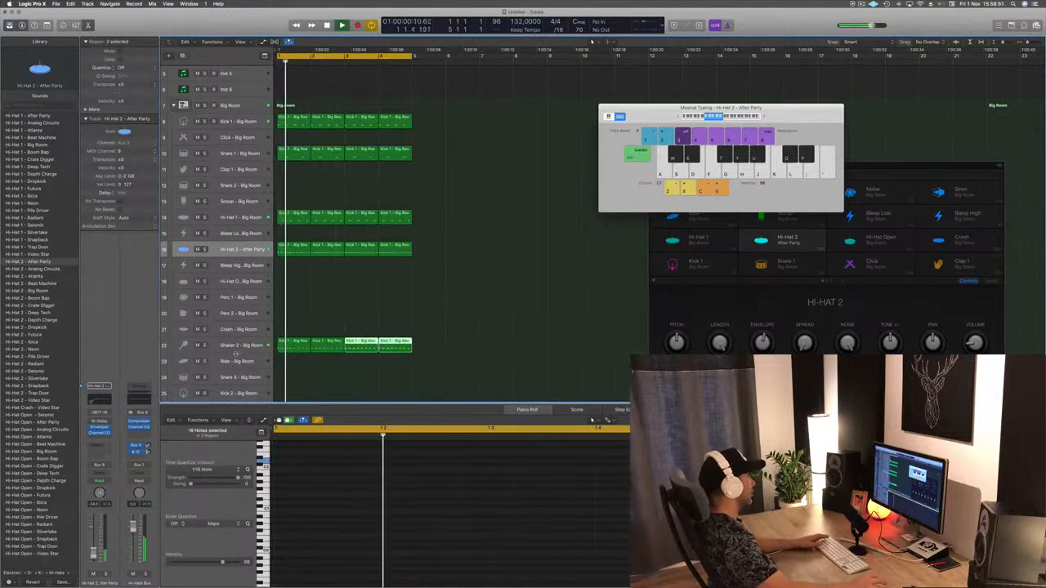
click(239, 346)
key(space)
key(space)
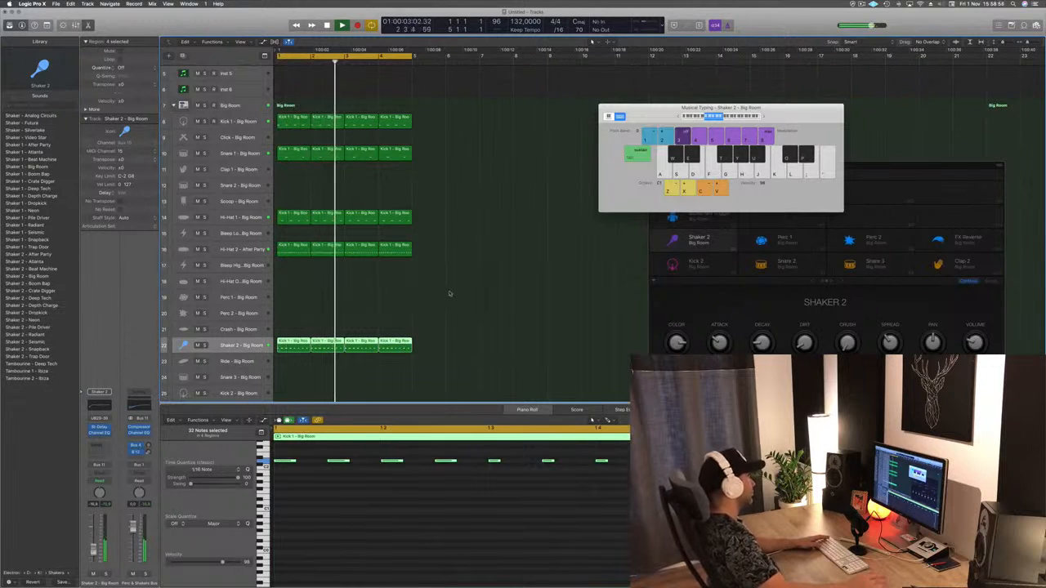
key(space)
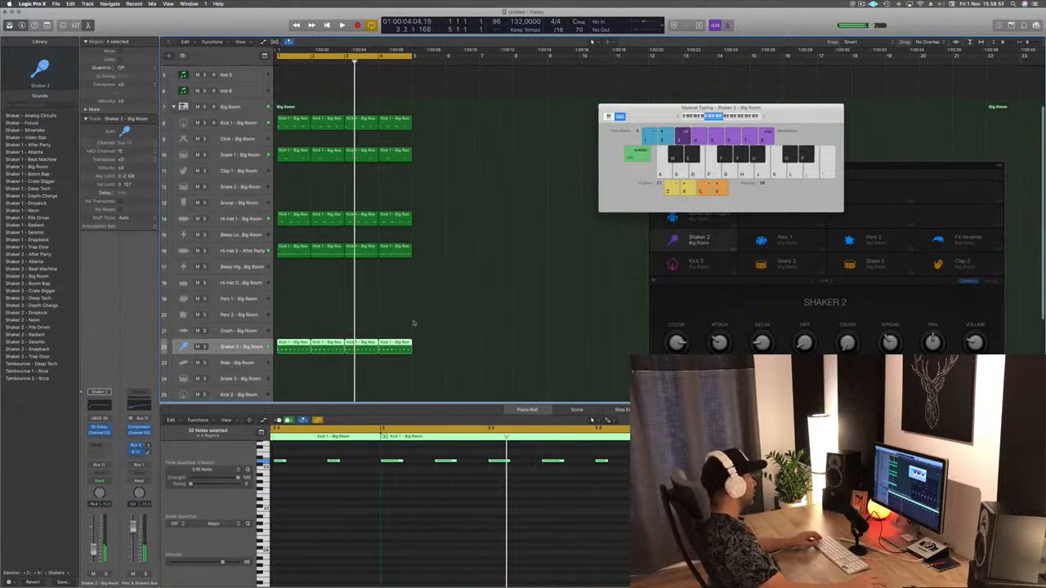
- Copy the first Hi-Hat 1 region to the Scoop track and reduce it to one note on the bar's last sixteenth
click(328, 309)
scroll(323, 271, down, 1)
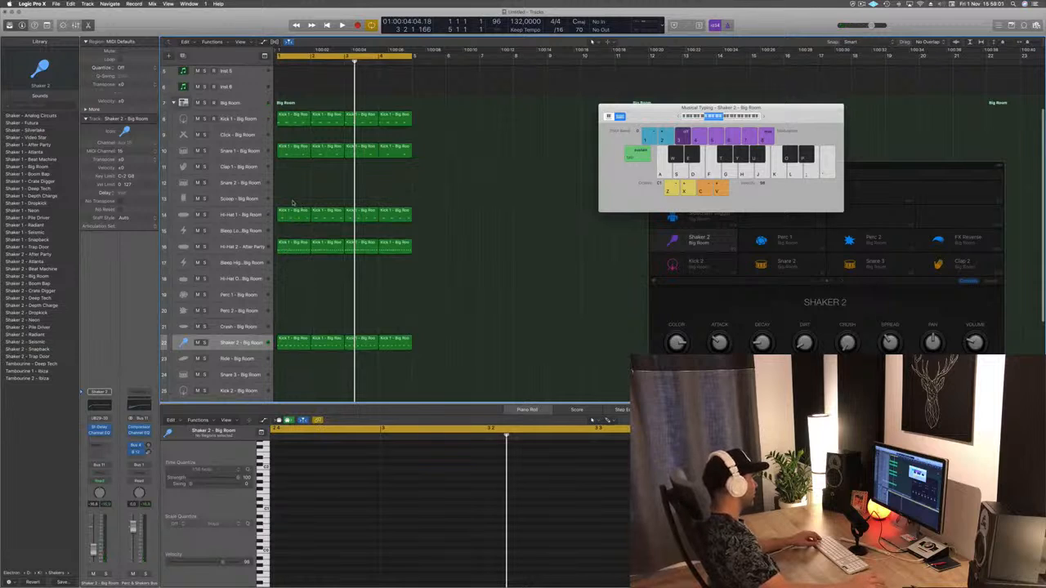
click(294, 212)
drag(293, 212, 292, 198)
scroll(320, 474, down, 2)
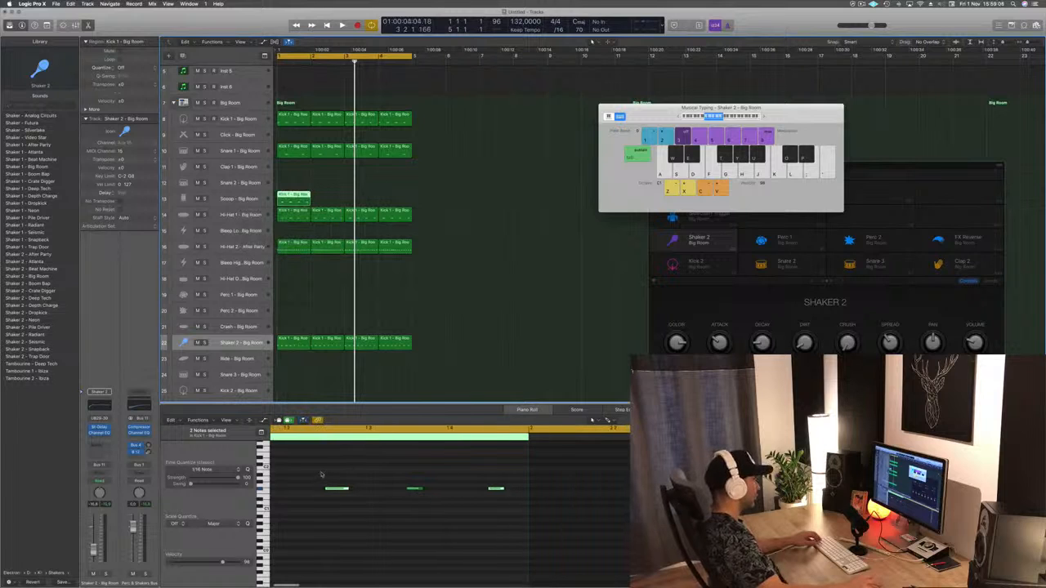
drag(317, 474, 502, 521)
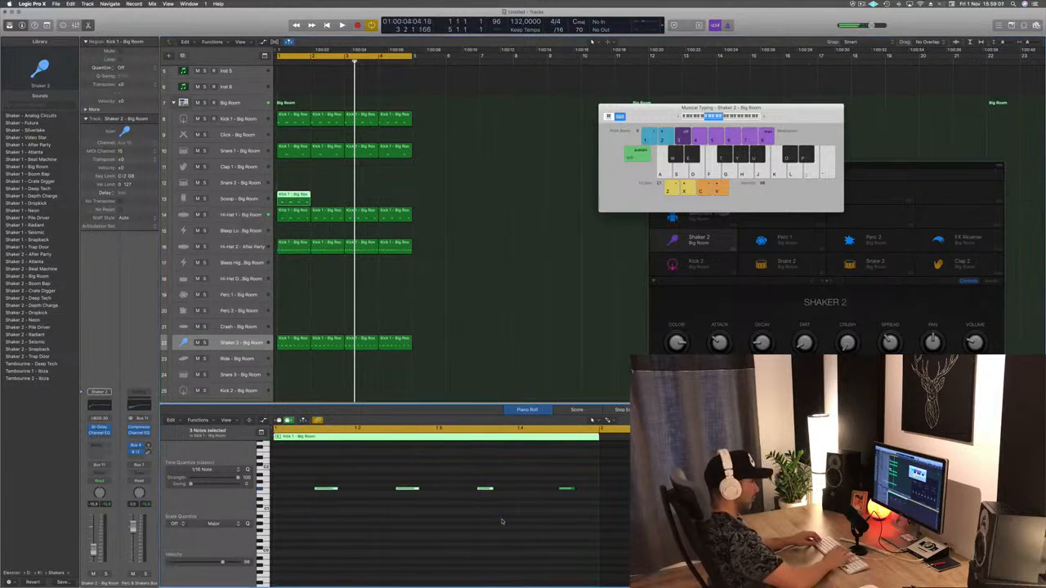
drag(565, 489, 586, 490)
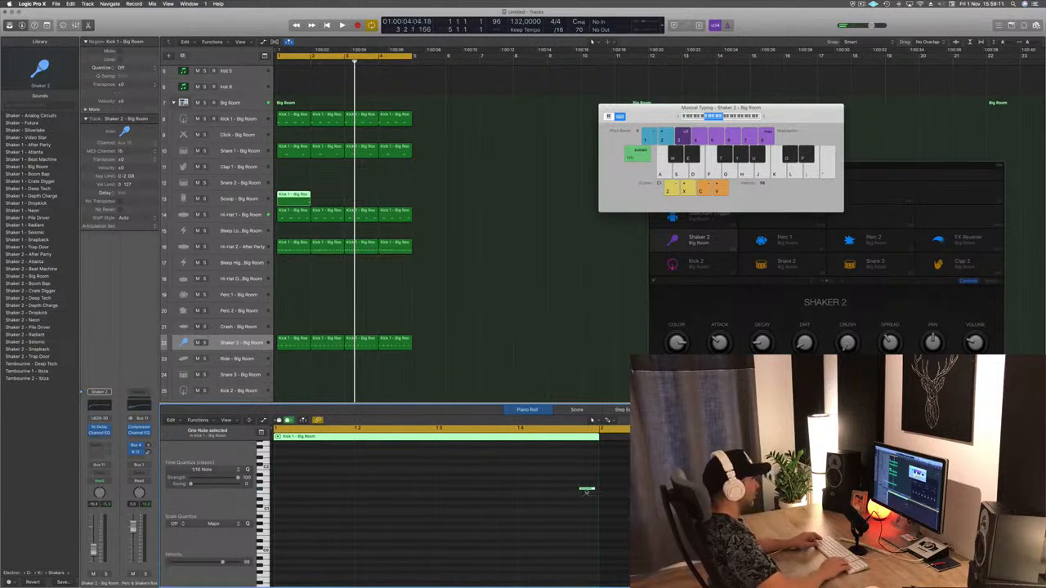
- Transpose the single Scoop note to the pitch that triggers the Scoop sound, and play the loop
key(alt+Up)
key(alt+Up)
key(alt+Down)
key(alt+Down)
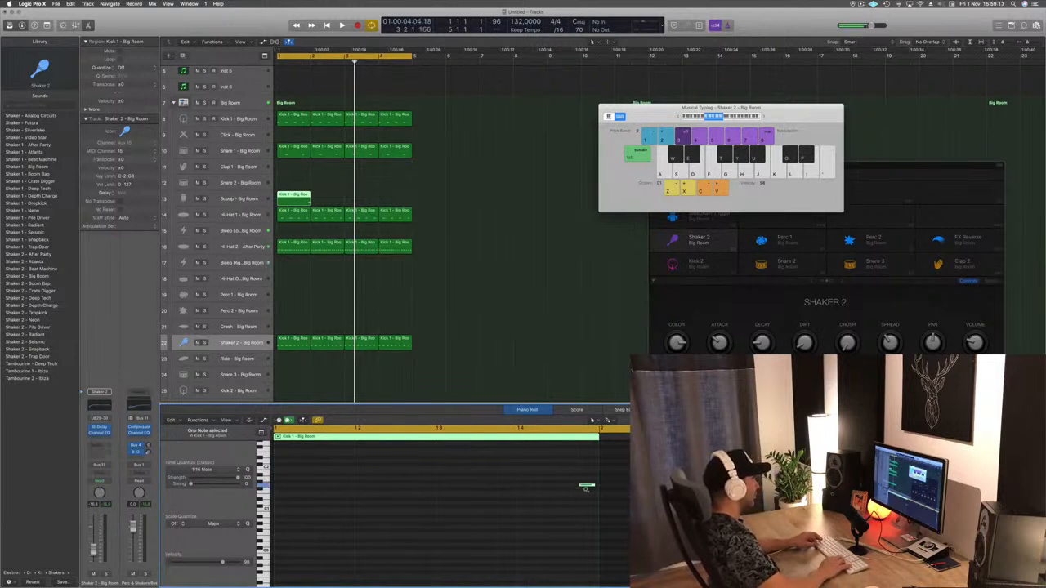
key(space)
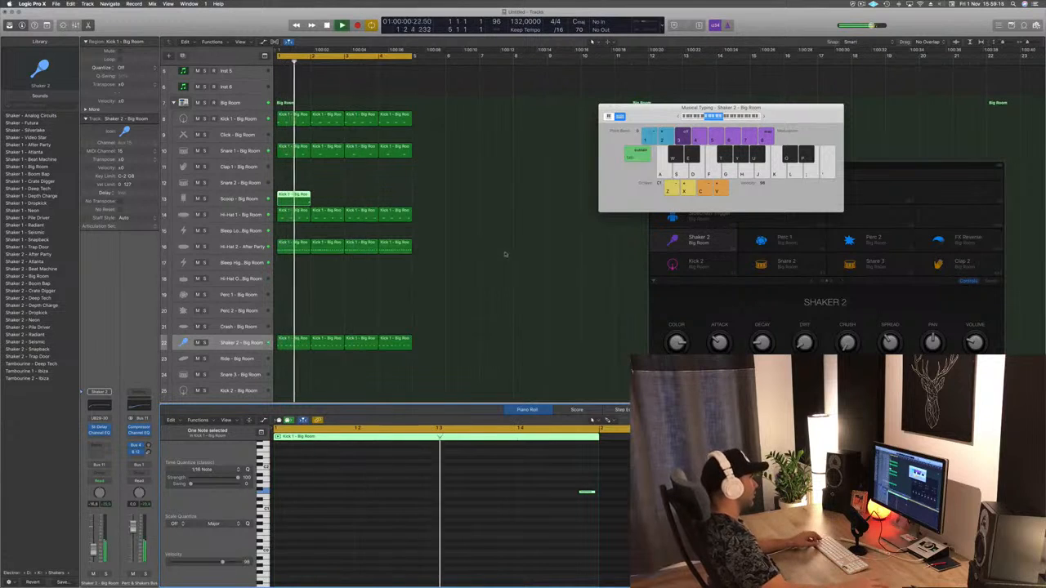
key(space)
key(space)
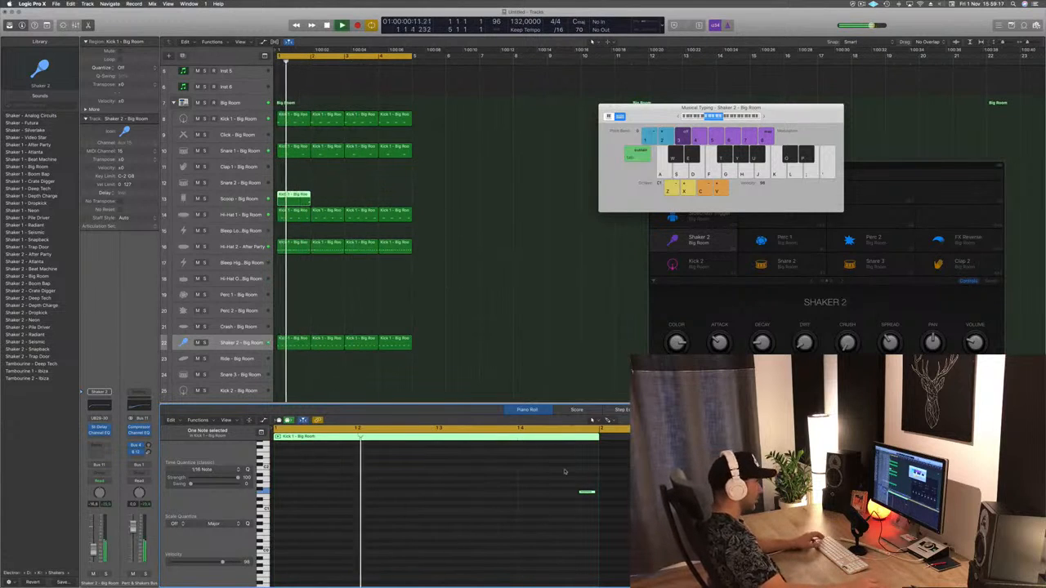
- Move the Scoop note one sixteenth earlier, copy its region across all four bars and play the result
drag(579, 492, 559, 493)
key(space)
drag(294, 198, 355, 197)
key(super+z)
key(Return)
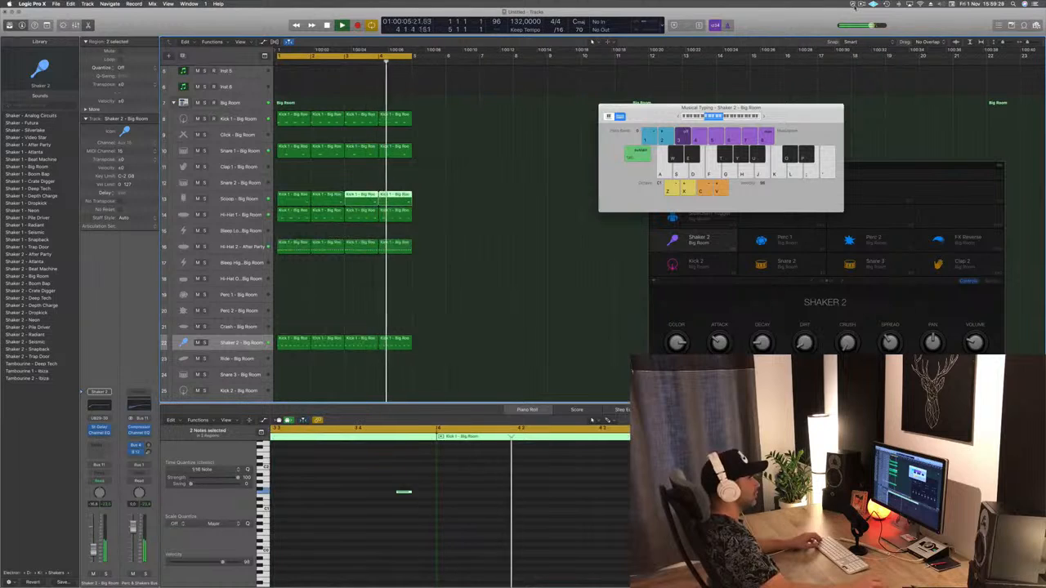
click(873, 3)
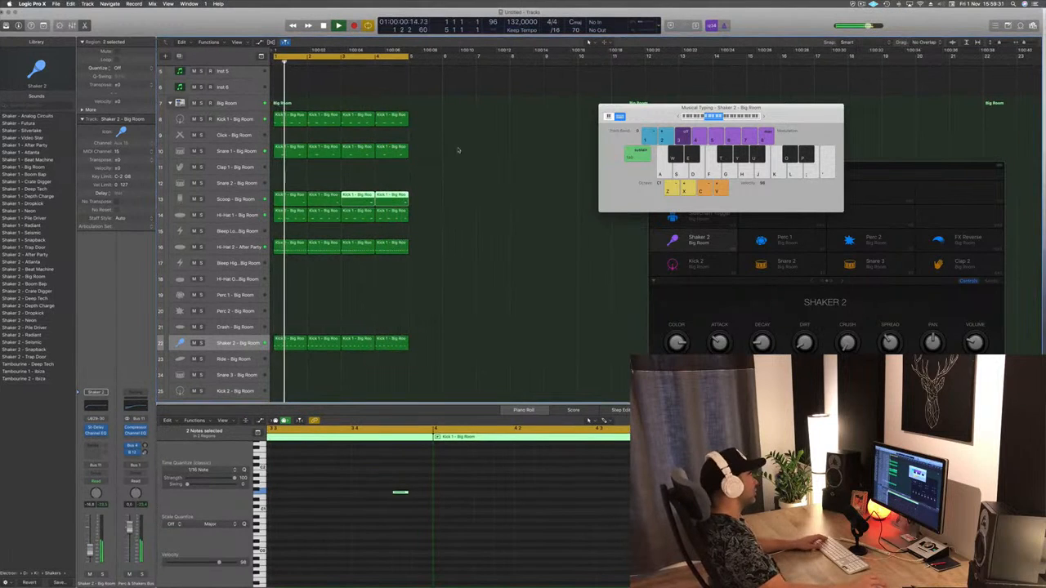
key(space)
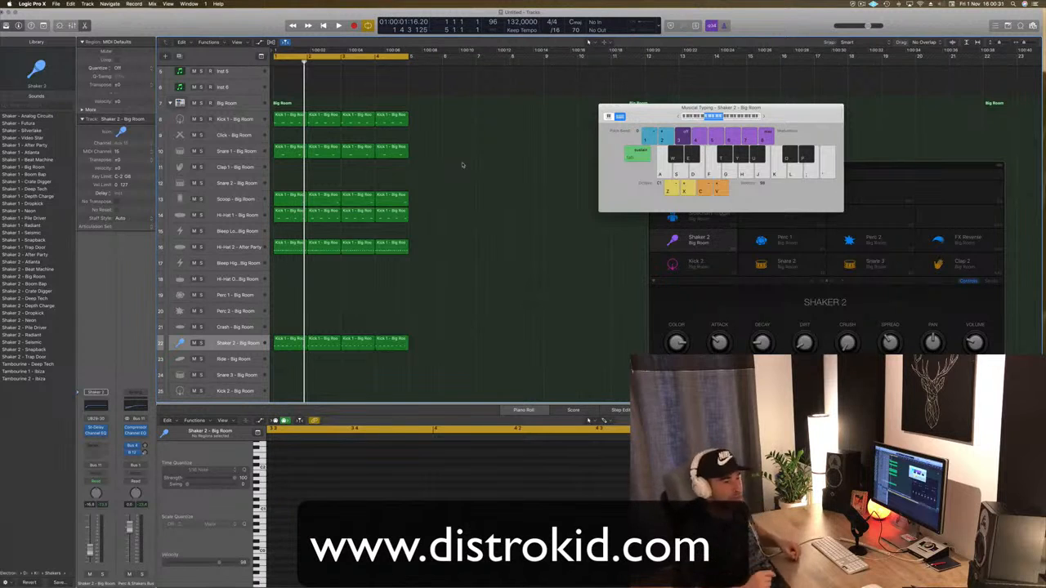
- Play the drum loop, select the Inst 1 track and open its Sylenth1 instrument over the arrangement
key(space)
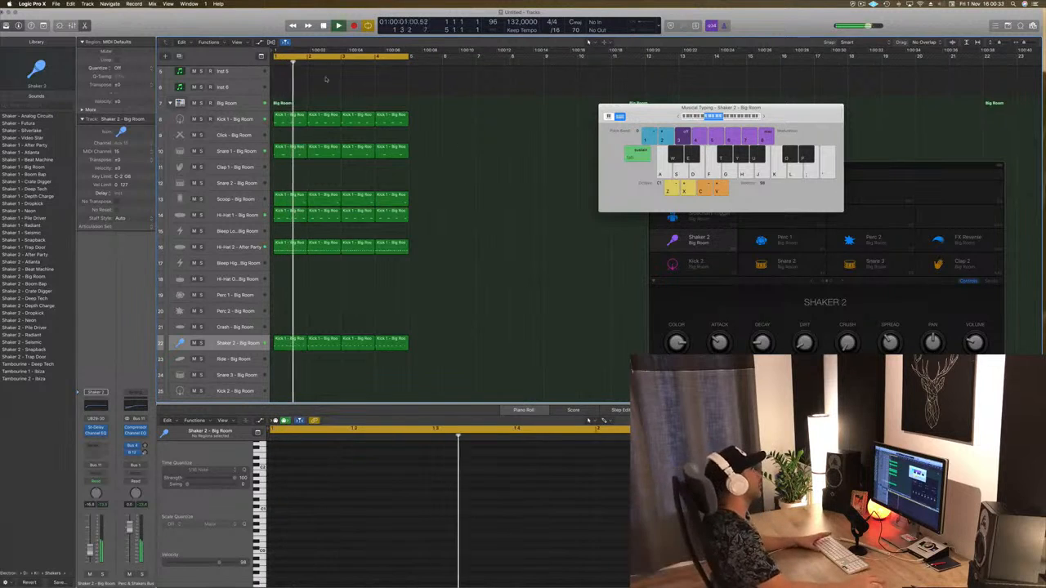
scroll(290, 97, up, 4)
click(239, 75)
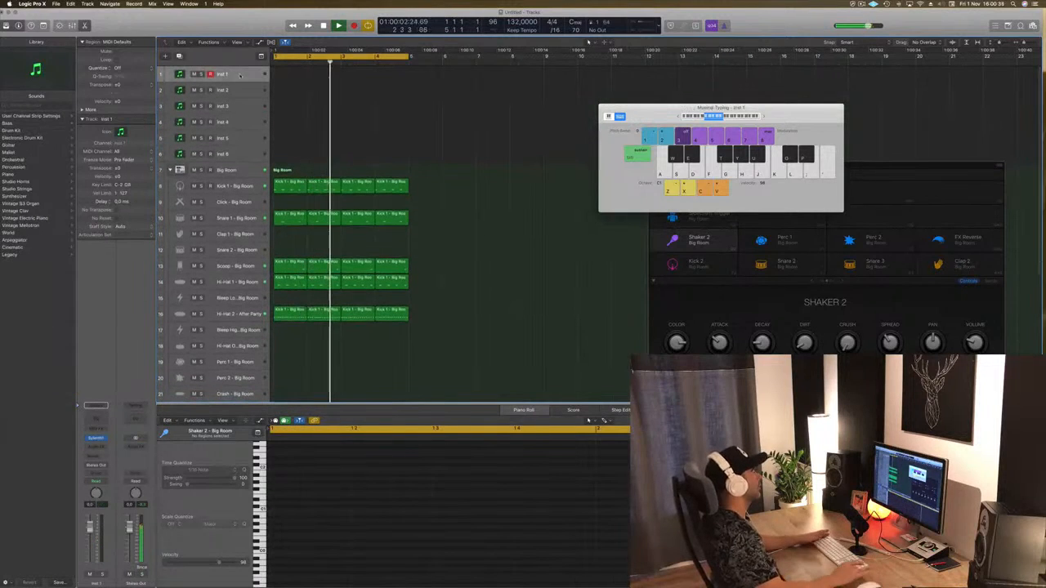
key(space)
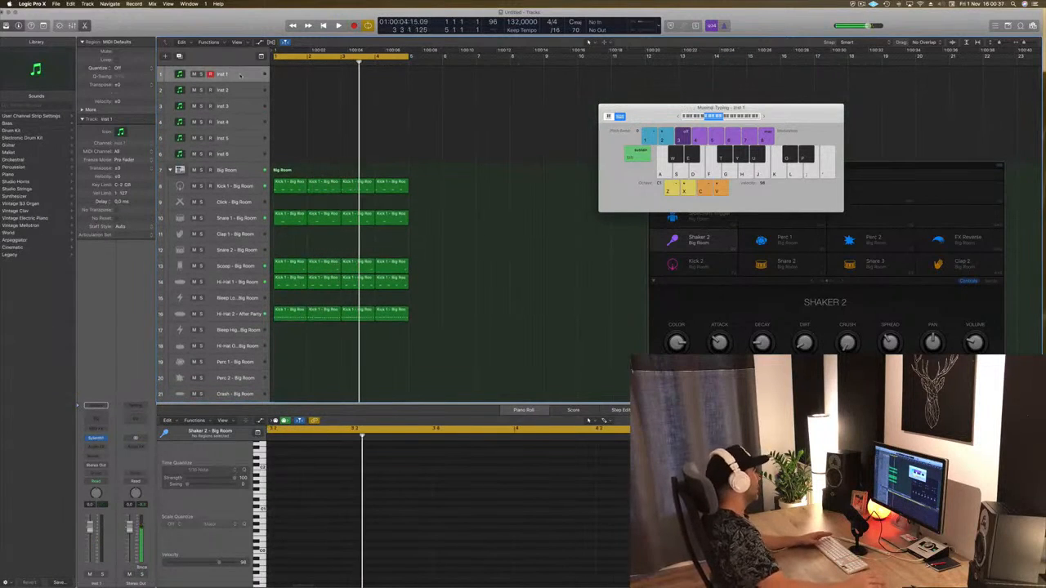
click(96, 439)
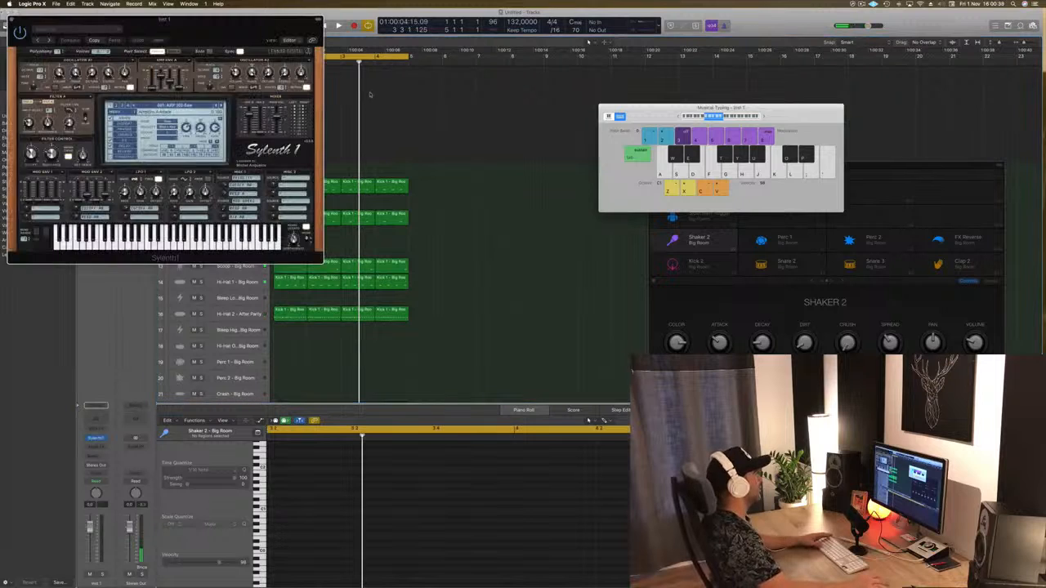
drag(201, 24, 575, 71)
- Load the BASS - #ABGT preset in Sylenth1 from the installed sound banks and arrange the floating windows side by side
click(496, 158)
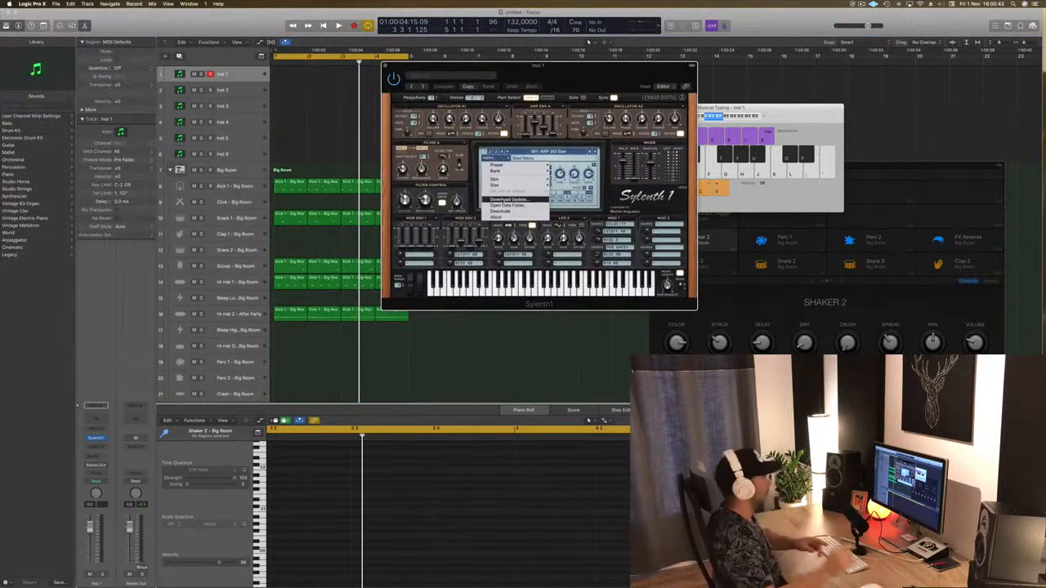
mouse_move(531, 171)
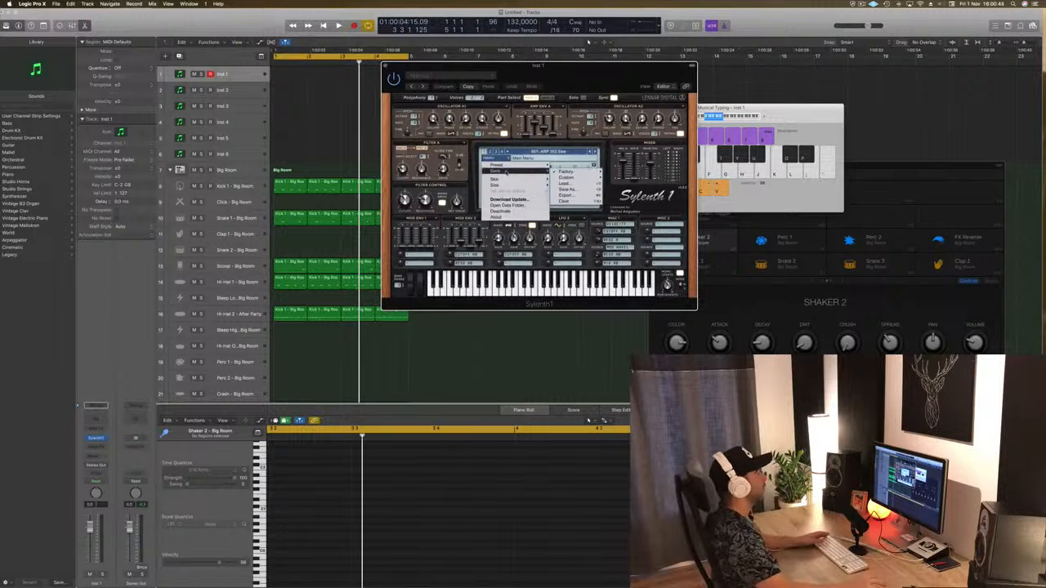
mouse_move(586, 177)
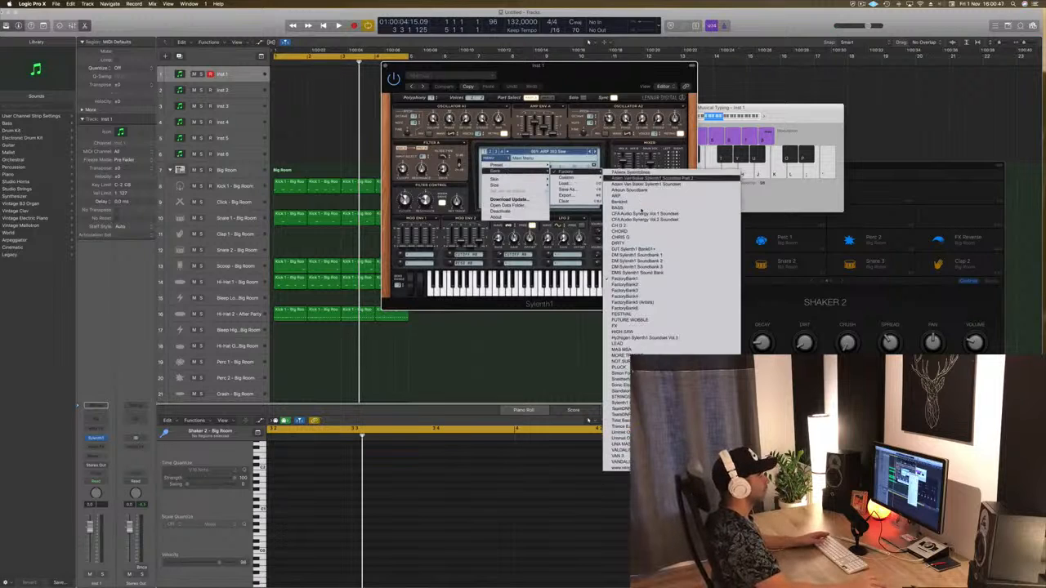
click(621, 285)
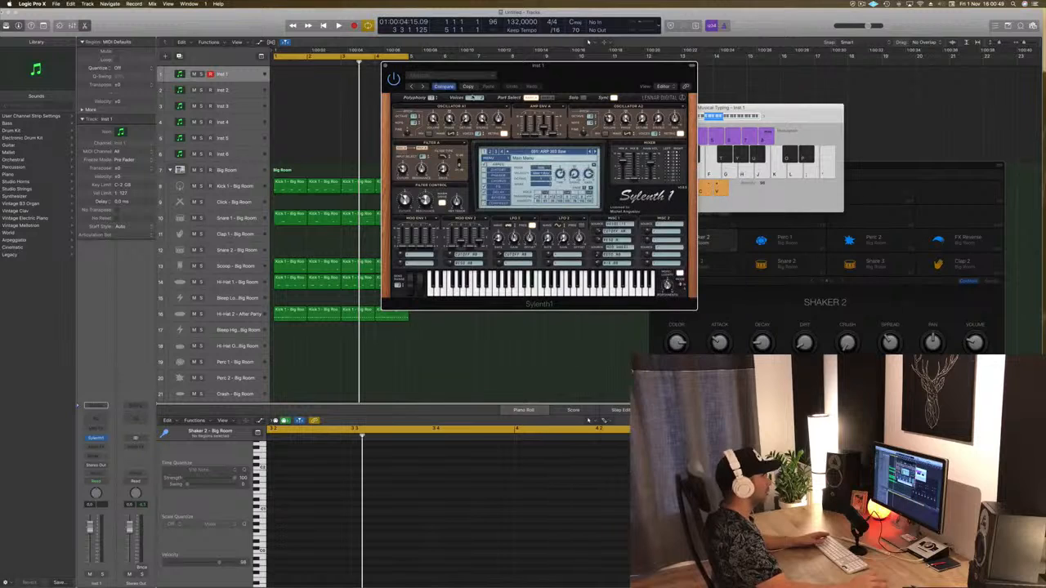
drag(590, 76, 612, 78)
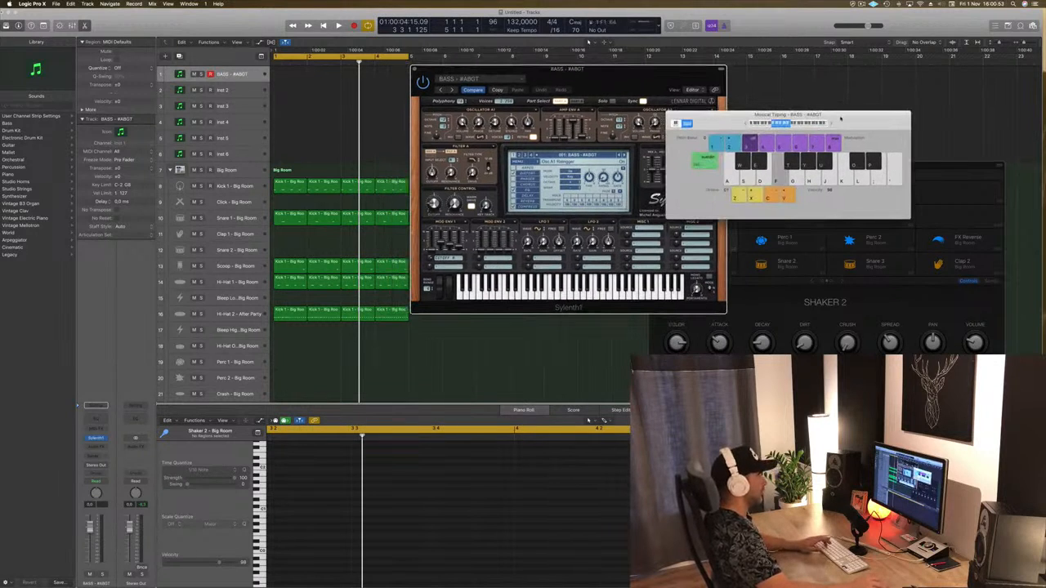
drag(840, 119, 869, 99)
- Audition the BASS - #ABGT preset with Musical Typing, first alone and over the drum loop, and shift the keyboard range higher
key(g)
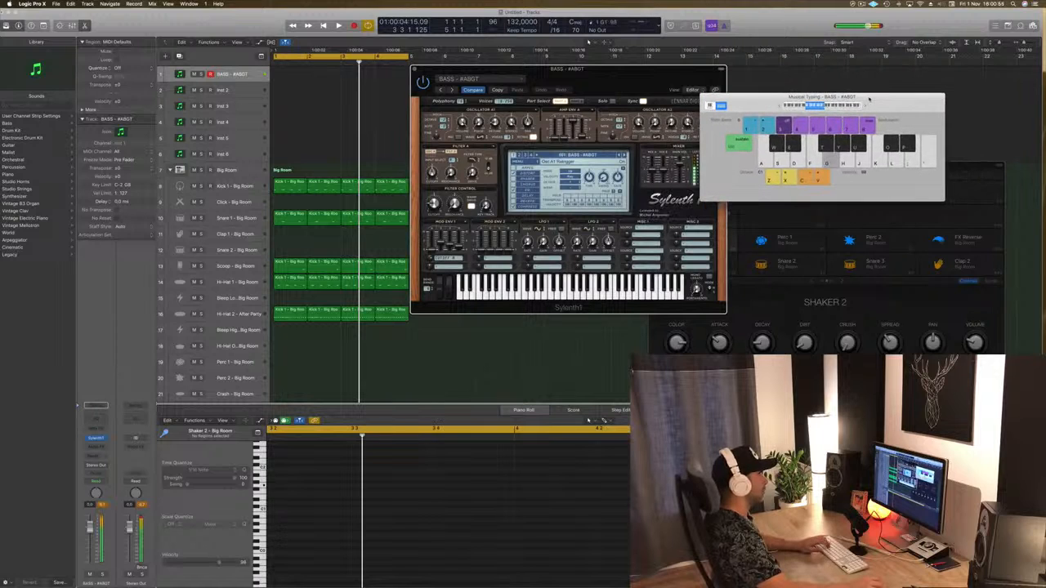
key(l)
key(apostrophe)
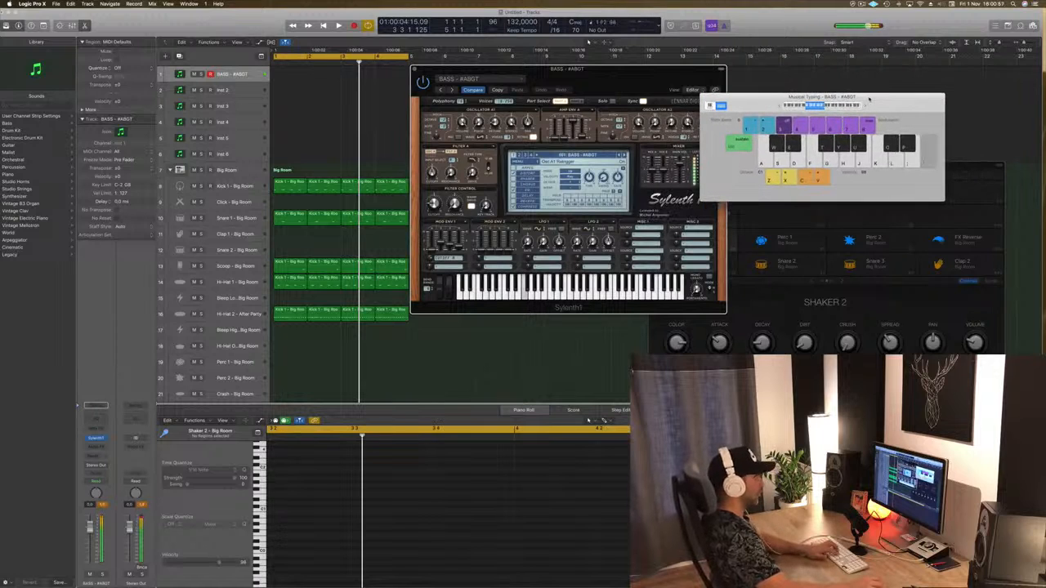
drag(638, 71, 540, 136)
key(l)
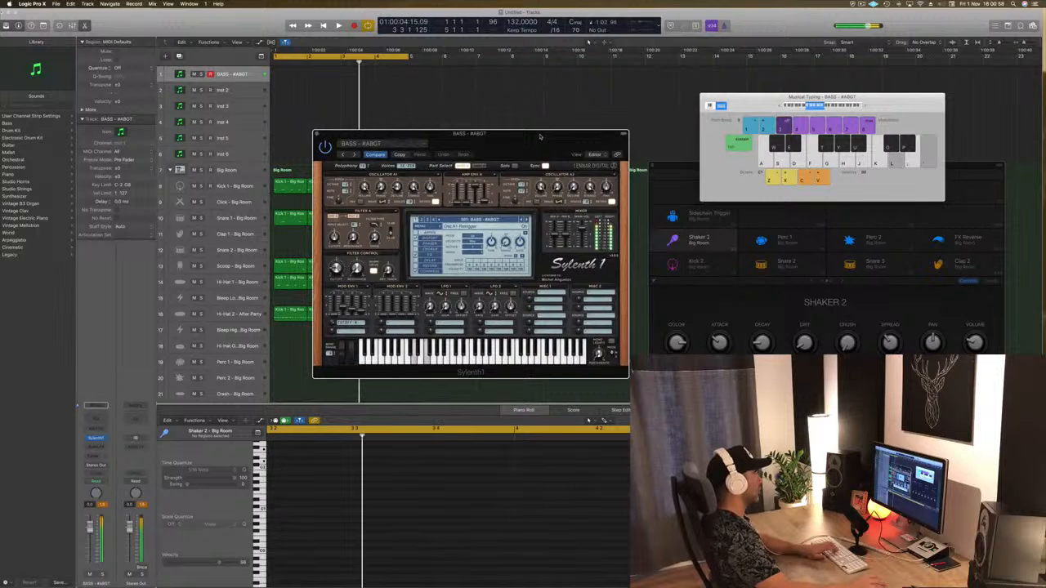
key(space)
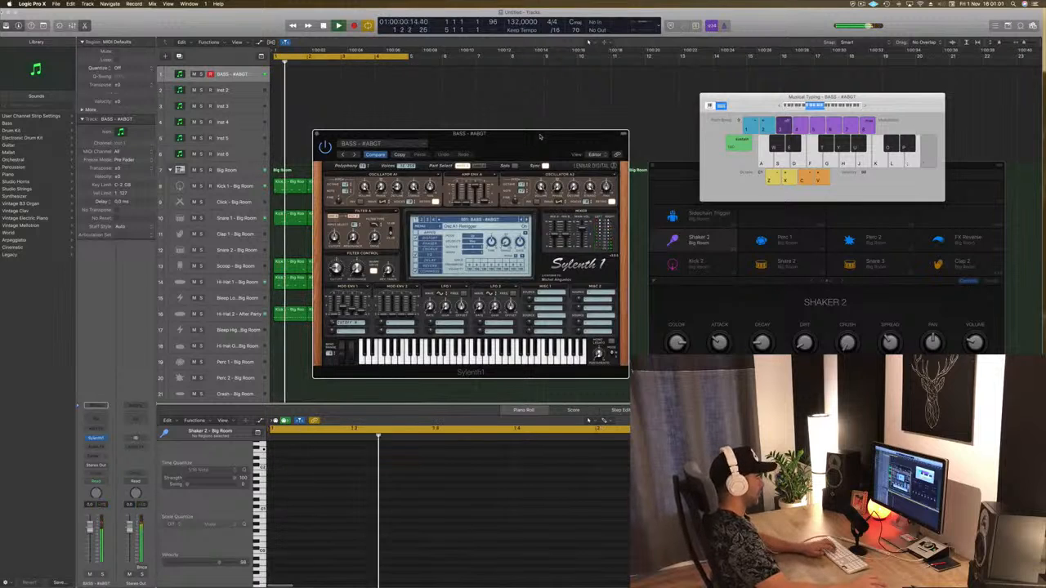
key(l)
click(863, 105)
key(l)
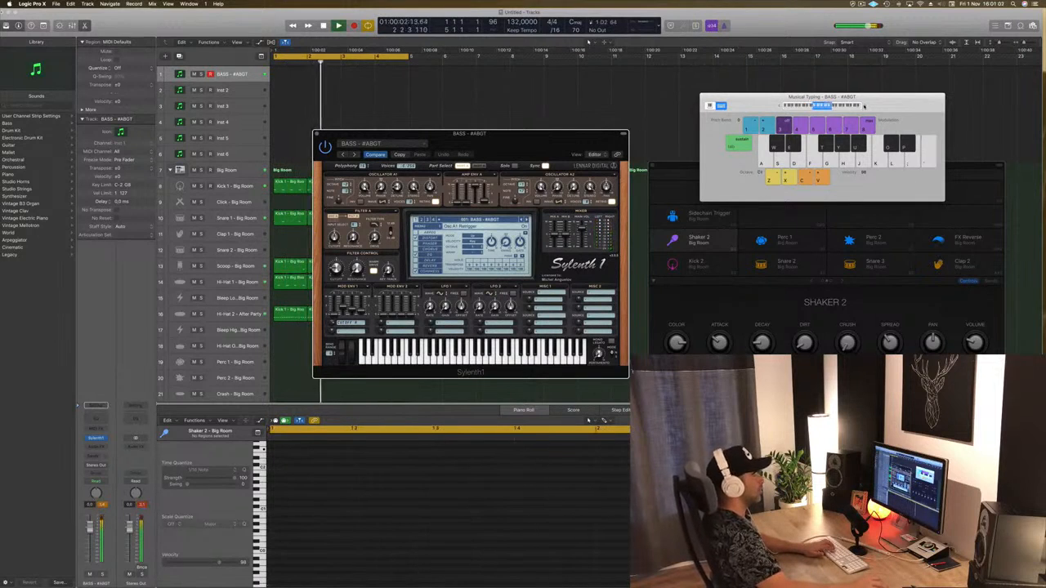
- Load the BASS - Ark preset in Sylenth1 and audition notes with it over the drum loop
key(g)
key(j)
key(k)
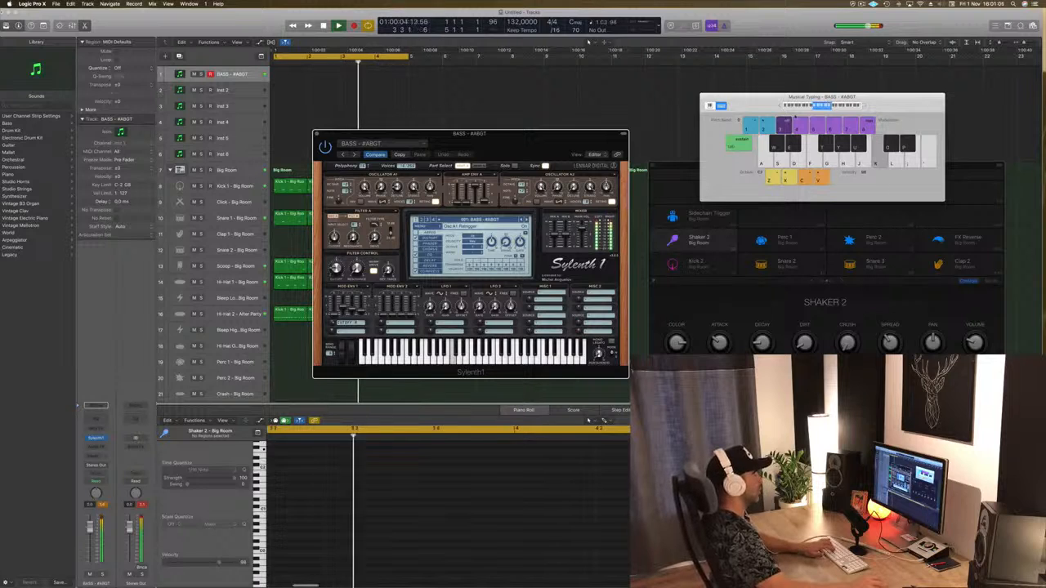
click(526, 219)
key(l)
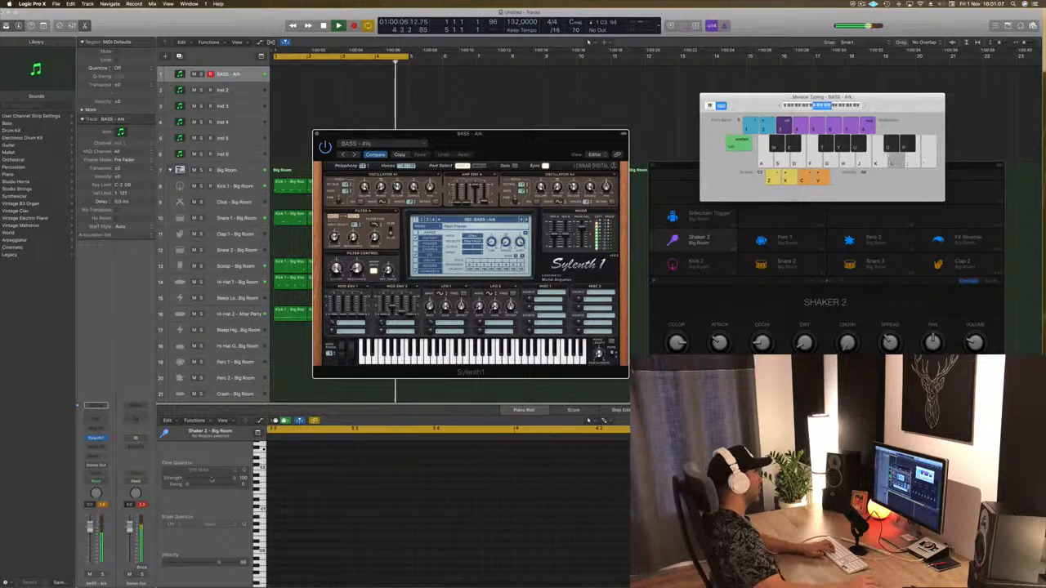
key(l)
- Lower the bass track's volume to about -10.4 dB and audition BASS - Ark further over the drums
drag(89, 531, 87, 550)
key(l)
key(j)
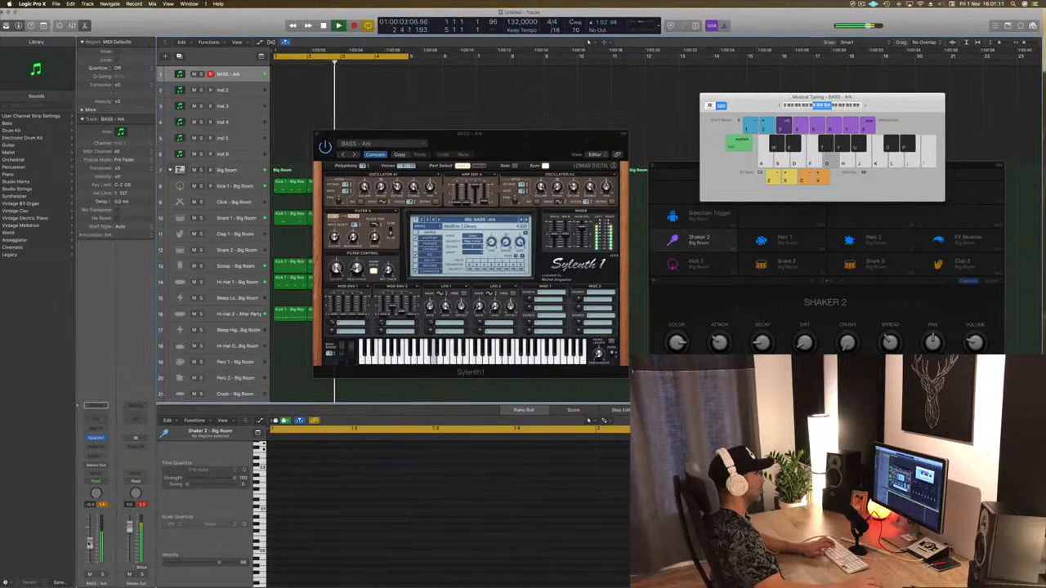
key(j)
key(k)
key(apostrophe)
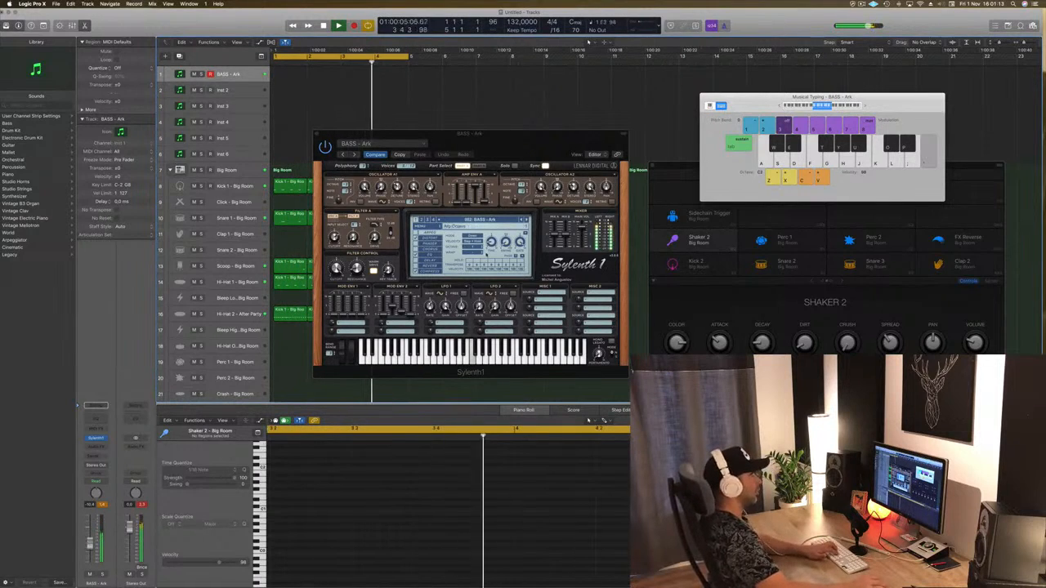
key(apostrophe)
key(semicolon)
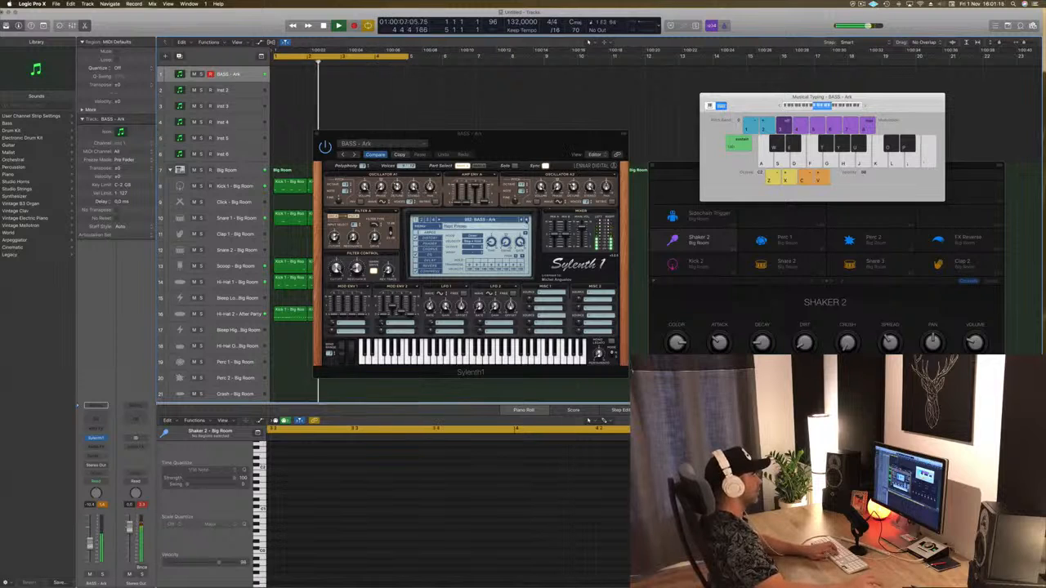
- Load the BASS - Beam preset in Sylenth1 and audition it over the drum loop in different octaves
click(526, 220)
key(apostrophe)
key(a)
key(a)
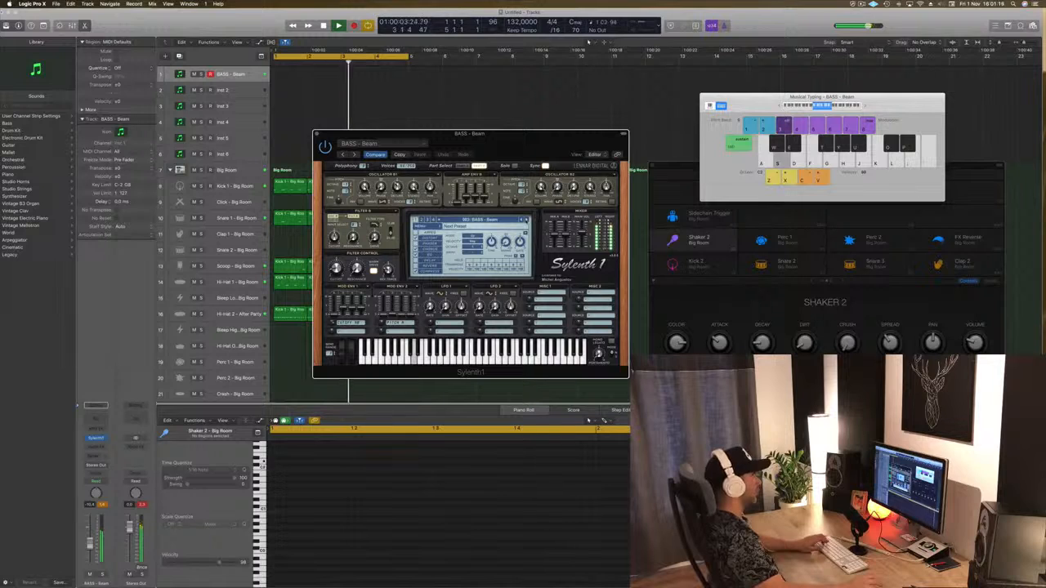
key(d)
key(a)
key(s)
key(a)
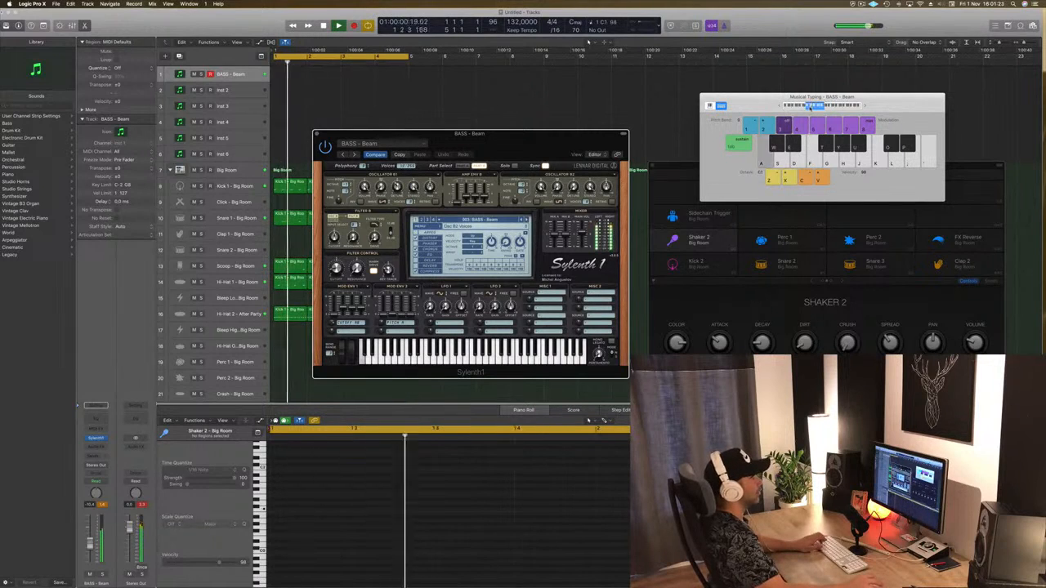
key(k)
key(k)
key(j)
- Shift the Musical Typing range up an octave, rehearse repeated bass notes over the loop and start recording
click(864, 106)
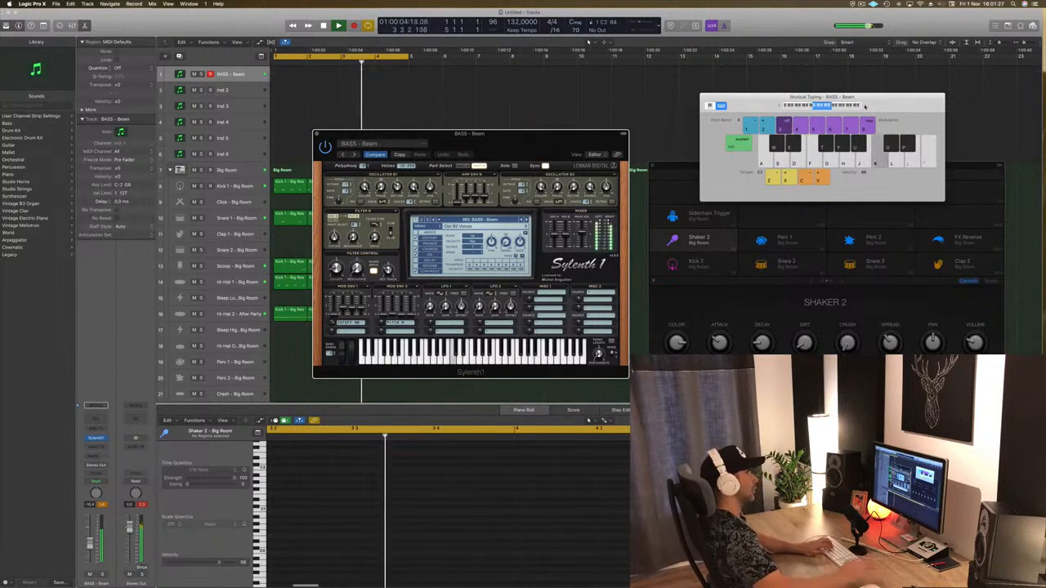
key(k)
key(d)
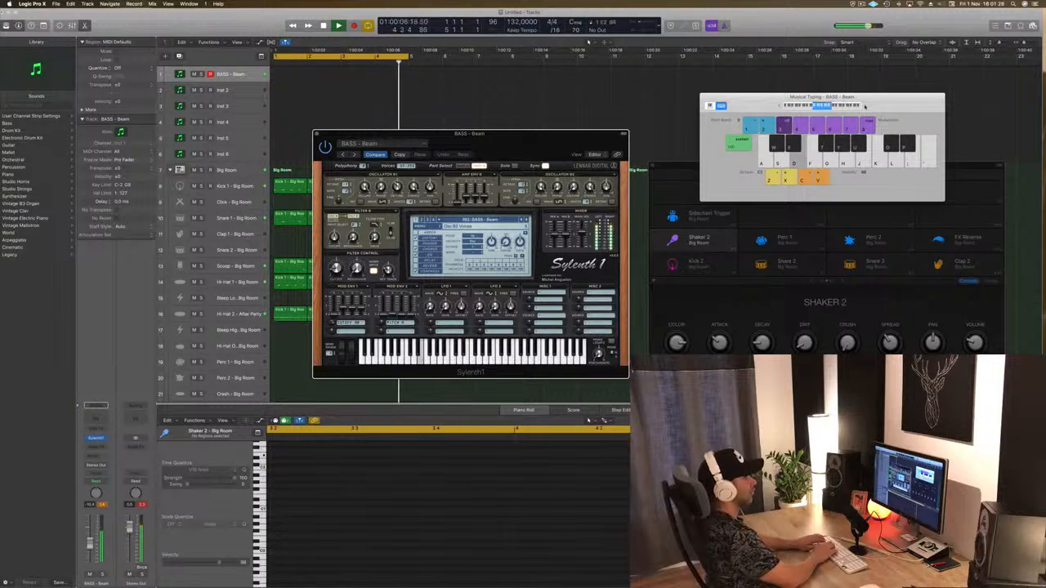
key(g)
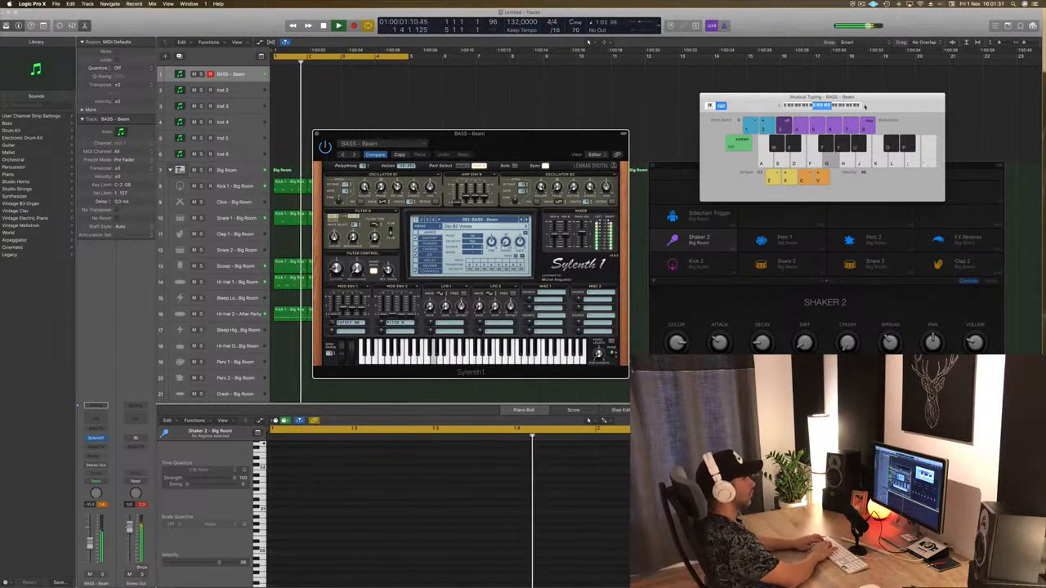
key(d)
key(d)
key(d)
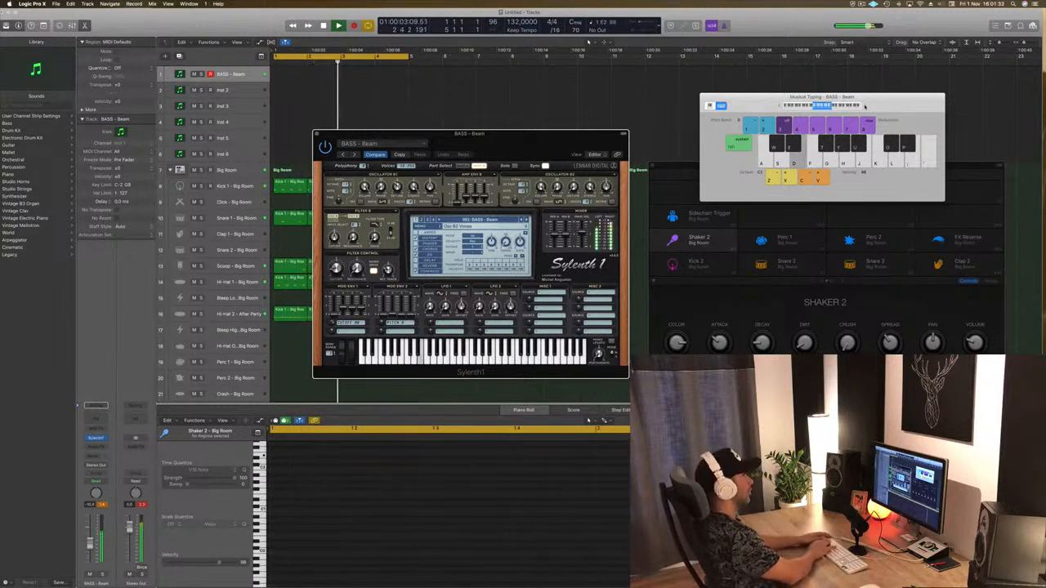
key(d)
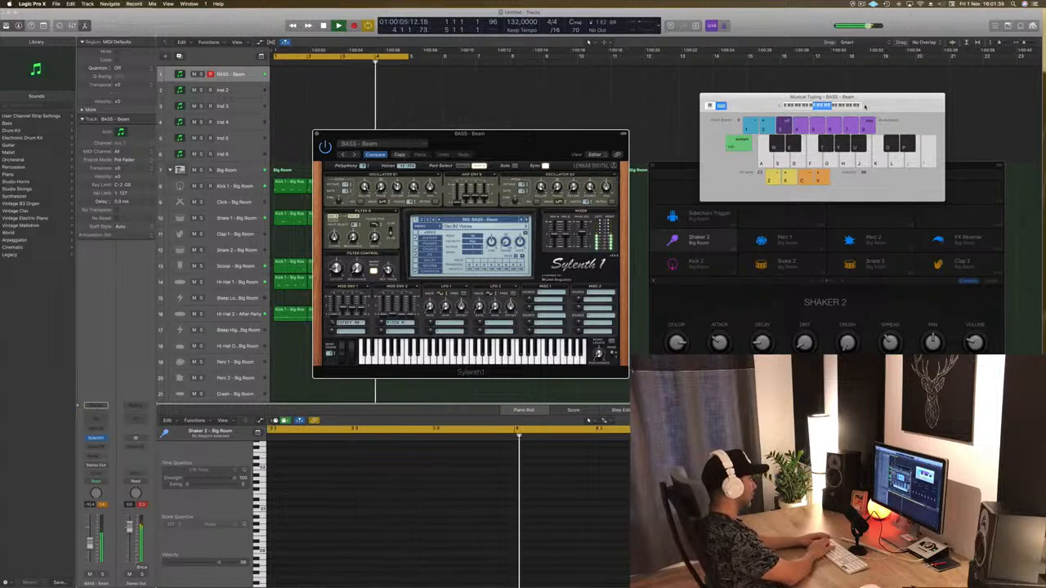
key(r)
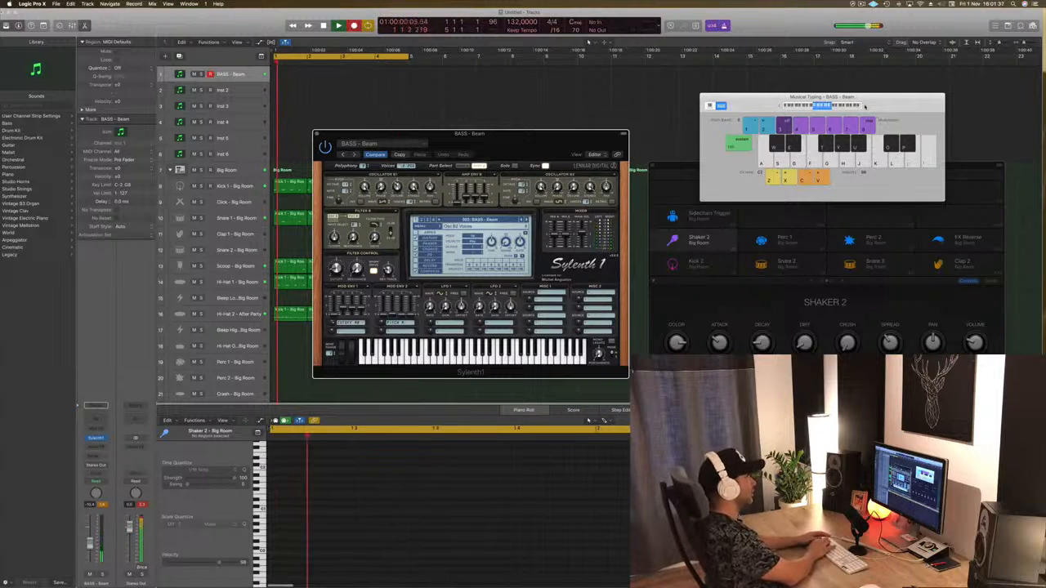
- Try a repeated-note bass take on the BASS - Beam track and delete the recorded regions
key(d)
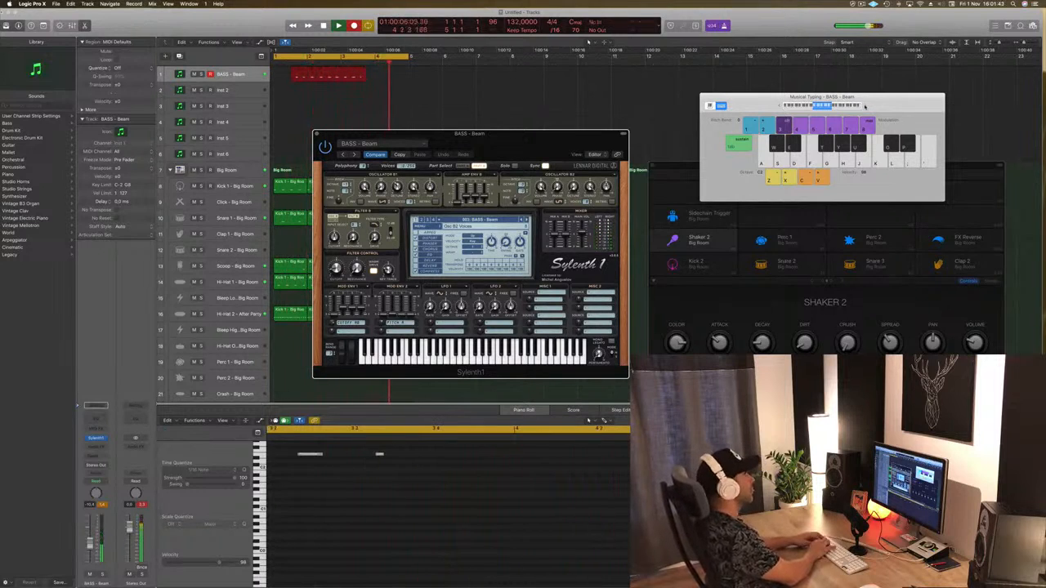
key(d)
key(d)
key(d)
key(d)
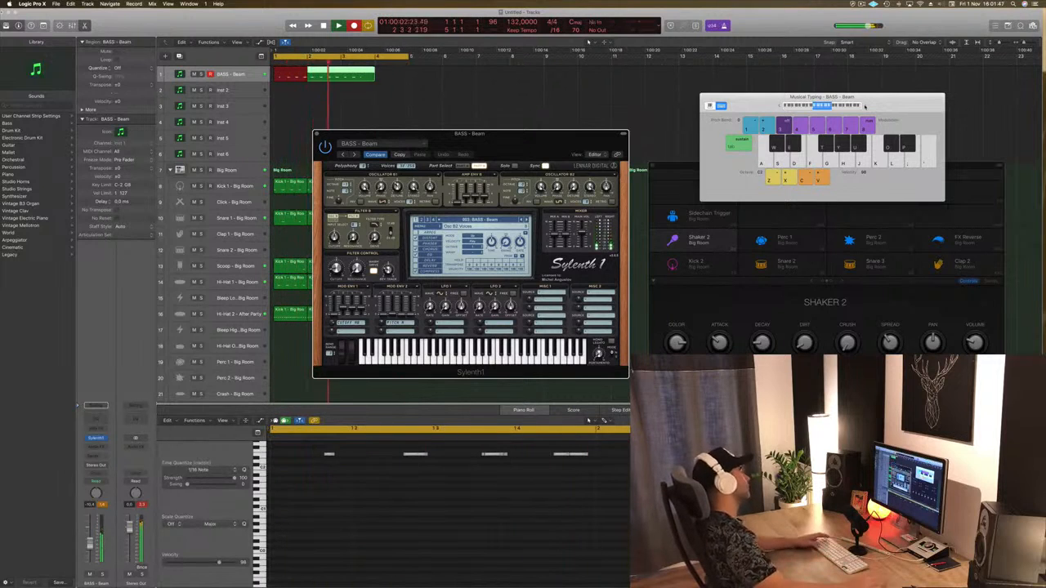
drag(407, 80, 299, 92)
key(Delete)
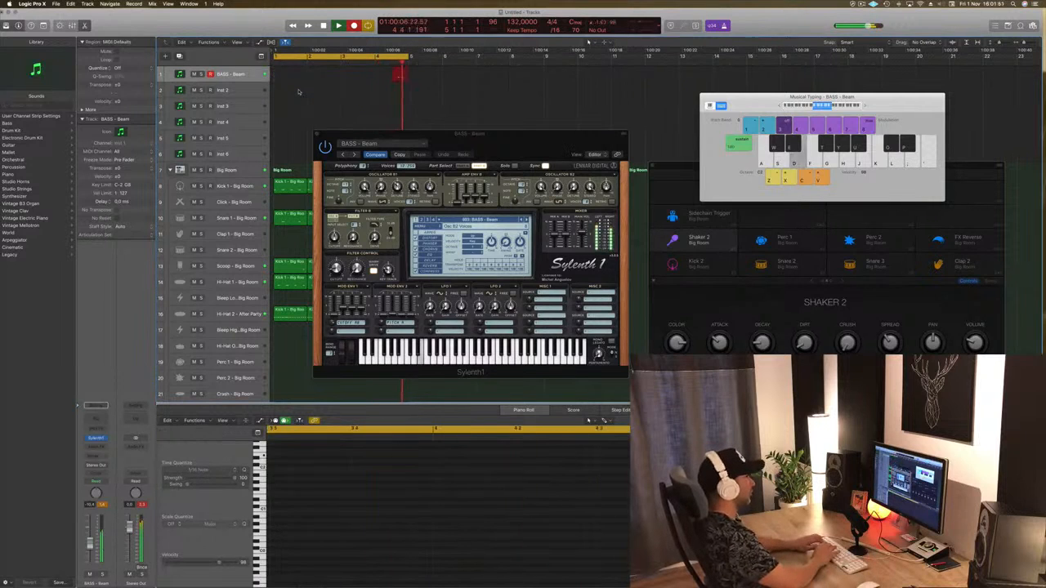
- Record a rhythm of repeated C notes on the BASS - Beam track over the loop and stop recording
key(a)
key(a)
key(a)
key(a)
key(a)
key(a)
key(a)
key(a)
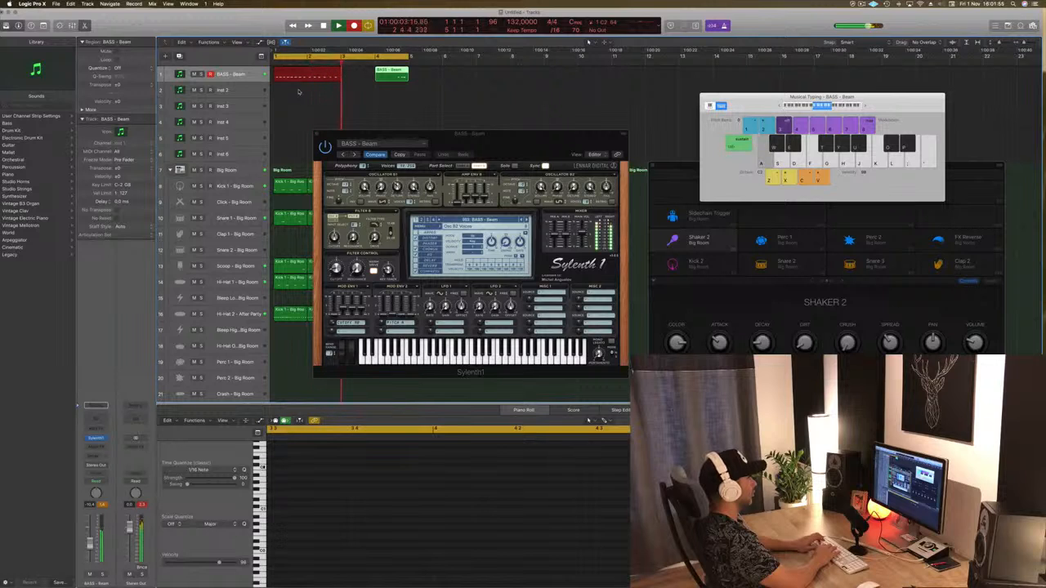
key(a)
key(space)
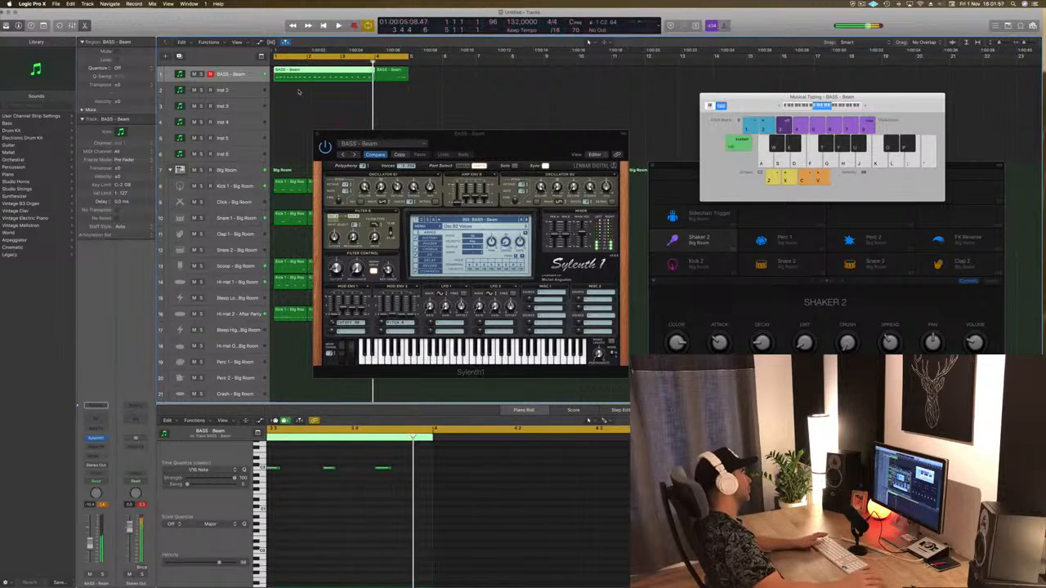
- Delete the leftover bass region in bar 4, split the main region at bar 3 and remove everything after the cut
click(403, 77)
key(Delete)
click(336, 79)
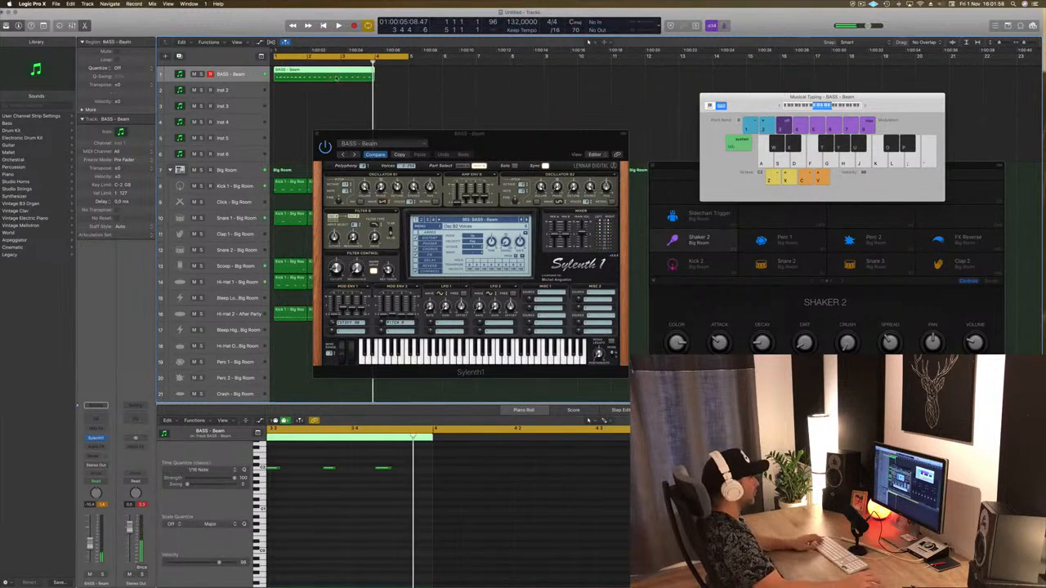
key(super+t)
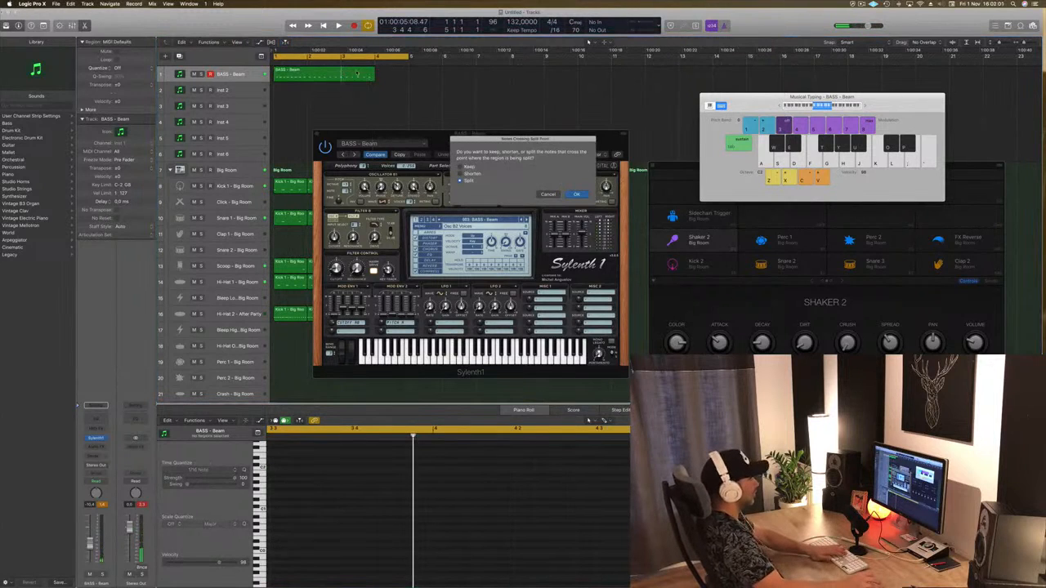
click(577, 194)
click(333, 79)
click(356, 78)
key(Delete)
click(330, 78)
key(space)
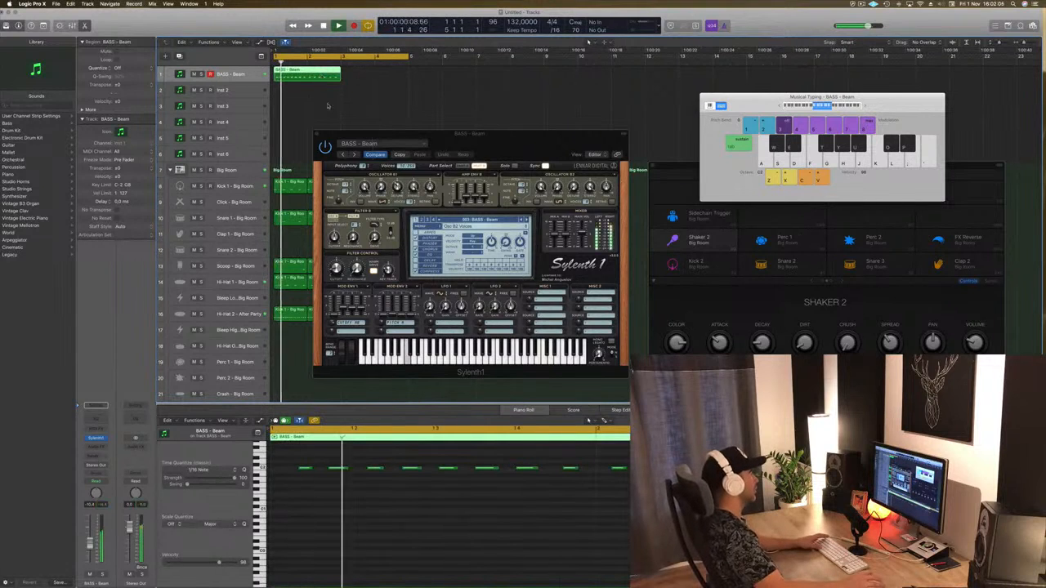
- Quantize all notes of the remaining two-bar bass region to 1/16 notes and play the result
key(space)
click(422, 511)
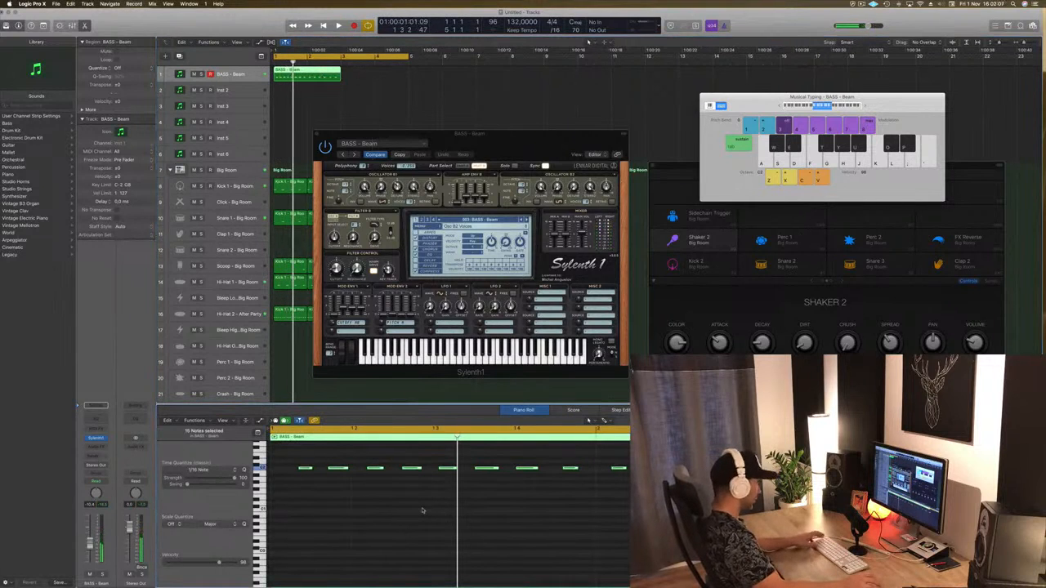
key(space)
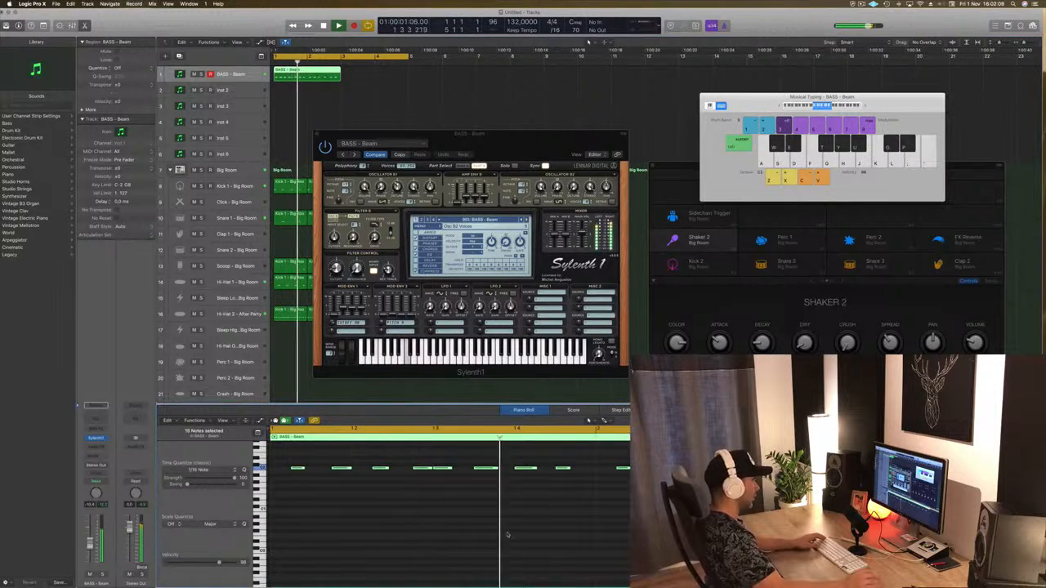
key(space)
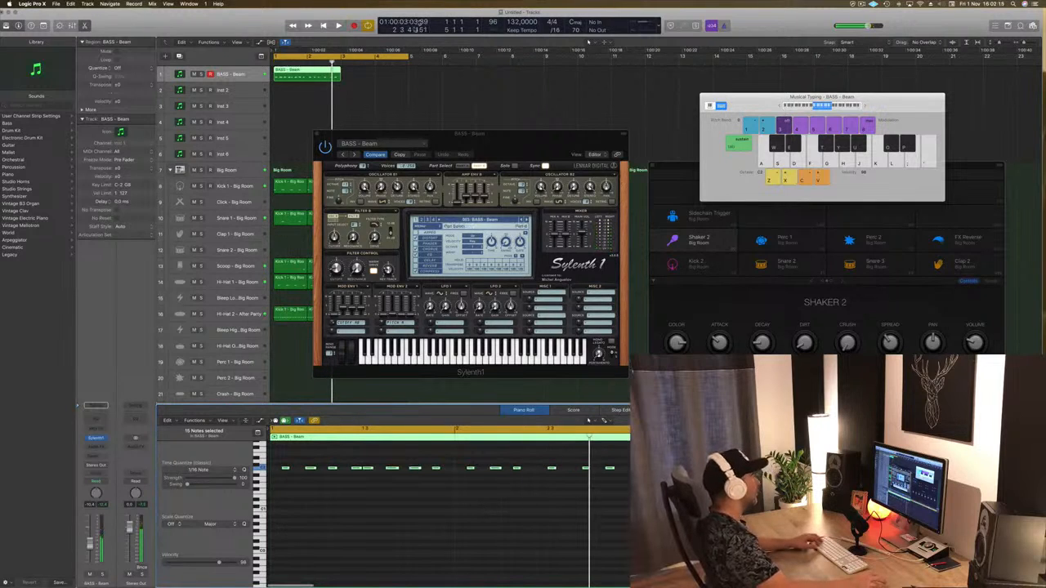
- Split the bass region at bar 2, replace its second half with a copy of the first bar and play it
super+double_click(308, 73)
key(Delete)
click(294, 75)
drag(294, 76, 320, 77)
key(space)
- Show both bass regions in the Piano Roll, transpose the bar 2 notes up four semitones and play the loop
shift+click(298, 72)
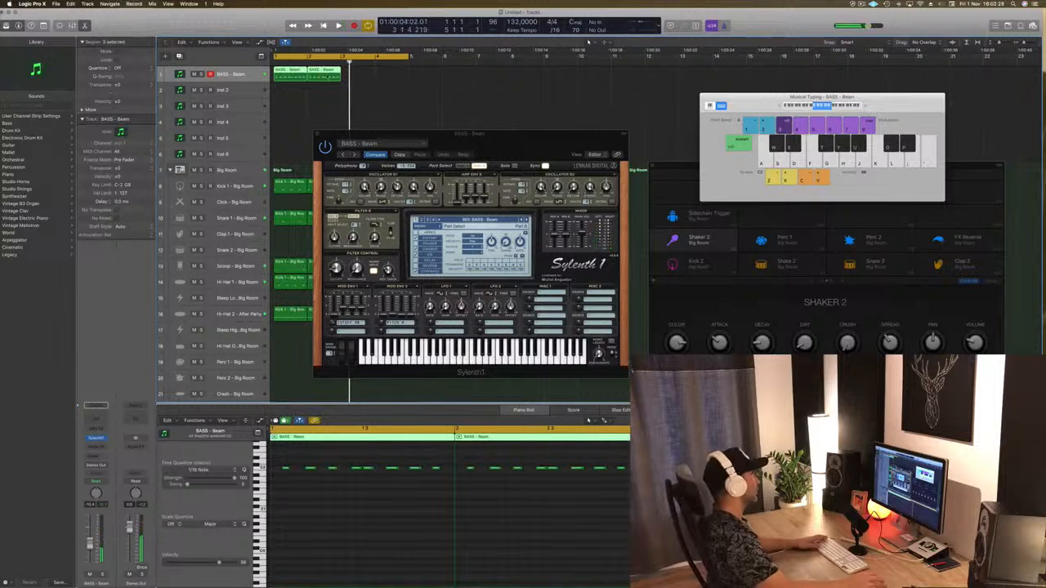
click(291, 484)
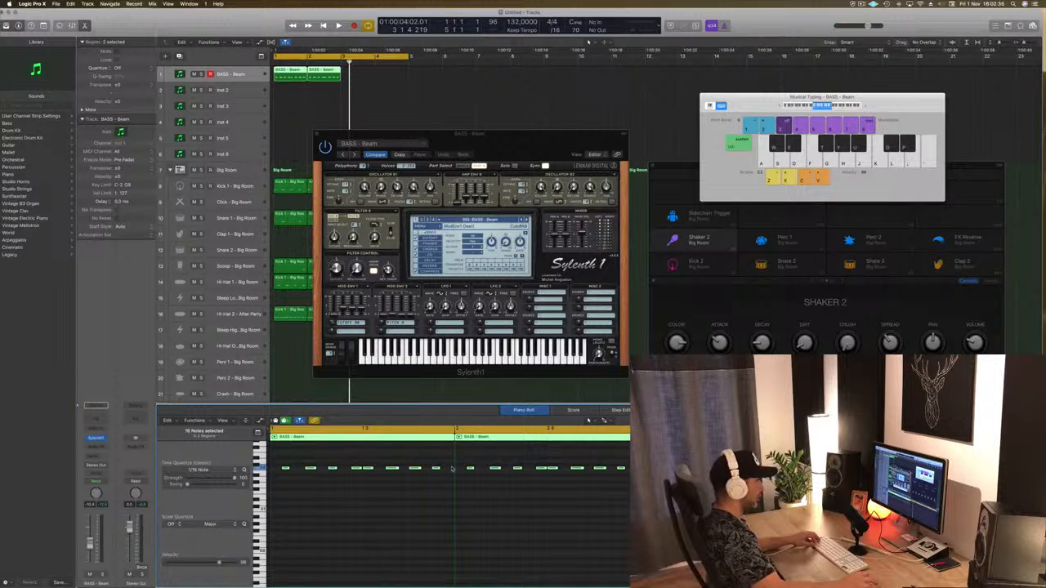
drag(460, 460, 633, 480)
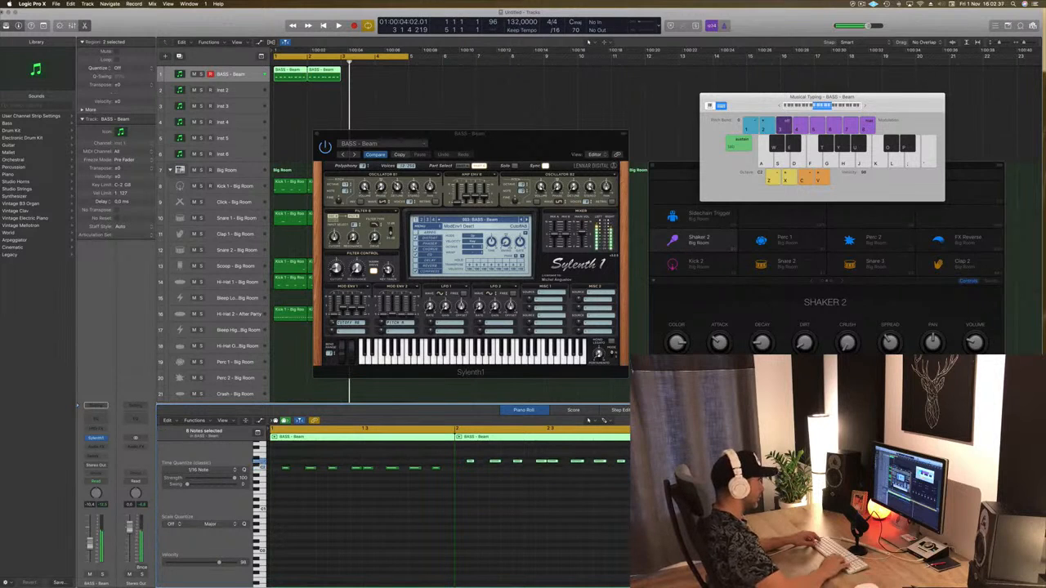
key(space)
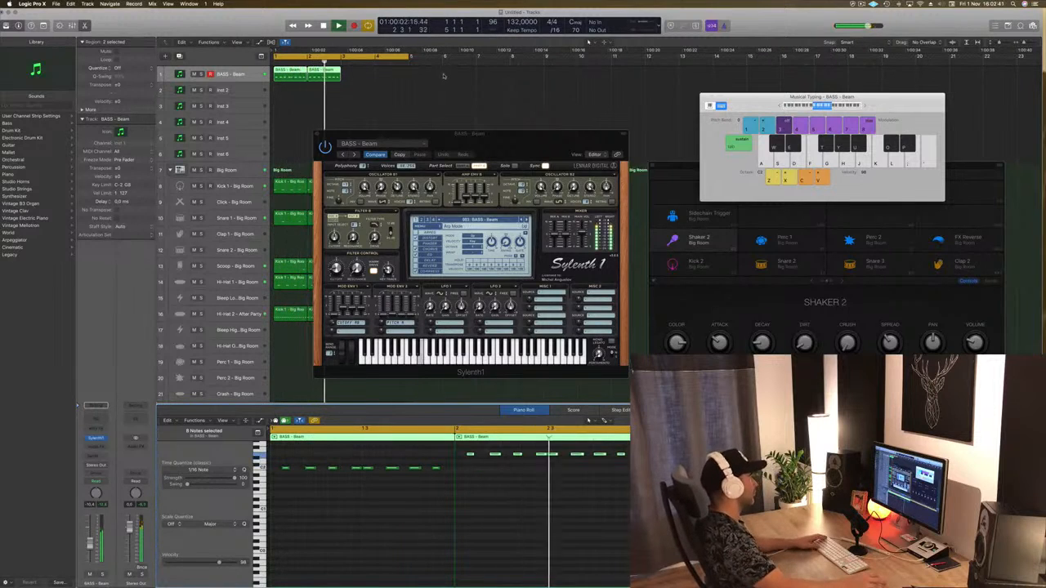
- Copy the bar 2 bass region to bar 3, lower the pitch of all its notes and play the loop
click(346, 80)
click(322, 75)
drag(322, 75, 353, 77)
click(629, 454)
key(super+a)
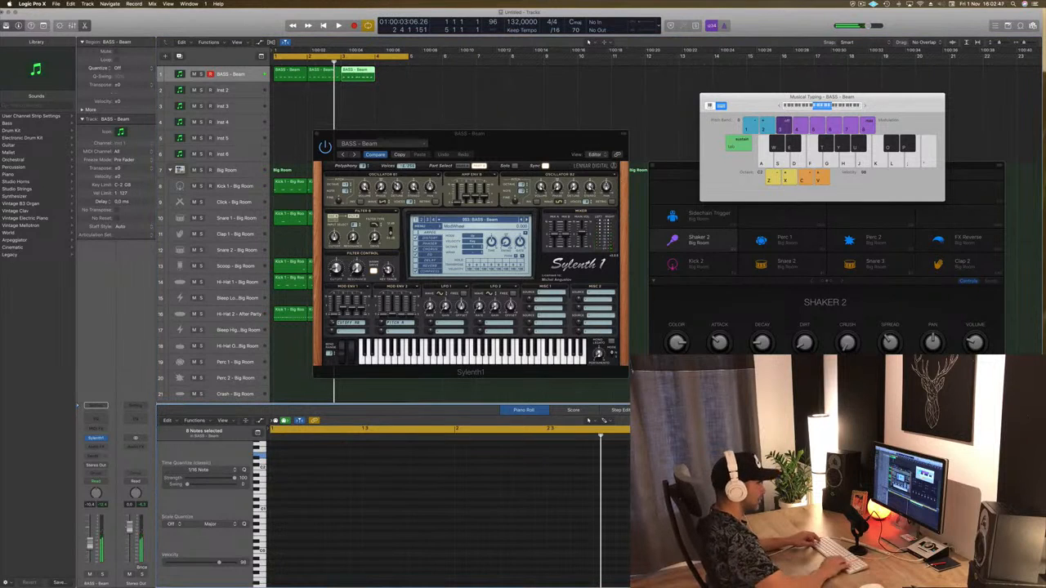
key(space)
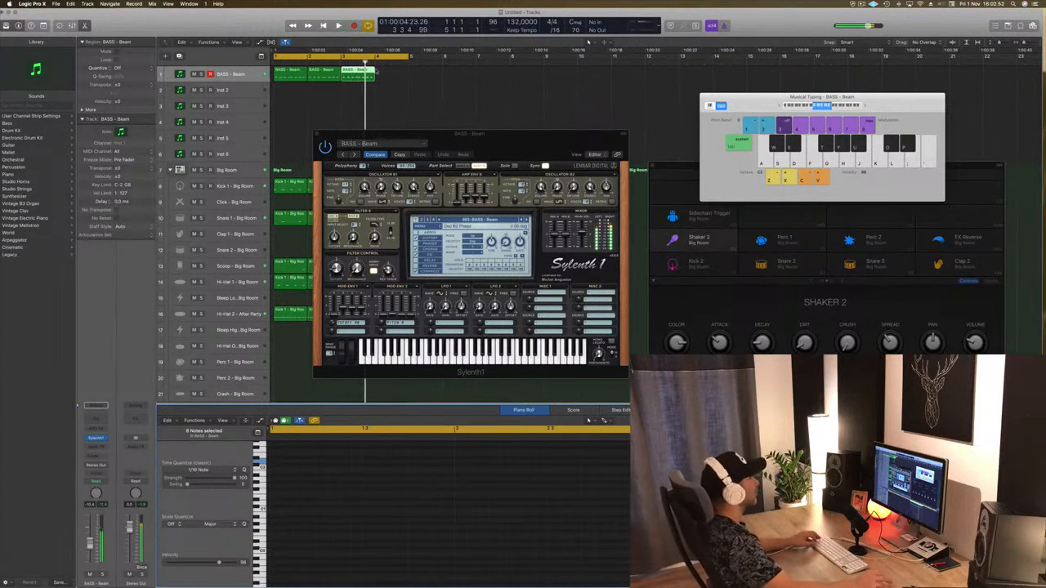
- Copy the bar 3 bass region to bar 4, try a lower pitch for its notes and play the loop
drag(365, 69, 389, 73)
click(262, 463)
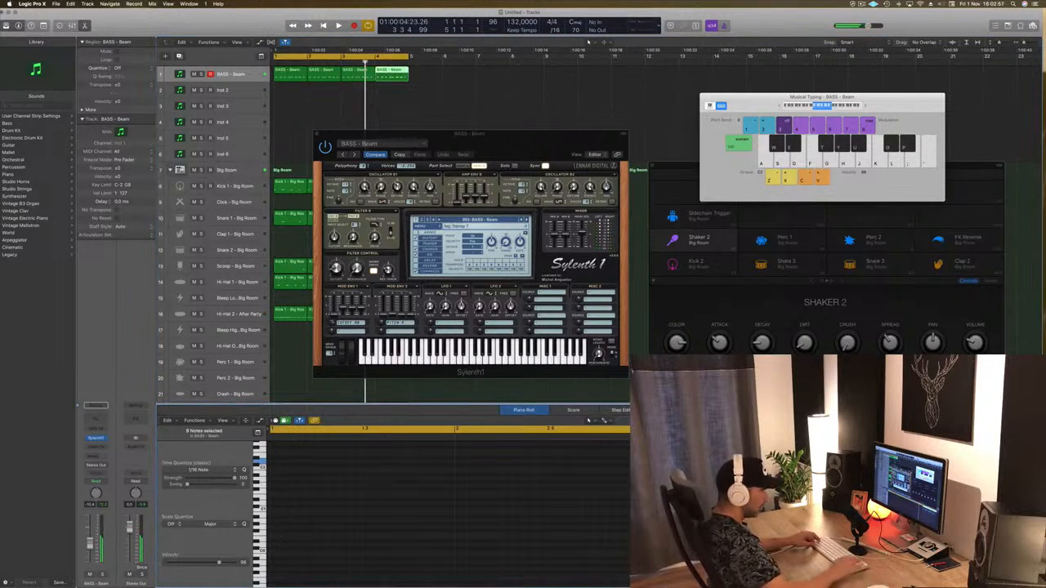
key(space)
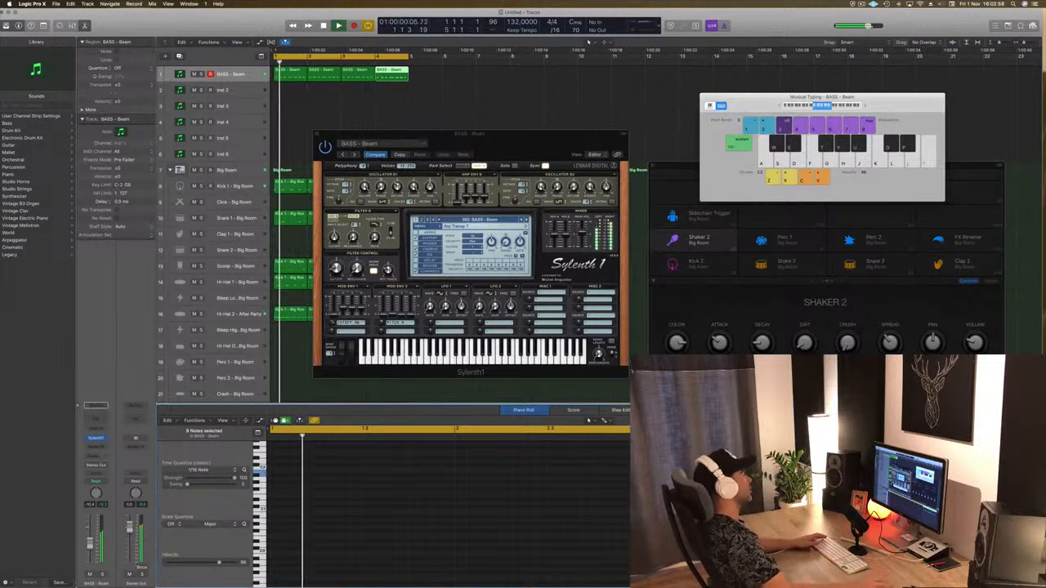
- Move the Sylenth1 window clear of the regions, copy the bar 3 bass region over bar 4 and play the bass line
click(511, 125)
drag(497, 136, 645, 108)
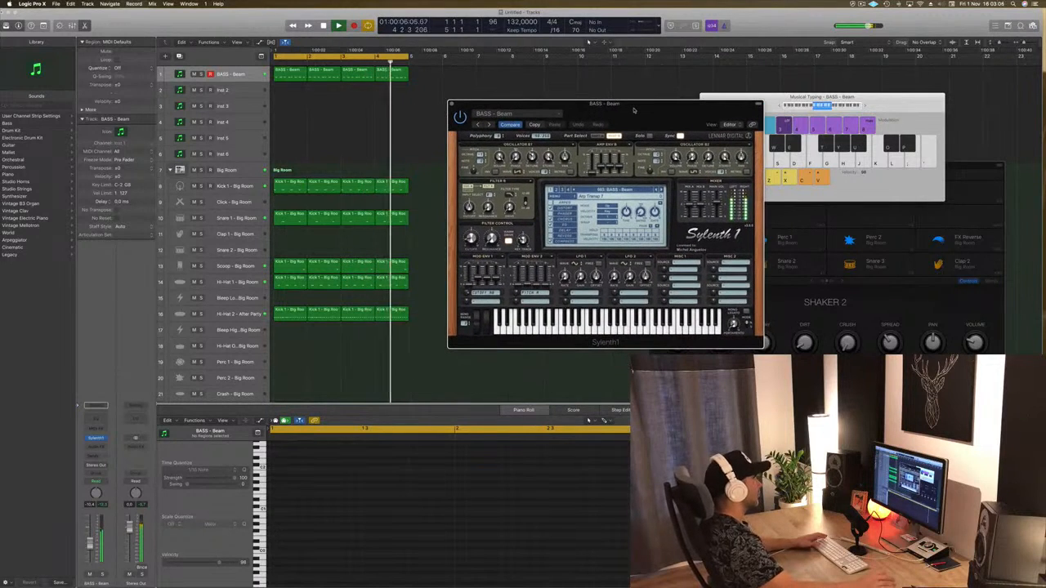
drag(351, 74, 379, 77)
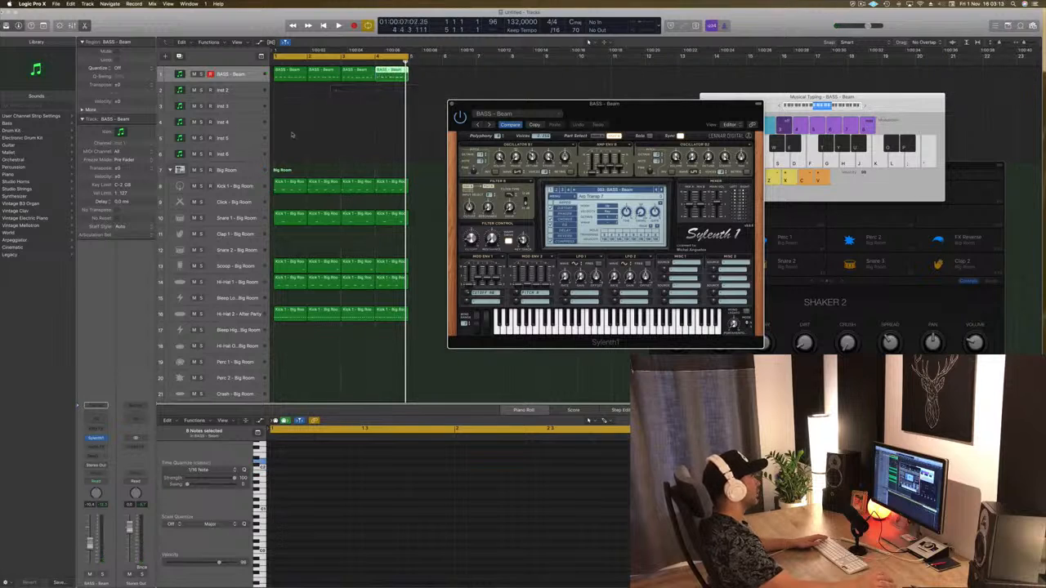
click(299, 129)
key(space)
click(244, 78)
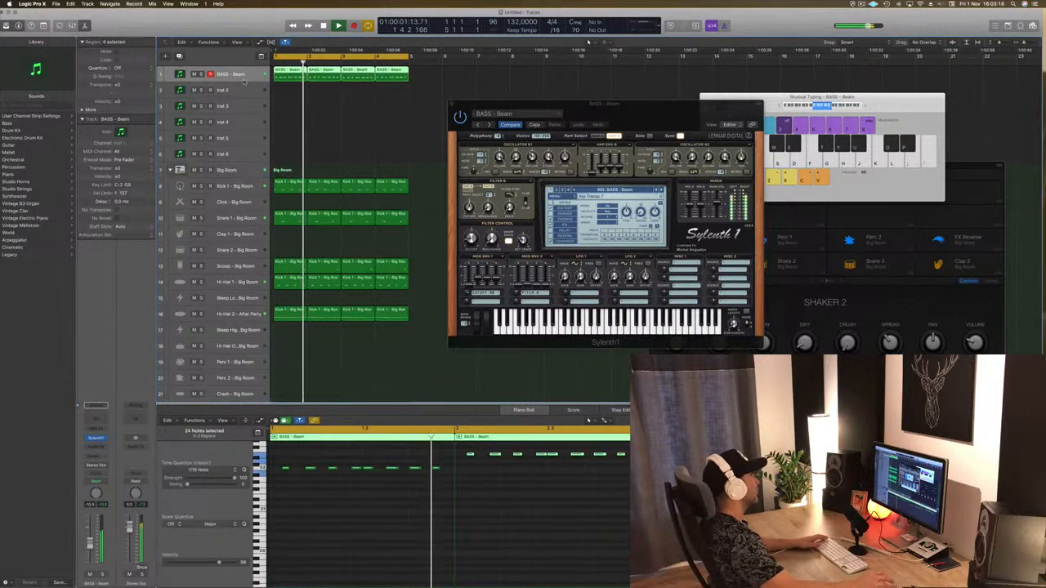
- Enlarge the BASS - Beam track, move the Sylenth1 window away from its regions and stop playback
drag(243, 80, 238, 109)
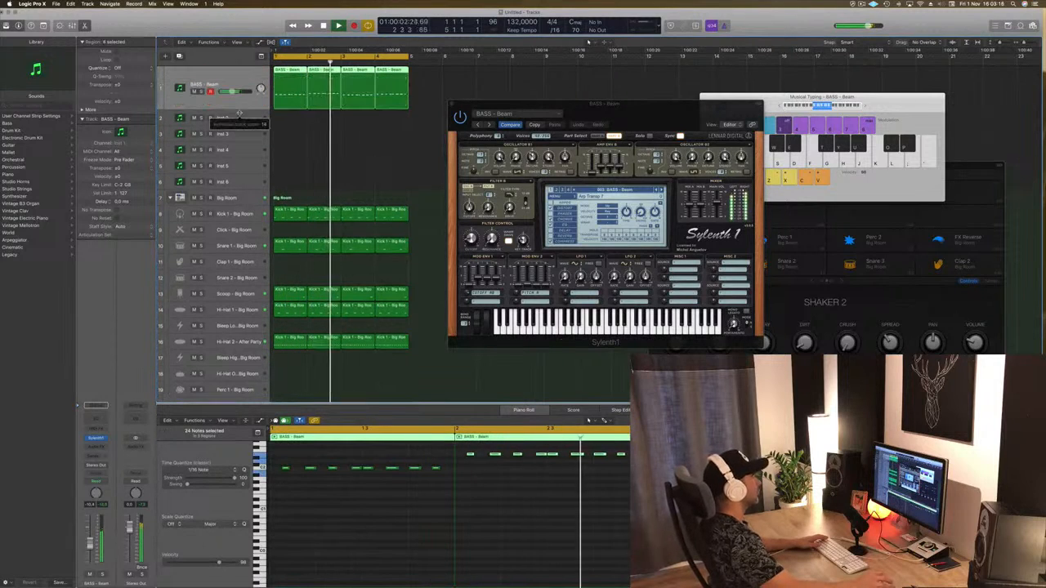
click(306, 153)
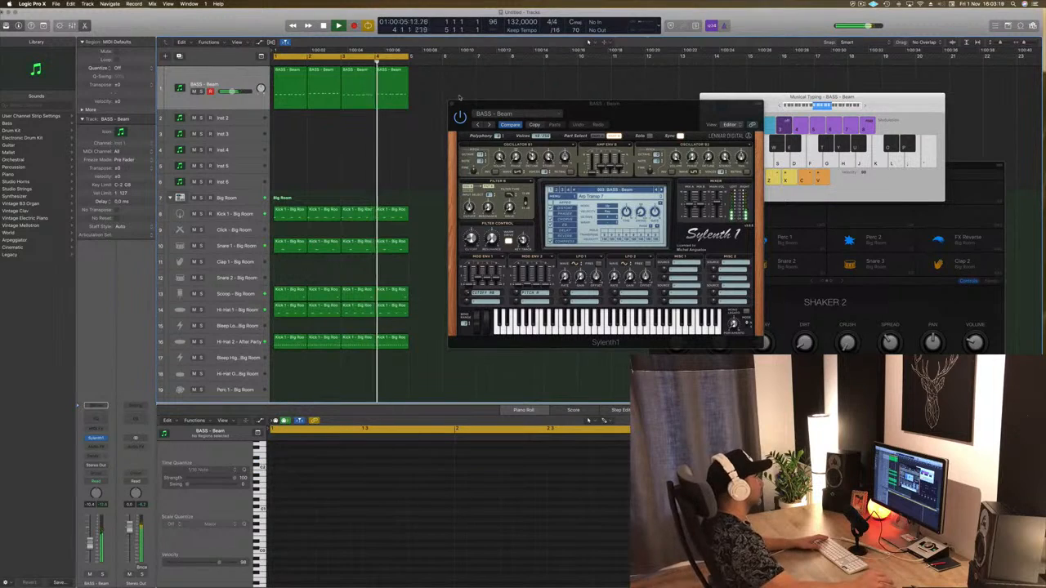
drag(506, 104, 667, 88)
key(space)
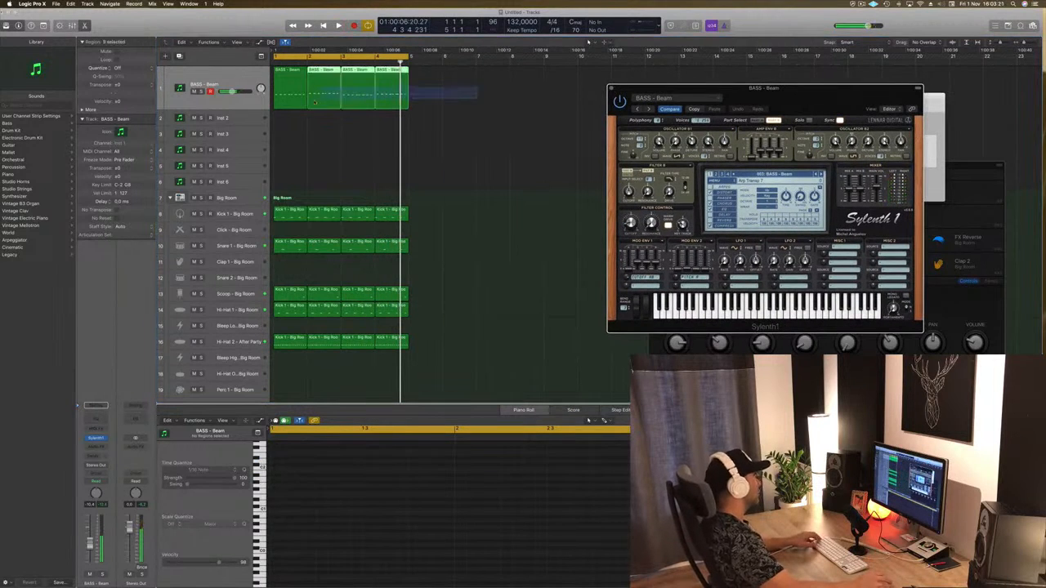
- Join the four bass regions into one four-bar region and play the loop with the Sylenth1 window in view
click(285, 102)
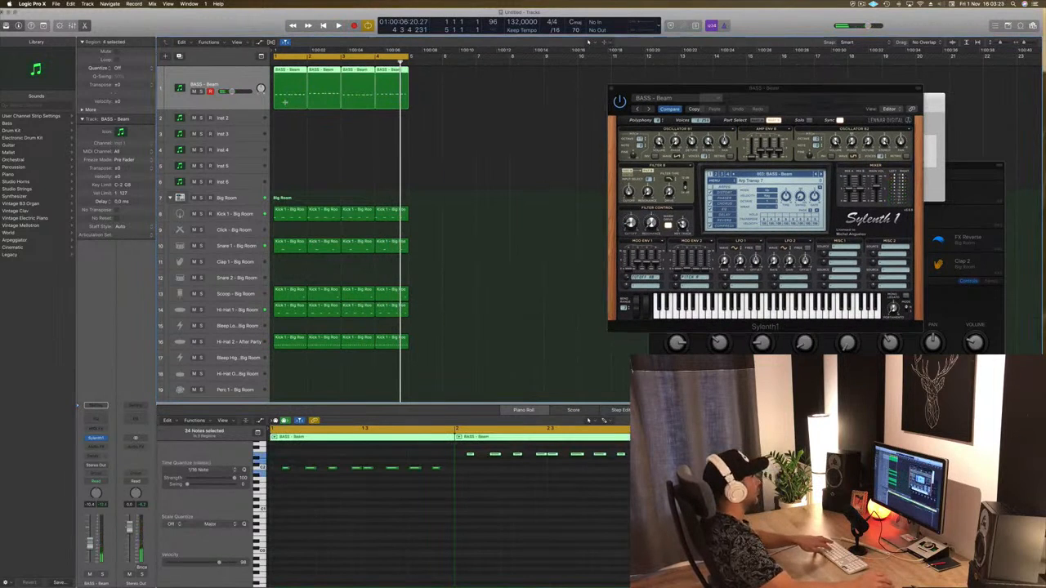
key(space)
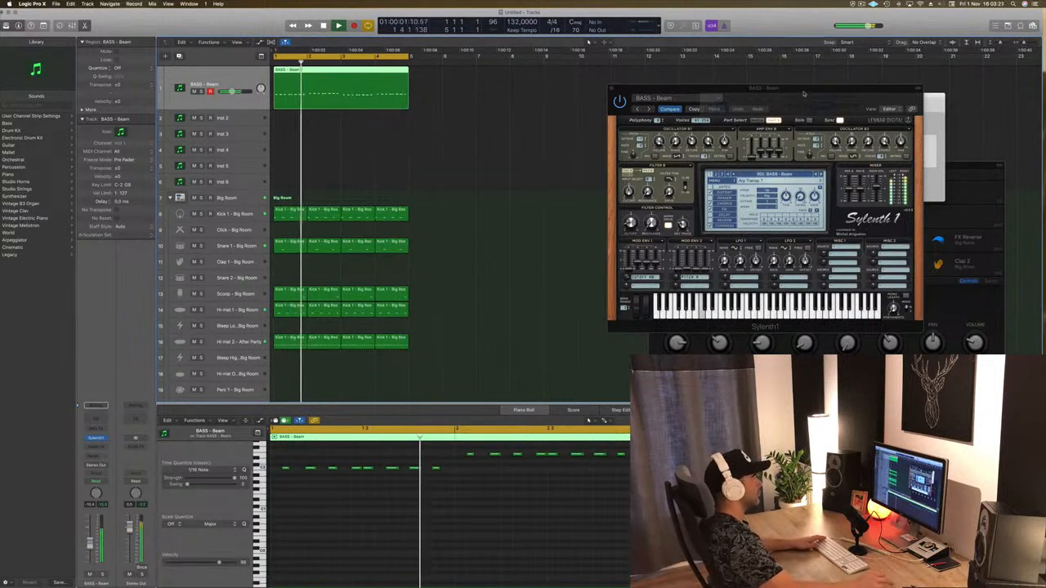
key(super+k)
drag(553, 96, 607, 106)
key(space)
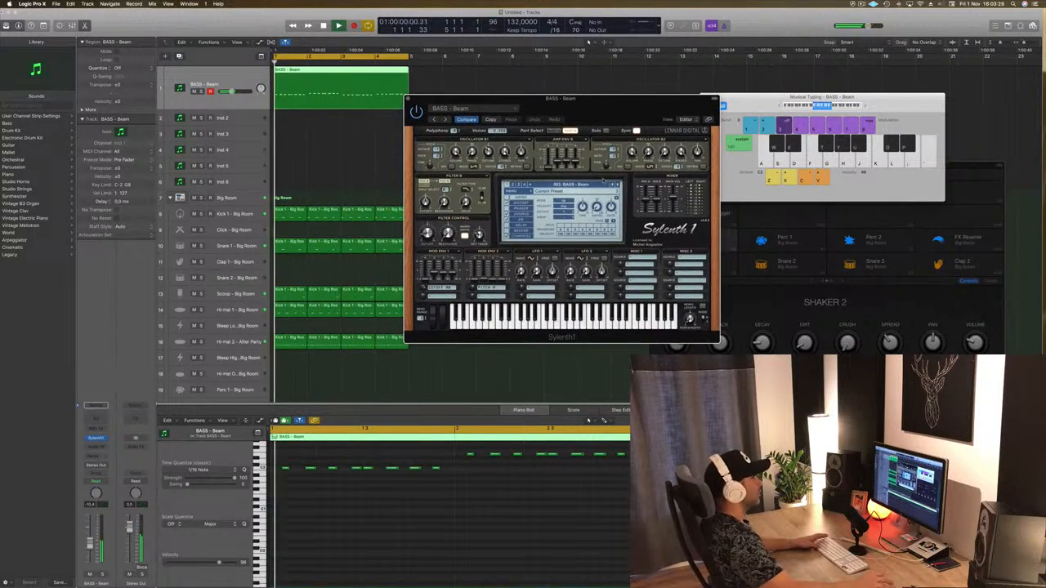
- Audition the Sylenth1 bass presets from BASS - Bull$hit through BASS - XZL over the playing loop
click(618, 184)
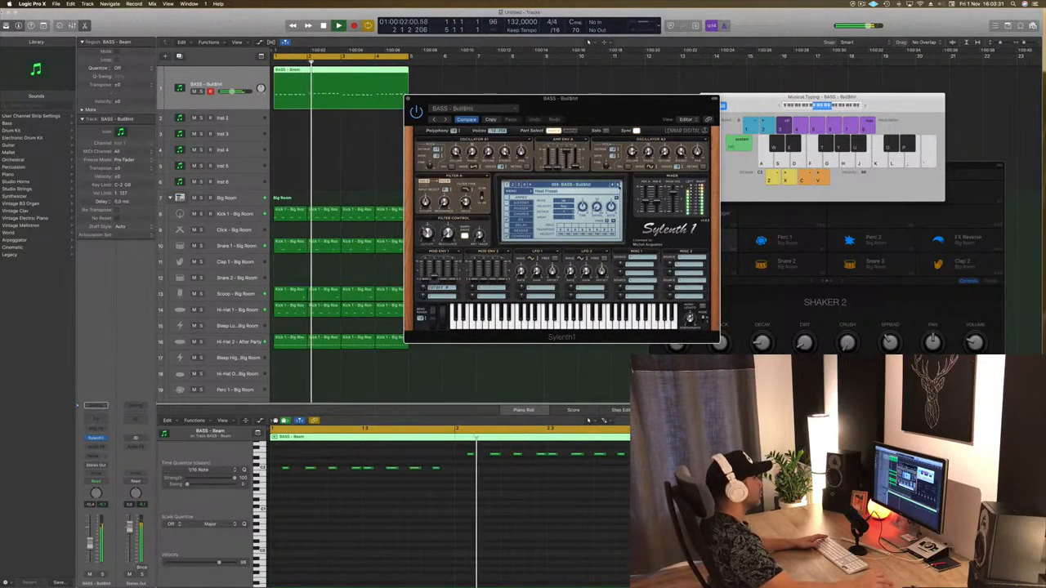
drag(644, 116, 687, 167)
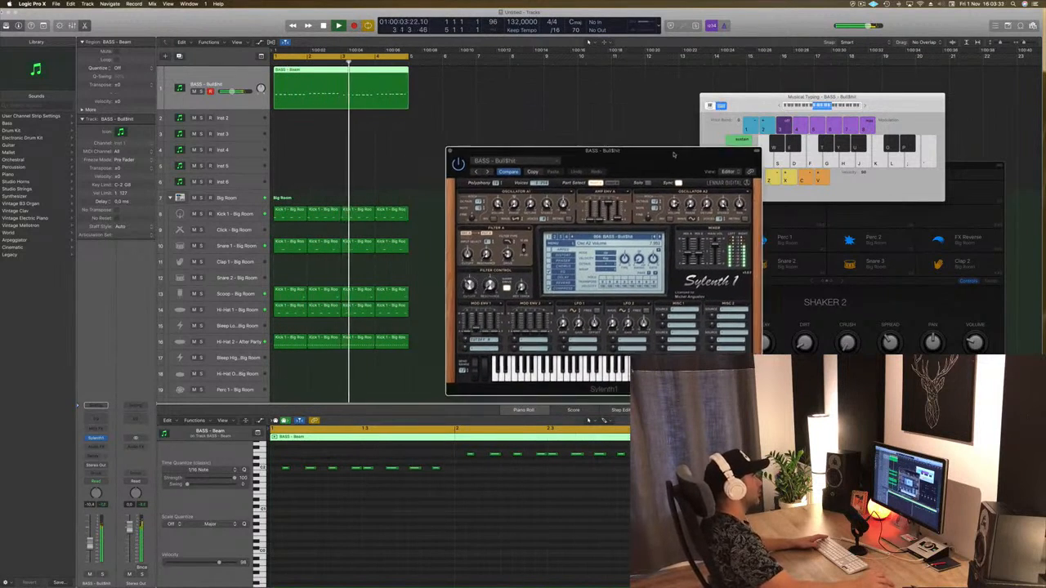
key(space)
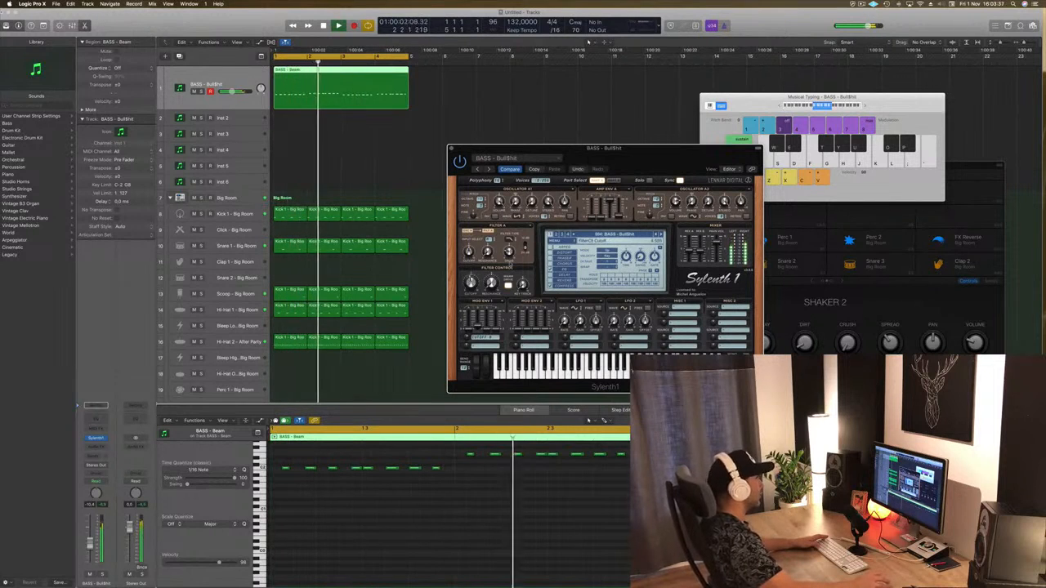
click(661, 235)
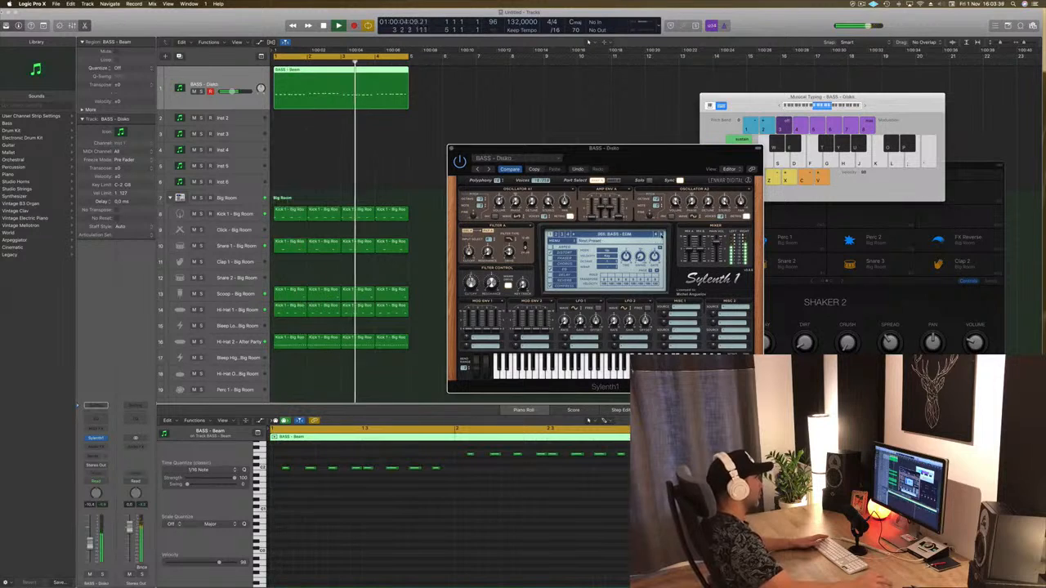
click(661, 235)
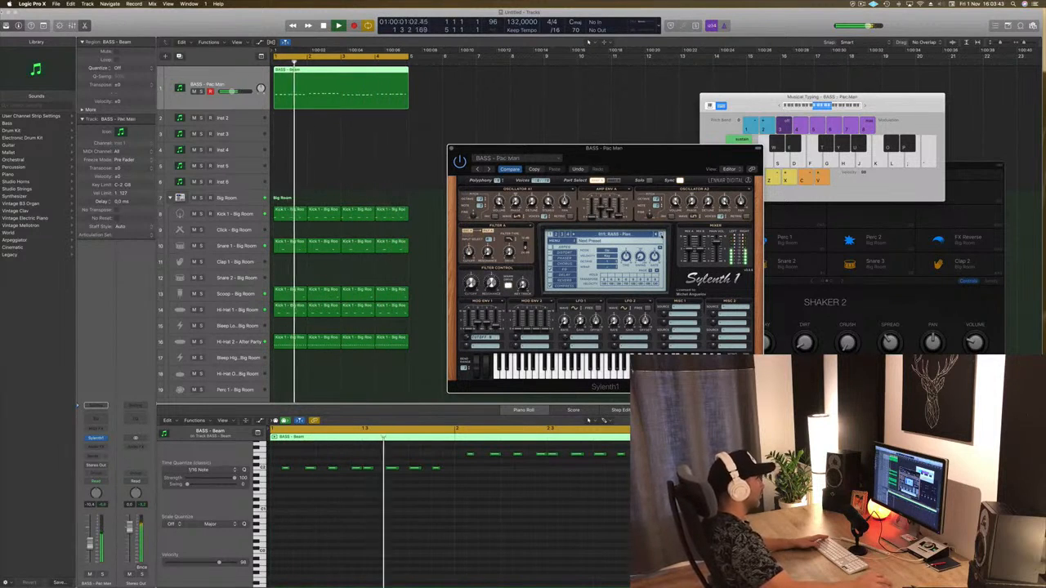
click(661, 235)
click(661, 235)
click(661, 235)
click(661, 236)
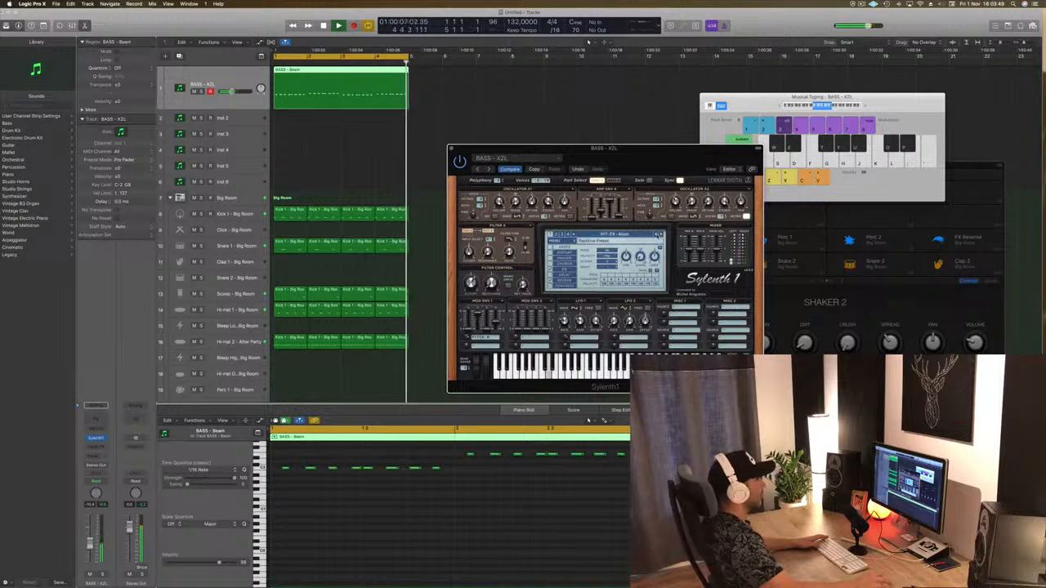
- Reload the BASS - Beam preset for comparison and step on through the presets that follow it
click(621, 234)
click(606, 241)
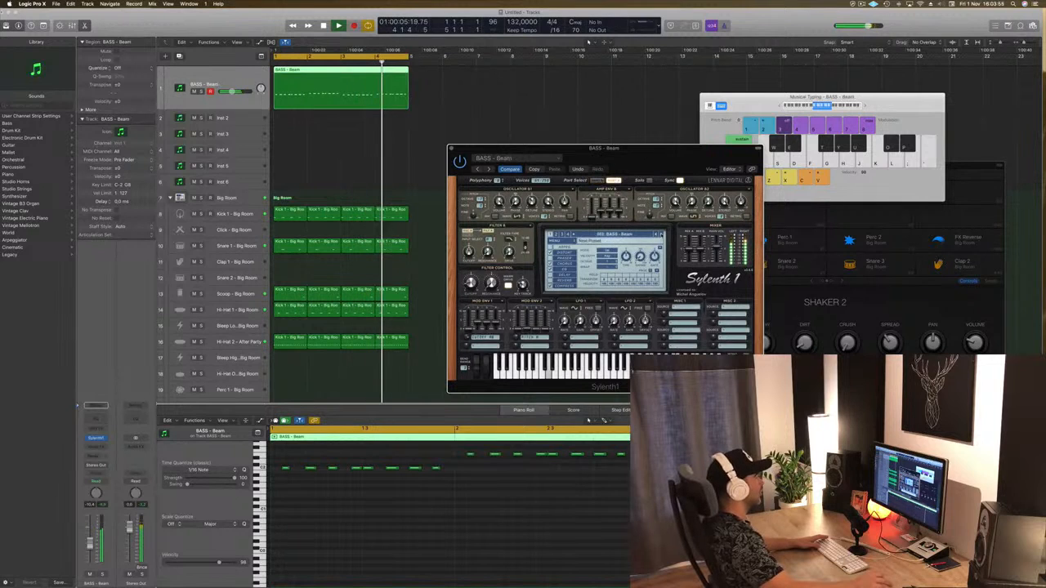
click(662, 235)
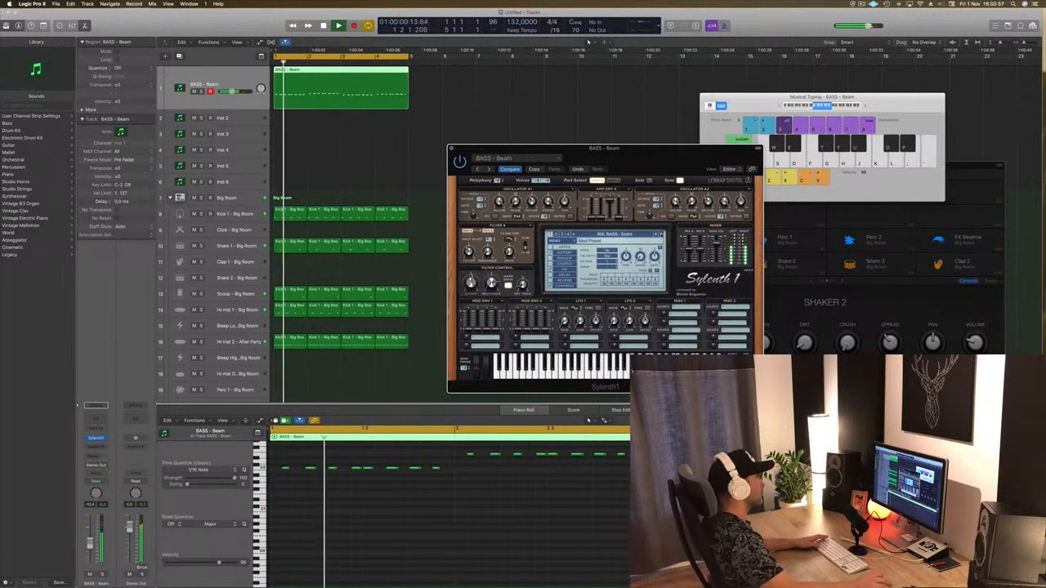
- Try the BASS - XZL preset, step back to BASS - Shooter and move the Sylenth1 window aside
click(620, 235)
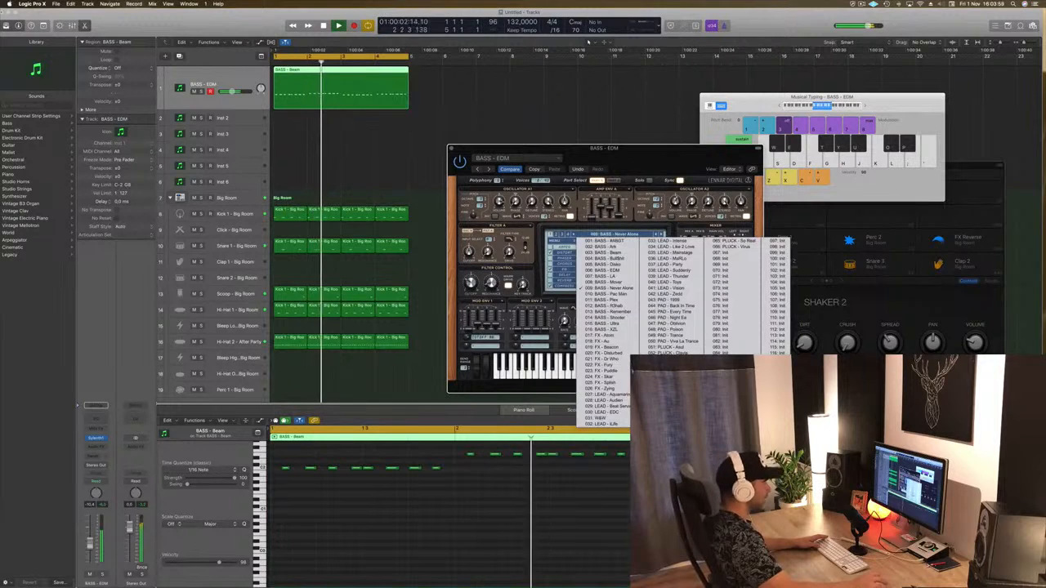
click(609, 330)
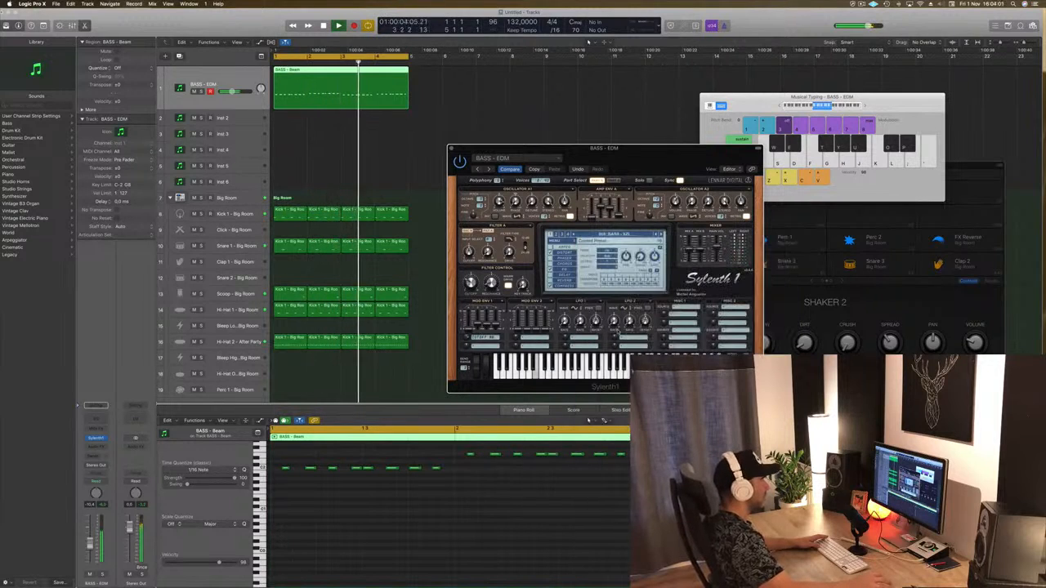
click(656, 236)
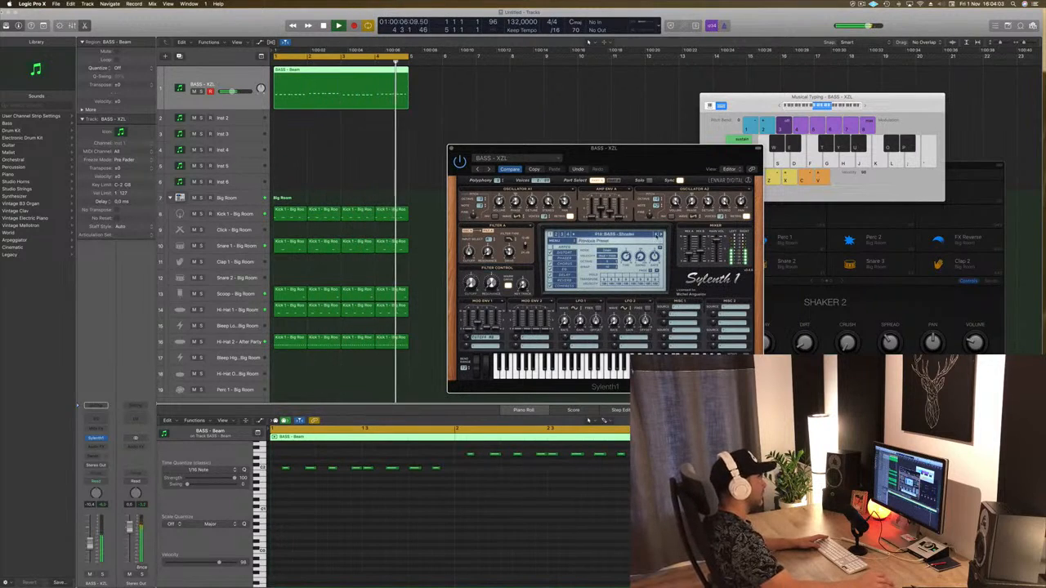
drag(650, 155, 722, 131)
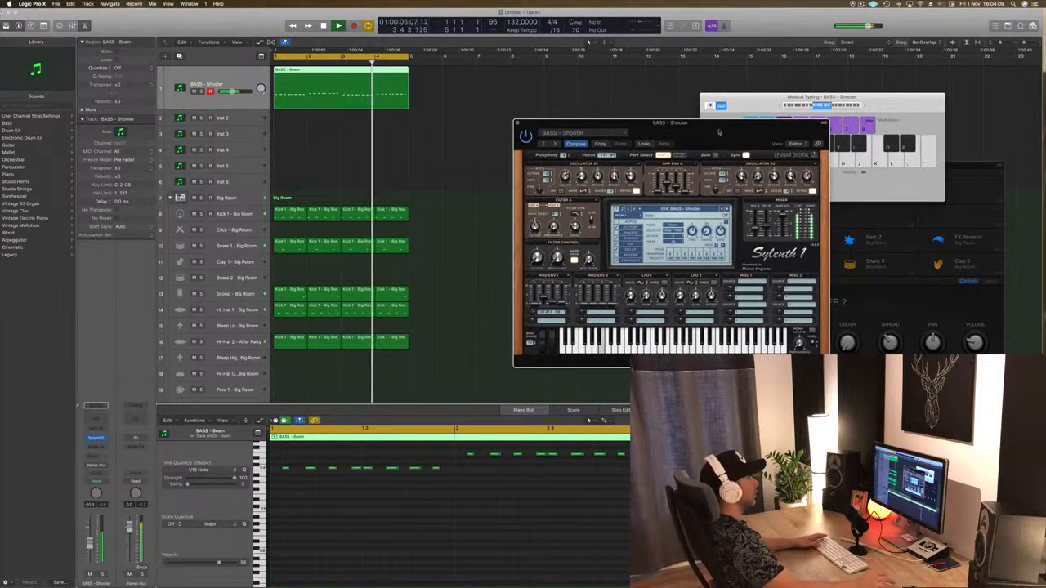
- Copy the joined bass region to the Inst 2 track and delete all but the first note of each bar
drag(328, 73, 333, 130)
scroll(357, 517, down, 3)
click(330, 503)
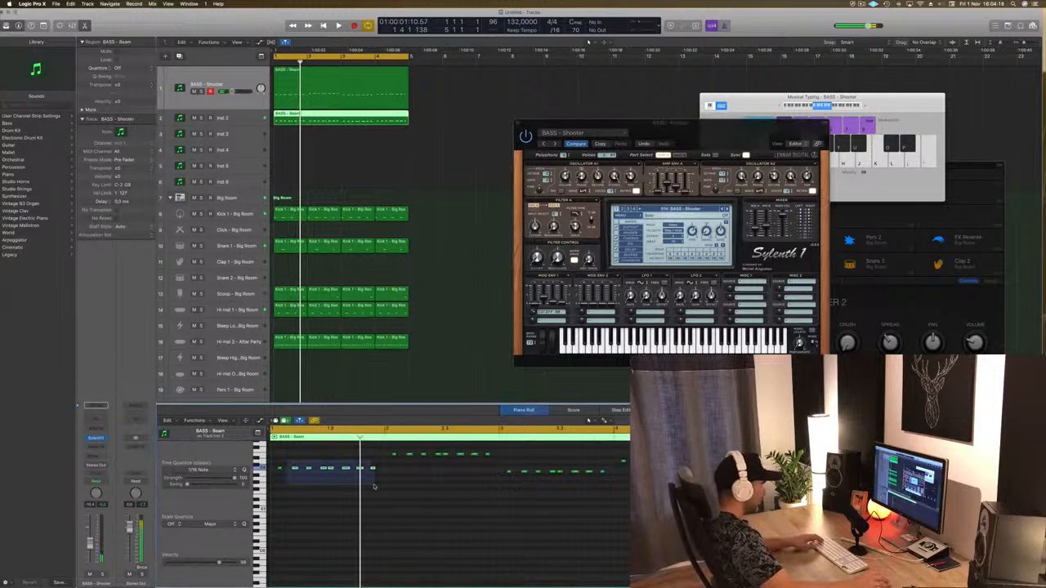
drag(374, 487, 374, 487)
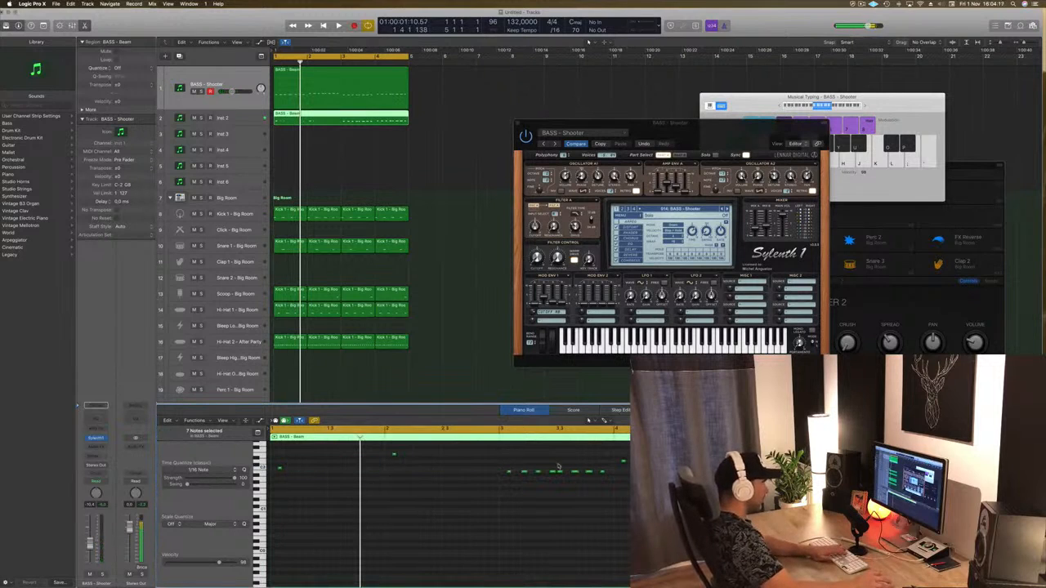
drag(517, 467, 628, 491)
key(Delete)
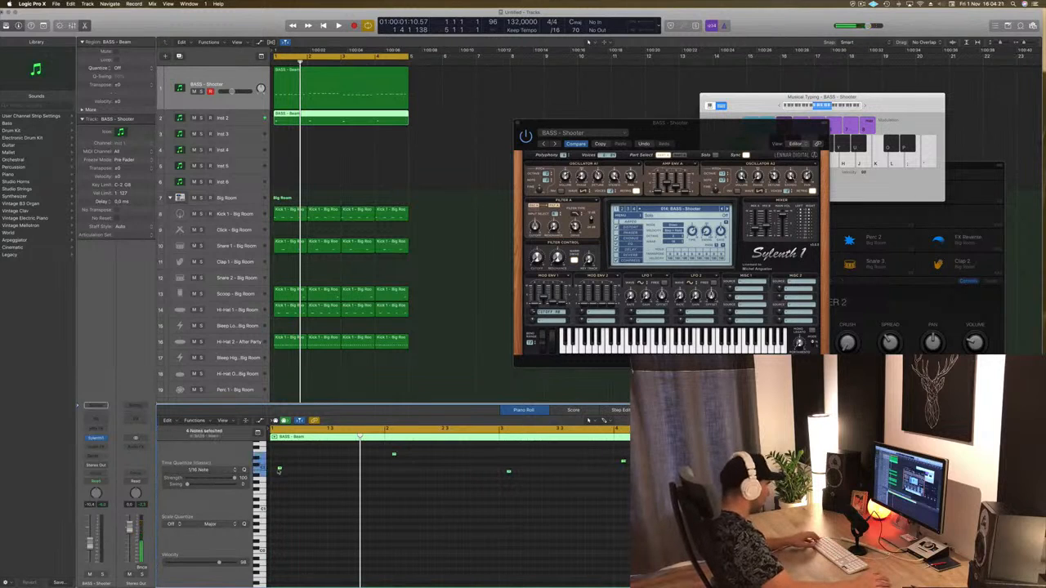
- Move the four remaining notes to the starts of their bars and lengthen each one to a full bar
drag(279, 469, 273, 469)
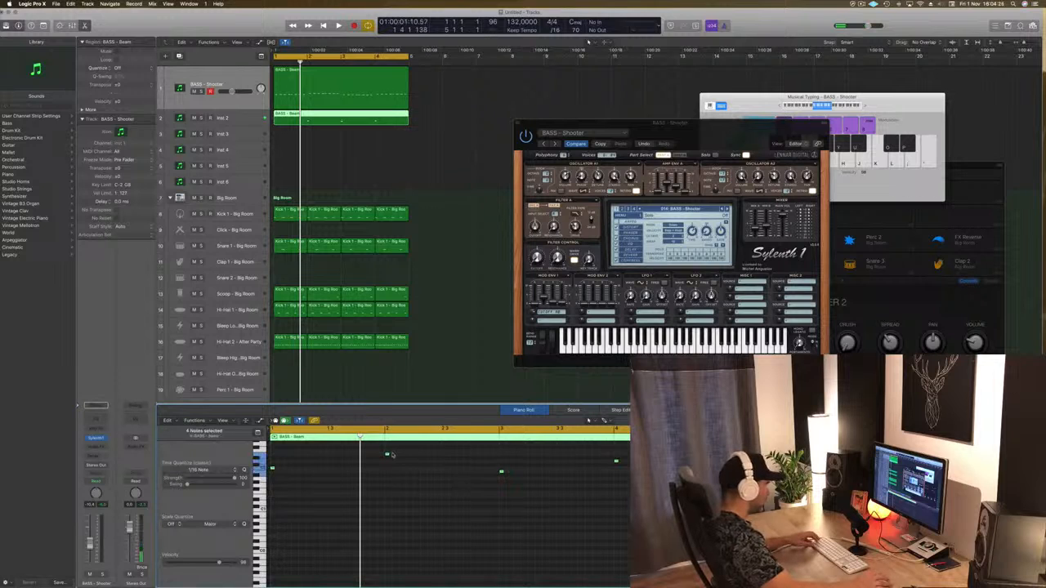
drag(388, 454, 495, 468)
key(super+Up)
key(super+Up)
key(super+Up)
- Copy the four long notes one octave higher, and select and enlarge the Inst 2 track
drag(327, 462, 642, 530)
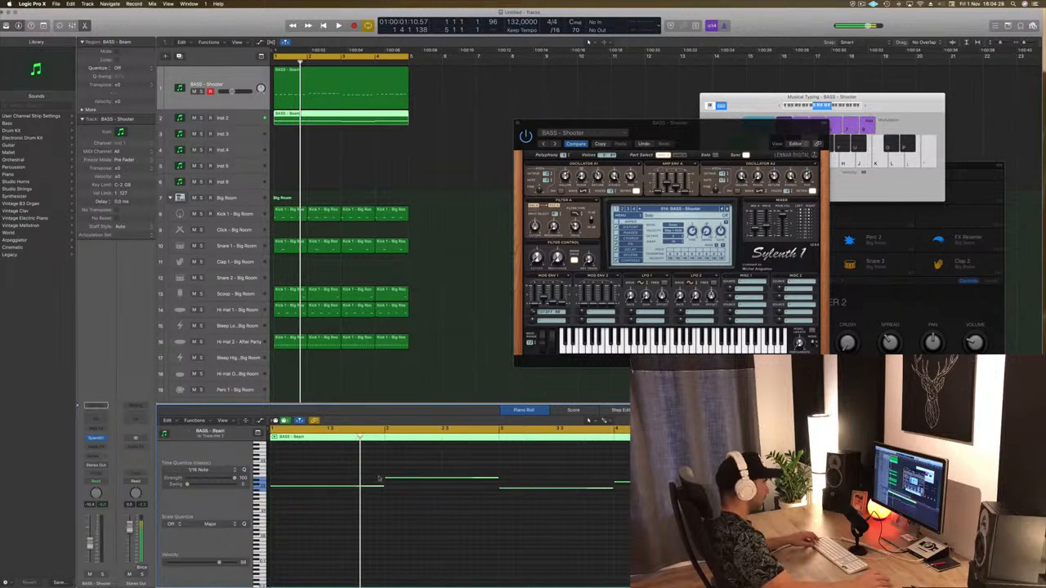
drag(302, 487, 303, 468)
click(250, 117)
drag(248, 125, 259, 147)
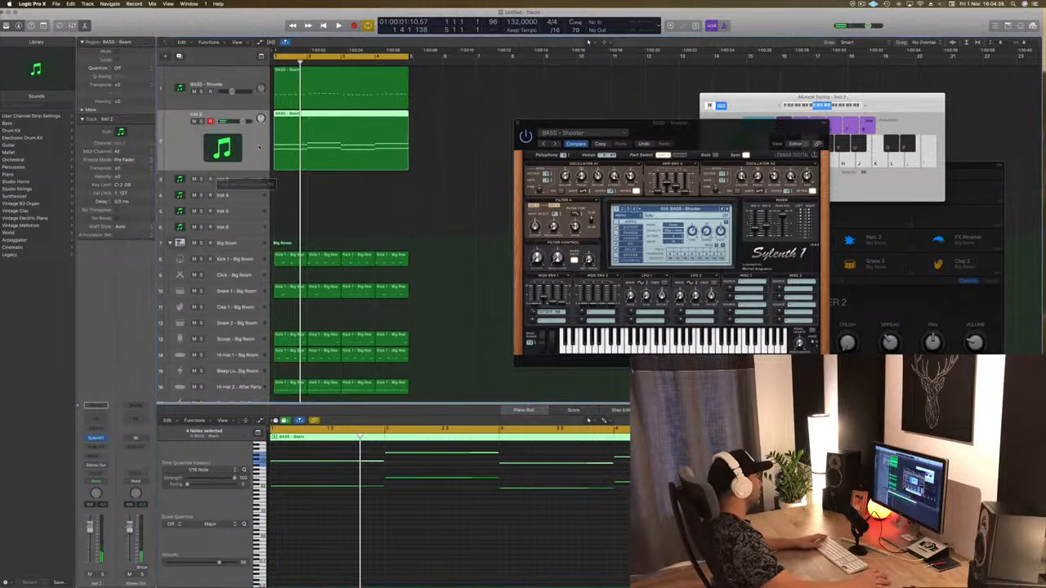
- Open Sylenth1 on the Inst 2 track, load a different soundbank and move the plug-in window off the regions
click(96, 438)
drag(238, 29, 622, 176)
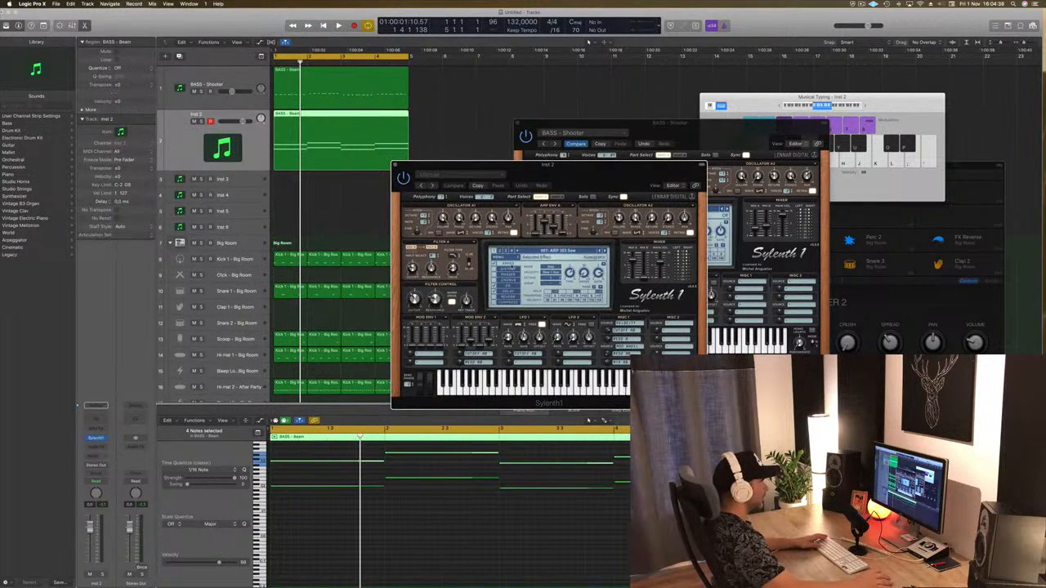
click(498, 256)
mouse_move(510, 270)
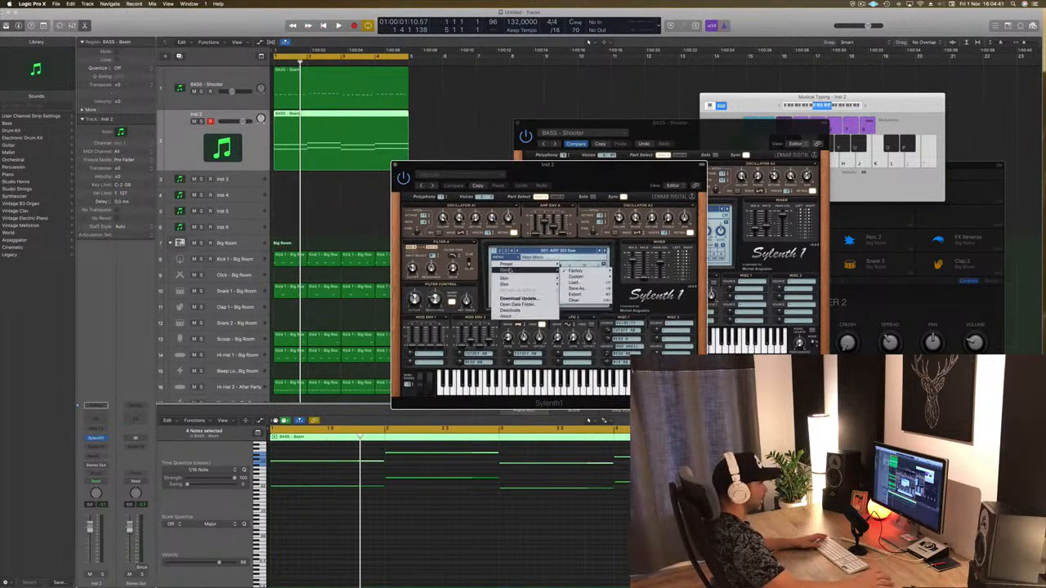
mouse_move(594, 273)
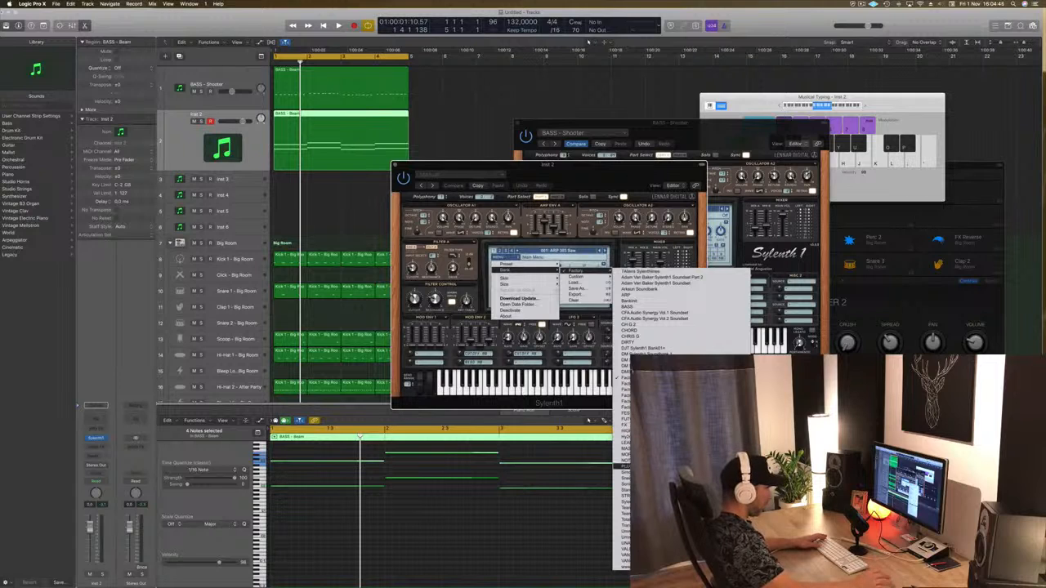
click(654, 504)
drag(574, 172, 691, 175)
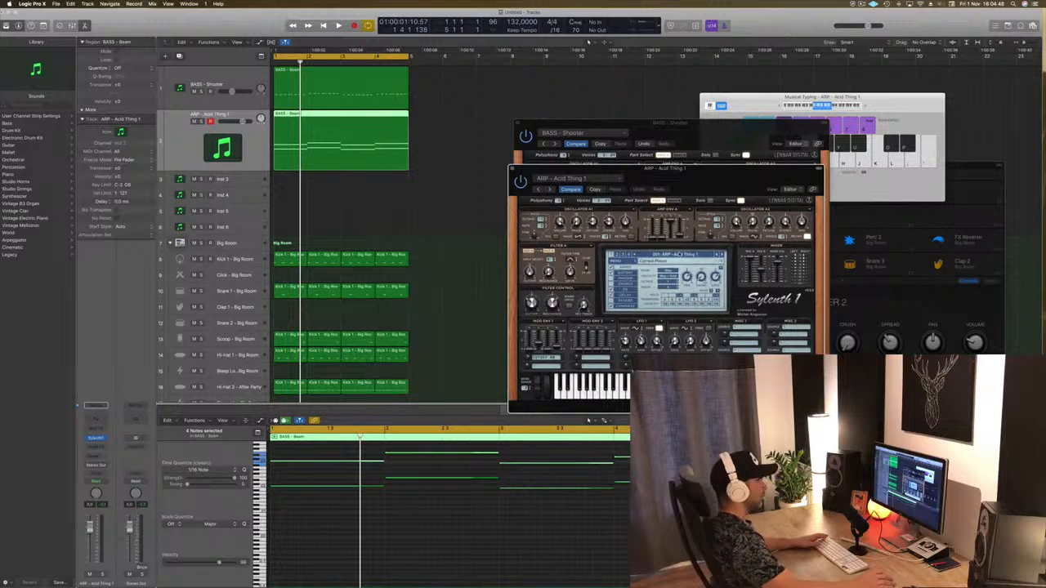
- Load LEAD - Basic Super Saw to reach the higher preset numbers and choose the PAD - Anjuna Pad preset
click(679, 255)
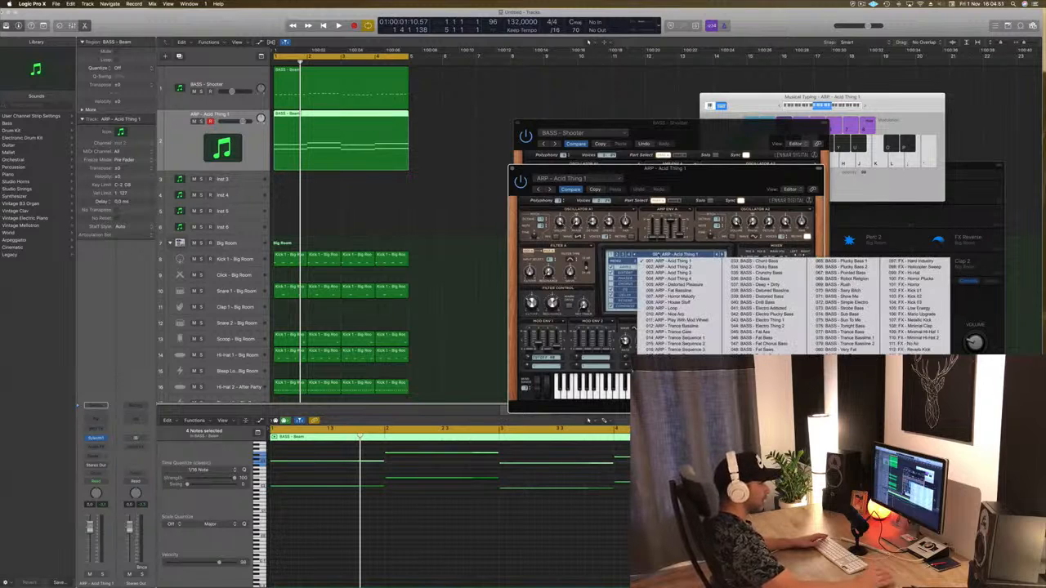
click(913, 397)
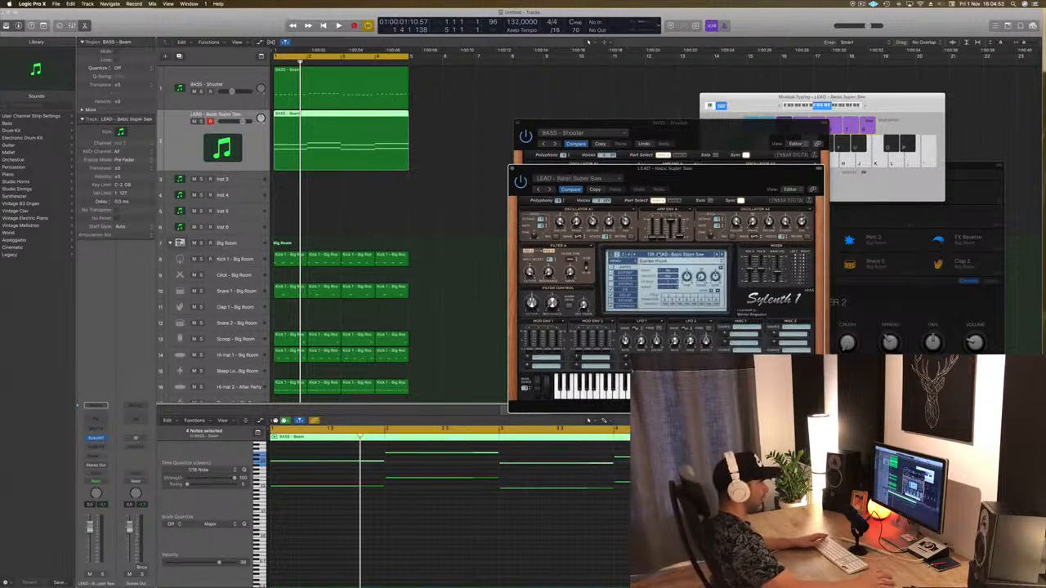
click(679, 254)
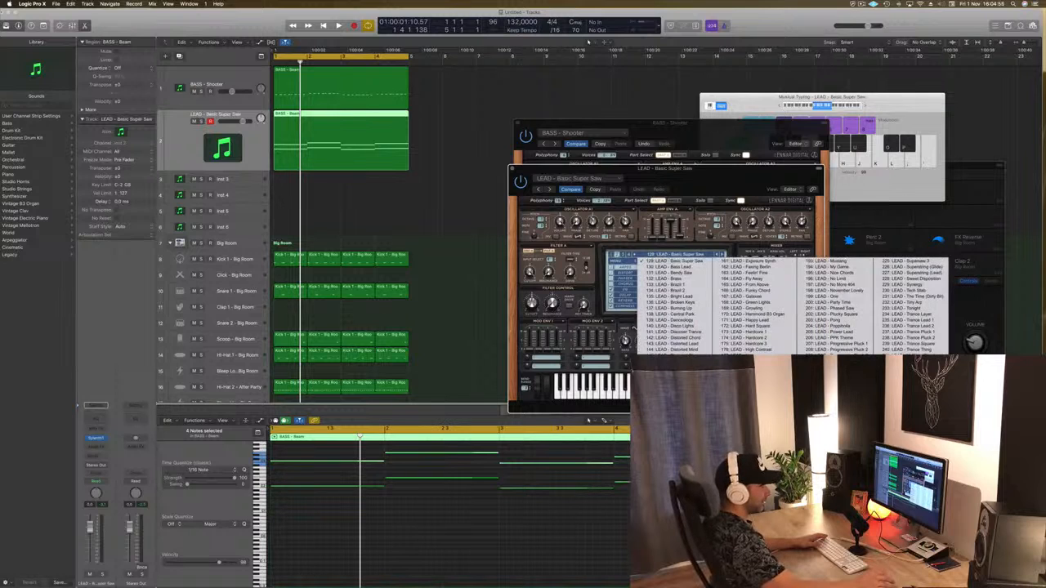
click(908, 390)
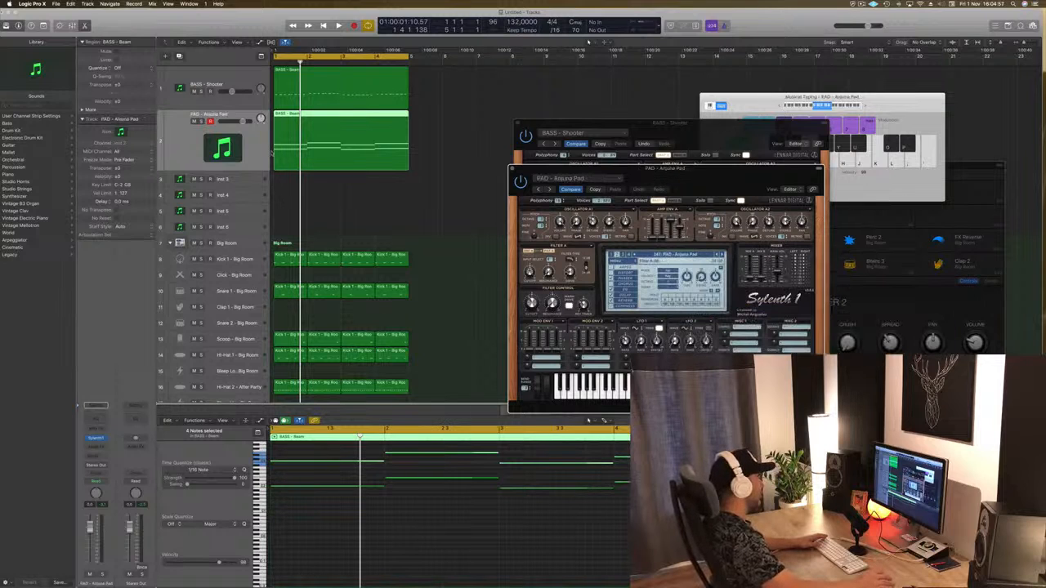
- Lower the volume of the PAD - Anjuna Pad track and play the loop while repositioning its Sylenth1 window
click(87, 546)
key(space)
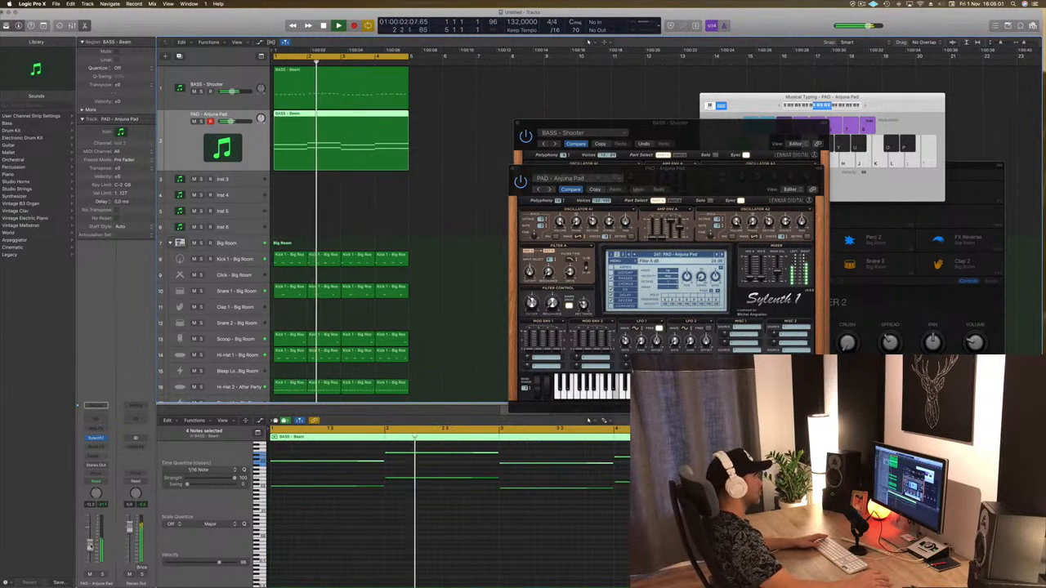
drag(723, 184, 689, 166)
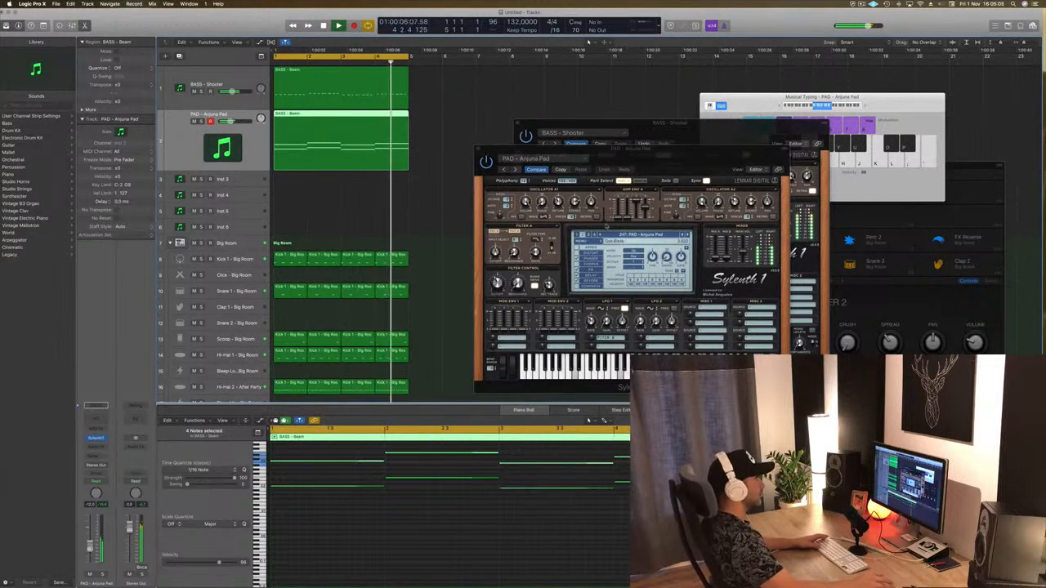
drag(689, 165, 671, 175)
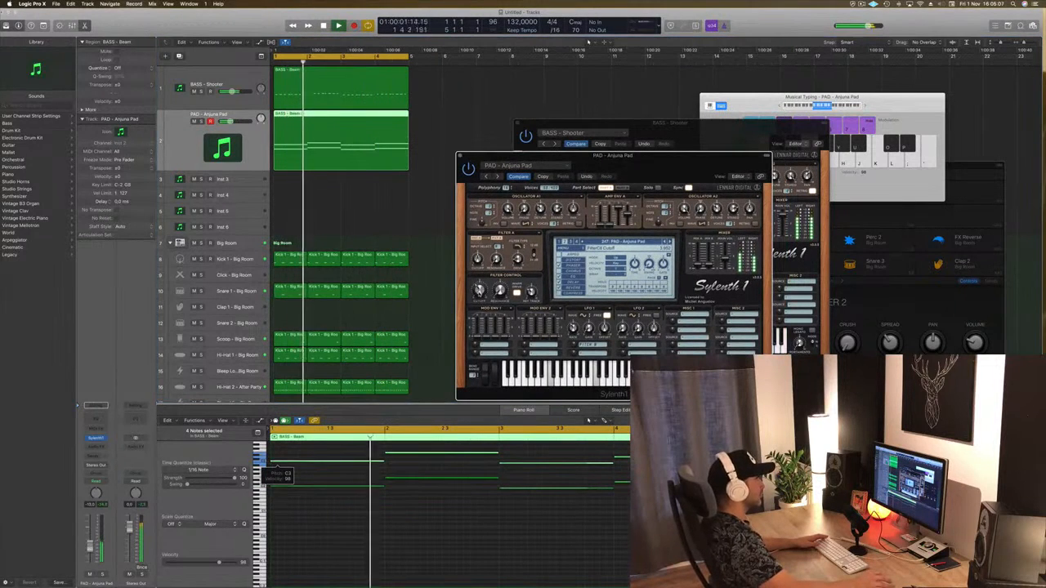
- Audition the pad presets from PAD - Back To Earth through PAD - Deeper In Space against the loop, moving the Sylenth1 window aside
click(670, 243)
key(space)
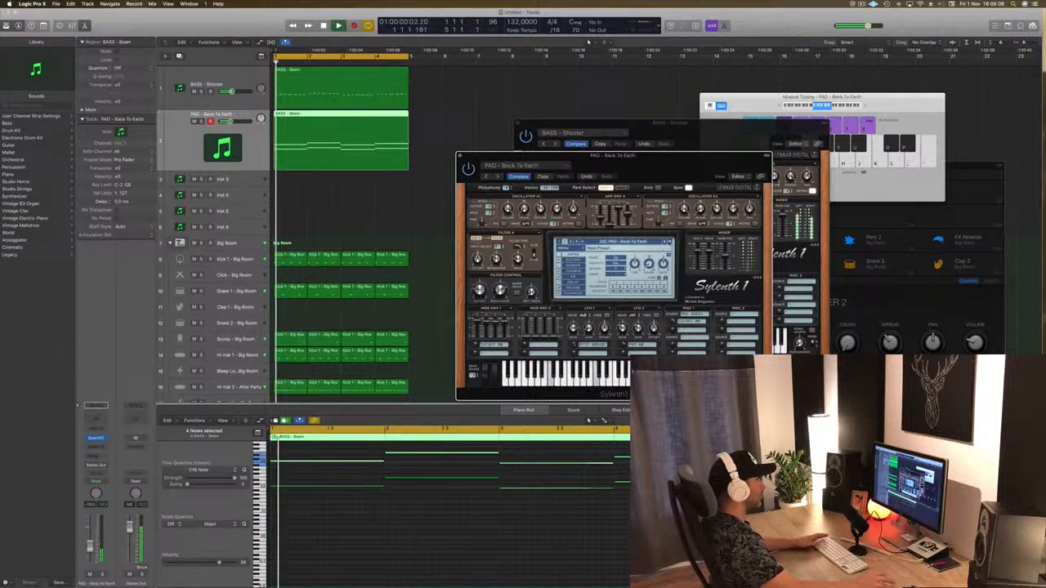
click(670, 243)
click(670, 243)
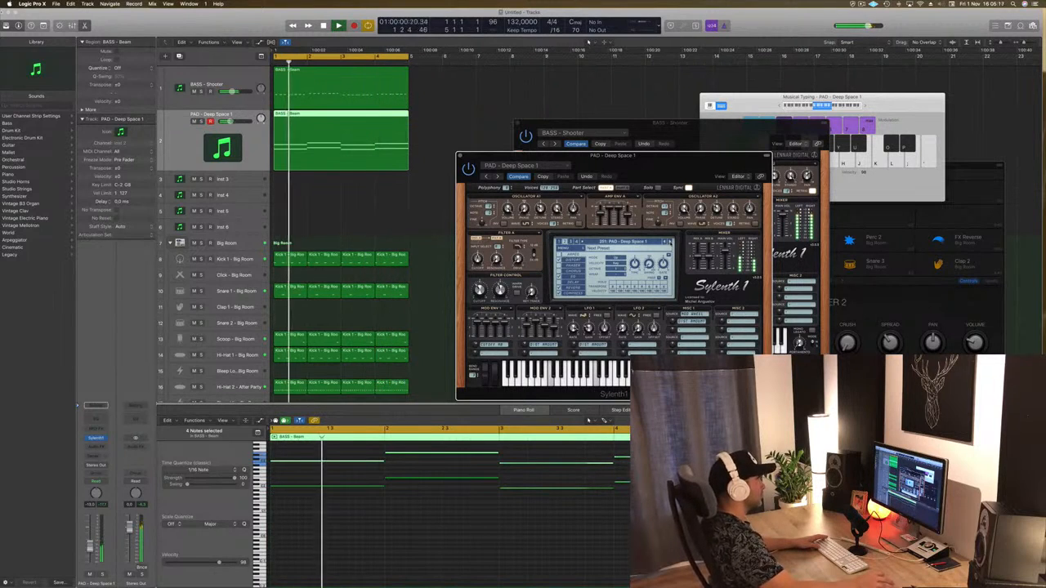
click(670, 242)
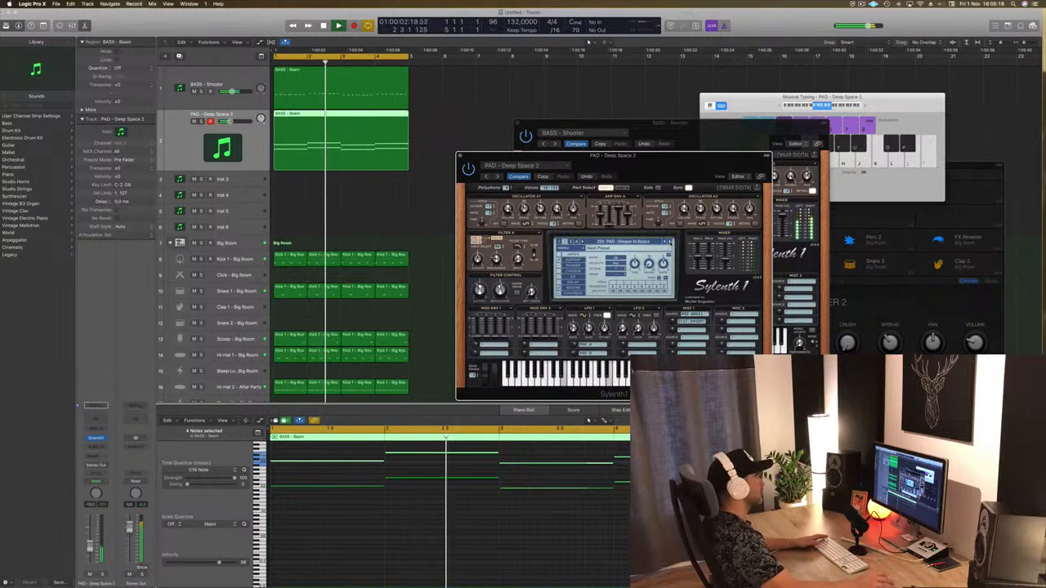
drag(654, 156, 741, 154)
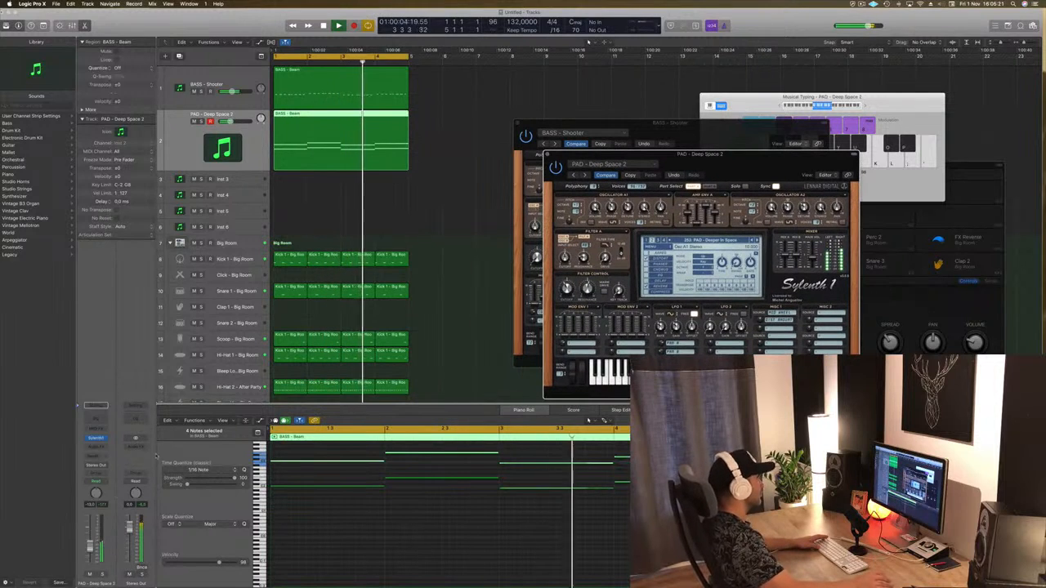
key(space)
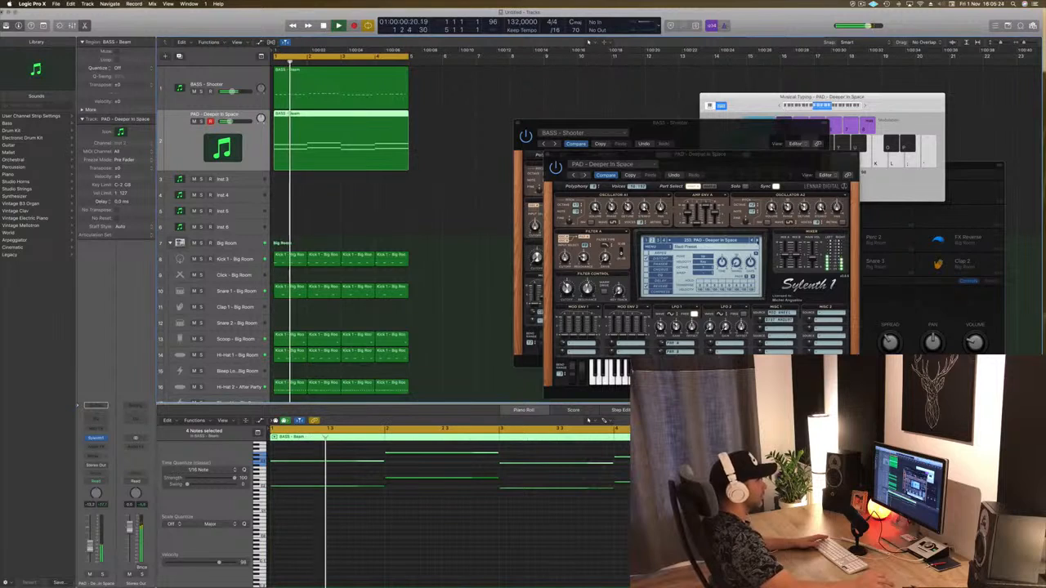
- Continue through the pad presets past PAD - Dreamy Pad and PAD - JP-8000 Pad, and settle on PAD - Moog Pad
click(758, 242)
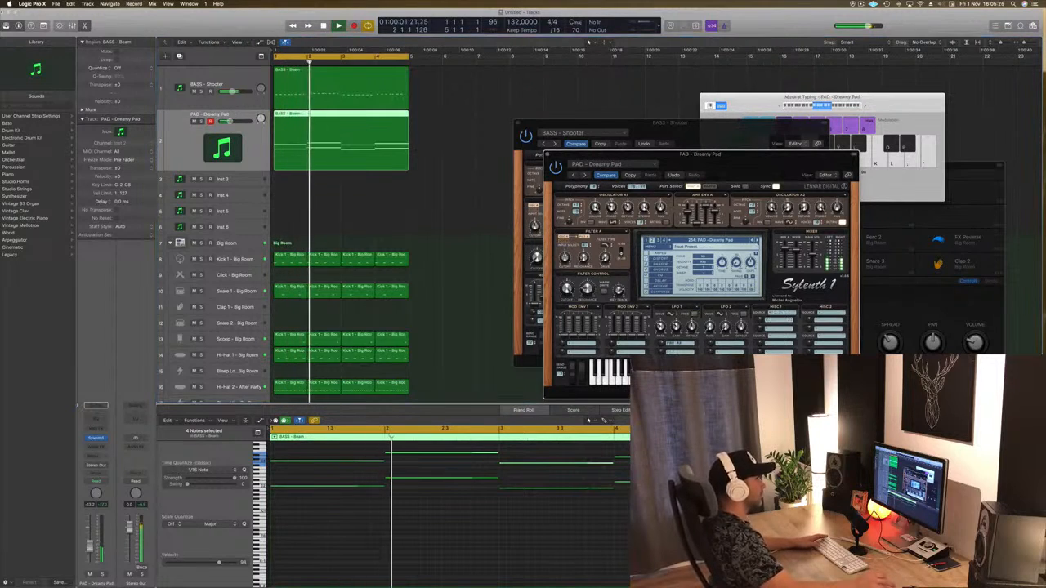
click(756, 241)
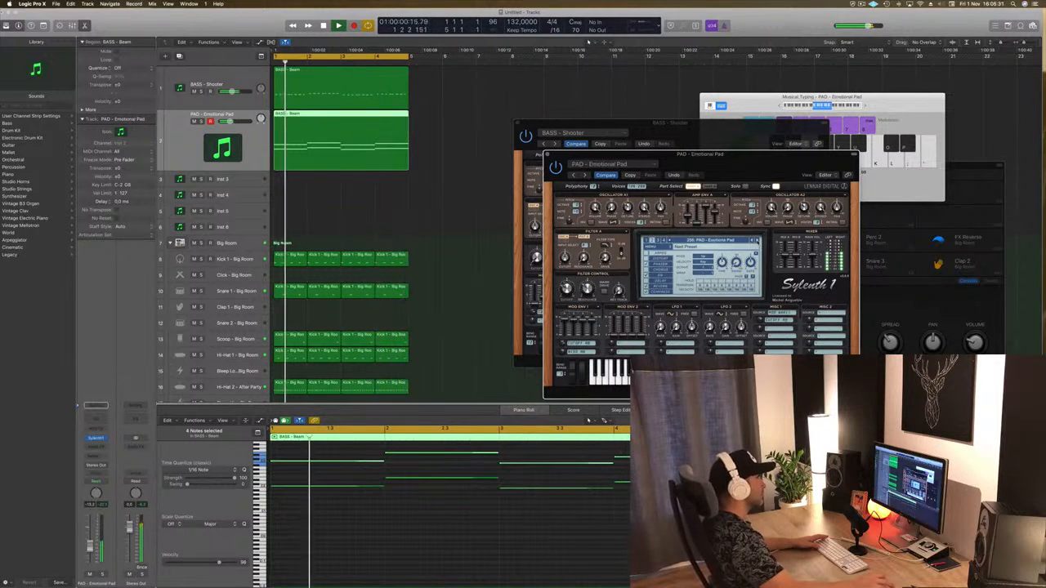
click(757, 241)
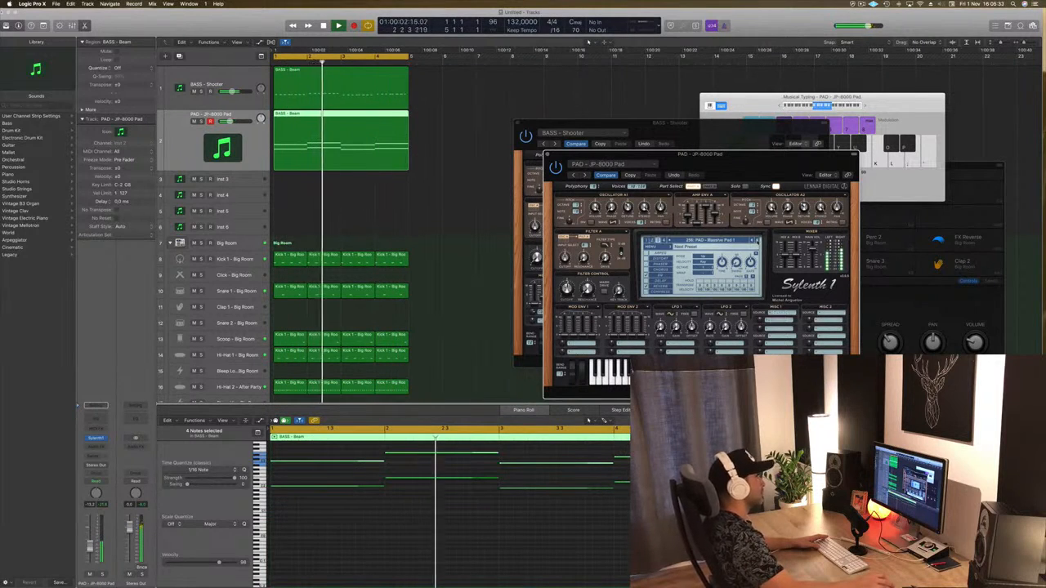
click(757, 241)
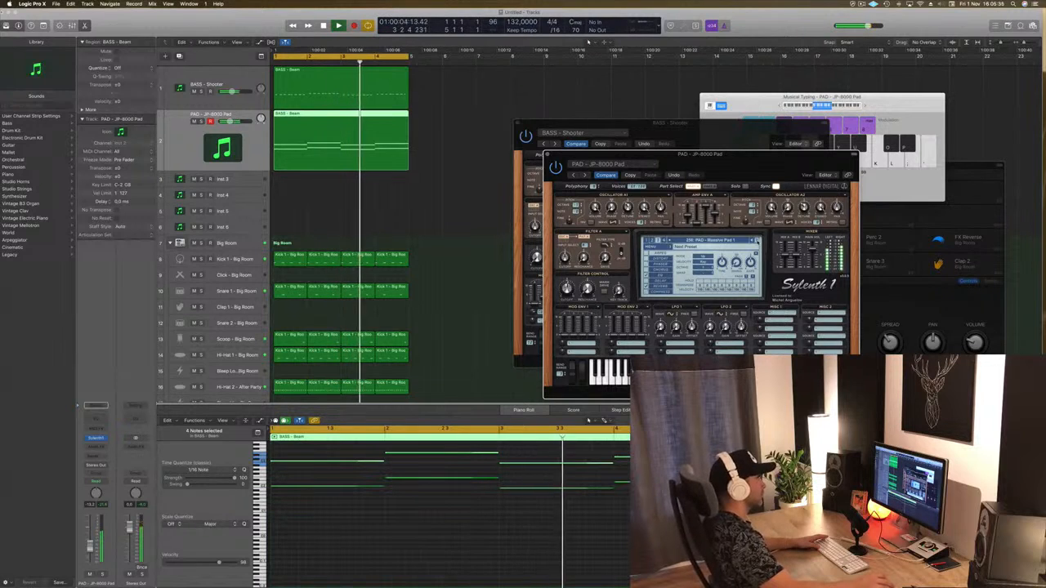
click(756, 241)
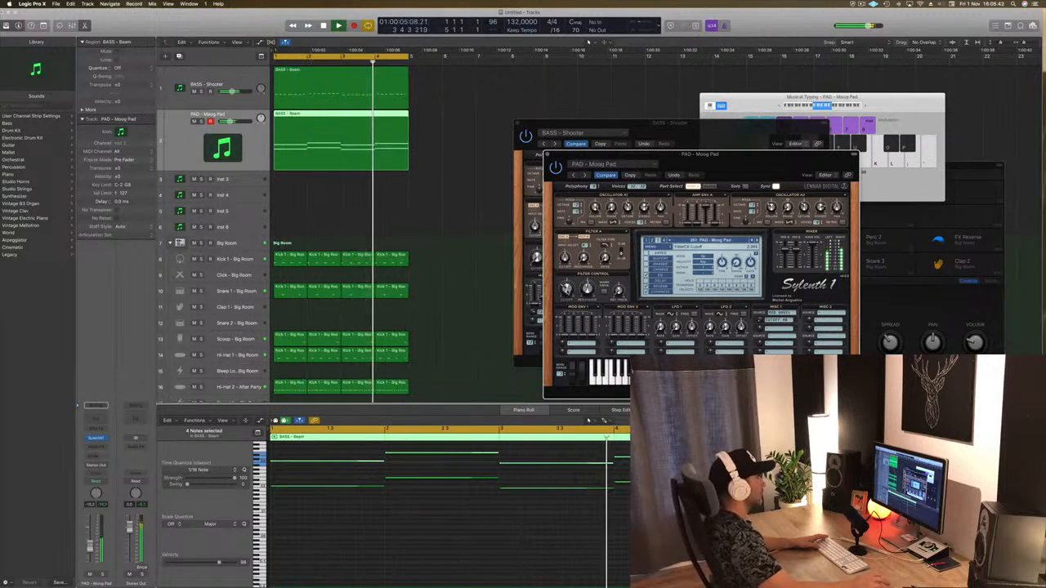
drag(712, 155, 702, 154)
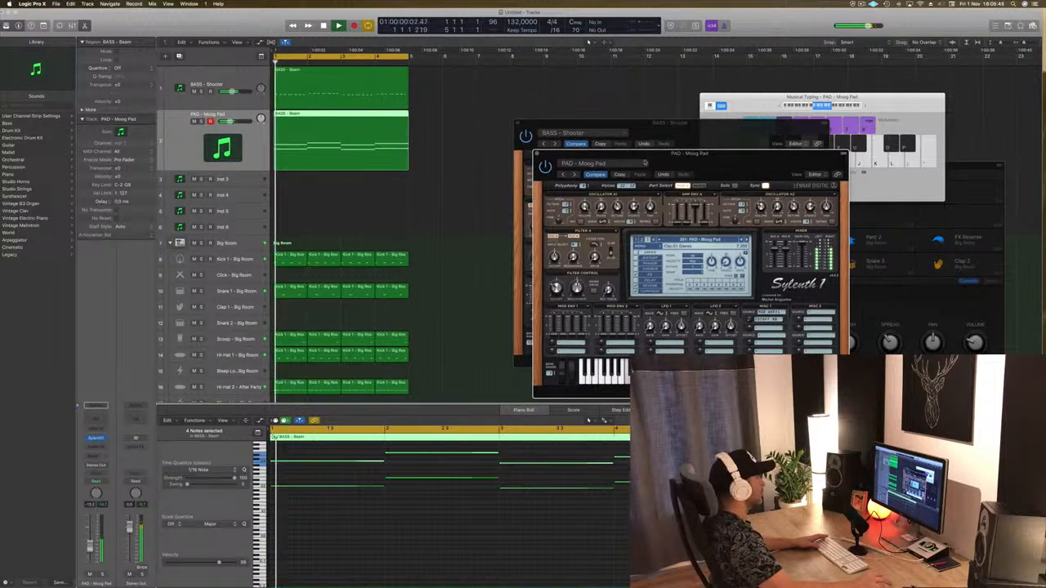
- Duplicate the PAD - Moog Pad track and copy its four-bar region onto the new track
click(222, 32)
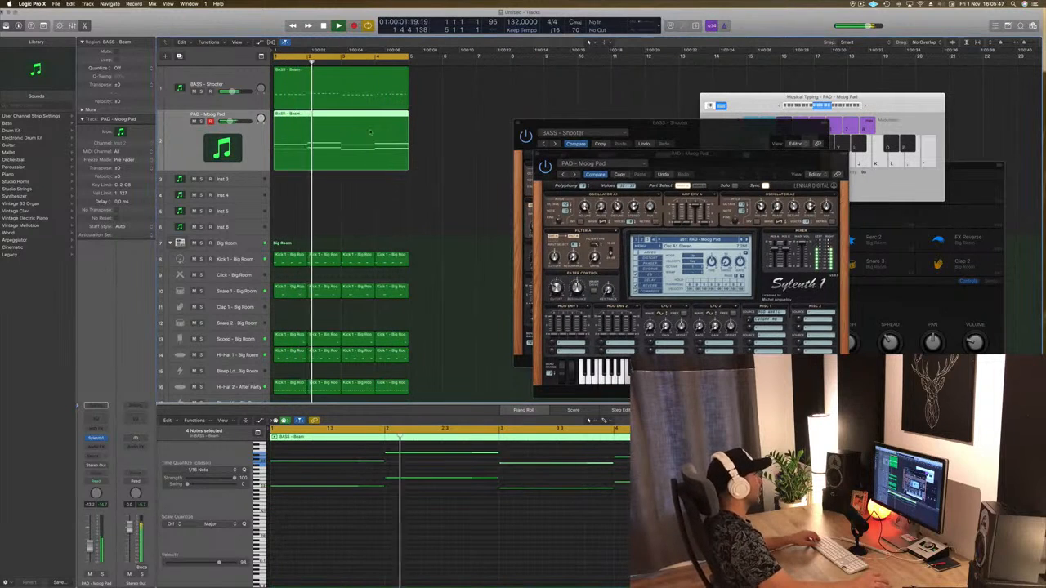
key(super+d)
drag(356, 117, 300, 194)
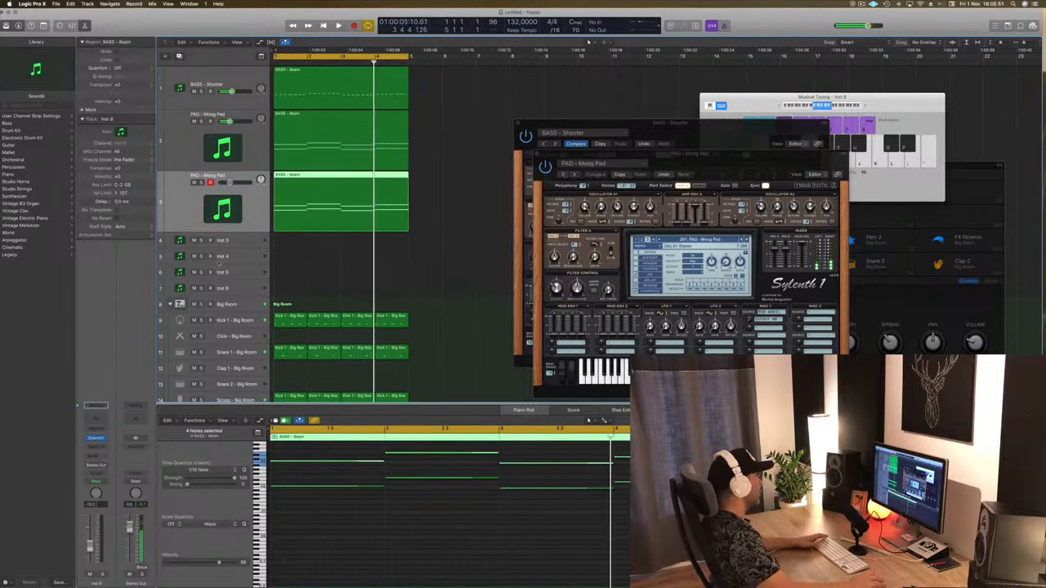
- Open Sylenth1 on the duplicated track, switch its preset to PAD - Rain and raise the track volume slightly
click(96, 438)
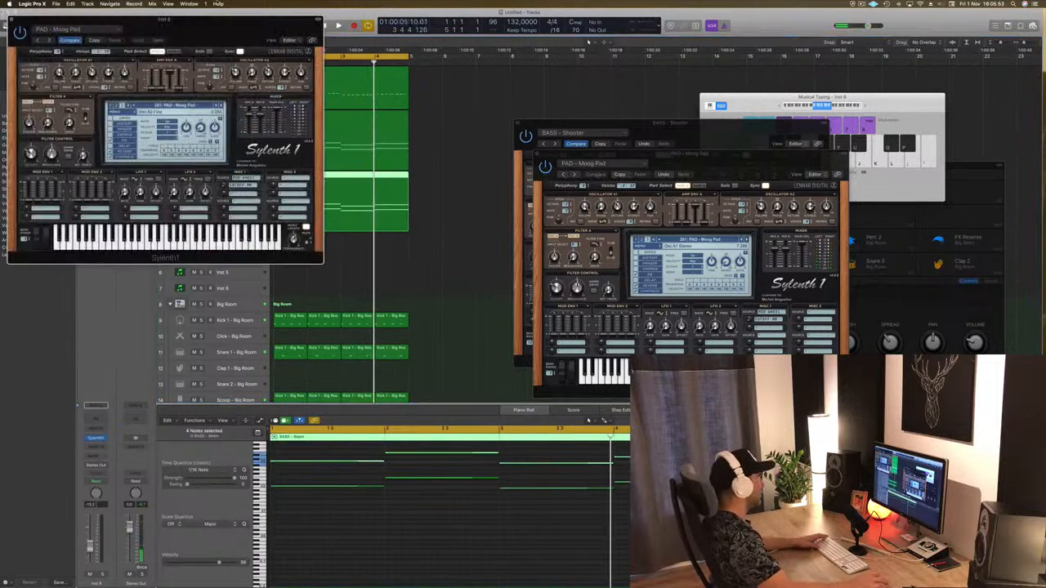
drag(202, 23, 673, 171)
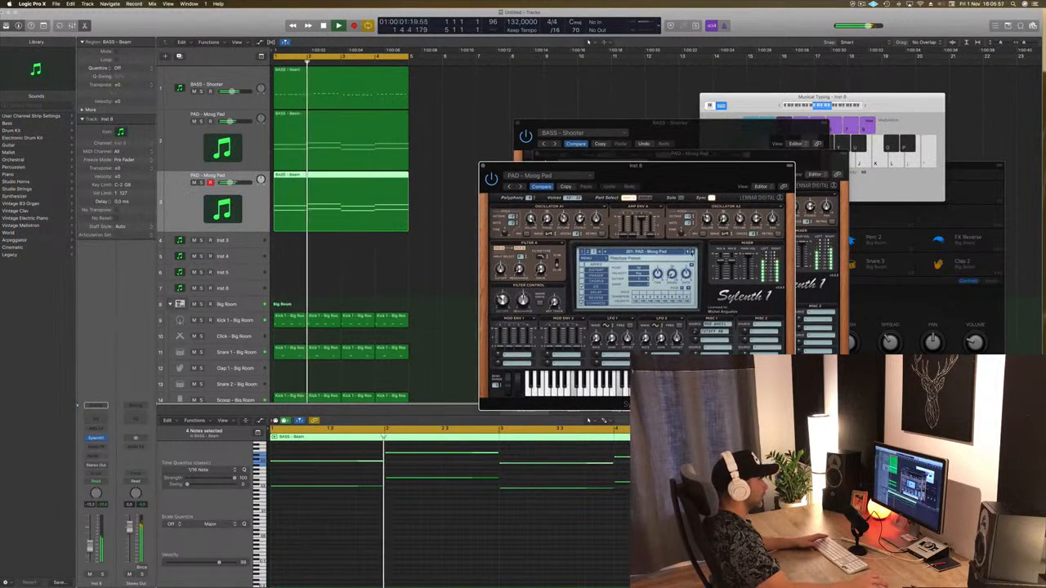
click(693, 253)
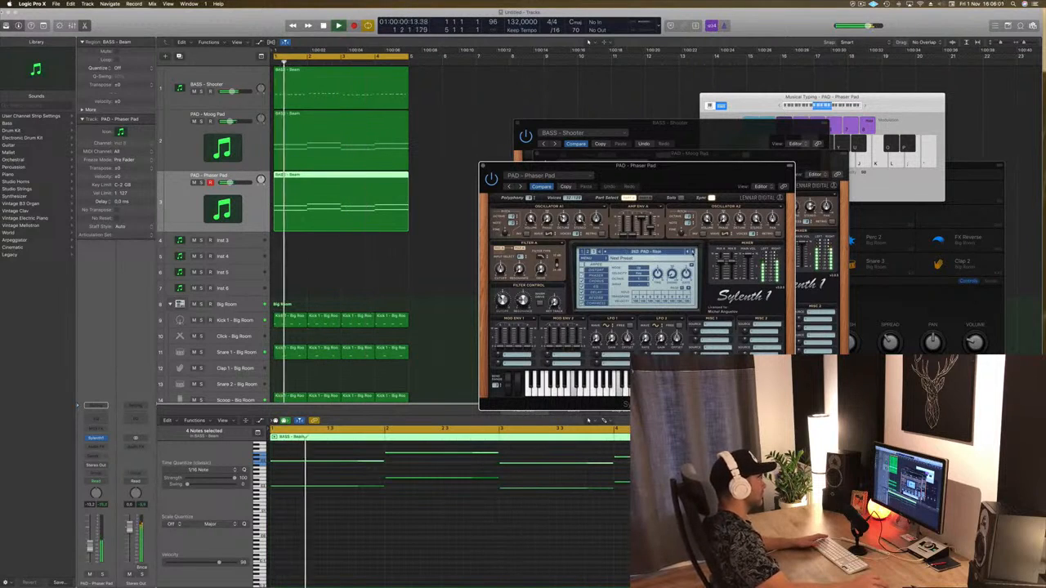
drag(90, 550, 90, 547)
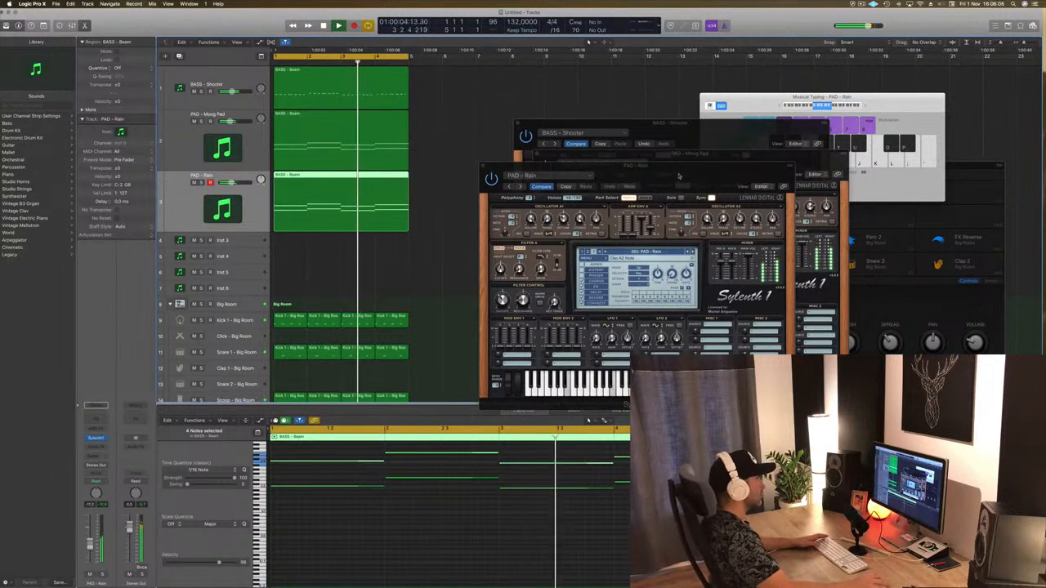
- Close the Sylenth1 windows of the PAD - Rain, PAD - Moog Pad and BASS - Shooter tracks
drag(533, 175, 448, 175)
key(super+w)
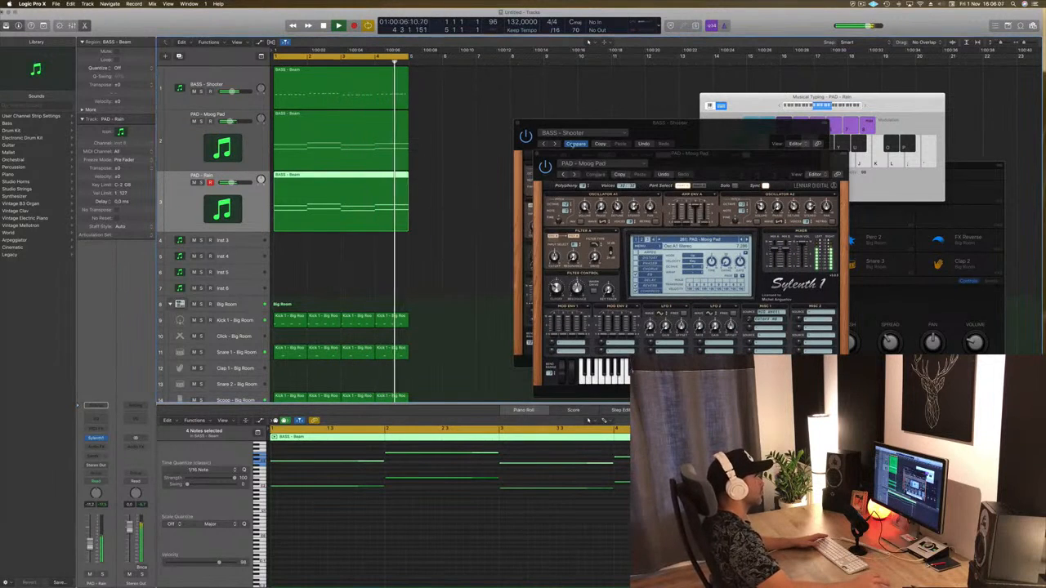
drag(612, 154, 617, 153)
click(542, 152)
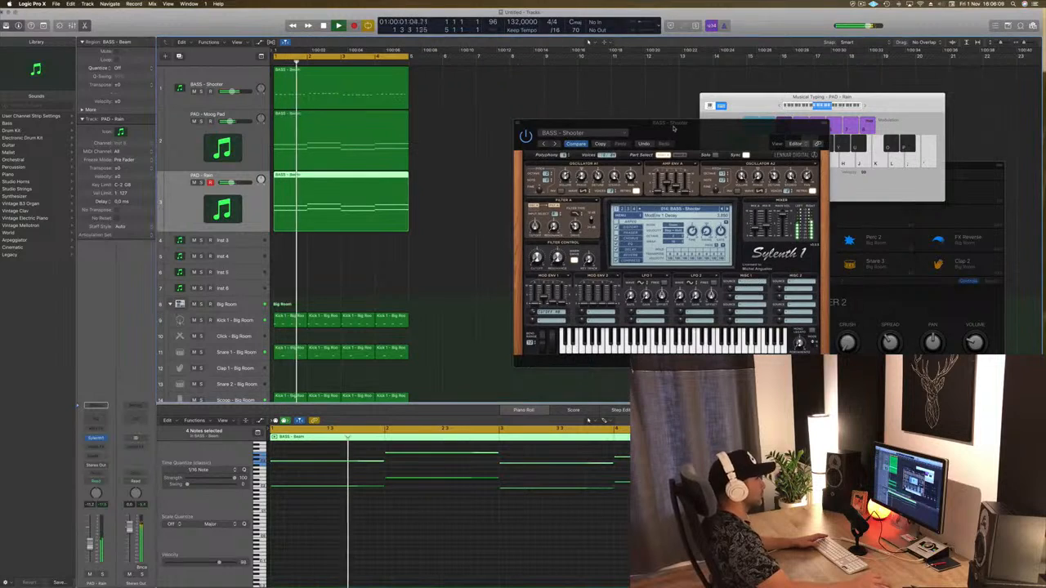
drag(673, 125, 676, 123)
click(521, 122)
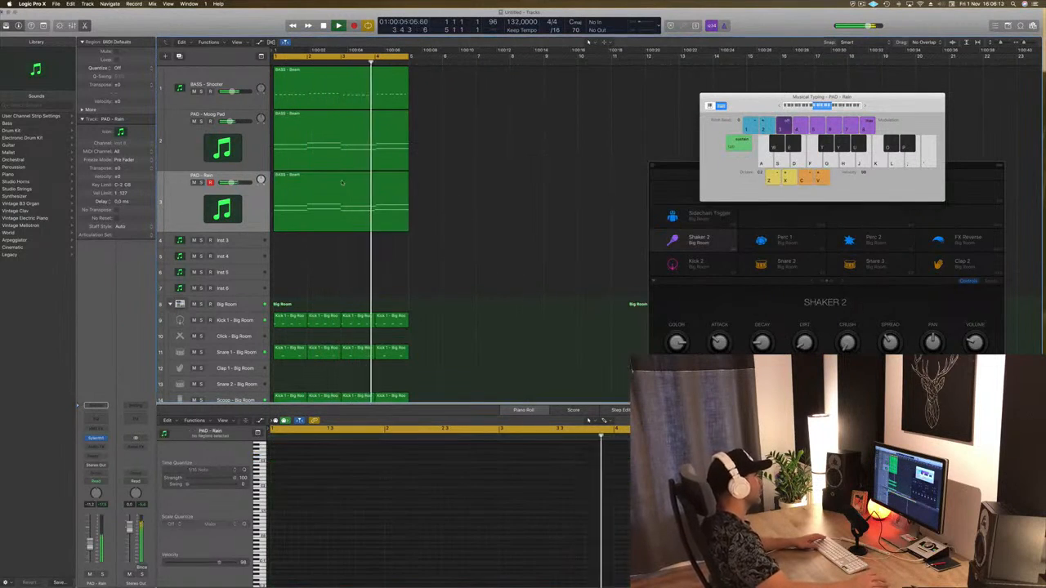
- Copy the pad region onto the Inst 3 track, shorten all its notes and repeat each short note once within its bar
drag(328, 200, 329, 245)
key(space)
drag(318, 447, 627, 544)
drag(359, 485, 331, 464)
click(233, 241)
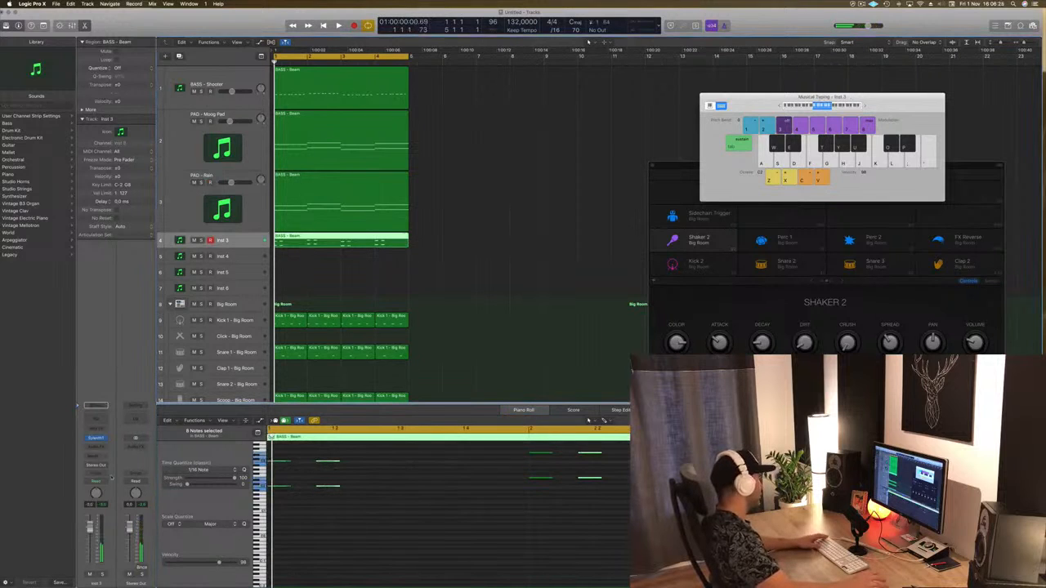
- Open Sylenth1 on the Inst 3 track and load a different soundbank in place of FactoryBank1
click(96, 439)
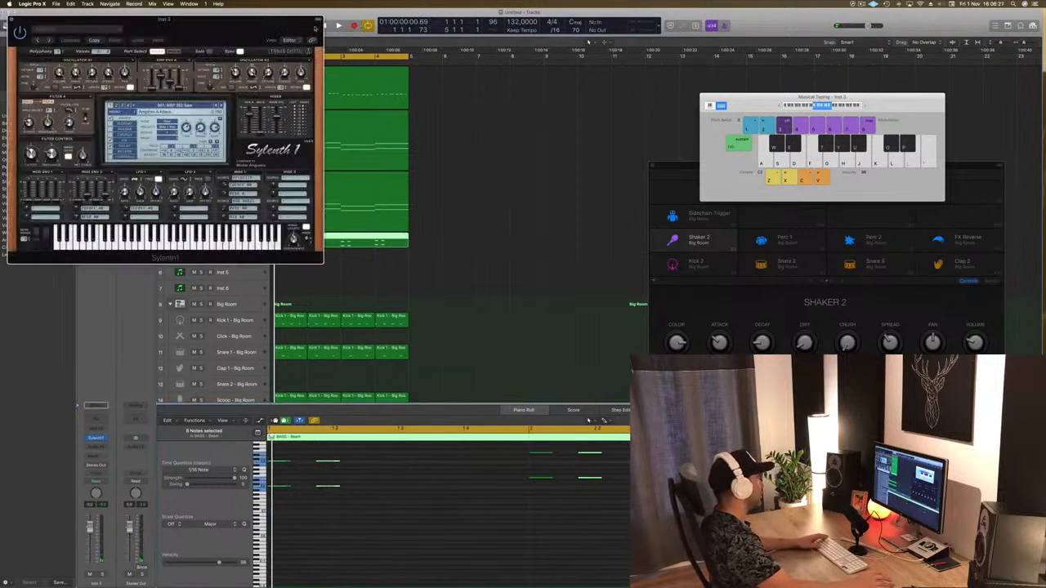
drag(258, 31, 656, 115)
click(512, 197)
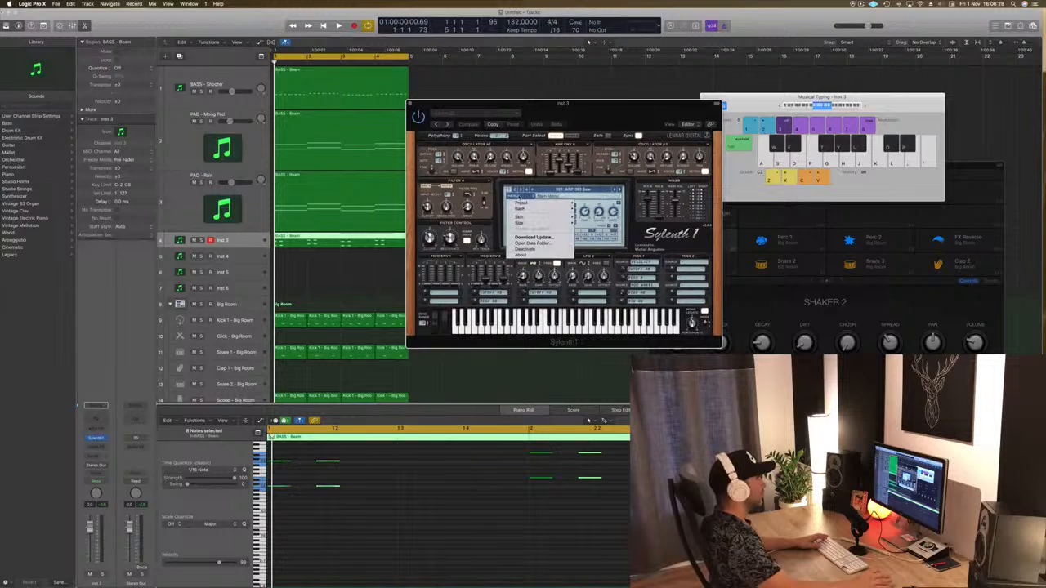
mouse_move(526, 206)
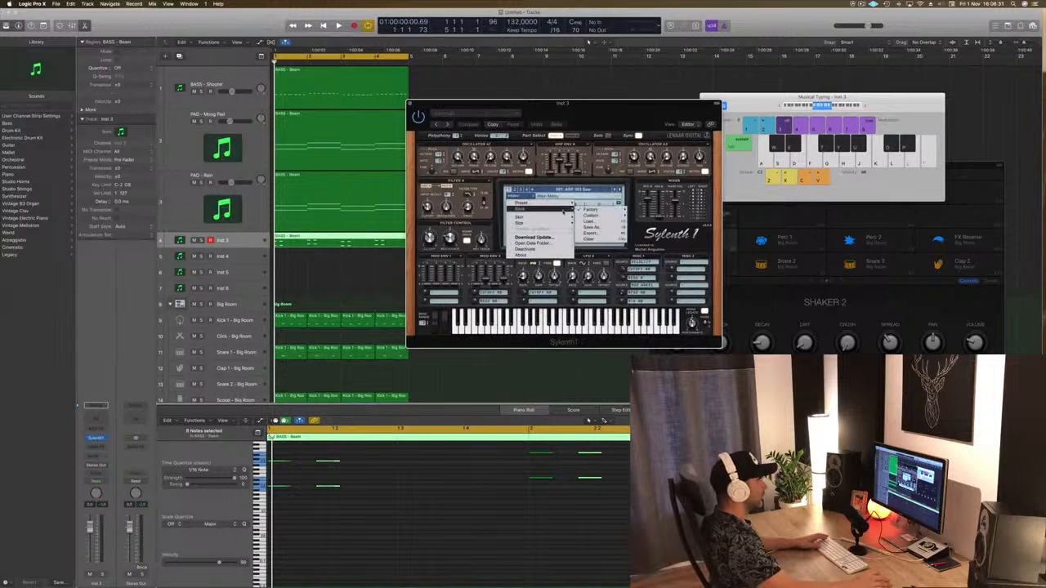
mouse_move(592, 210)
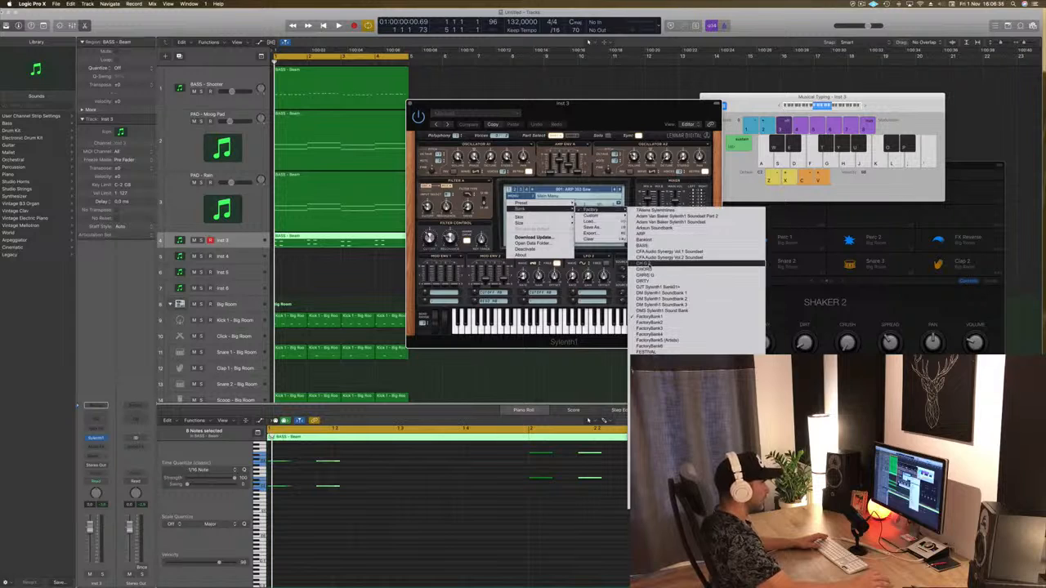
click(646, 264)
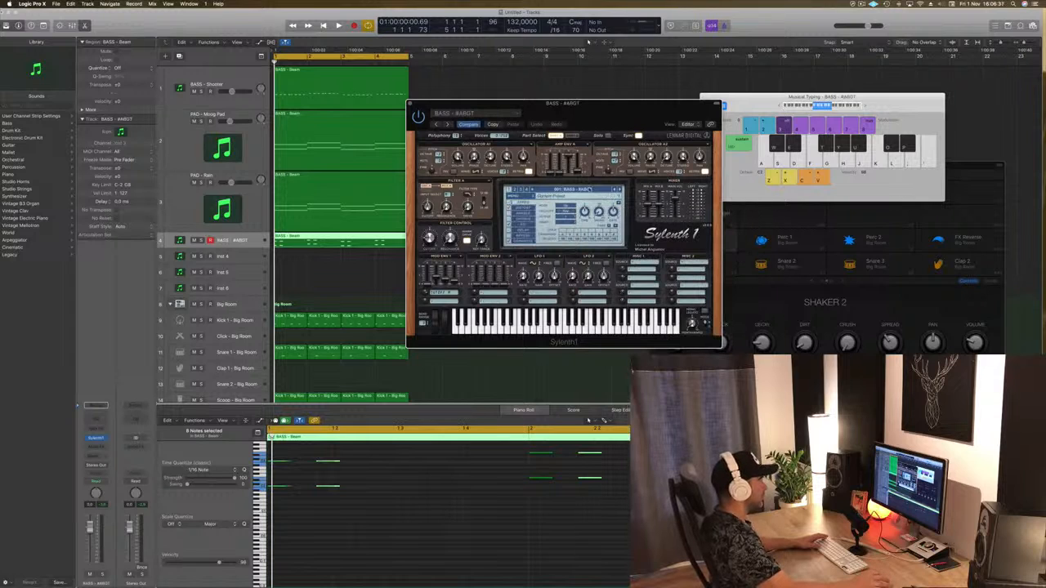
- Choose the PLUCK - Asul preset, move the Sylenth1 window off the regions and play the loop
click(589, 190)
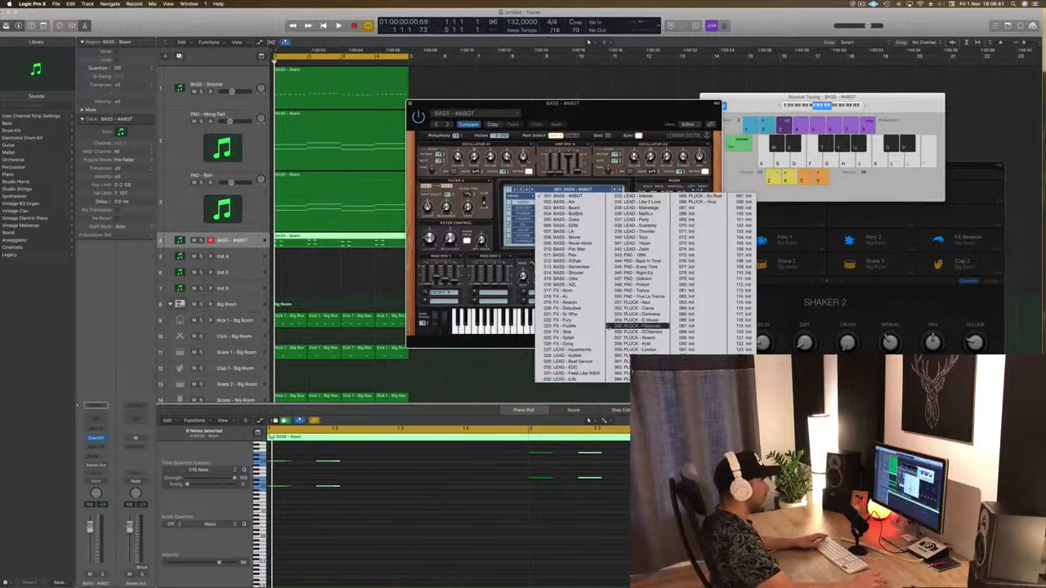
click(625, 303)
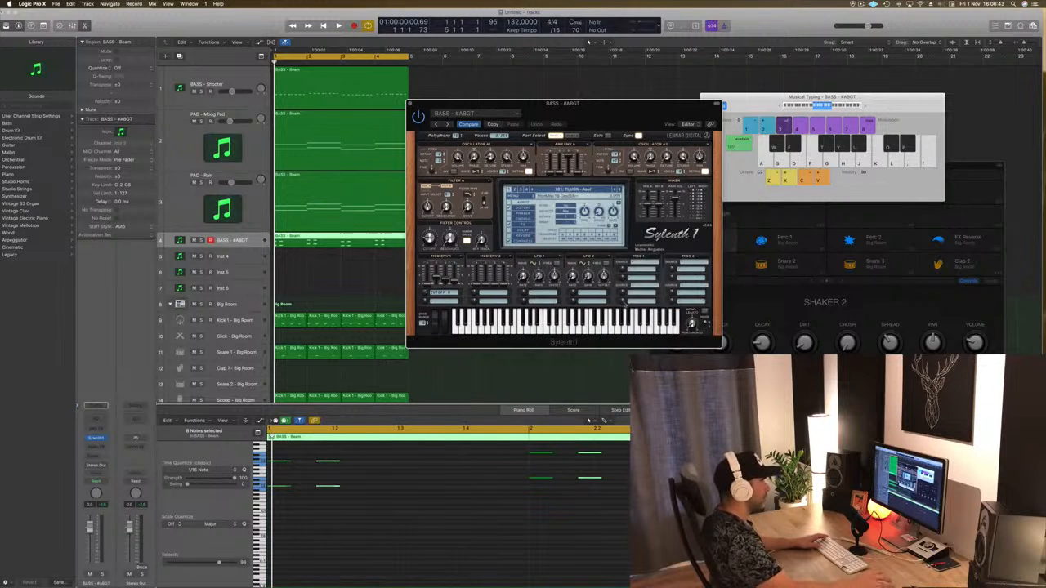
drag(607, 112, 705, 117)
key(space)
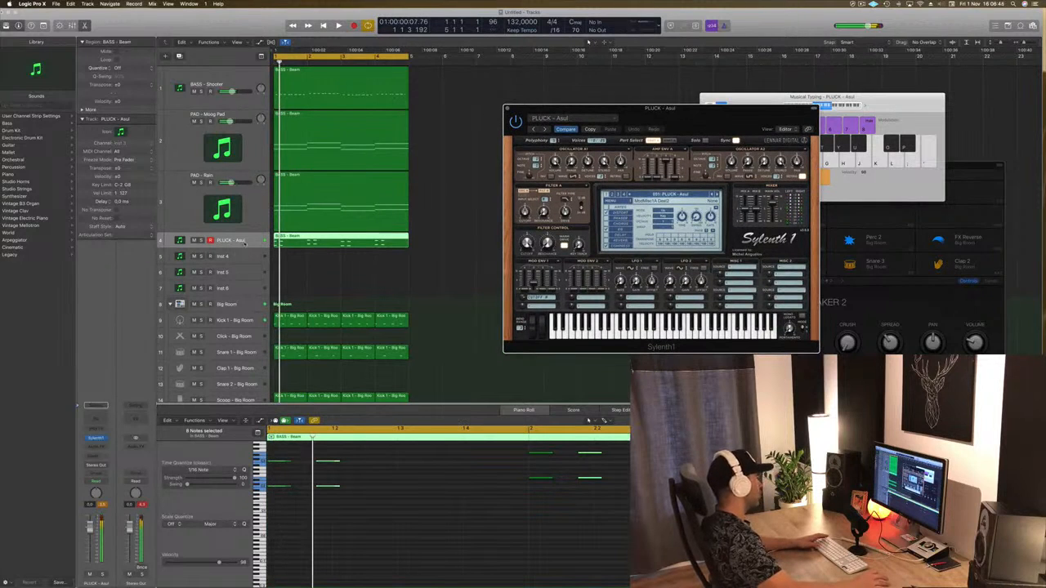
- Lower the volume of the PLUCK - Asul track, deselect its notes and check the level against the loop
click(244, 242)
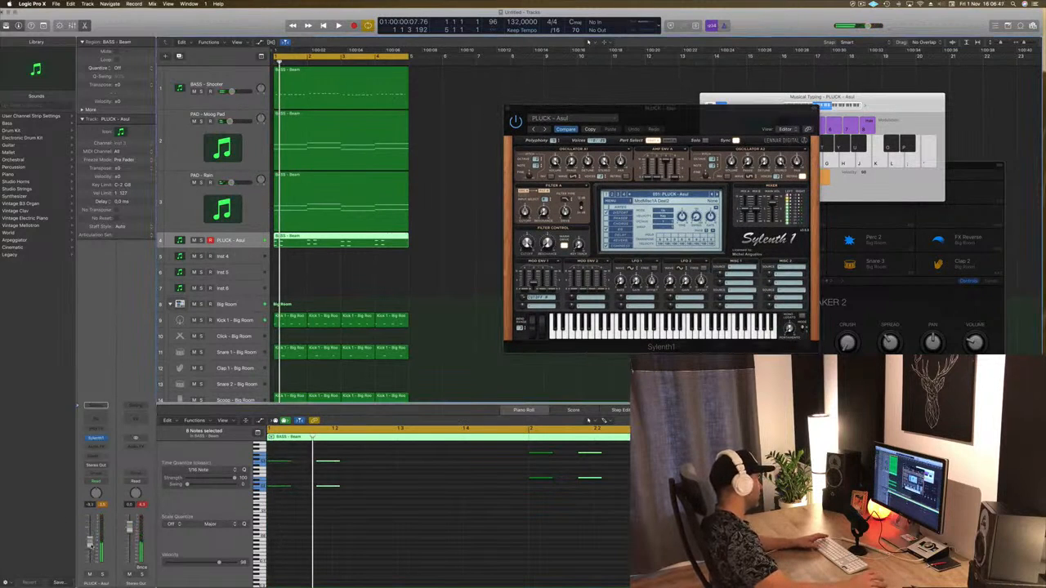
click(413, 530)
key(space)
key(space)
key(space)
key(space)
- Switch the pluck track to the PLUCK - Clavia preset, raise its volume slightly and restart the loop
click(717, 195)
click(717, 195)
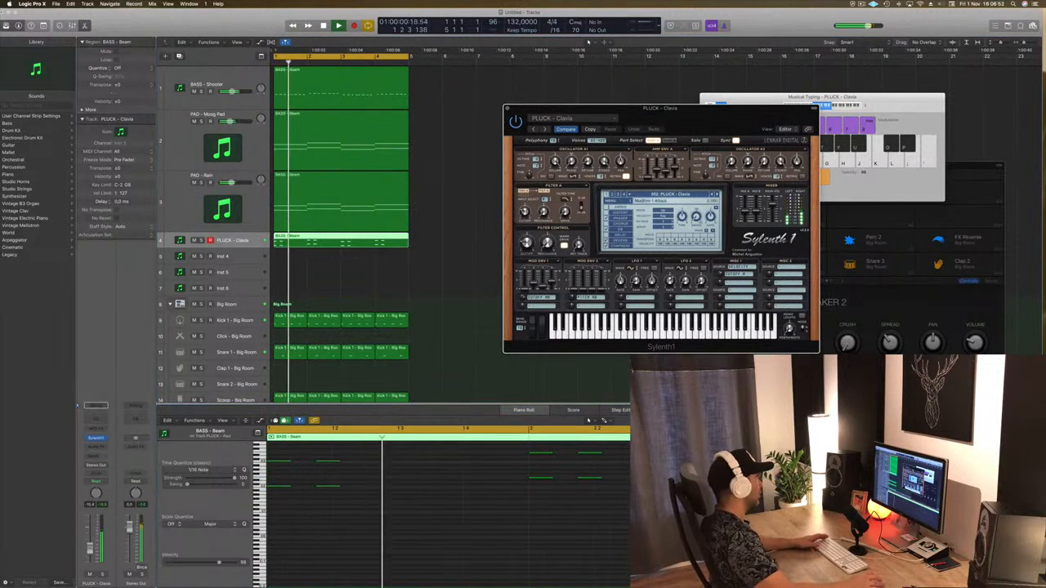
drag(90, 549, 90, 545)
key(space)
key(space)
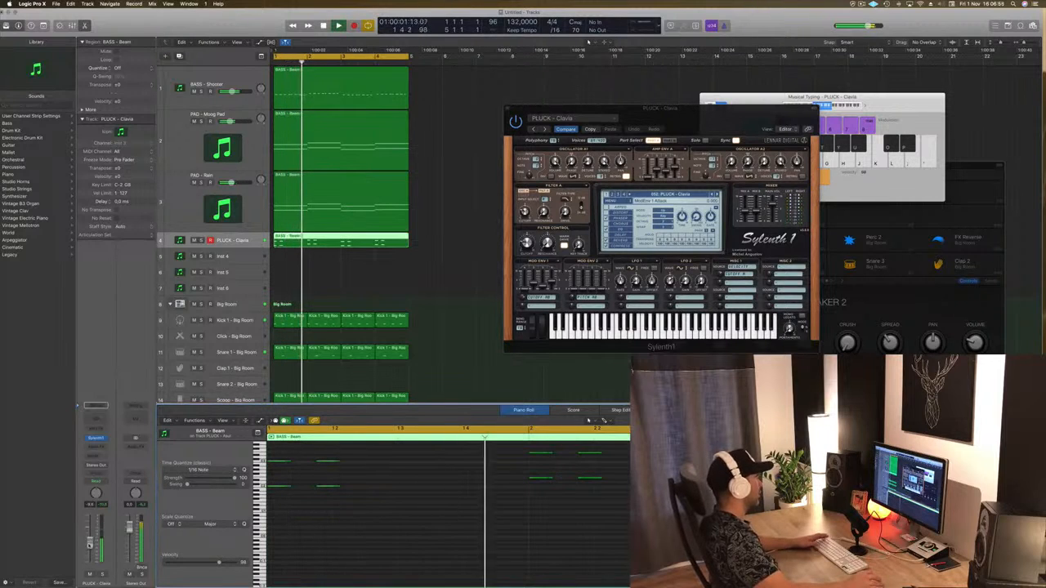
- Audition the pluck presets that follow PLUCK - Clavia, from PLUCK - Darkness to PLUCK - Shade, against the running loop, and stop playback
drag(629, 108, 564, 107)
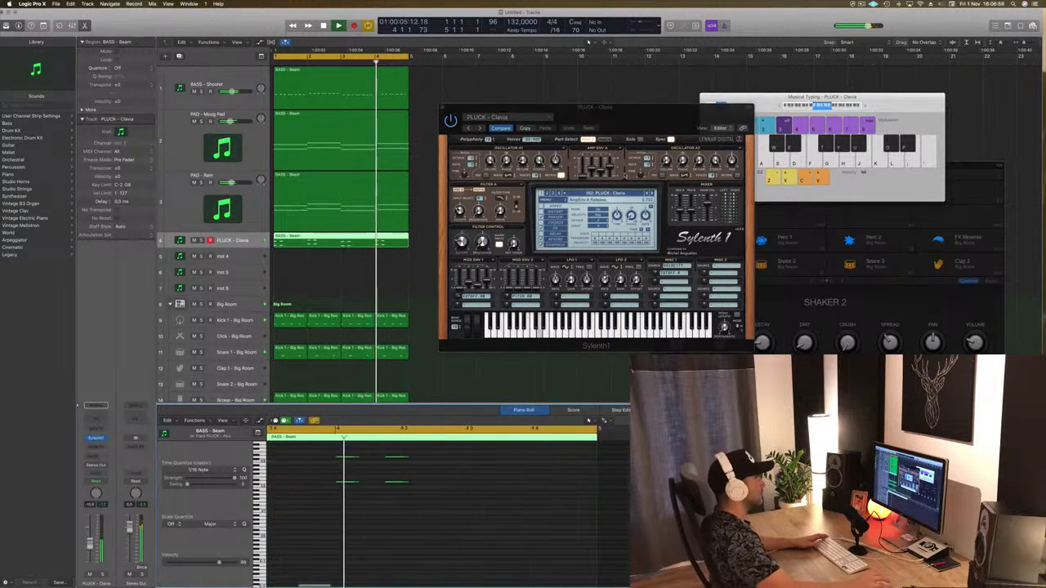
click(652, 194)
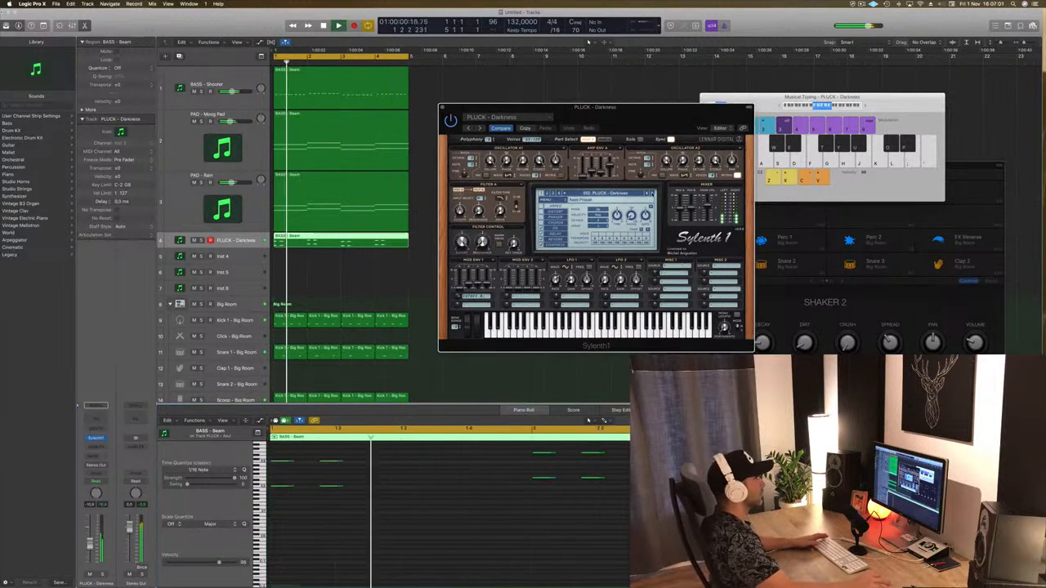
click(652, 194)
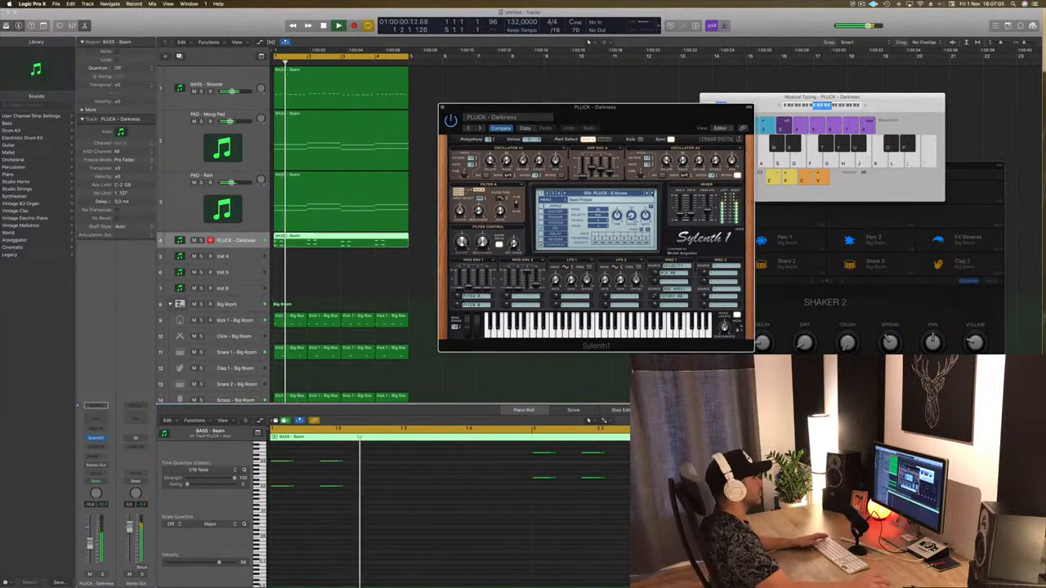
click(652, 193)
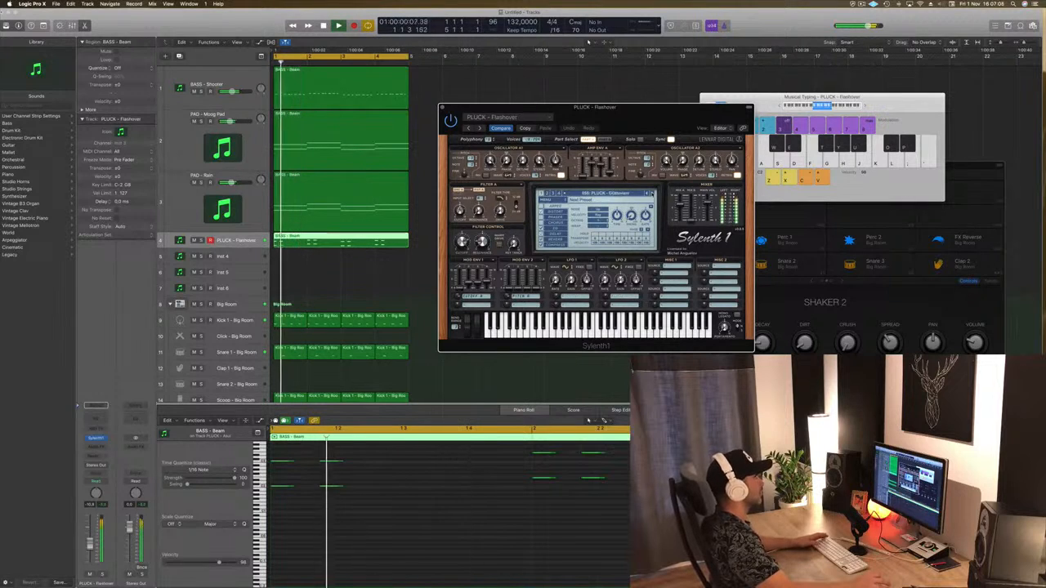
click(652, 193)
click(652, 194)
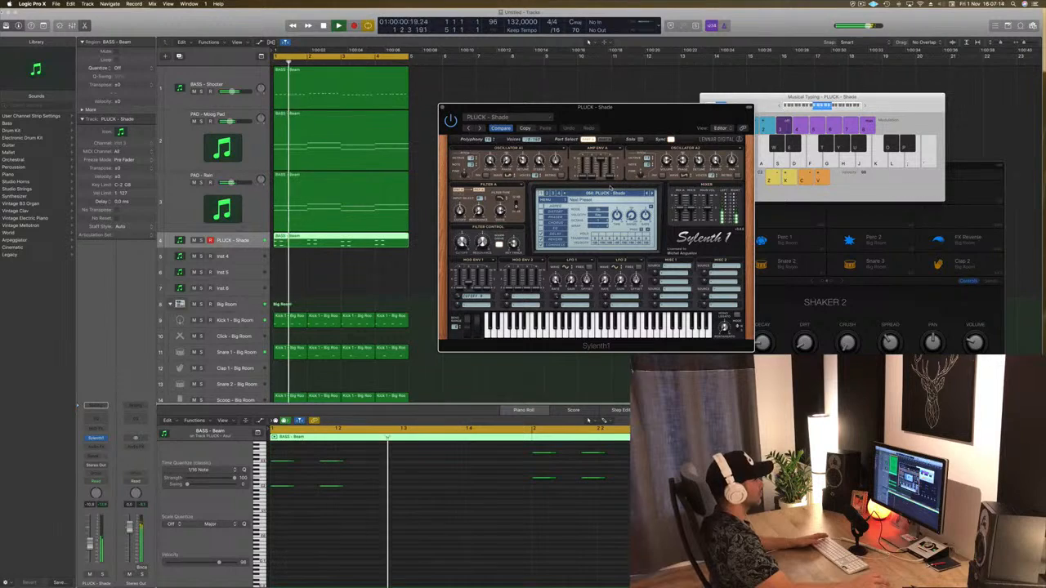
key(space)
- Load another factory soundbank in the pluck track's Sylenth1 and choose its PLUCK - 4AM preset
click(548, 201)
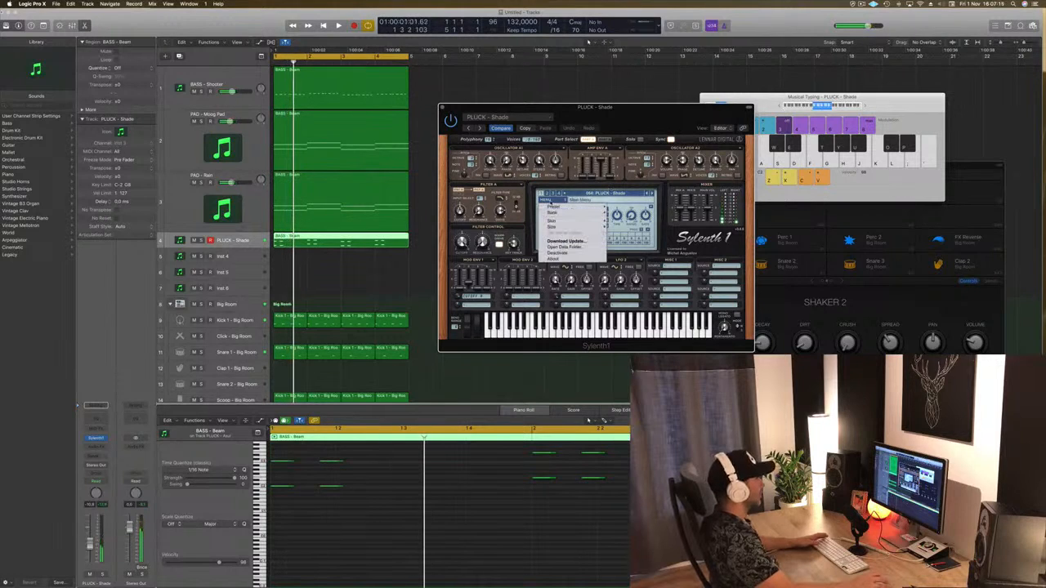
mouse_move(551, 214)
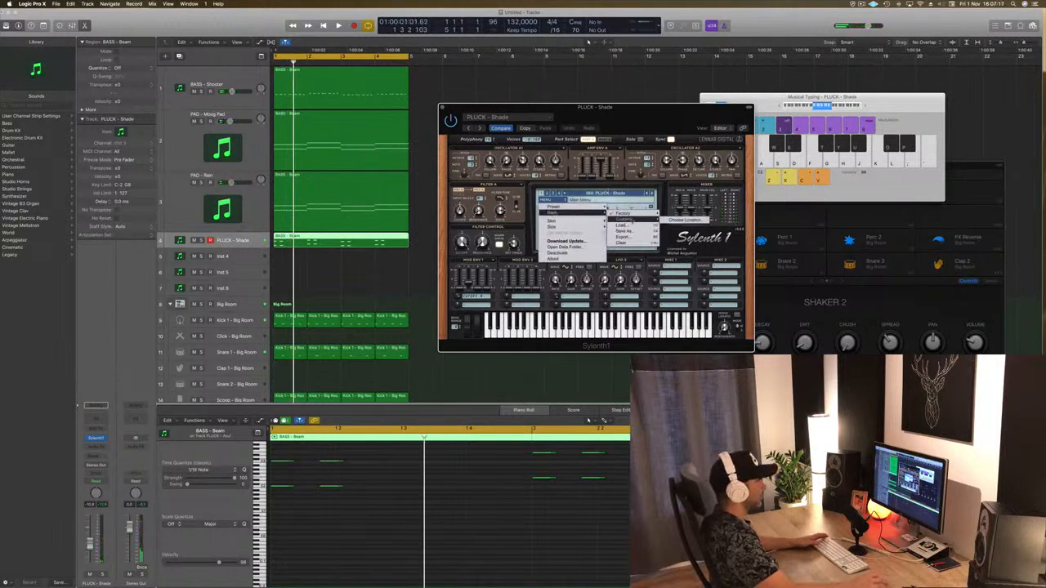
mouse_move(637, 218)
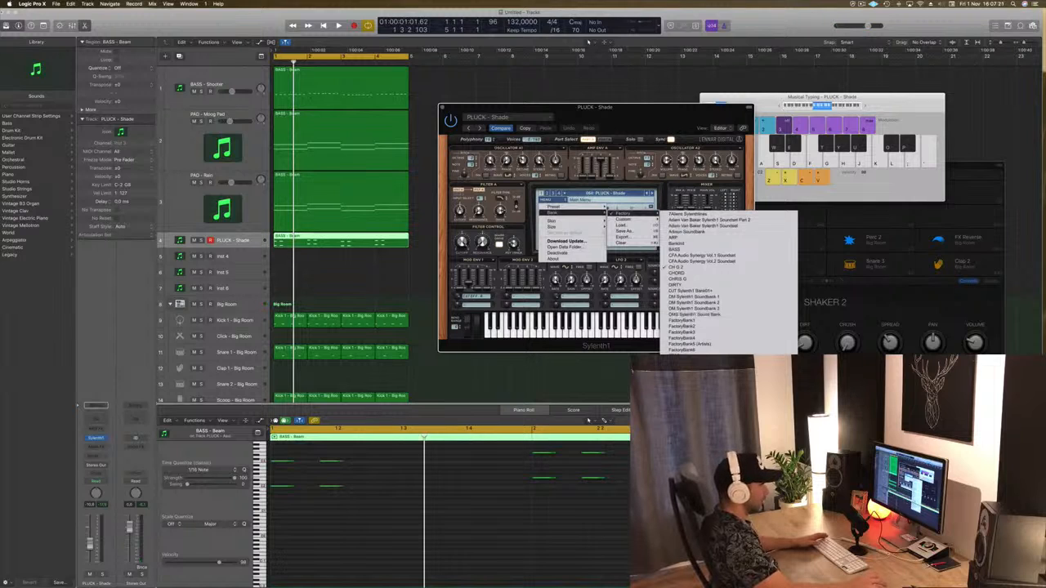
click(675, 250)
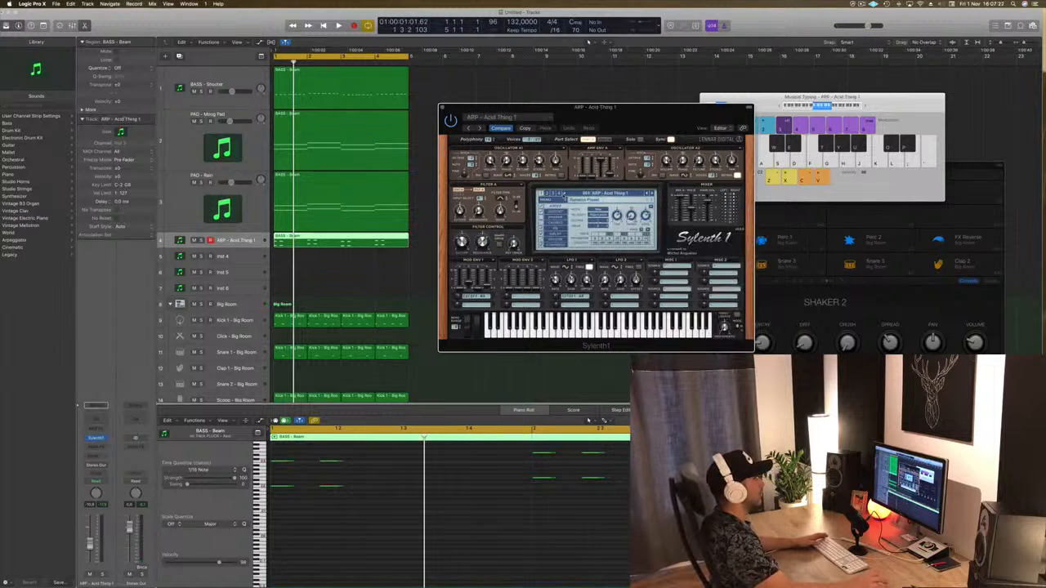
click(581, 193)
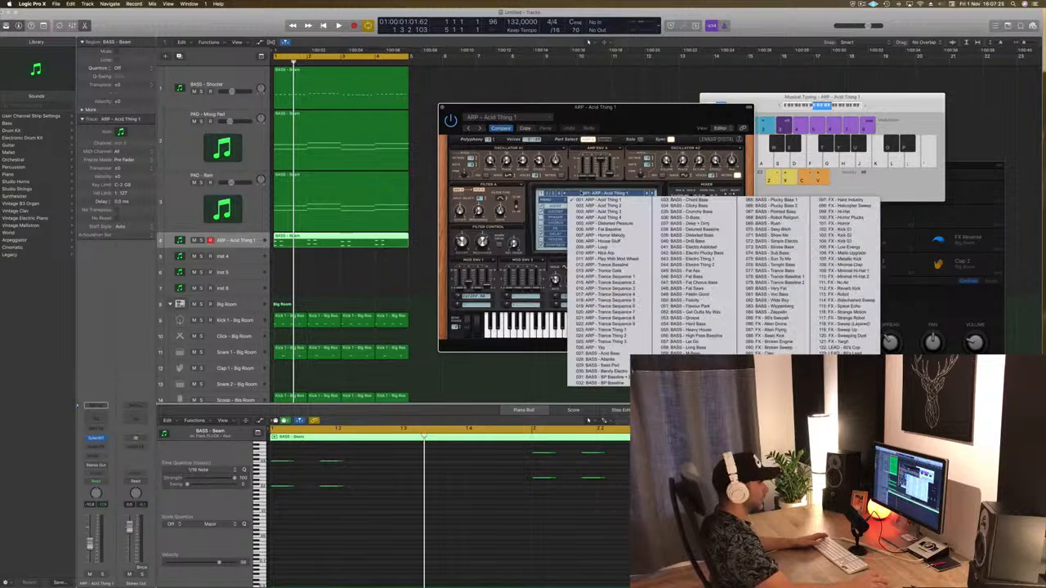
click(548, 193)
click(578, 194)
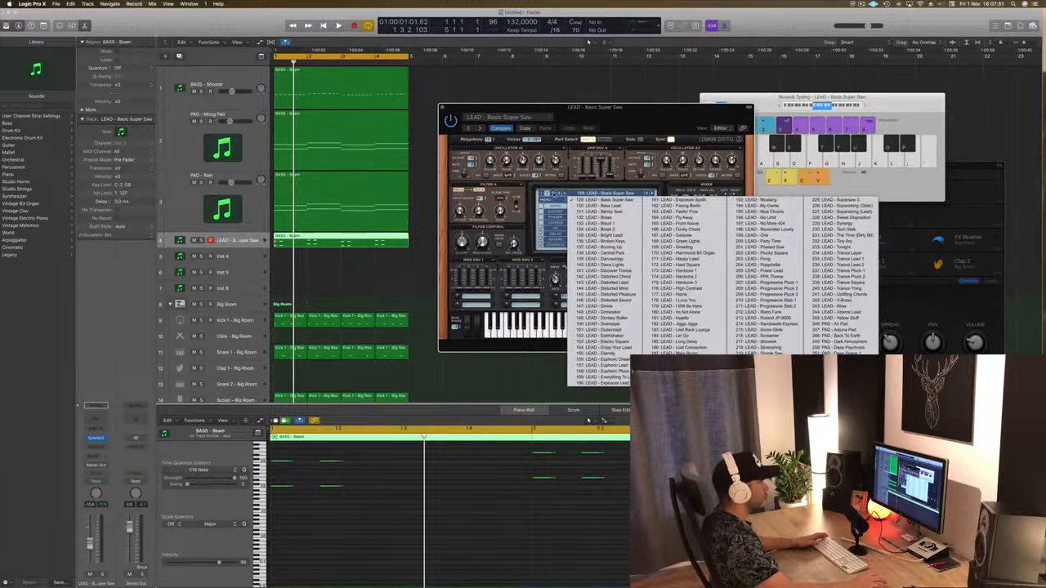
click(553, 194)
click(586, 194)
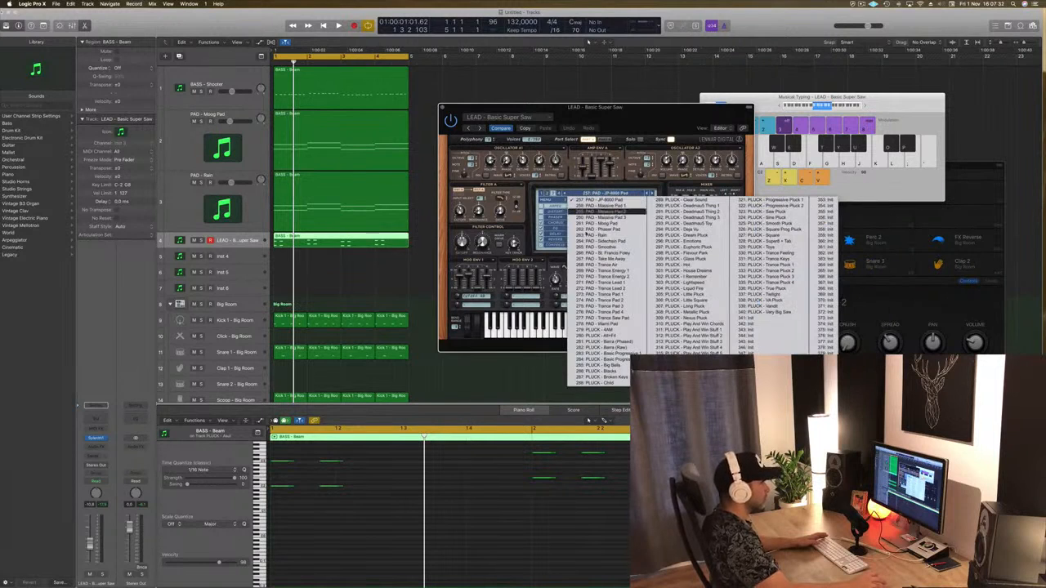
click(593, 330)
- Move the Sylenth1 window clear of the regions and raise the PLUCK - 4AM track's volume while playing the loop
key(space)
drag(595, 107, 709, 55)
key(space)
key(space)
drag(90, 546, 90, 542)
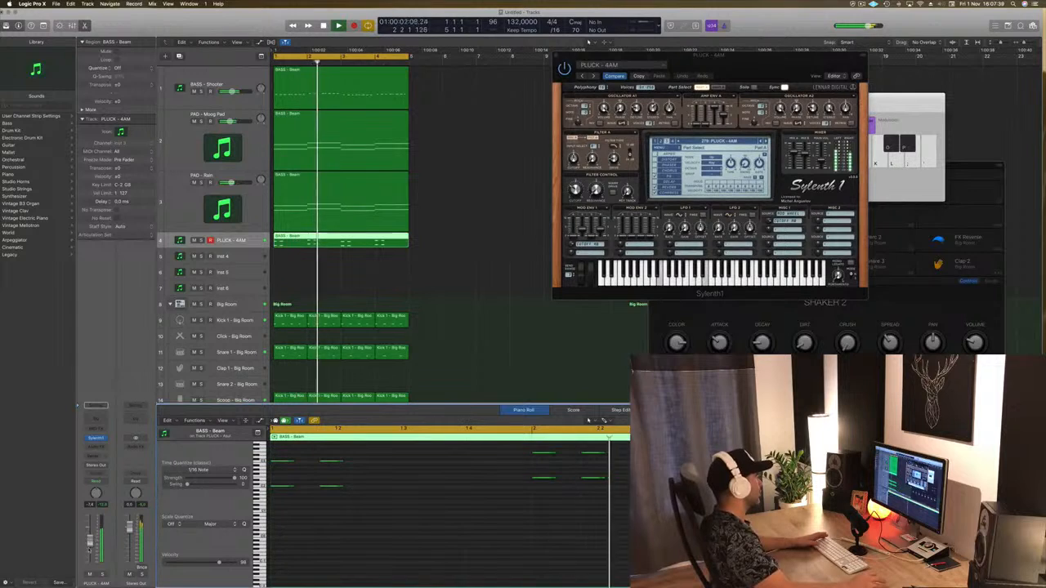
key(space)
key(space)
- Step through the pluck presets from PLUCK - 4AM past Basic Progressive 2, restarting the loop to hear each one
click(766, 141)
key(space)
key(space)
click(767, 141)
key(space)
key(space)
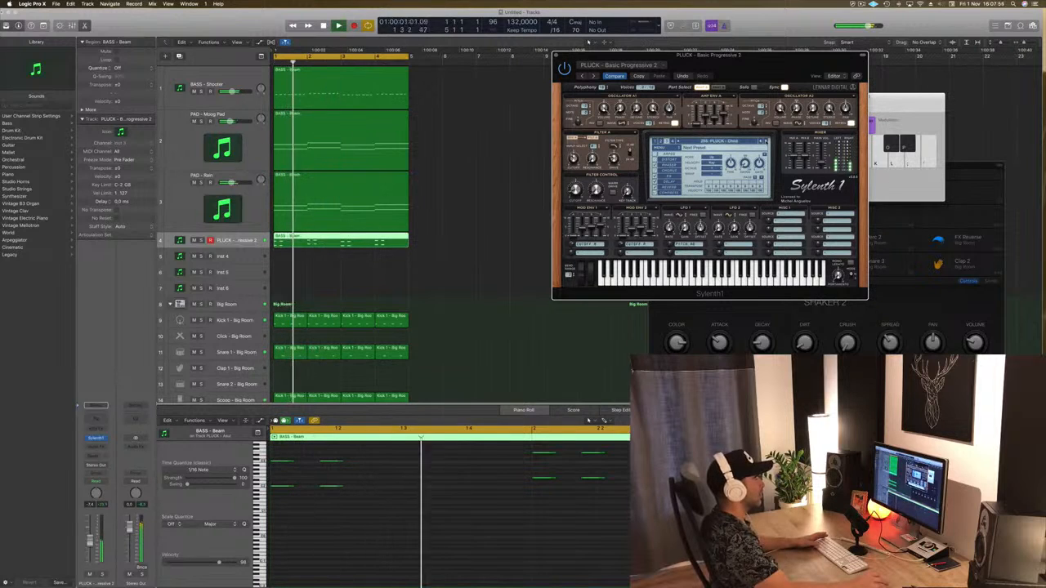
click(766, 141)
key(space)
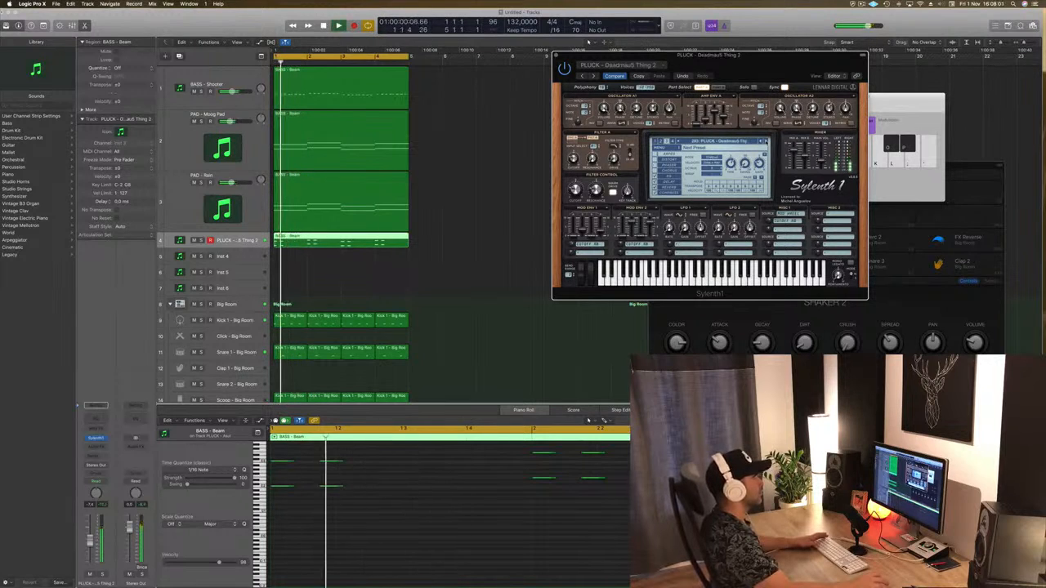
- Continue auditioning from PLUCK - Deadmau5 Thing 2 through PLUCK - Deja Vu, settle on PLUCK - Emotions and stop playback
key(space)
click(765, 141)
key(space)
key(space)
click(765, 141)
key(space)
key(space)
key(space)
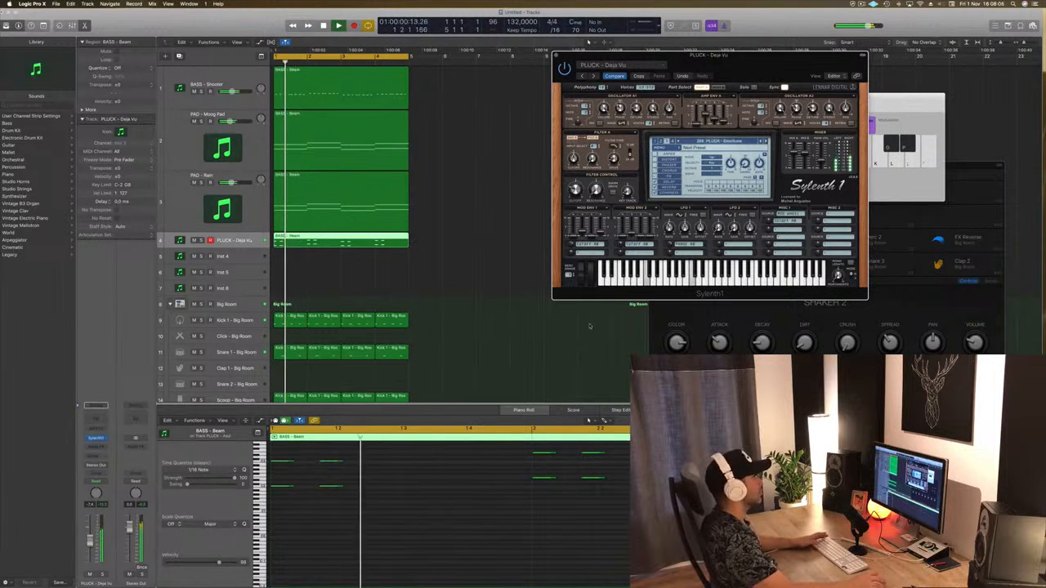
key(space)
- Select all 16 pluck notes, place a copy of them about one and a half beats further on and play the loop
click(369, 561)
key(space)
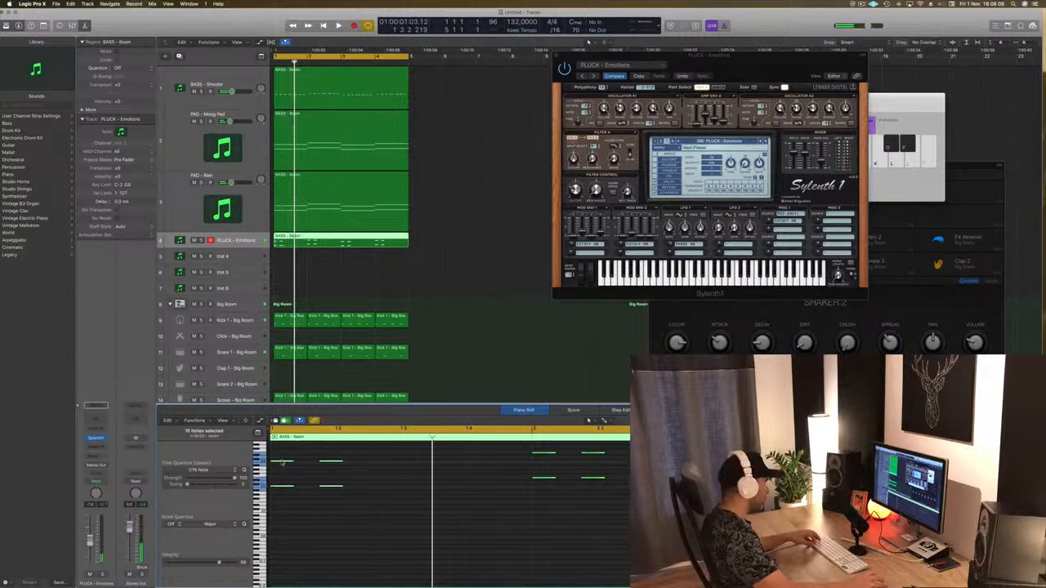
drag(326, 464, 380, 464)
key(space)
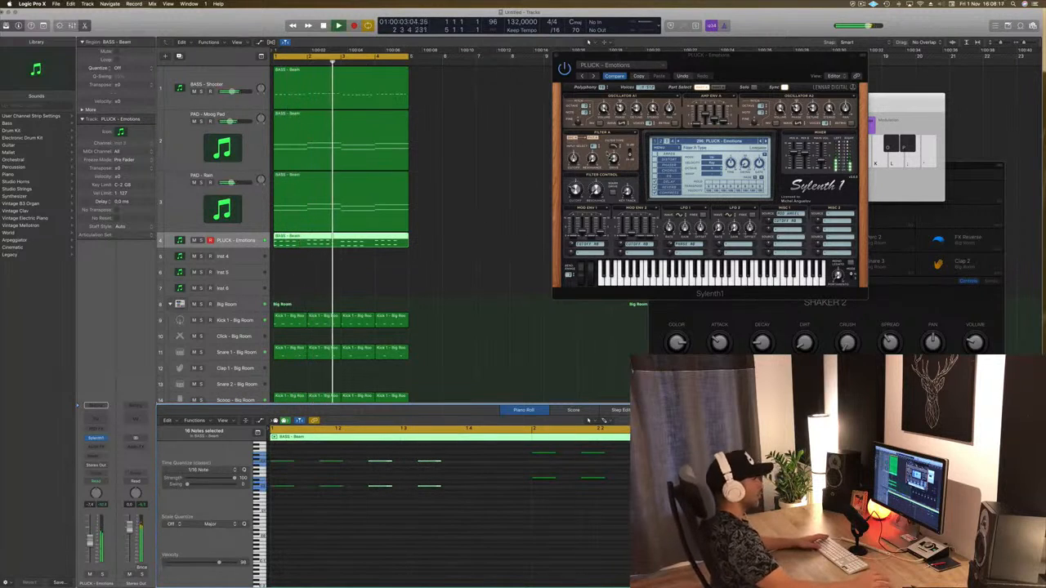
- Try the PLUCK - Euphoric Pluck preset on the loop, return to PLUCK - Emotions and reposition the Sylenth1 window
key(space)
click(766, 141)
key(space)
key(space)
click(762, 142)
key(space)
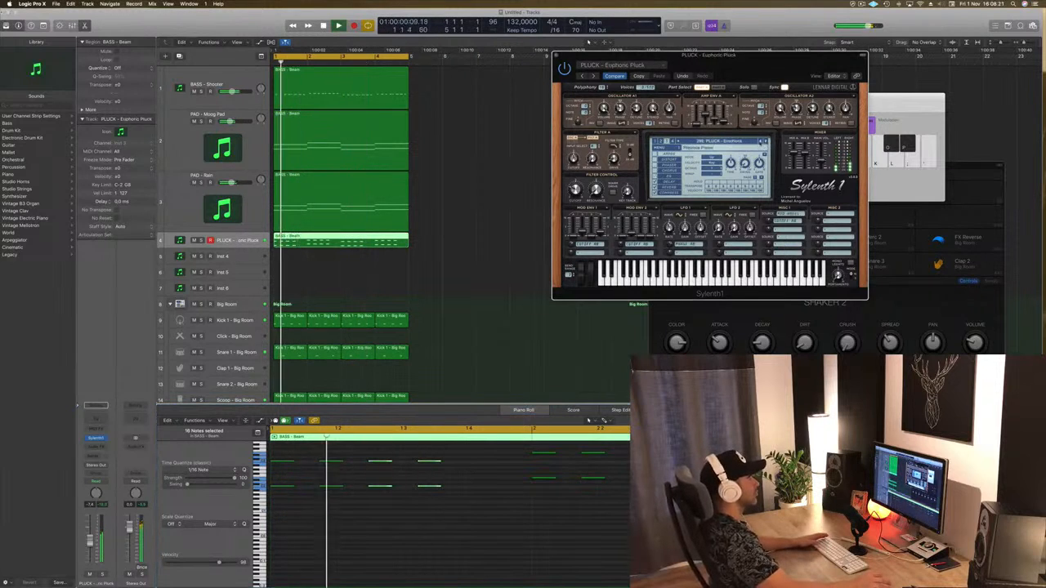
drag(764, 57, 649, 78)
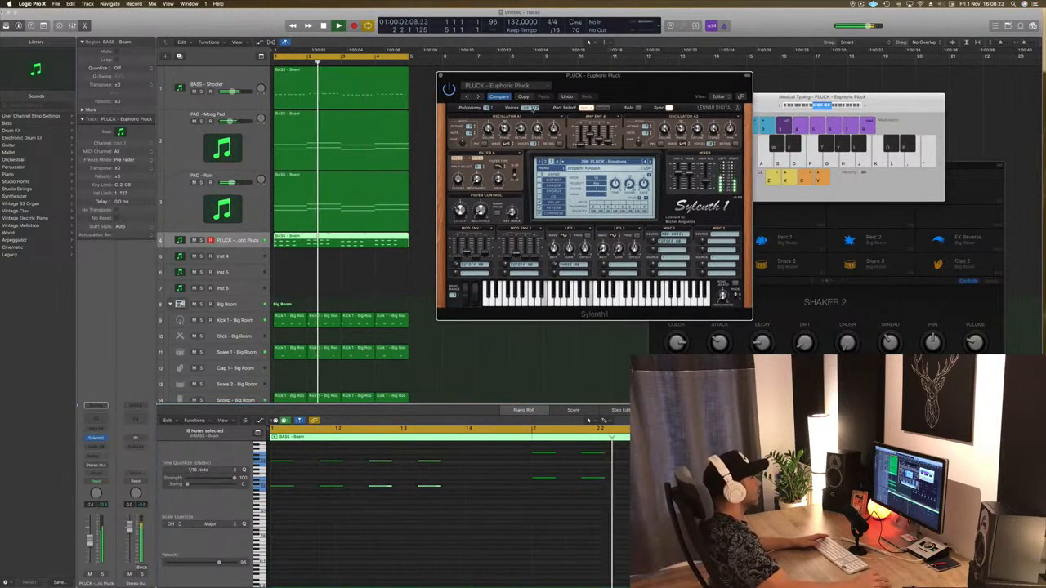
- Audition presets from PLUCK - Flavour Park to PLUCK - Play And Win Chords, undo back to PLUCK - Emotions and close the Sylenth1 window
click(651, 162)
click(651, 161)
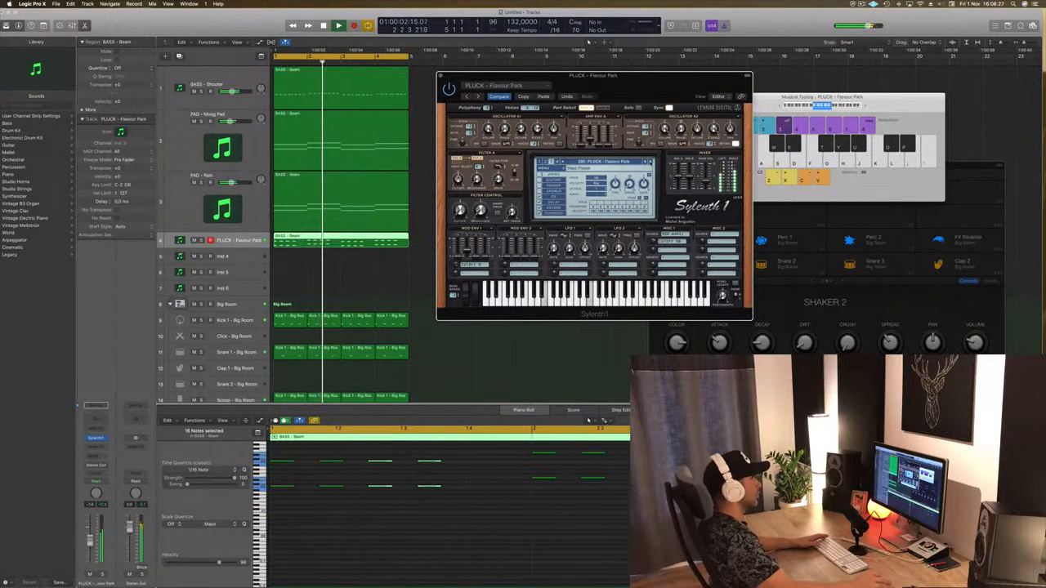
click(650, 162)
click(651, 162)
click(651, 161)
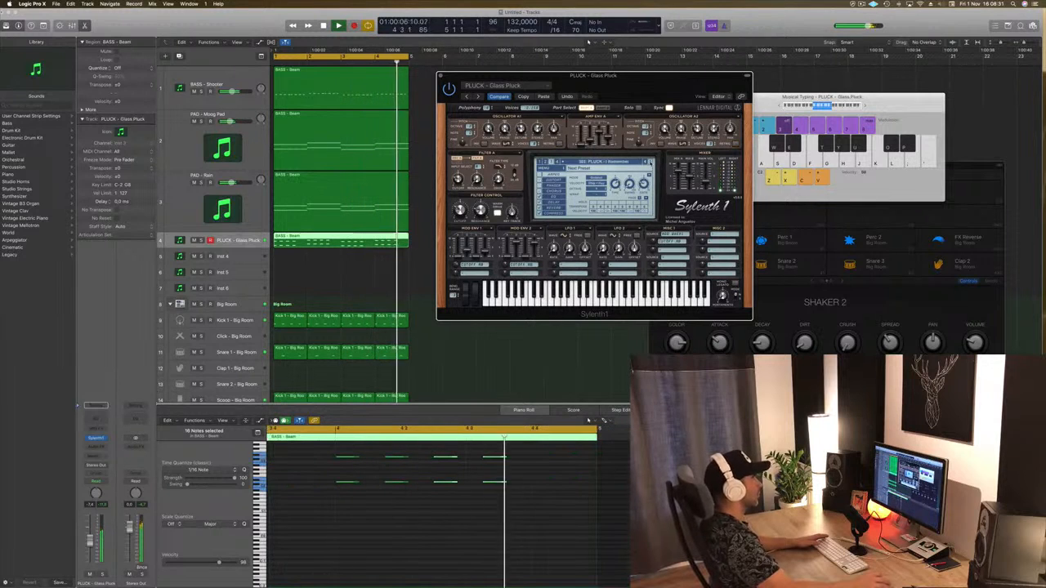
click(650, 161)
click(650, 161)
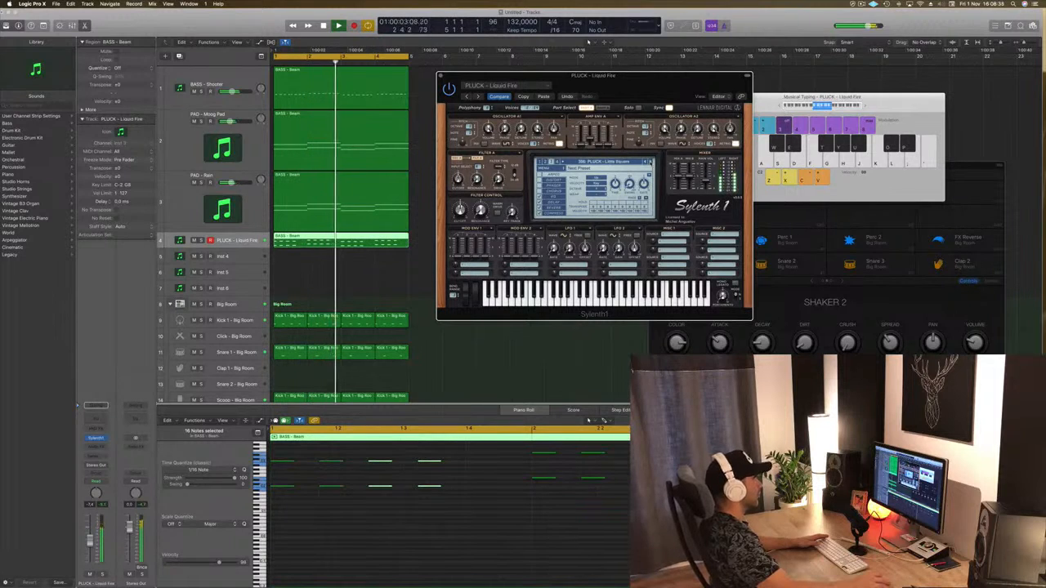
click(651, 161)
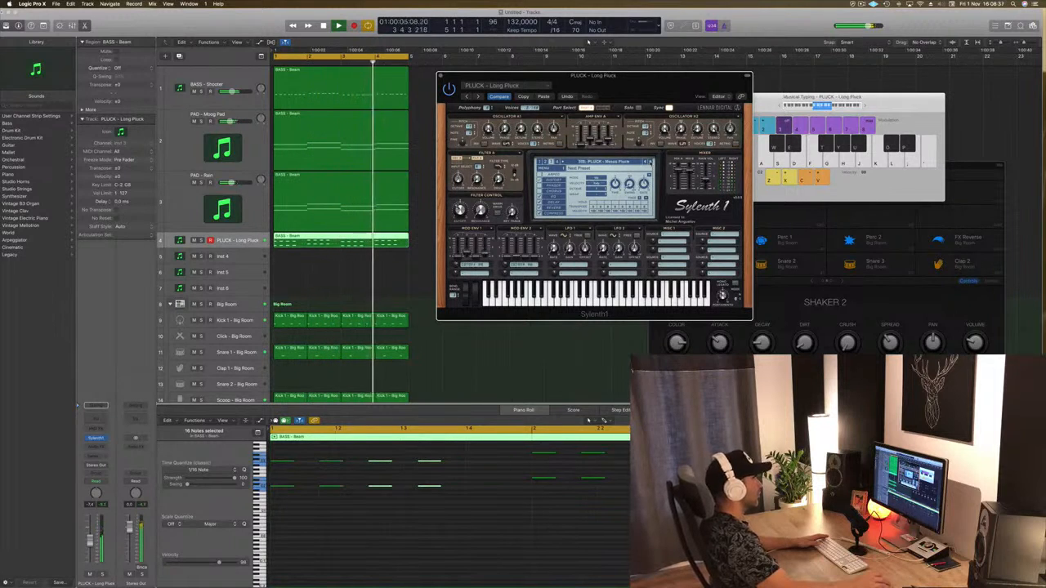
click(650, 161)
click(651, 162)
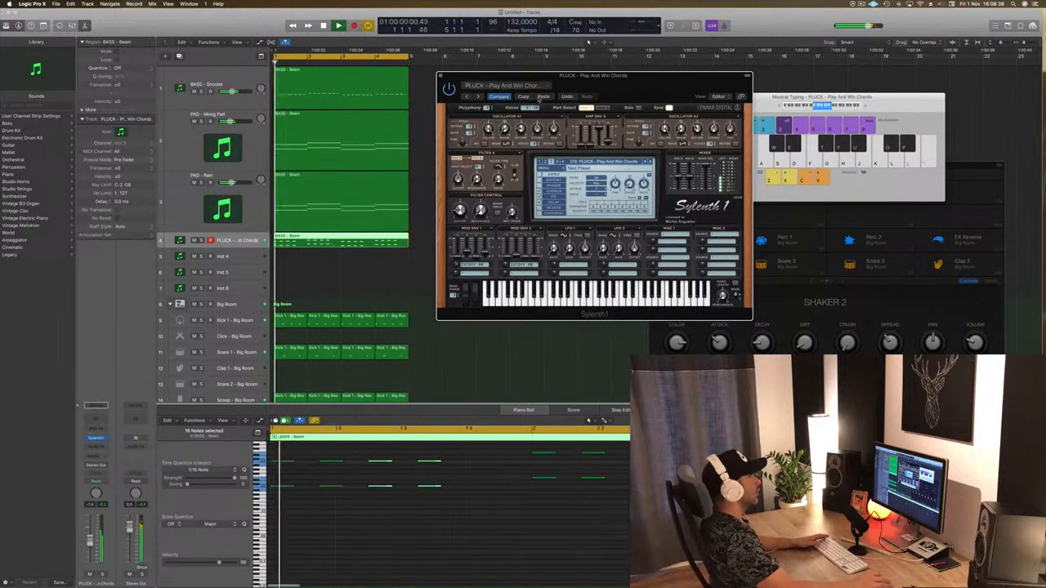
key(super+z)
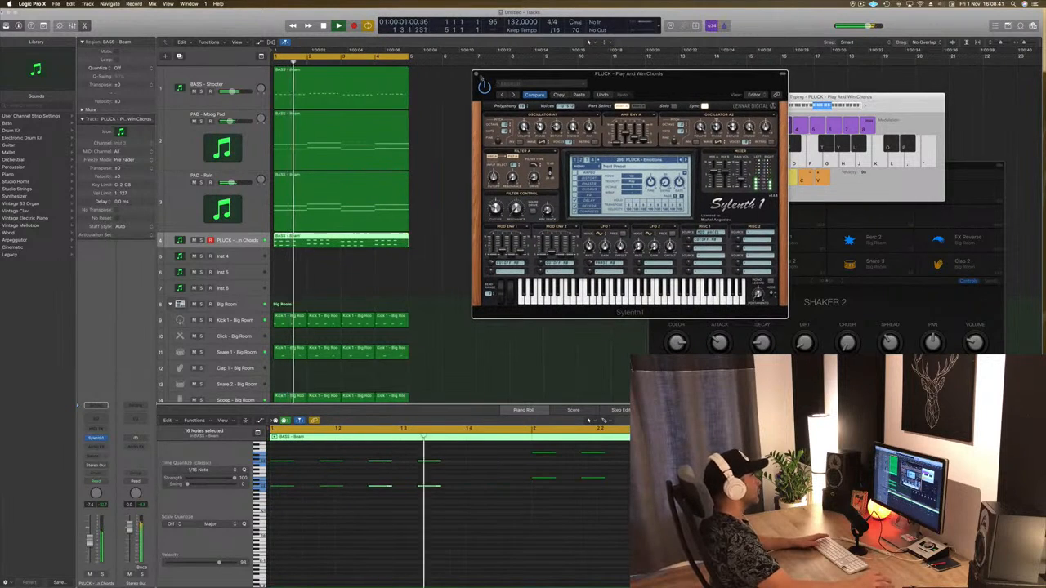
key(super+w)
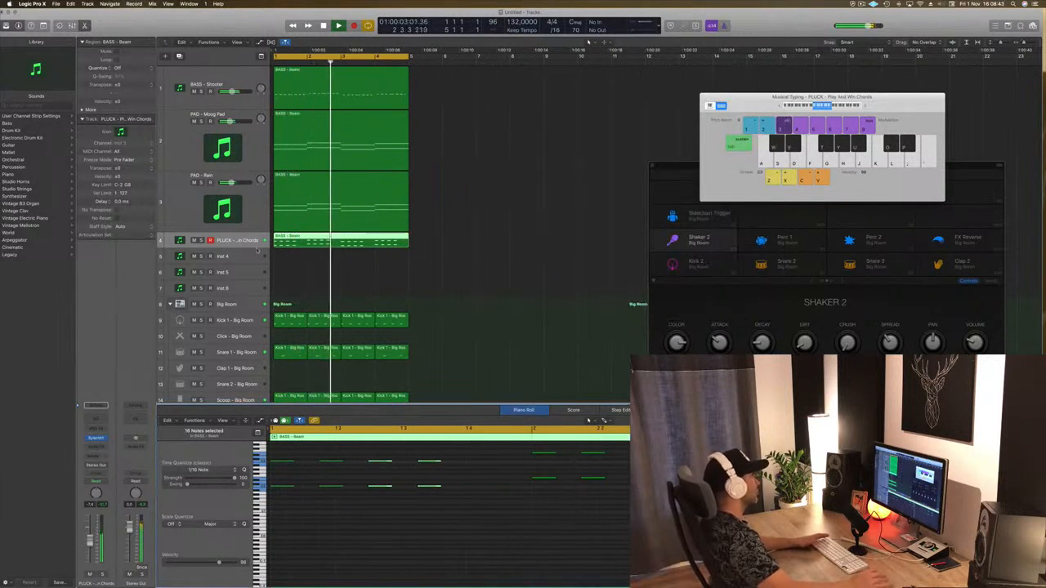
- Copy a one-bar drum region onto the Snare 3 track and reduce it to a single note in the fourth beat
scroll(490, 215, down, 5)
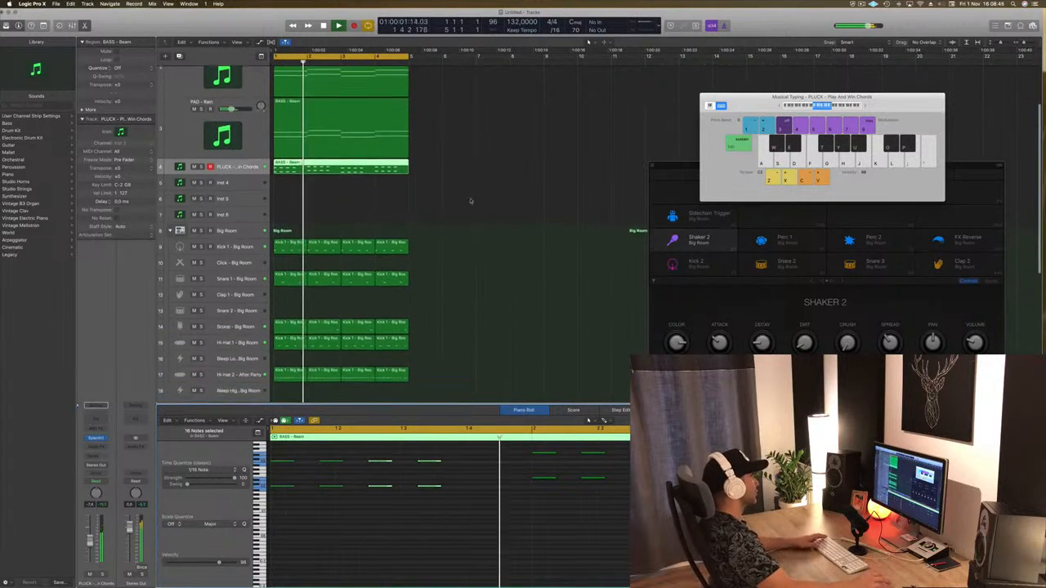
scroll(490, 215, down, 3)
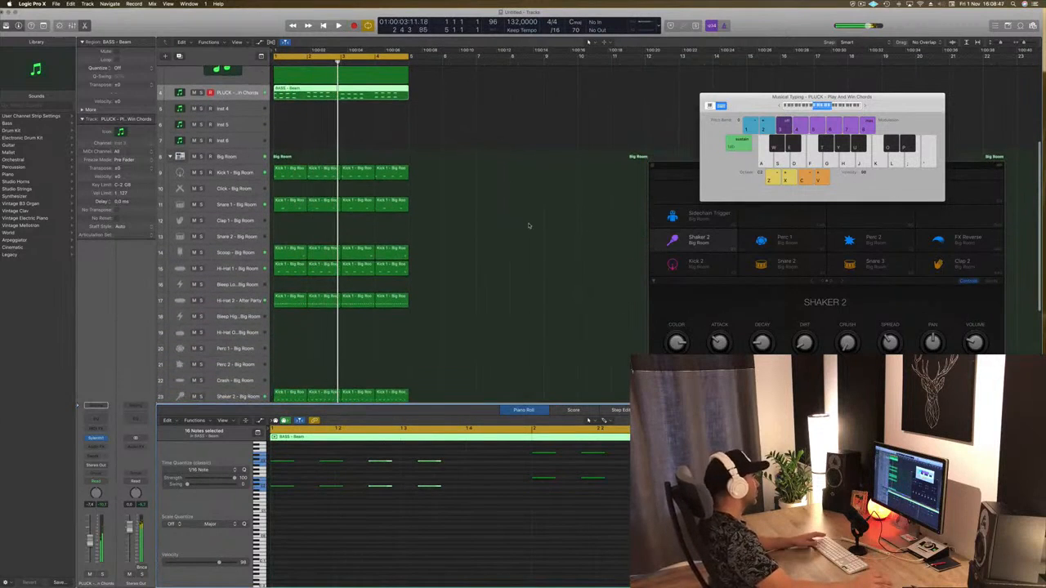
scroll(529, 225, down, 2)
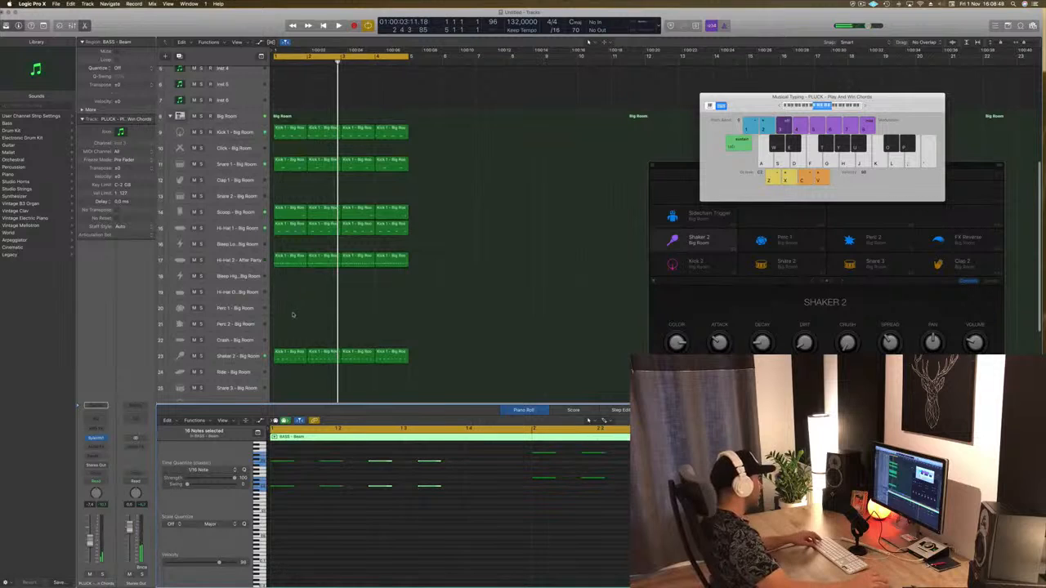
click(286, 229)
drag(286, 231, 281, 256)
drag(289, 470, 450, 524)
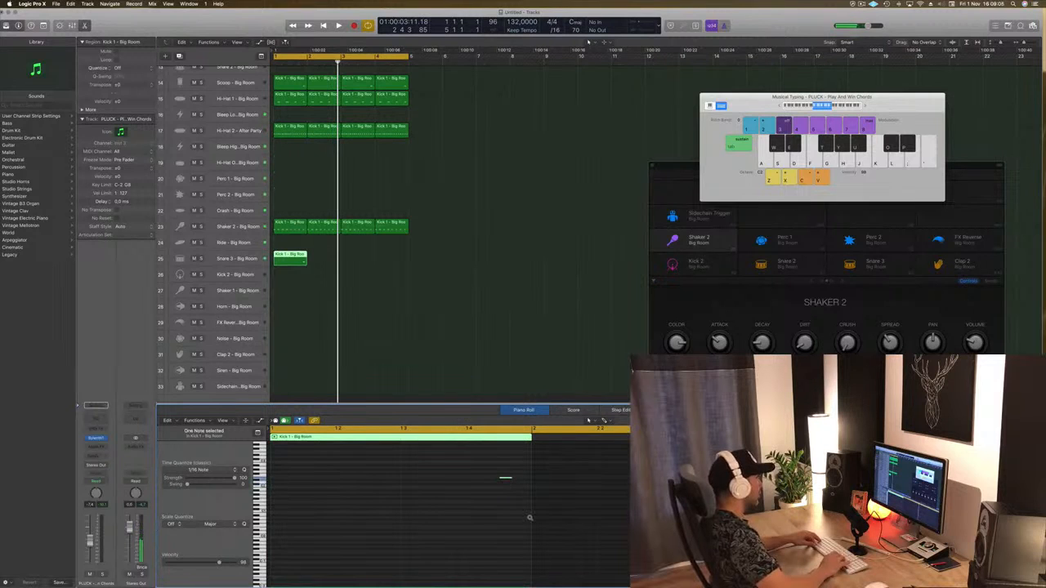
- Move the Snare 3 note to the start of beat 4 and duplicate its region across bars 2 to 4 during playback
key(space)
click(384, 344)
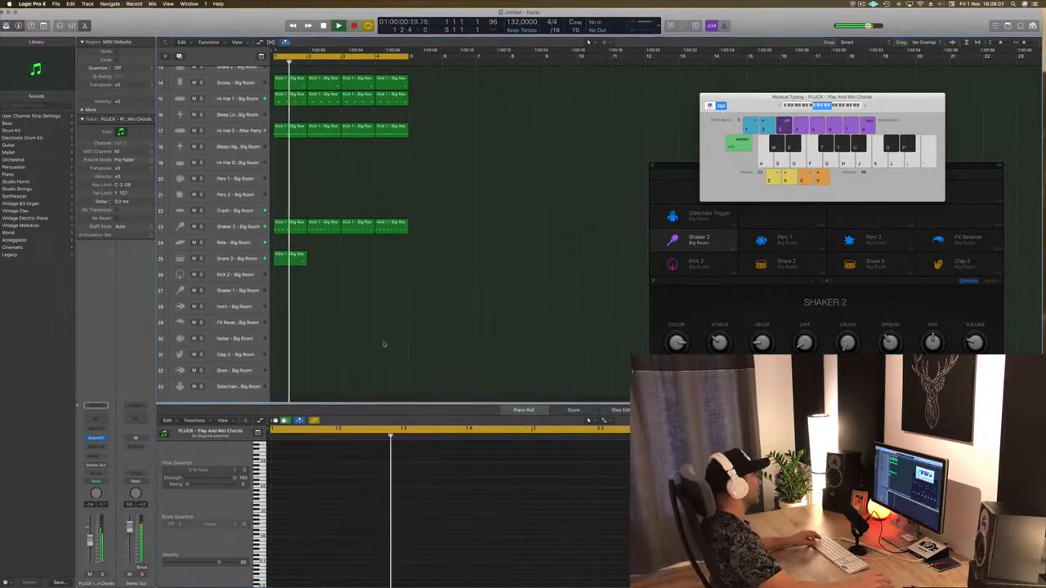
click(293, 258)
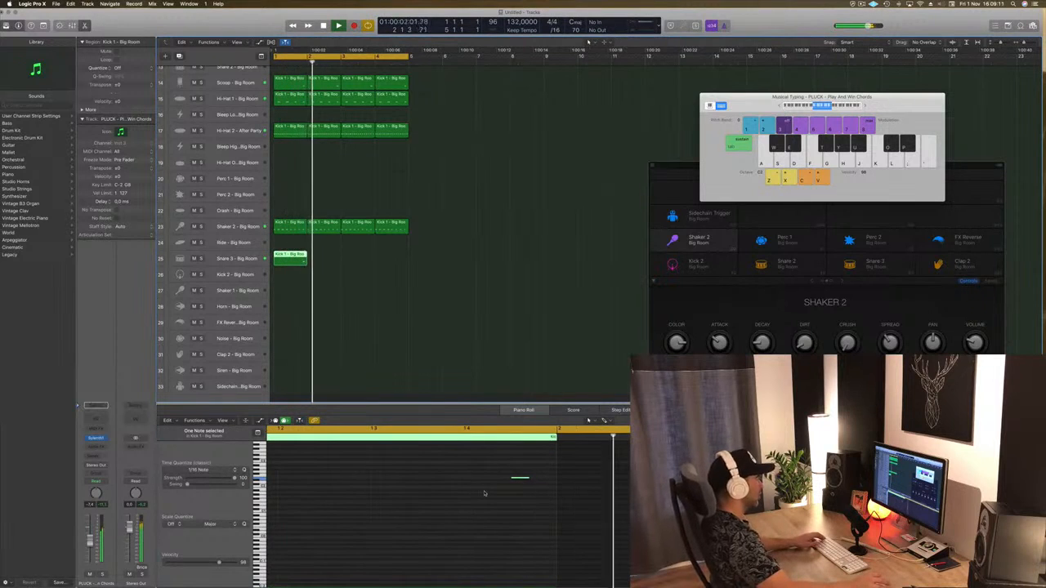
drag(520, 479, 472, 482)
key(space)
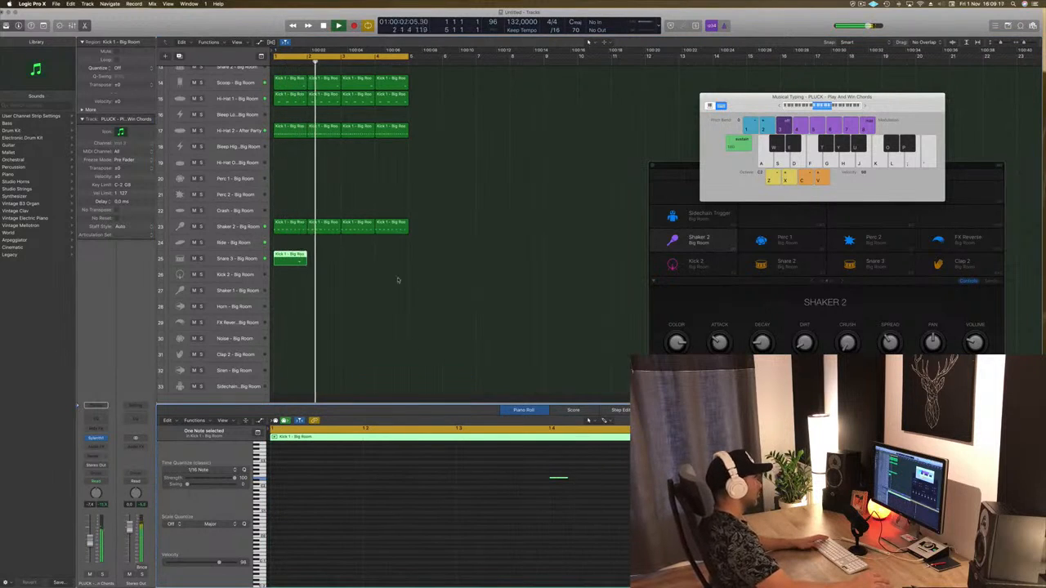
drag(292, 254, 326, 258)
drag(402, 261, 360, 261)
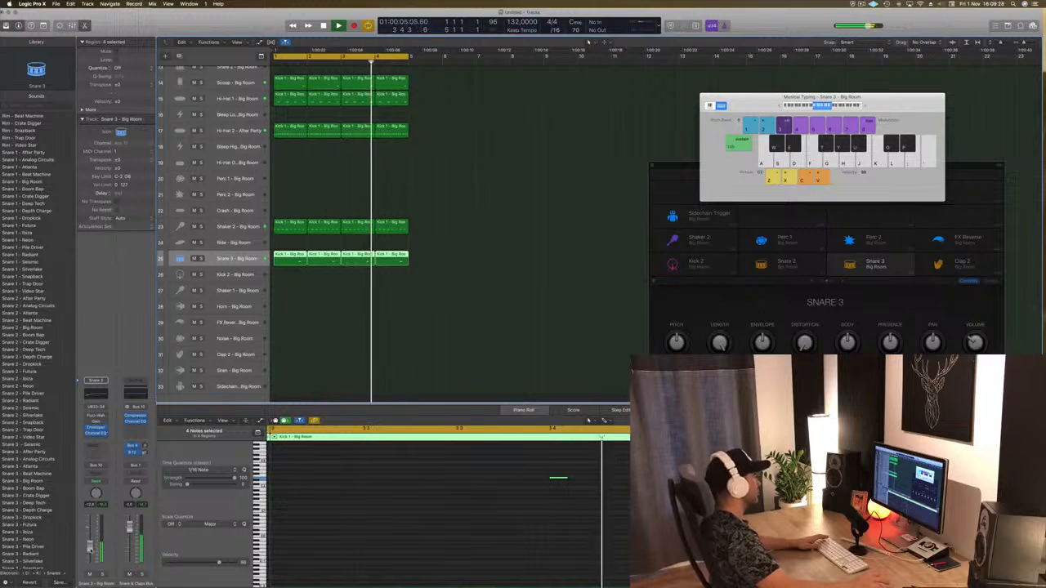
- Listen to the loop from the start, then copy the PLUCK region onto the Inst 4 track below it
scroll(265, 362, up, 5)
key(space)
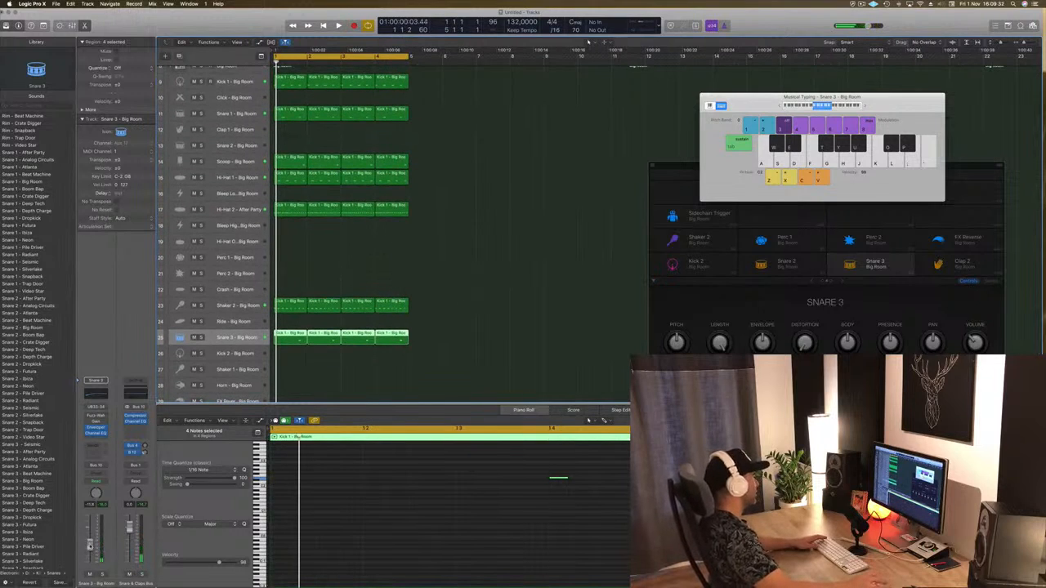
key(space)
scroll(400, 237, up, 4)
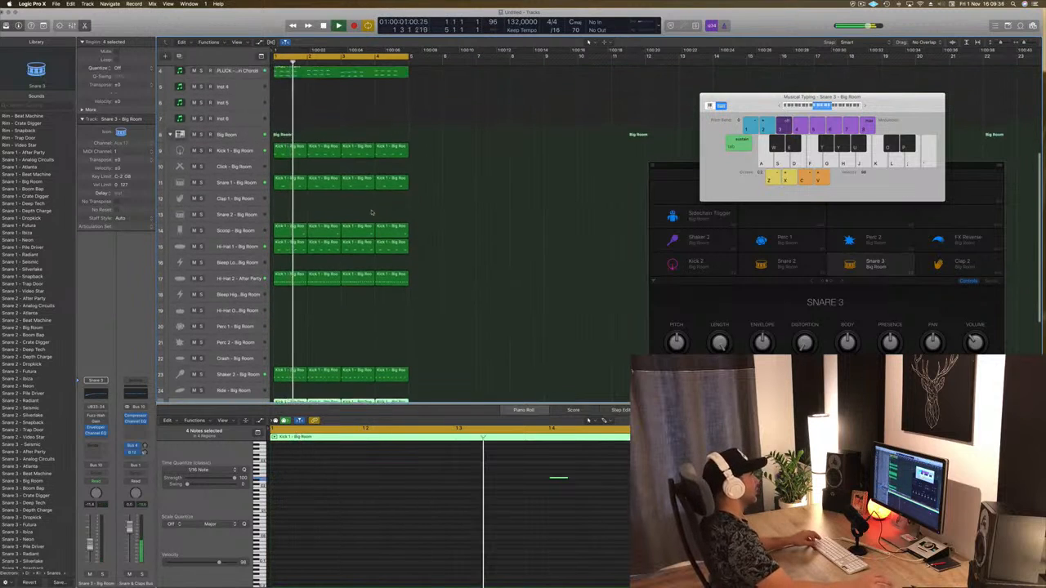
scroll(372, 213, up, 5)
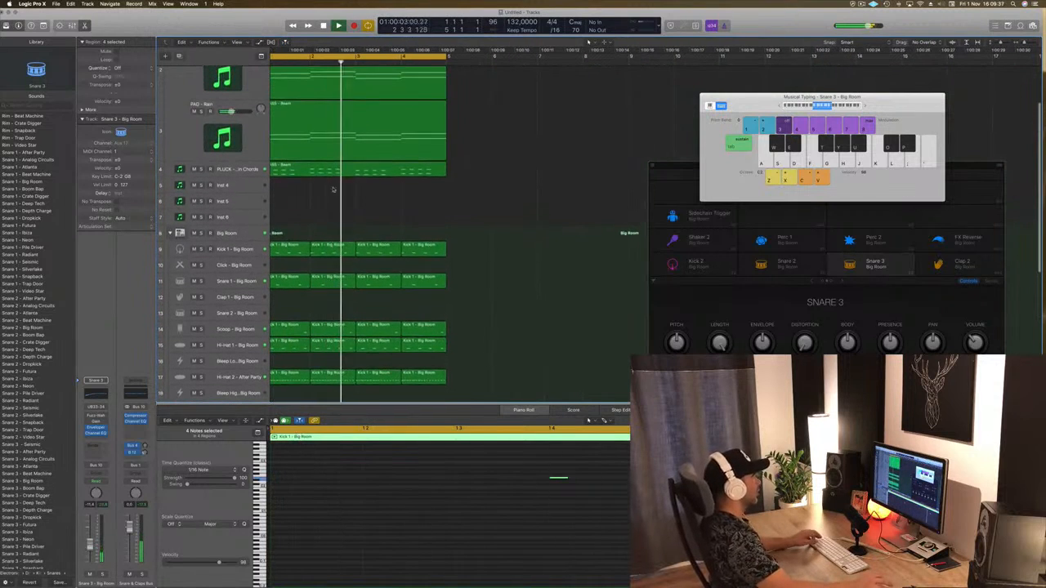
scroll(334, 190, down, 4)
scroll(311, 199, up, 4)
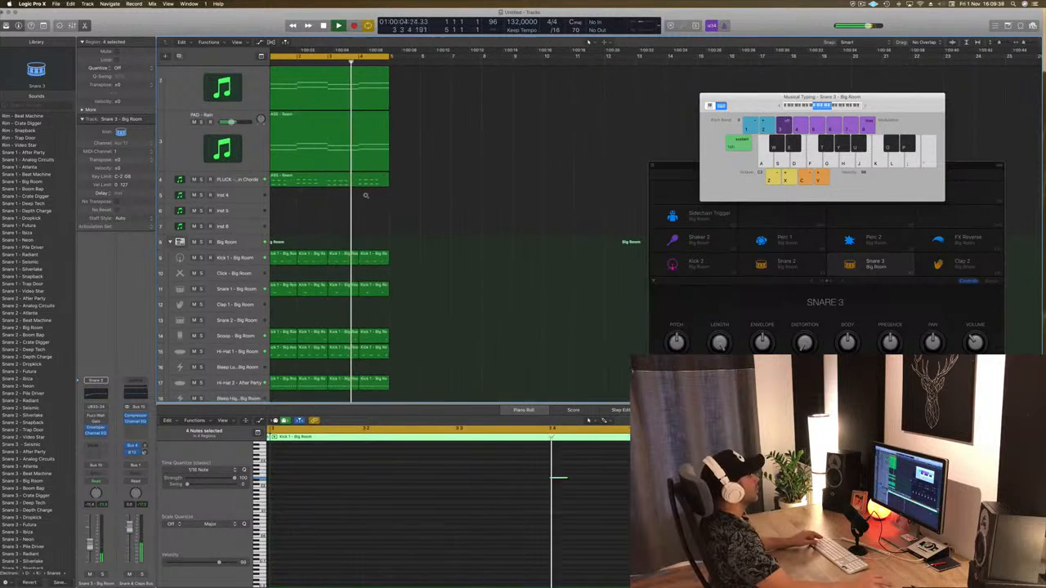
click(235, 182)
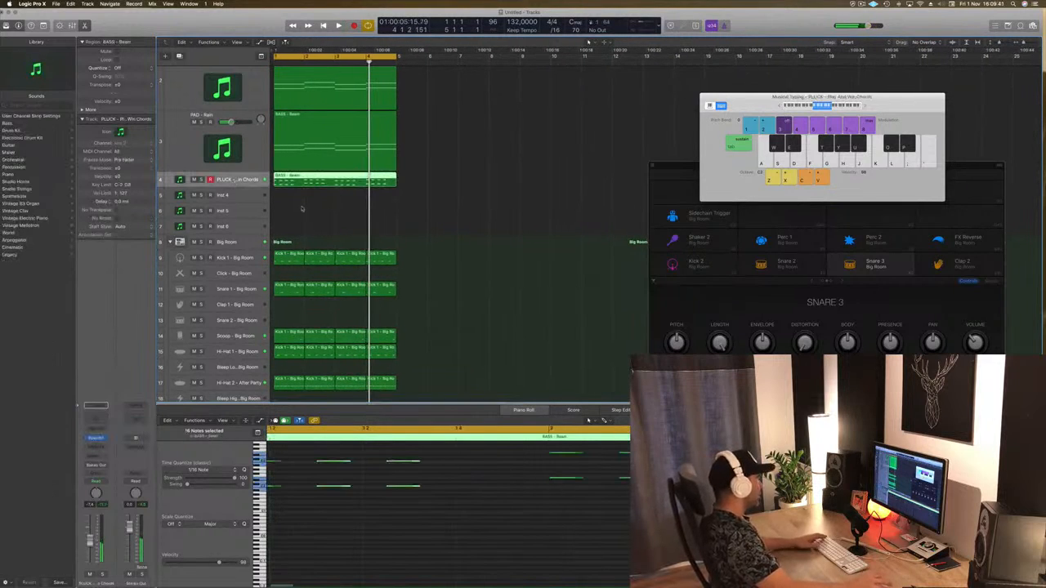
drag(311, 178, 311, 194)
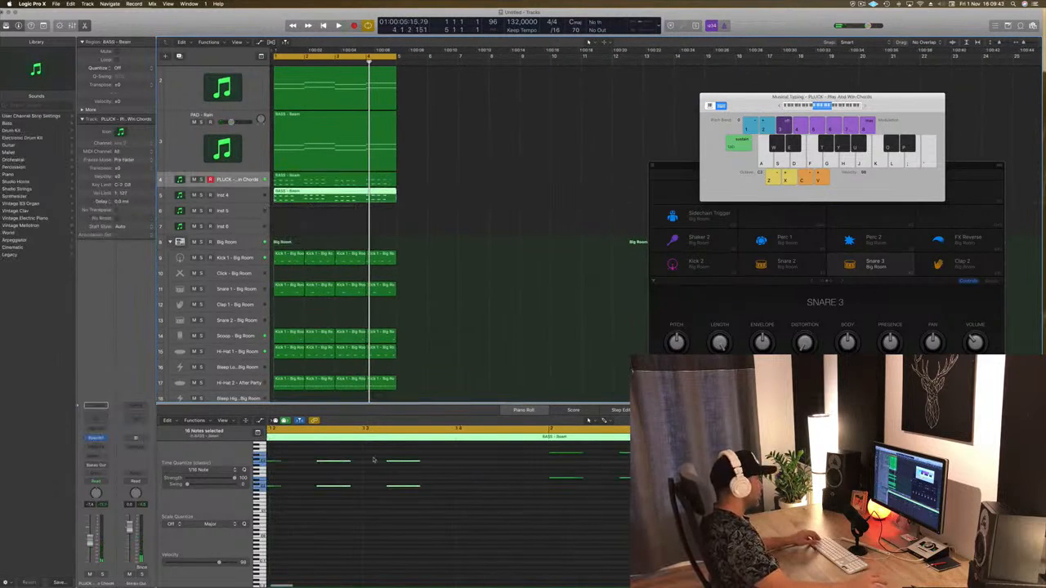
- Reduce the copied Inst 4 region to two short notes per bar and move all eight notes near the bar ends, starting at 1 4 3 1
scroll(376, 478, down, 5)
click(358, 509)
scroll(346, 526, down, 3)
scroll(347, 523, up, 3)
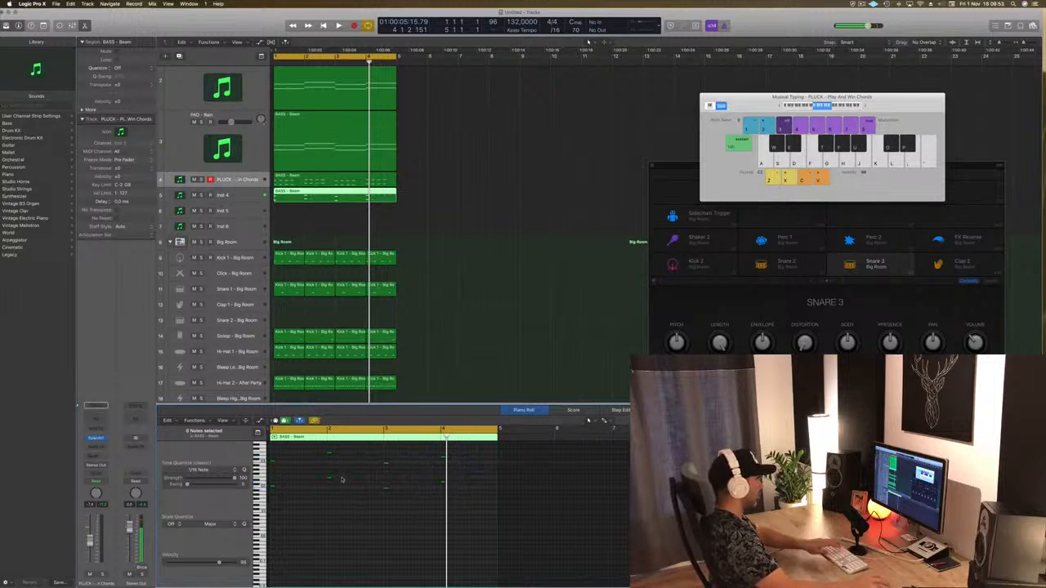
drag(283, 510, 297, 463)
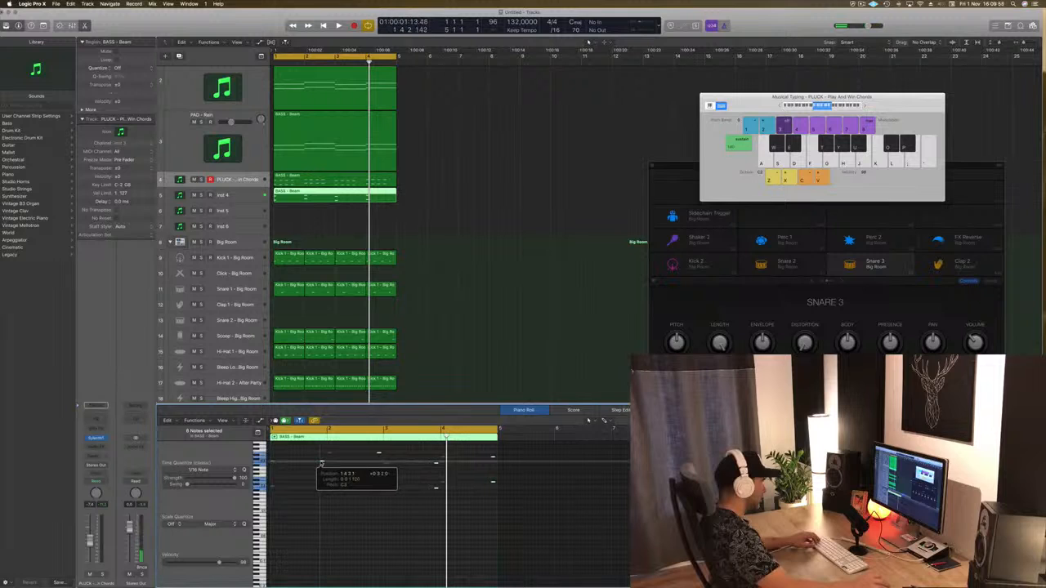
- Select the Inst 4 track and lower its volume while replaying the loop from the start
key(Return)
key(space)
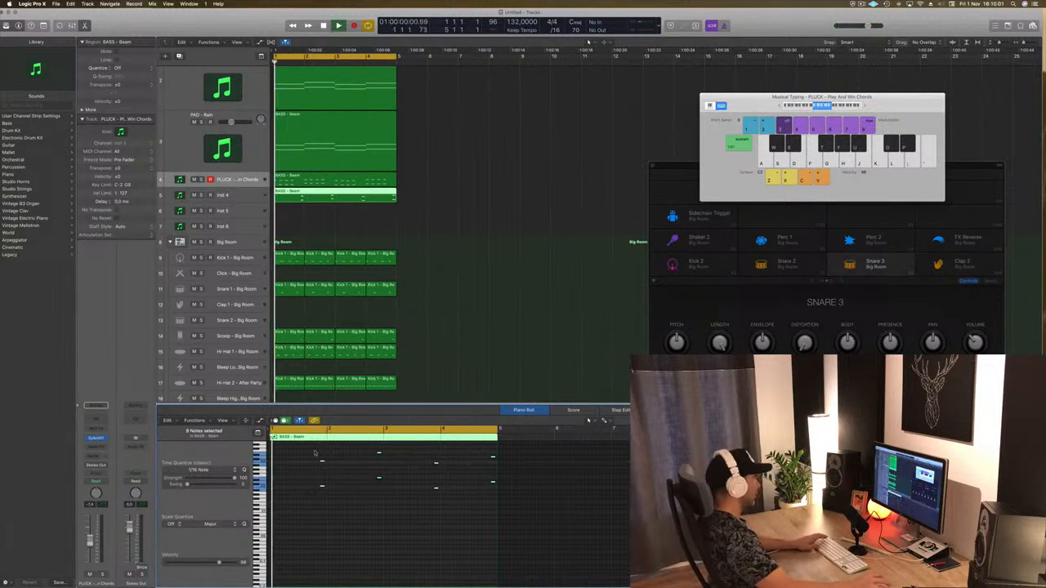
click(236, 199)
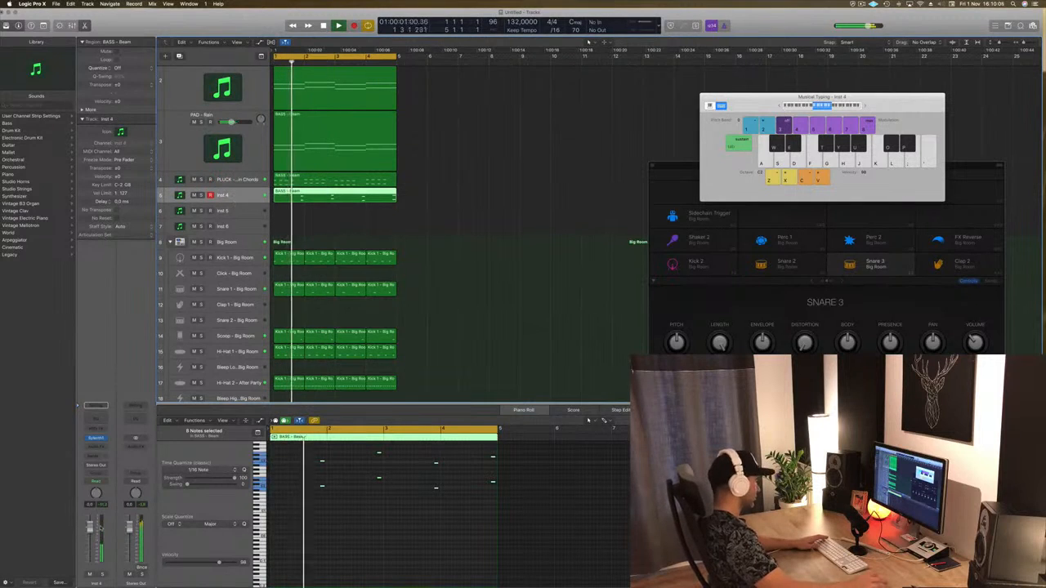
key(Return)
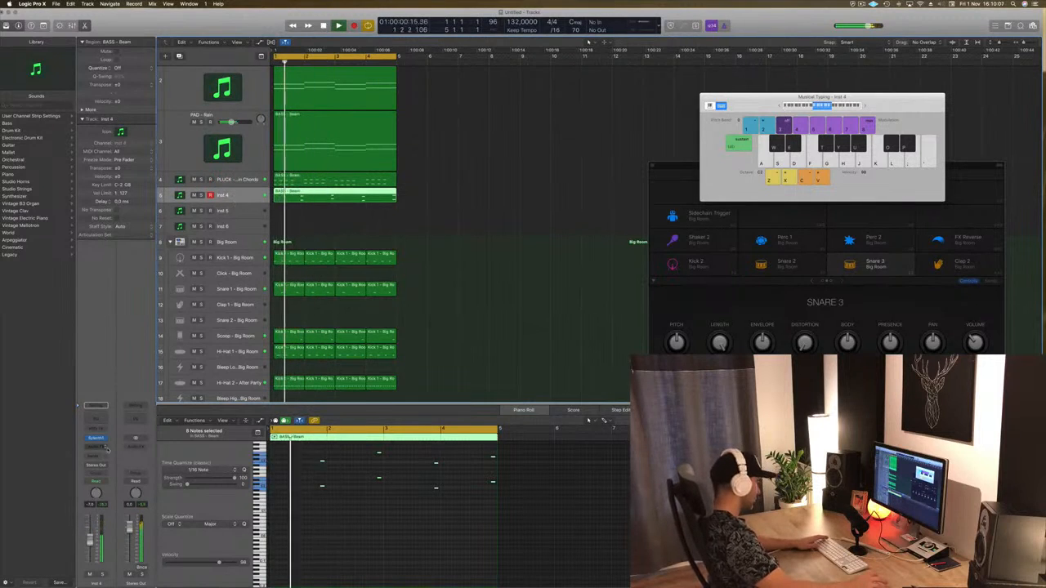
key(Return)
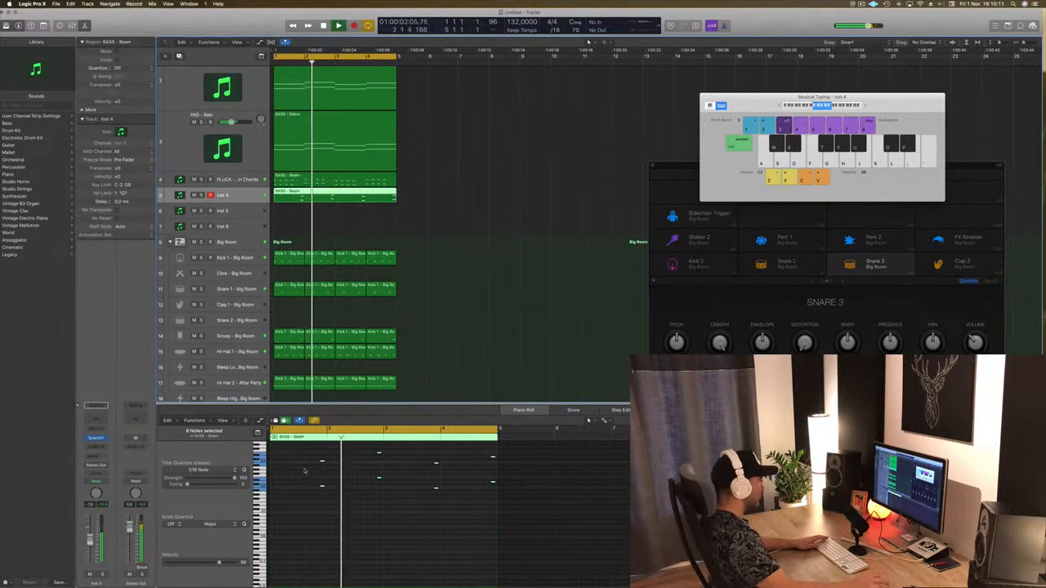
- Transpose the eight notes of the Inst 4 region down one octave and replay the loop from the start
key(super+a)
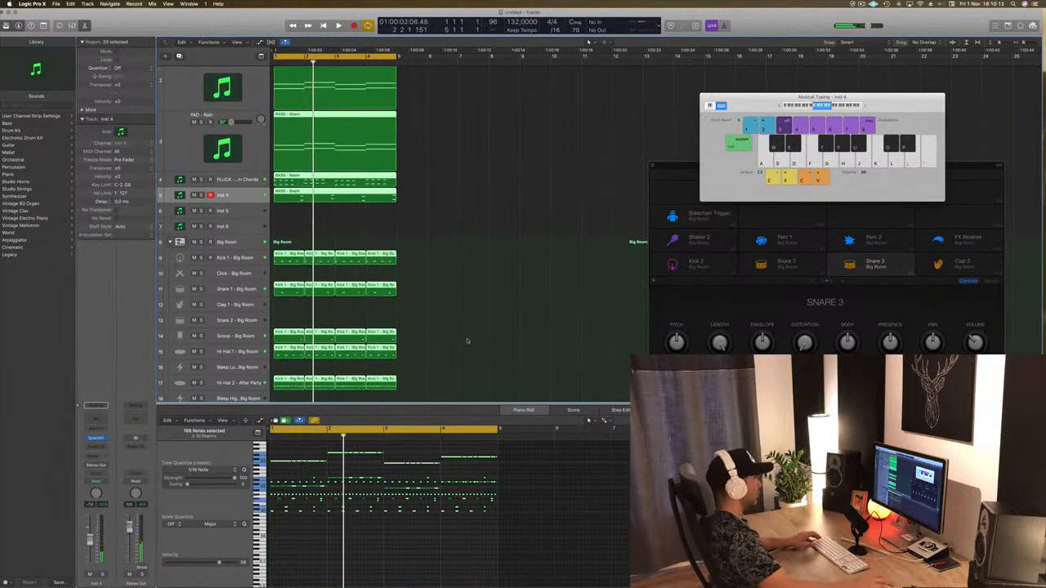
click(448, 327)
click(344, 197)
click(392, 538)
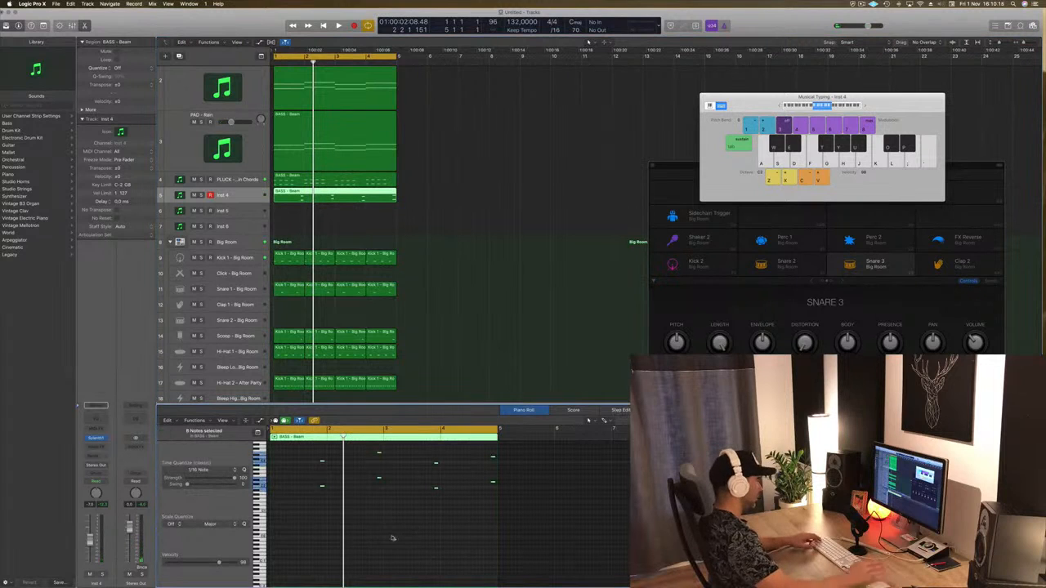
key(Return)
key(space)
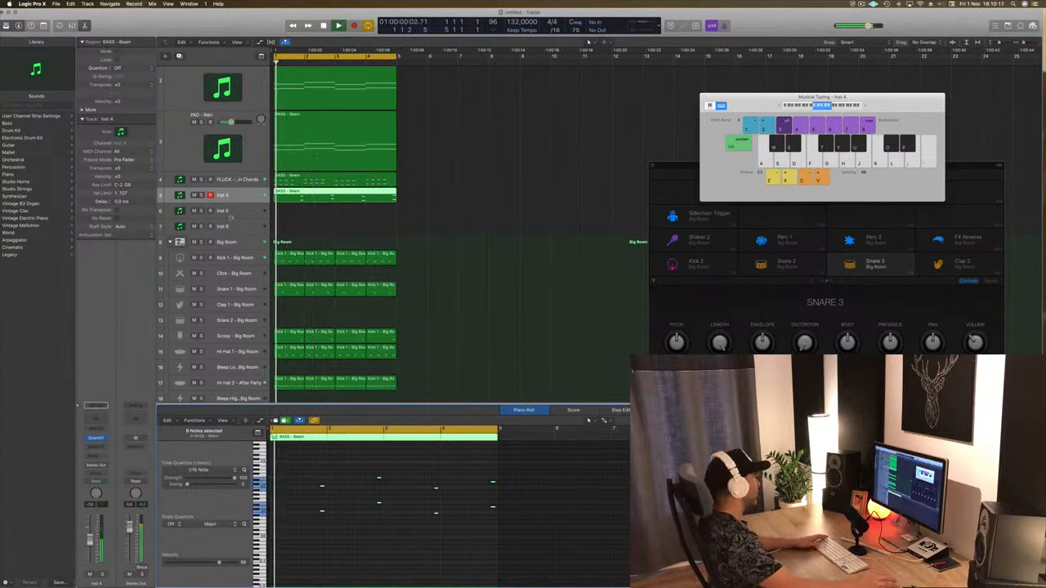
- Open Sylenth1 on the Inst 4 track, move its window clear of the tracks and audition presets up to ARP Awesom-O
click(95, 439)
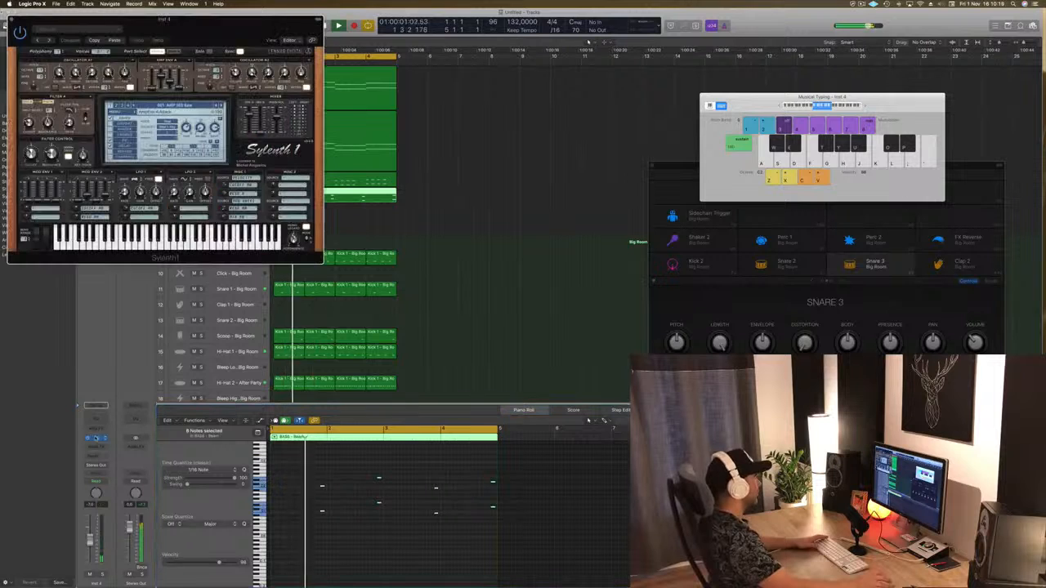
drag(188, 35, 578, 98)
key(Return)
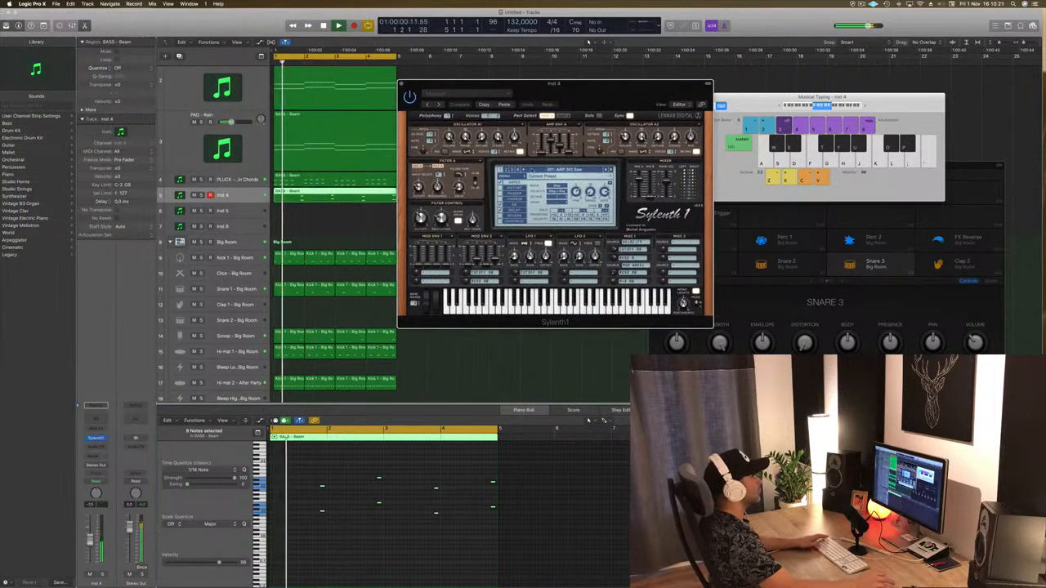
click(609, 171)
click(610, 170)
click(609, 171)
- Load the BS Classic PWM preset, browse forward to BS Italo, reposition the Sylenth1 window and adjust the track volume
click(589, 171)
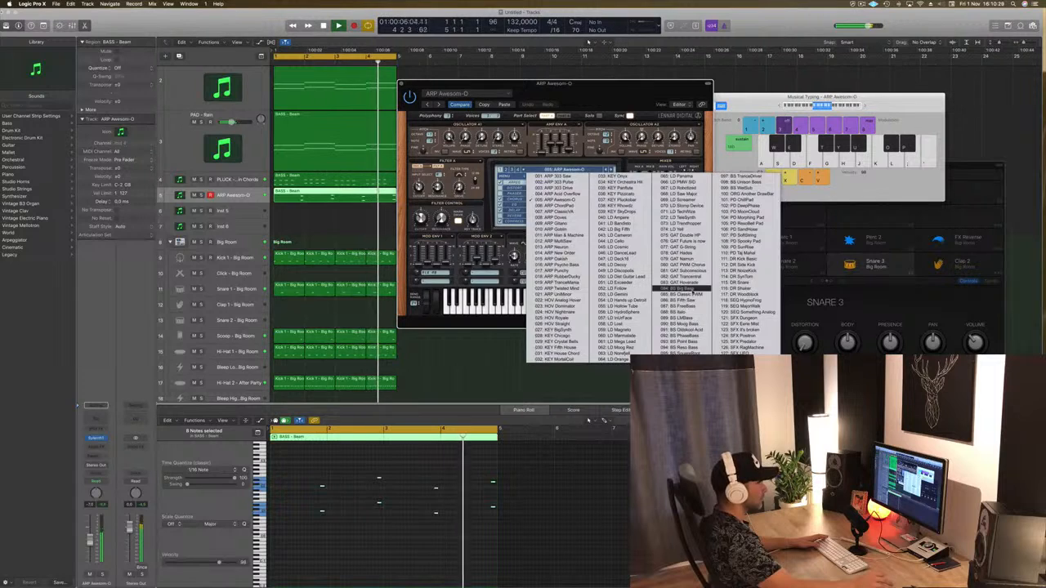
click(678, 291)
click(609, 171)
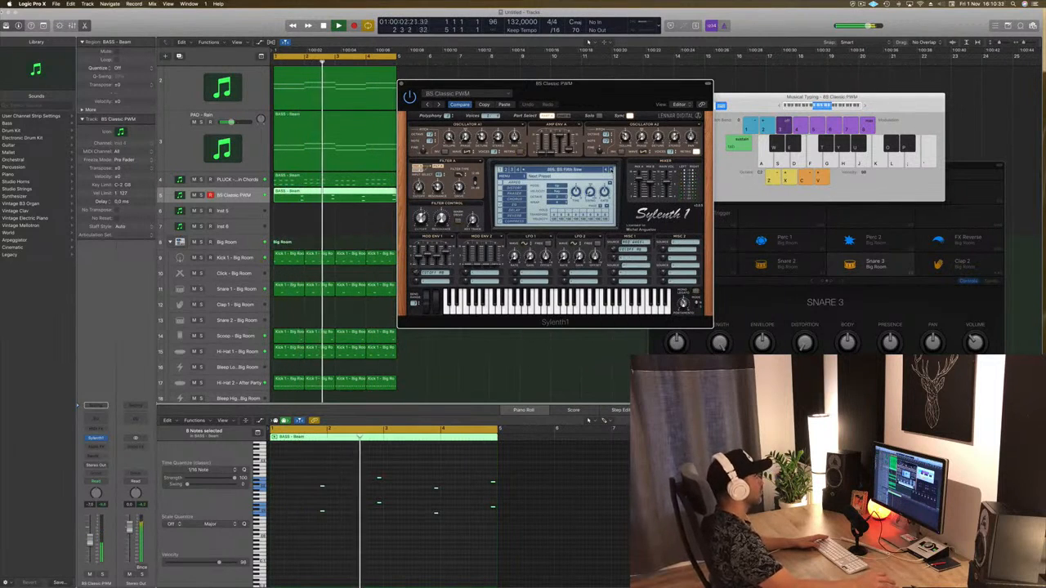
drag(619, 94, 768, 191)
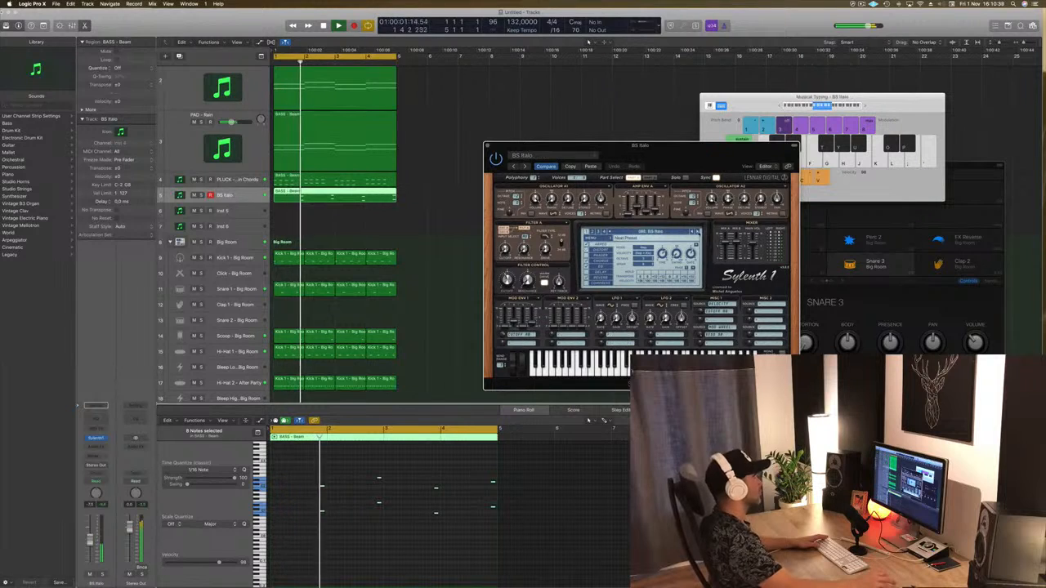
click(588, 420)
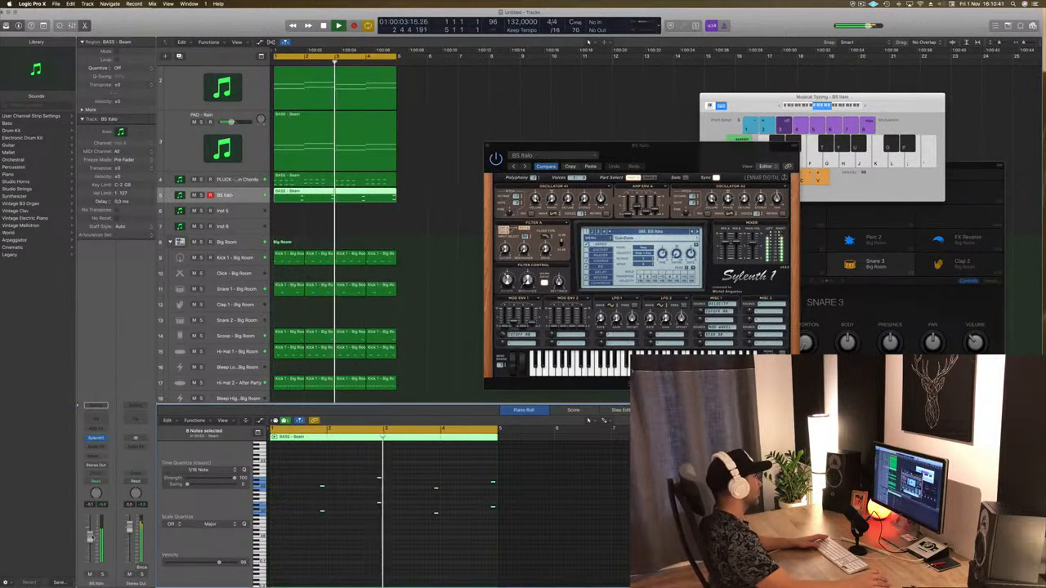
- Audition the bass presets following BS Italo, through BS Moog Bass and BS SquareRoot, and settle on BS TranceDriver
click(697, 231)
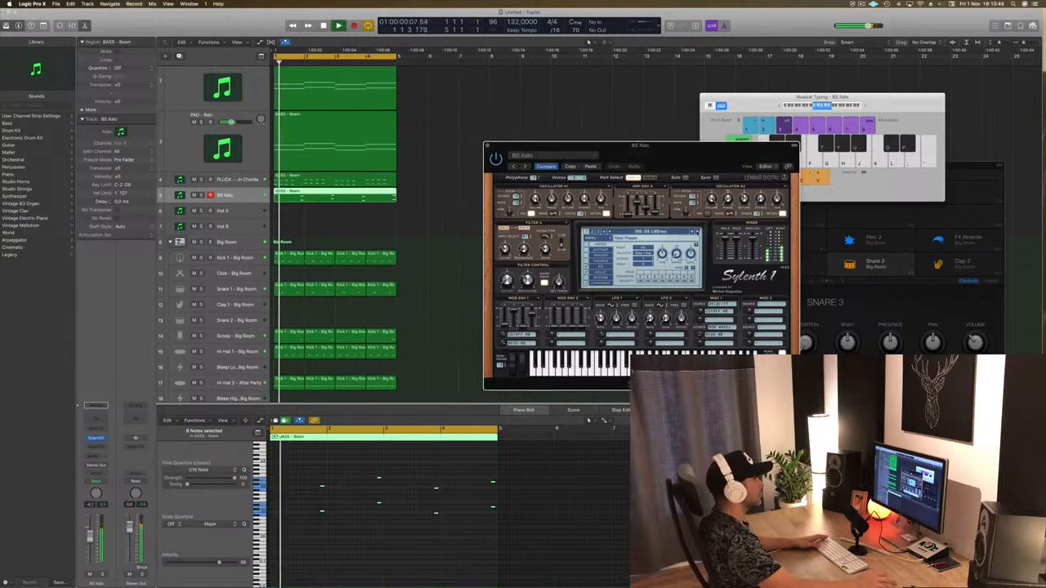
click(697, 231)
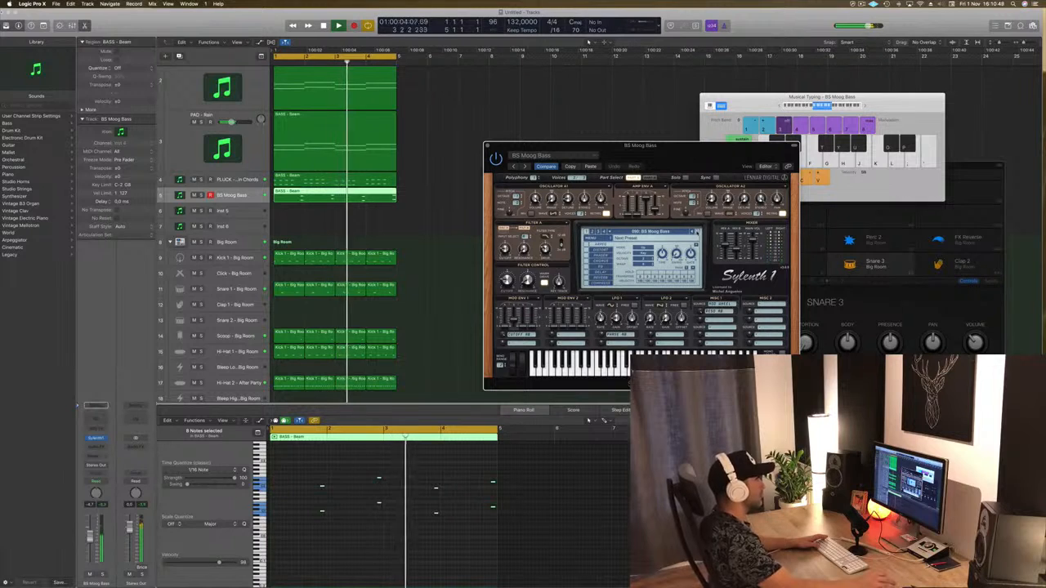
click(697, 231)
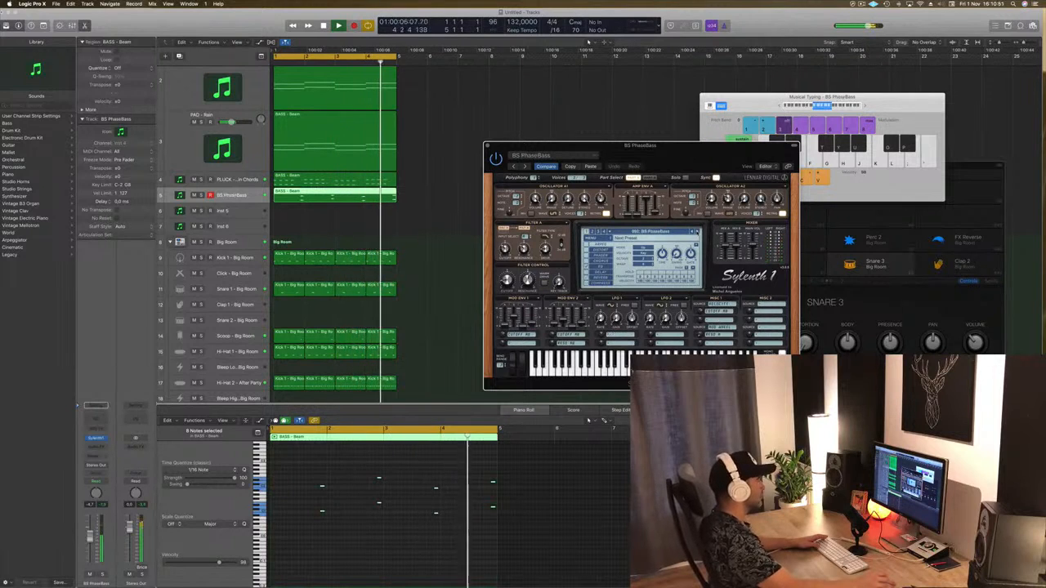
click(697, 232)
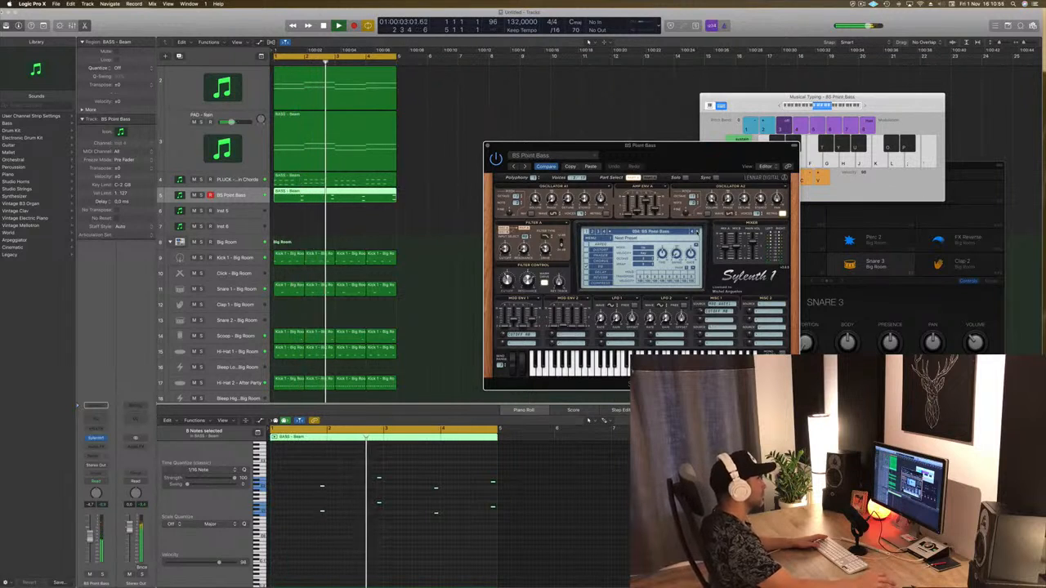
click(697, 232)
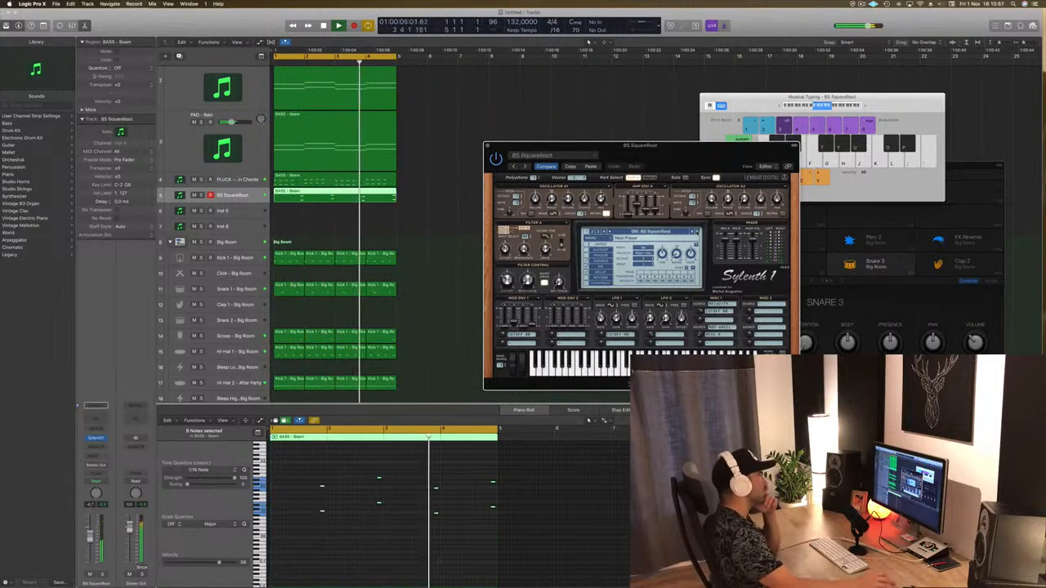
click(697, 232)
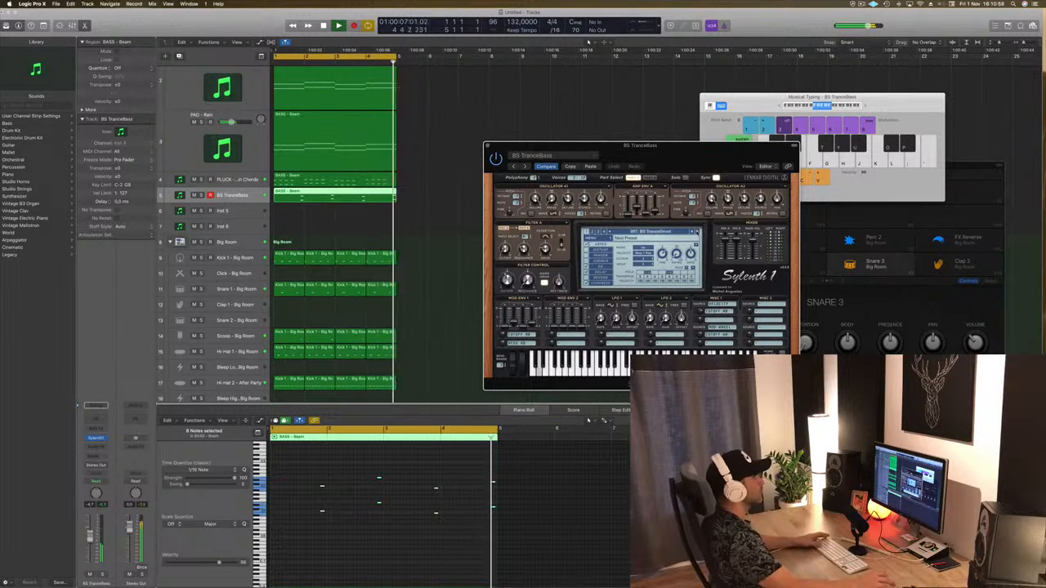
click(697, 232)
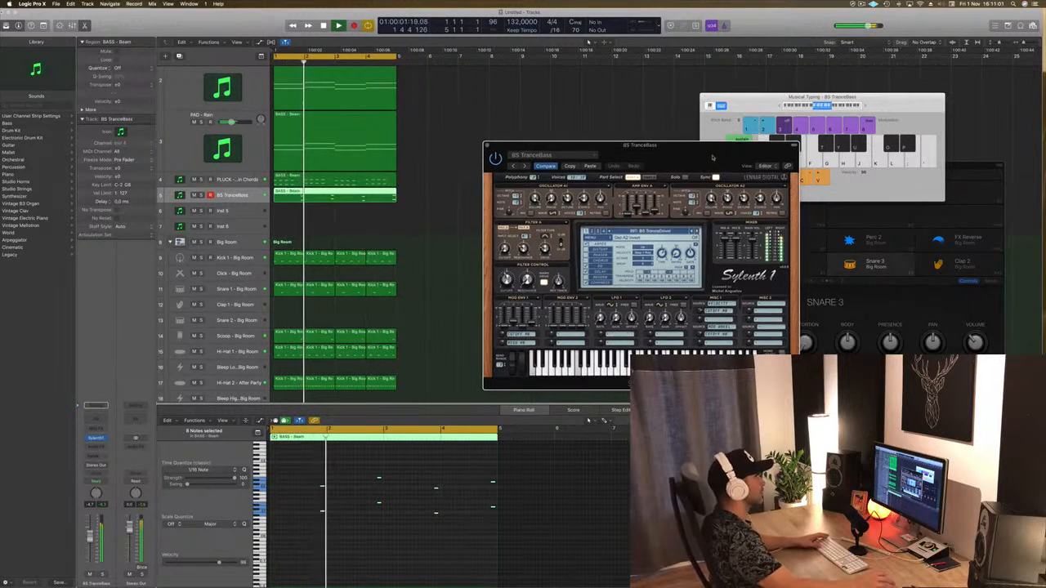
- Show the Delay settings of BS TranceDriver, adjust the filter control cutoff and close the Sylenth1 window
drag(712, 156, 637, 155)
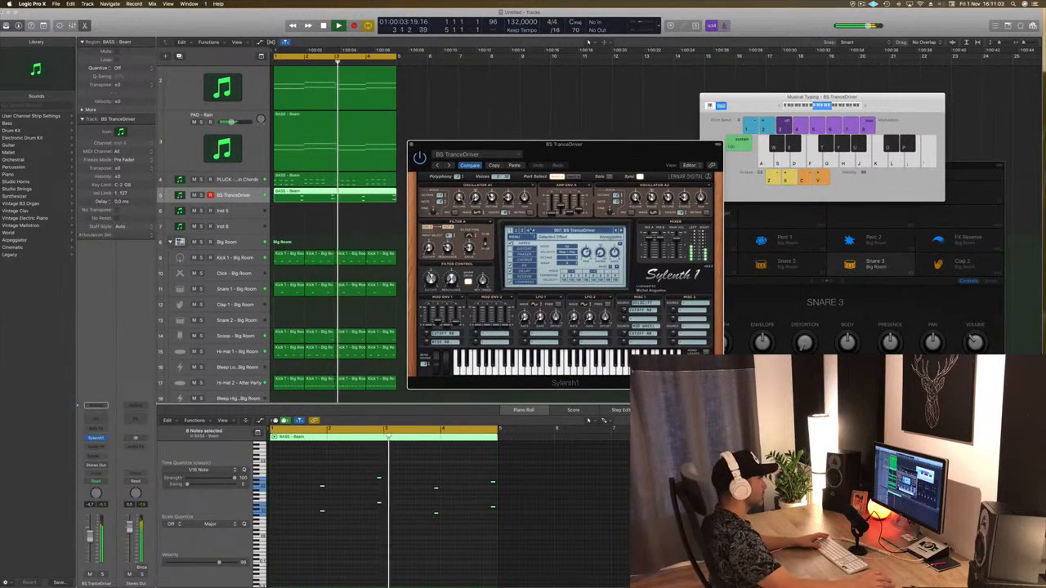
click(525, 272)
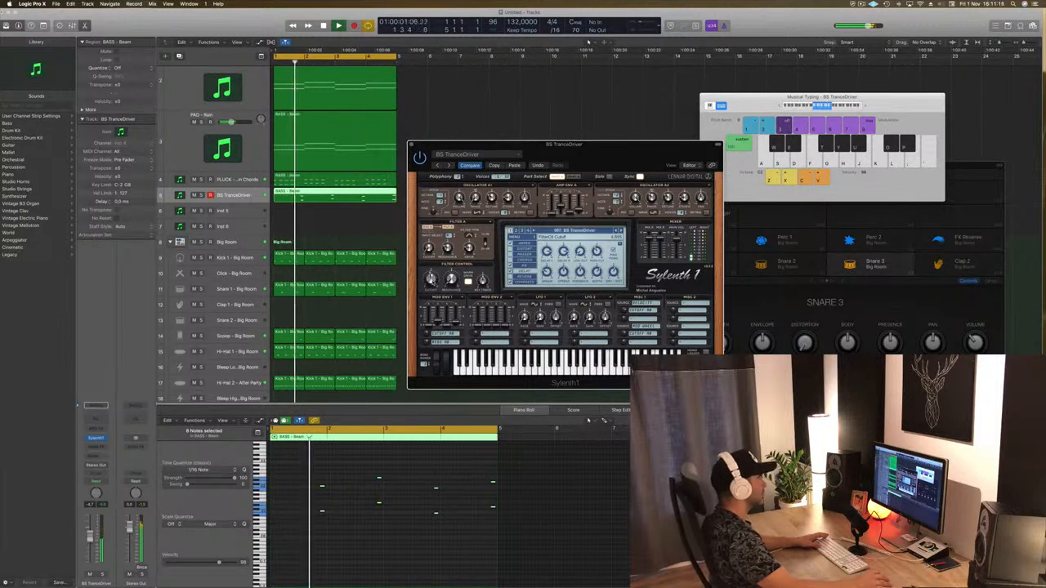
drag(441, 144, 467, 142)
click(438, 143)
- Stop playback, save the project under a new episode name, then select the BS TranceDriver track and lower its volume during playback
scroll(462, 221, down, 5)
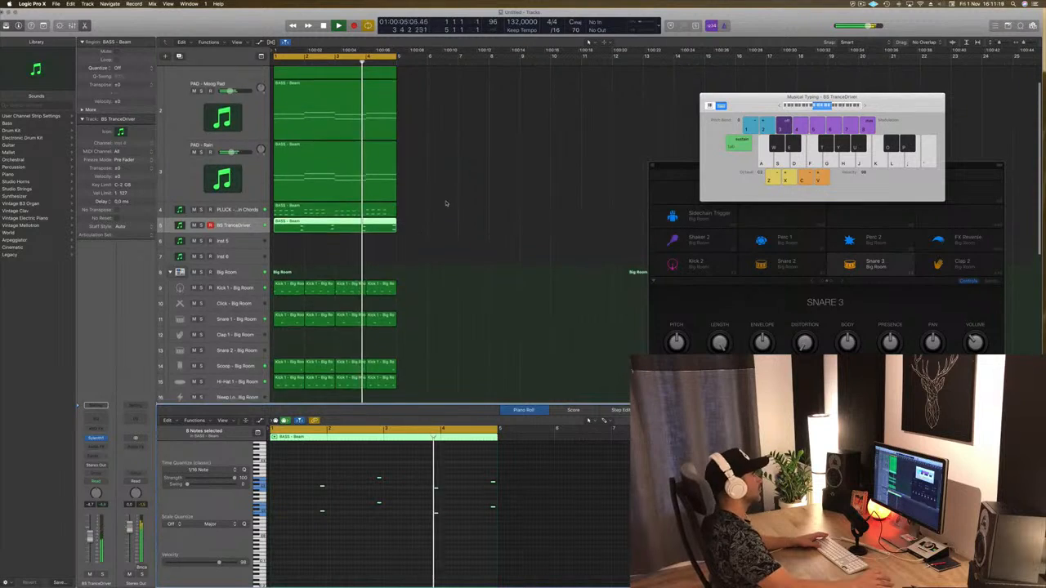
scroll(461, 221, up, 5)
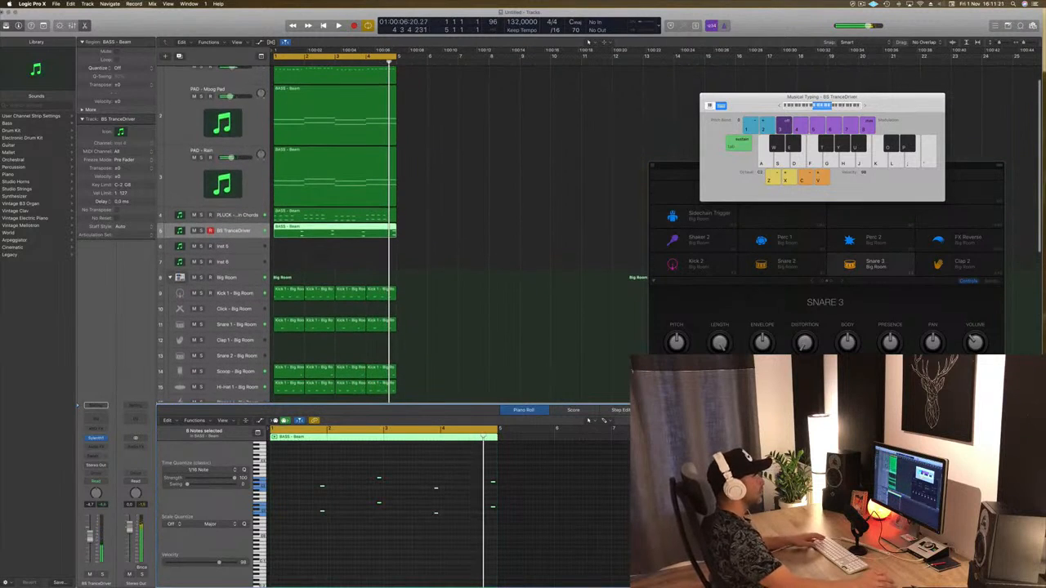
click(861, 4)
click(809, 23)
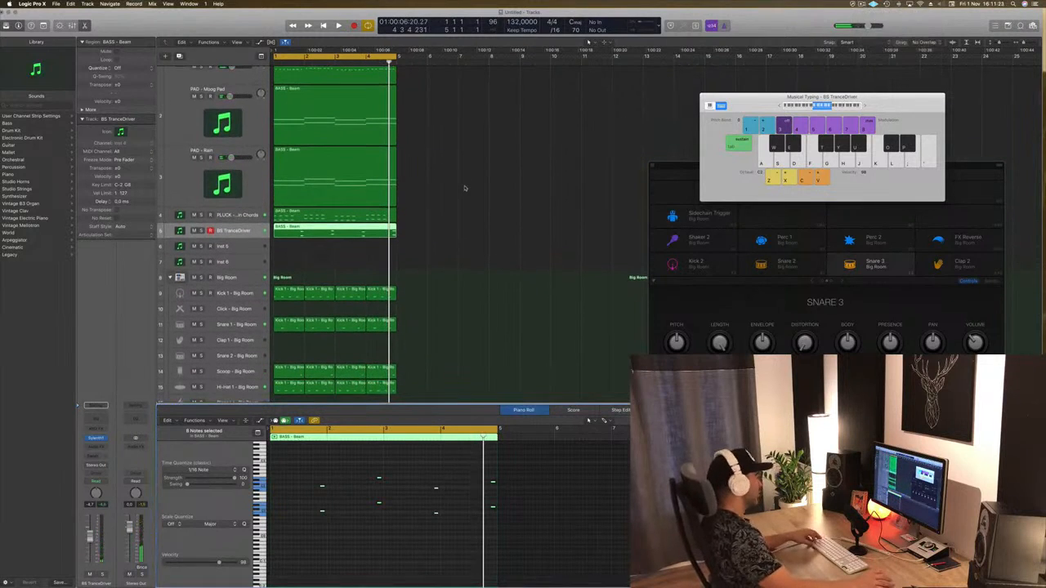
key(super+s)
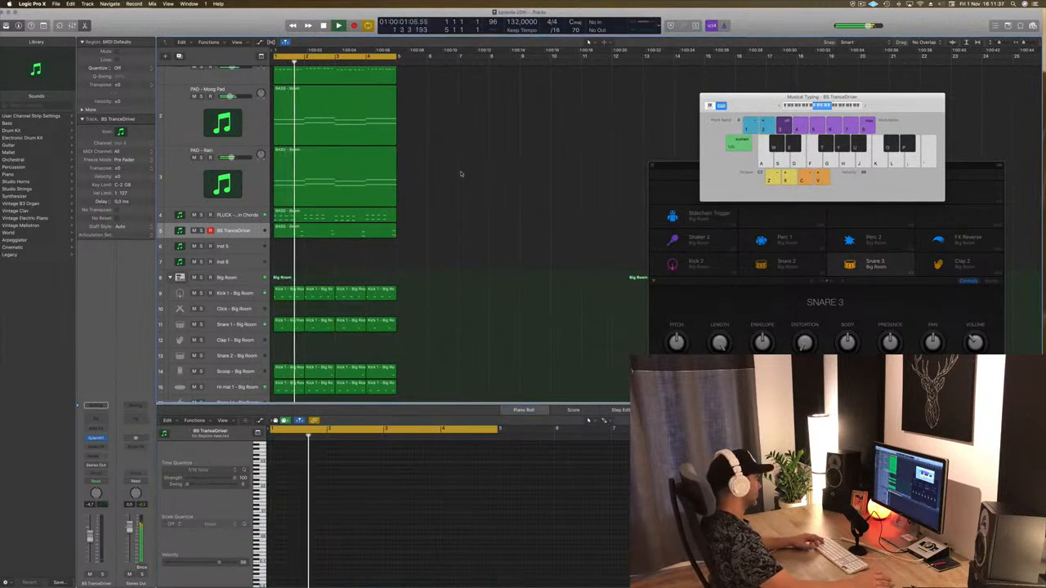
click(238, 231)
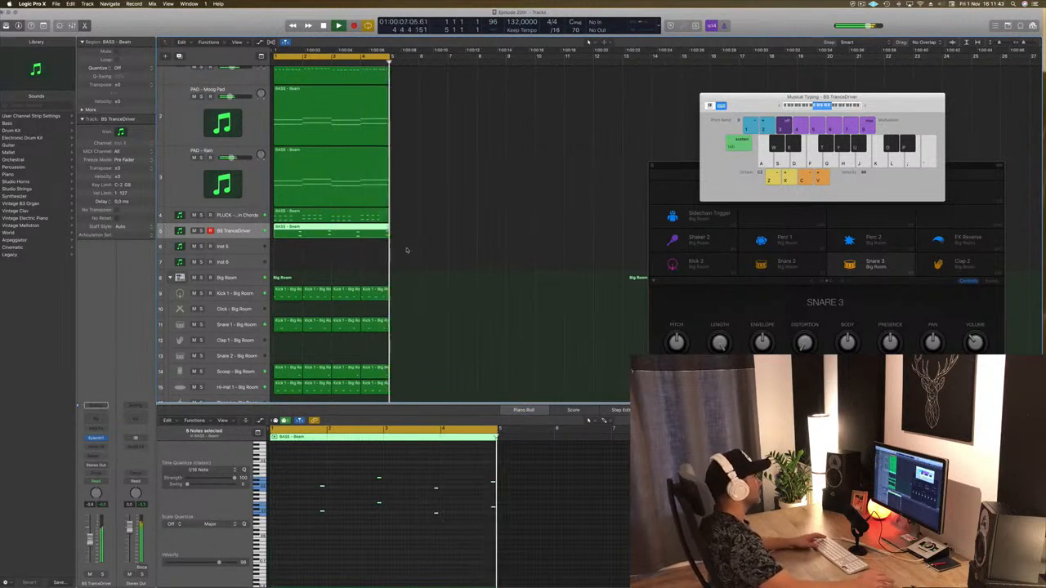
- Deselect the BS TranceDriver region and mute the PAD - Rain and PAD - Moog Pad tracks during playback
scroll(411, 254, down, 5)
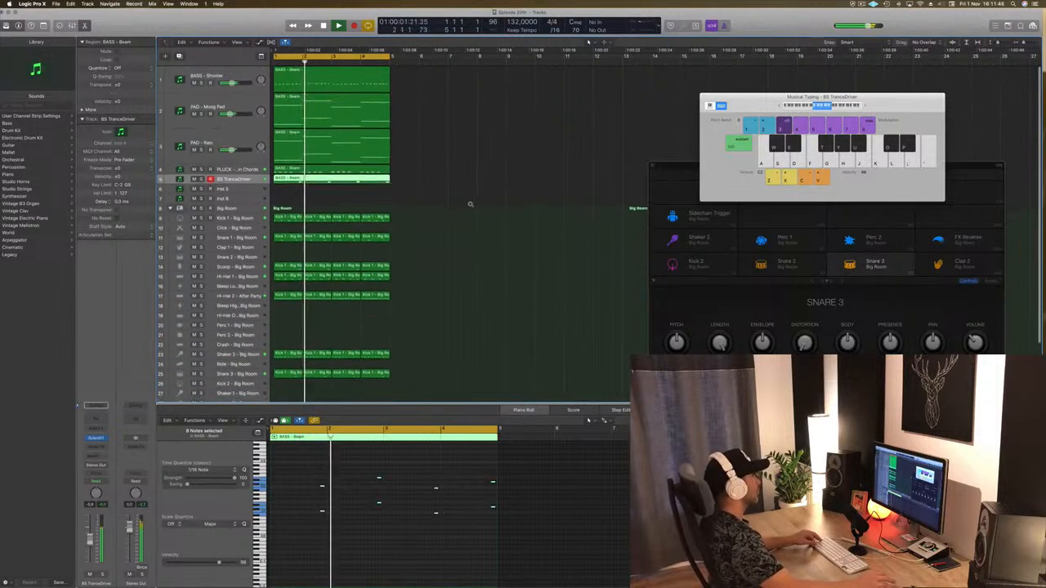
click(432, 169)
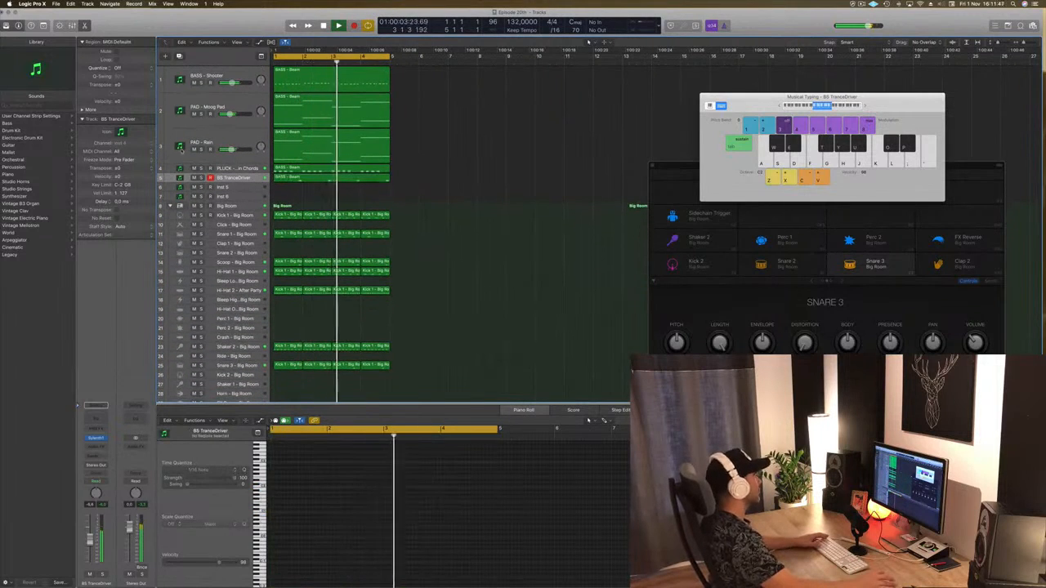
click(195, 149)
click(194, 114)
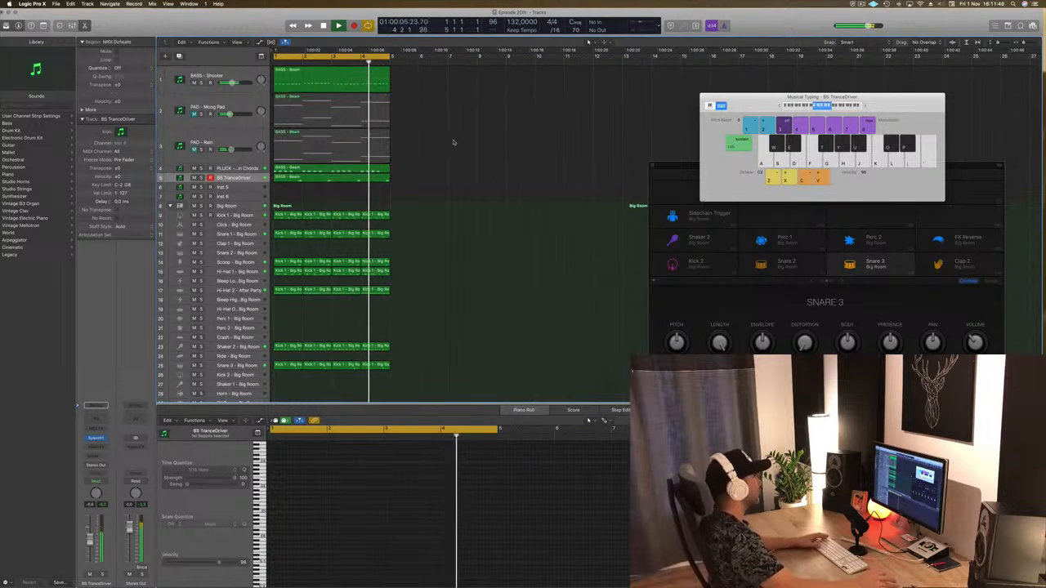
scroll(482, 187, up, 1)
scroll(483, 188, down, 3)
scroll(482, 187, up, 1)
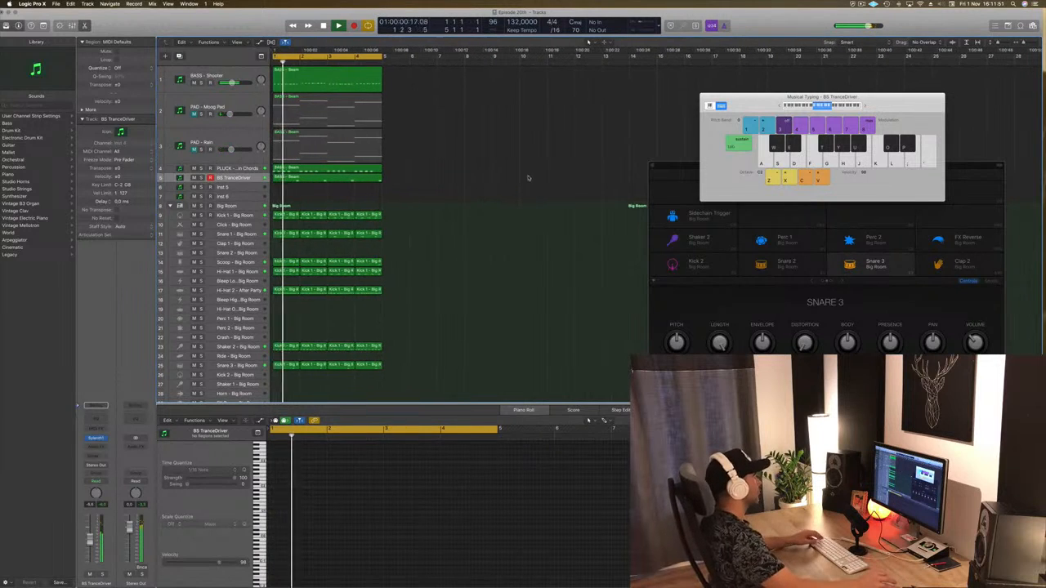
- Select the empty Inst 5 track, enlarge its height and open its Sylenth1 window
key(Down)
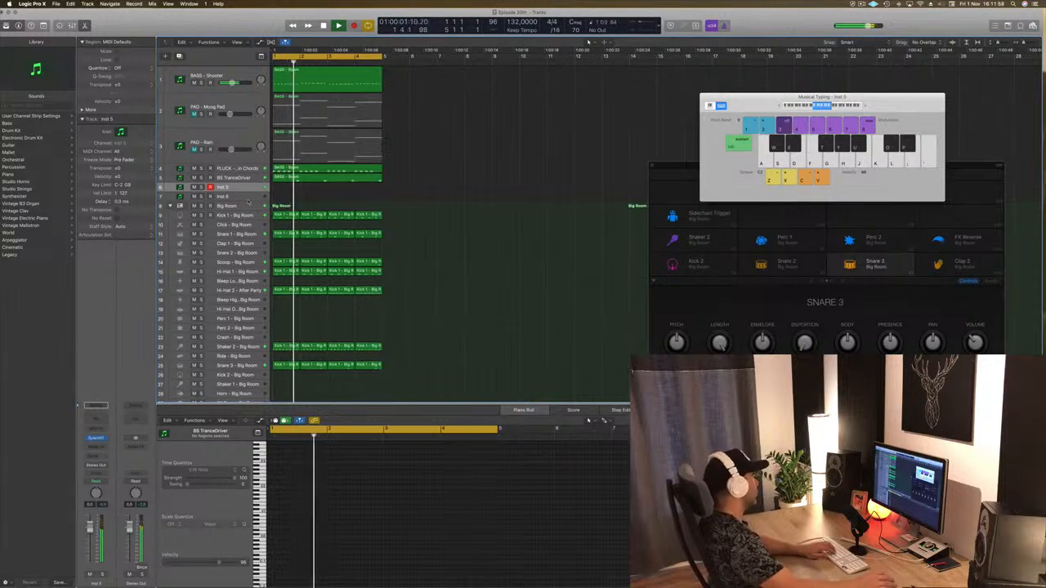
drag(237, 191, 237, 228)
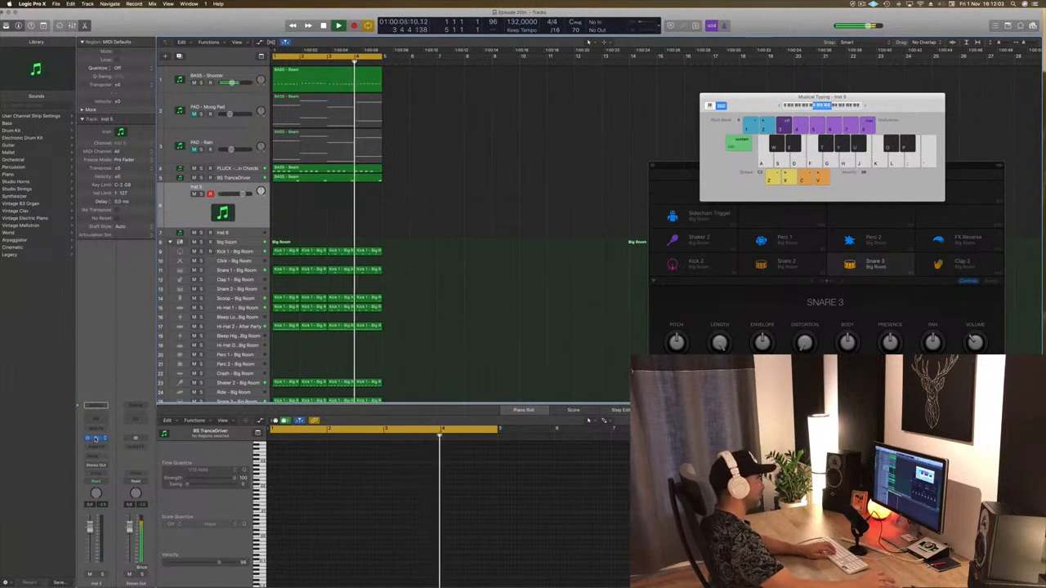
click(96, 439)
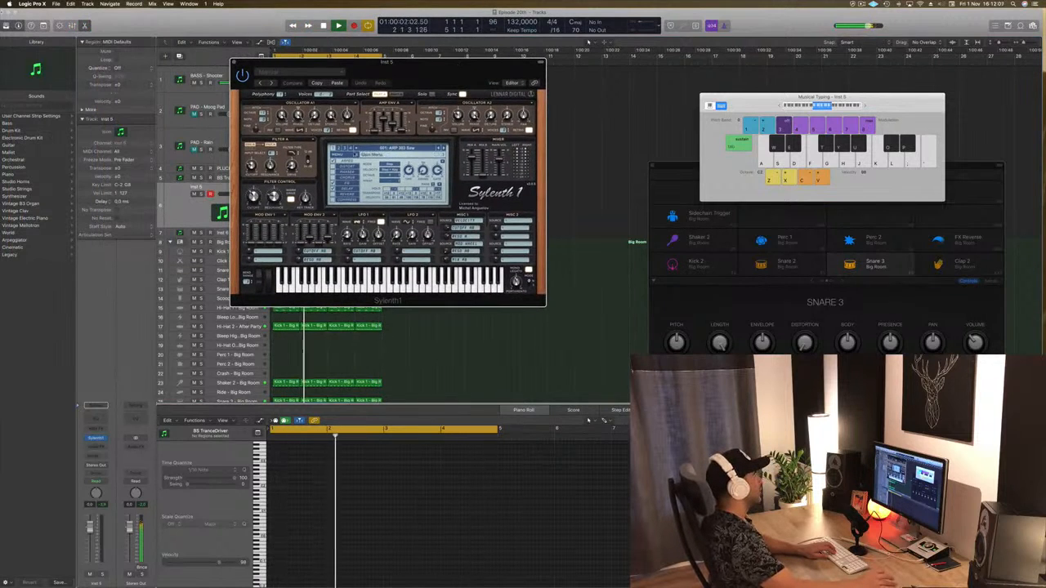
- Load the Sylenth1 Definitive Collection factory bank and choose the preset LEAD - 80's Cop
click(339, 154)
mouse_move(353, 169)
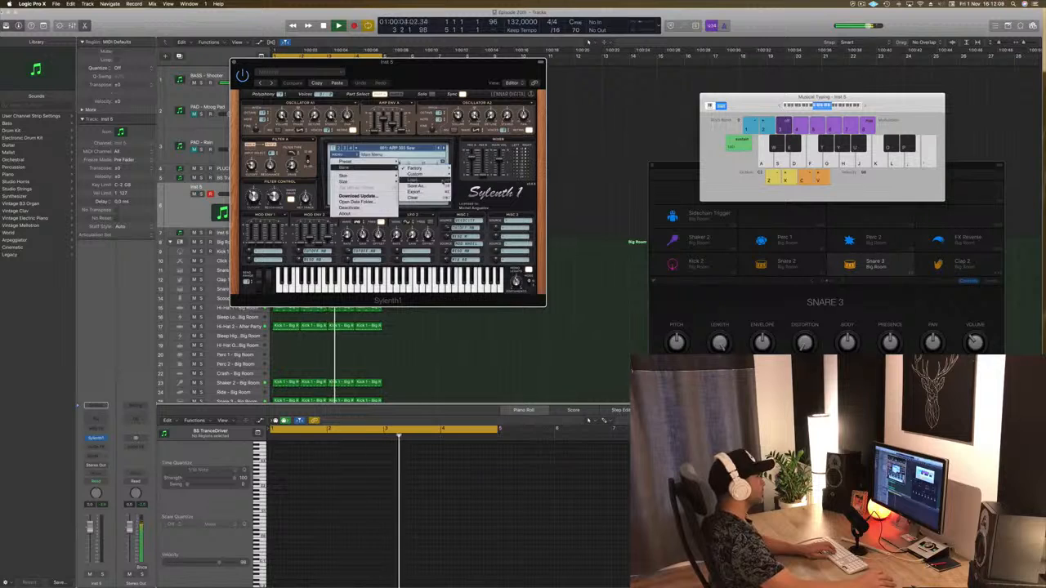
mouse_move(440, 169)
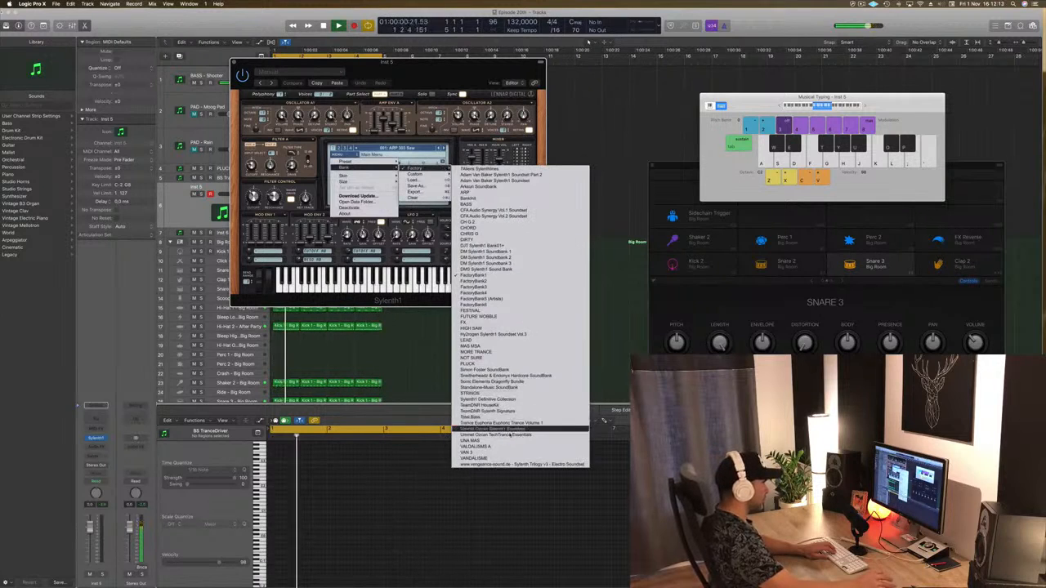
click(504, 399)
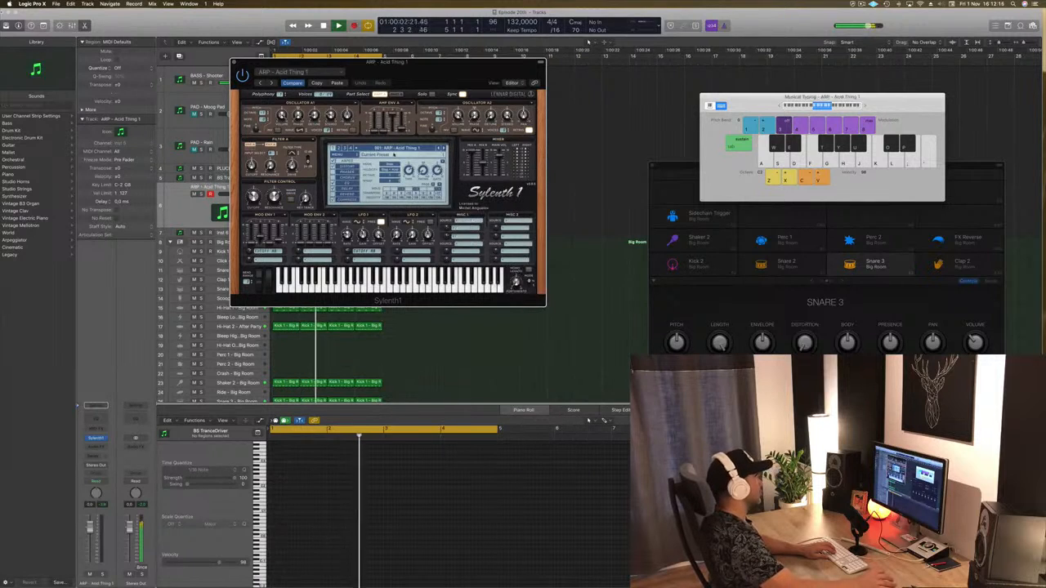
click(391, 149)
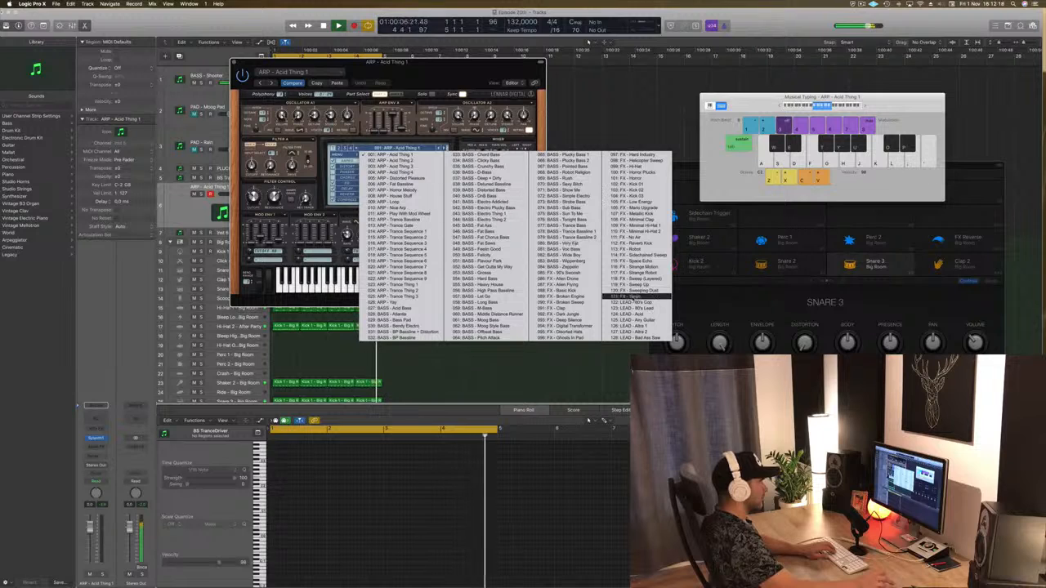
click(635, 302)
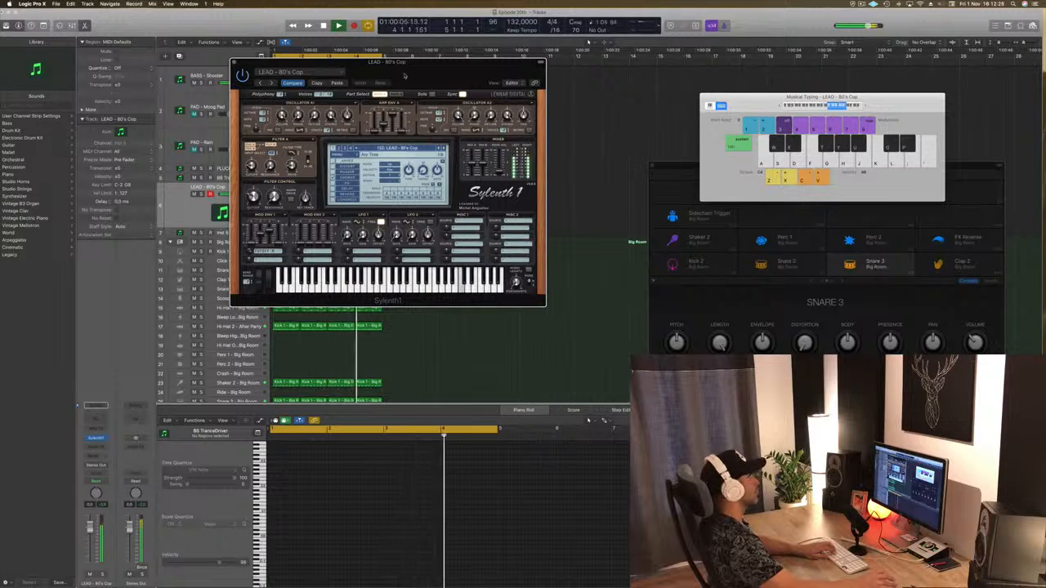
- Lower the LEAD - 80's Cop track's volume and audition notes, shifting the Musical Typing keyboard to a higher octave range
drag(457, 62, 685, 89)
drag(89, 531, 92, 549)
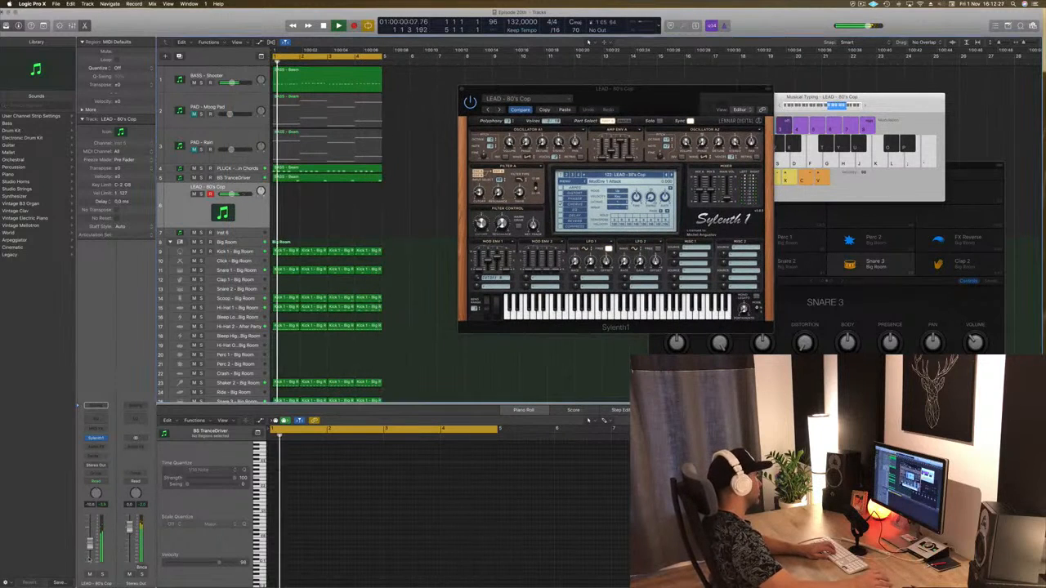
key(k)
key(l)
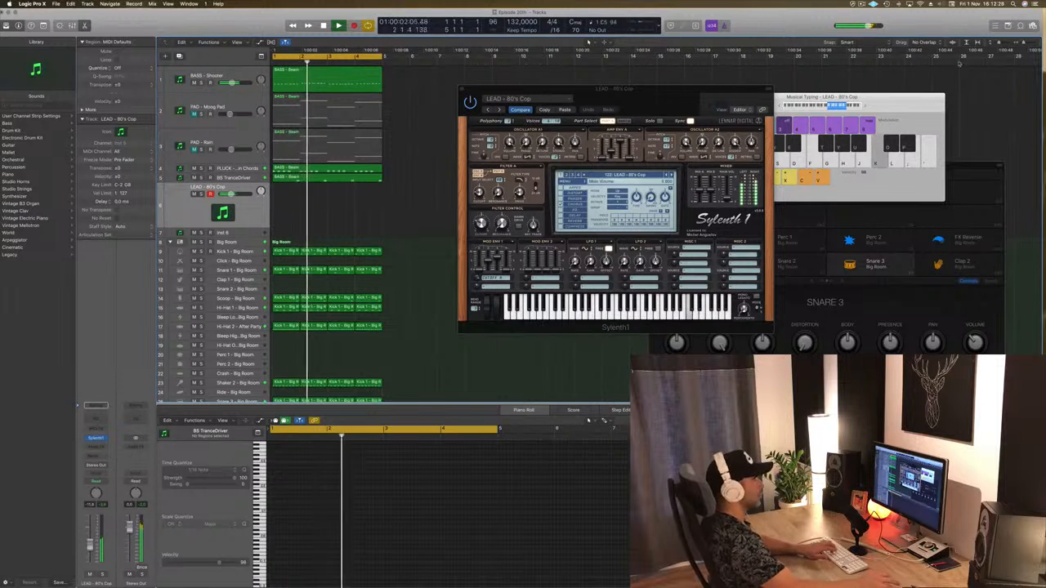
click(849, 107)
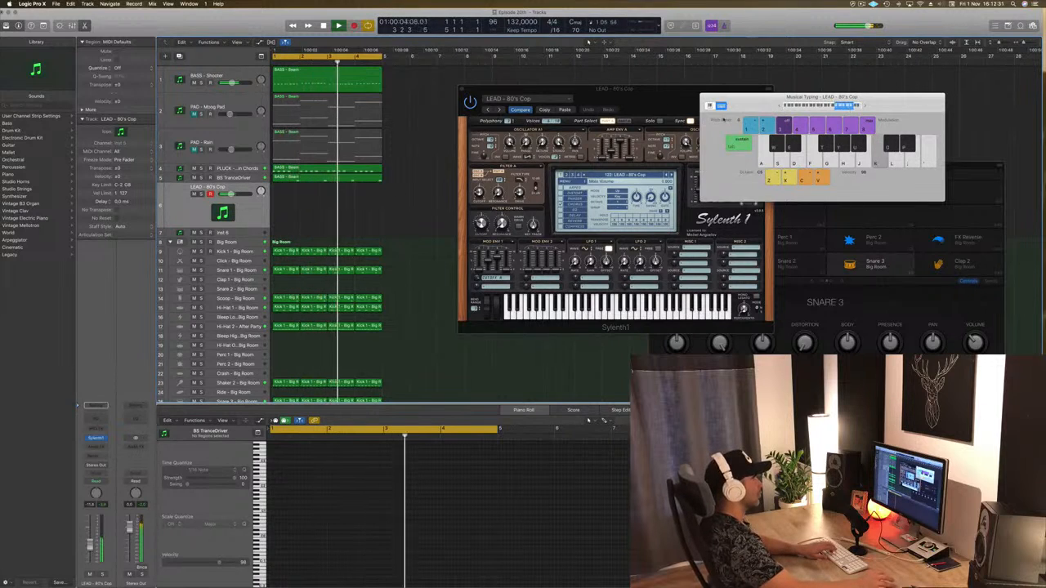
- Stop playback and add a send to Bus 14 on the LEAD - 80's Cop track
drag(672, 101, 689, 96)
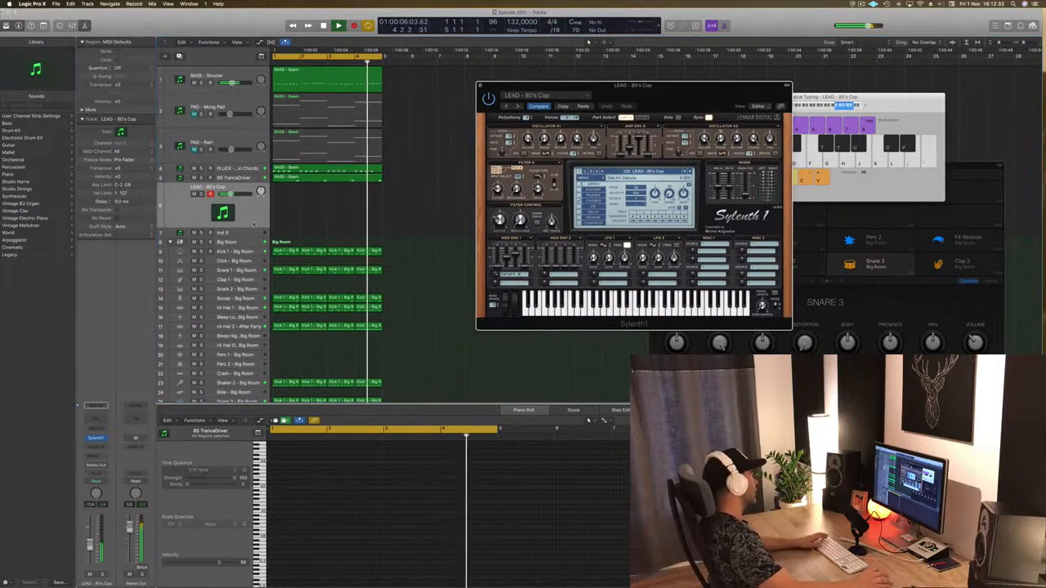
key(space)
click(189, 256)
click(93, 455)
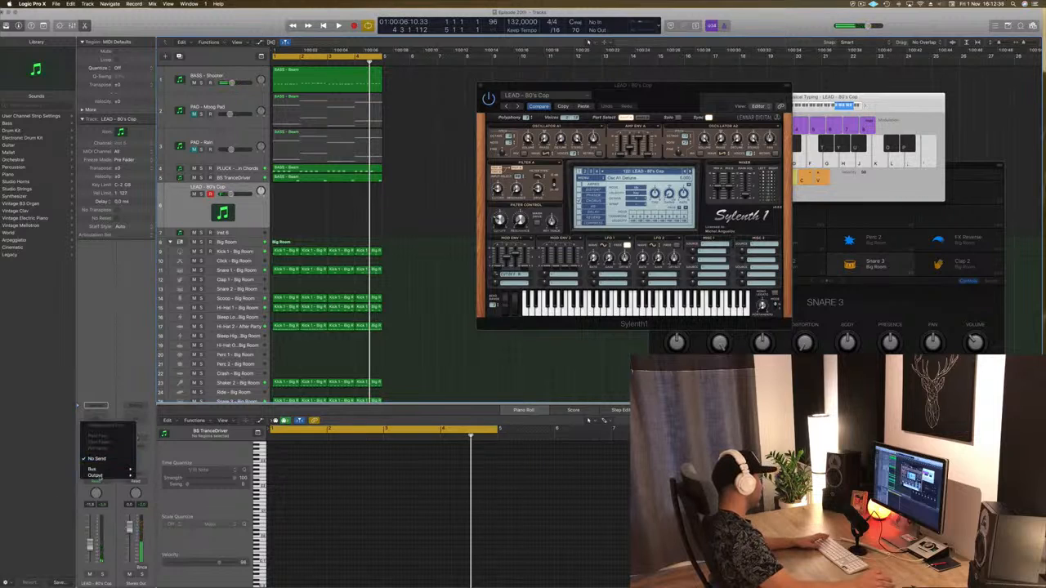
mouse_move(104, 471)
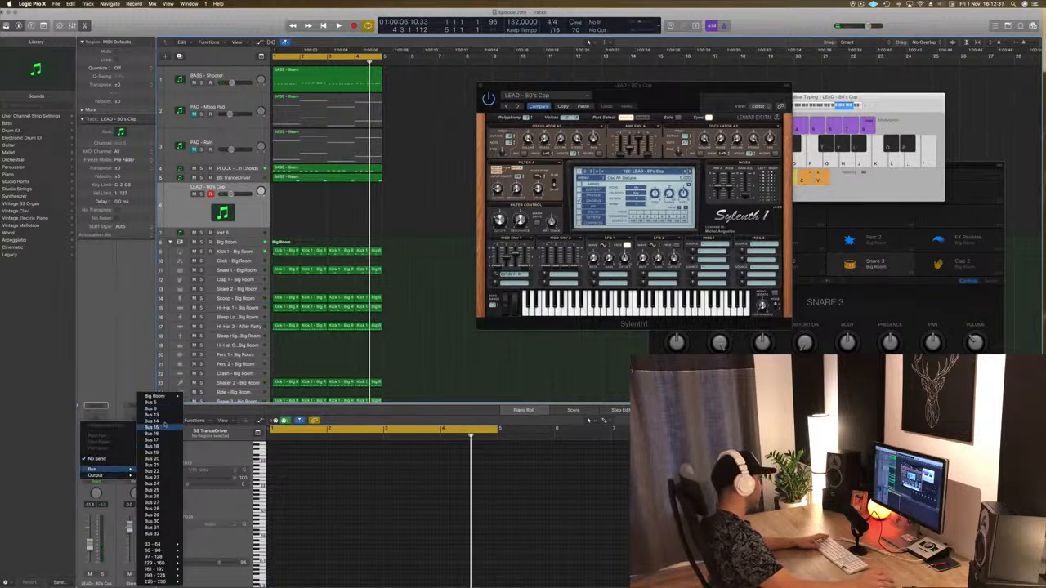
click(166, 422)
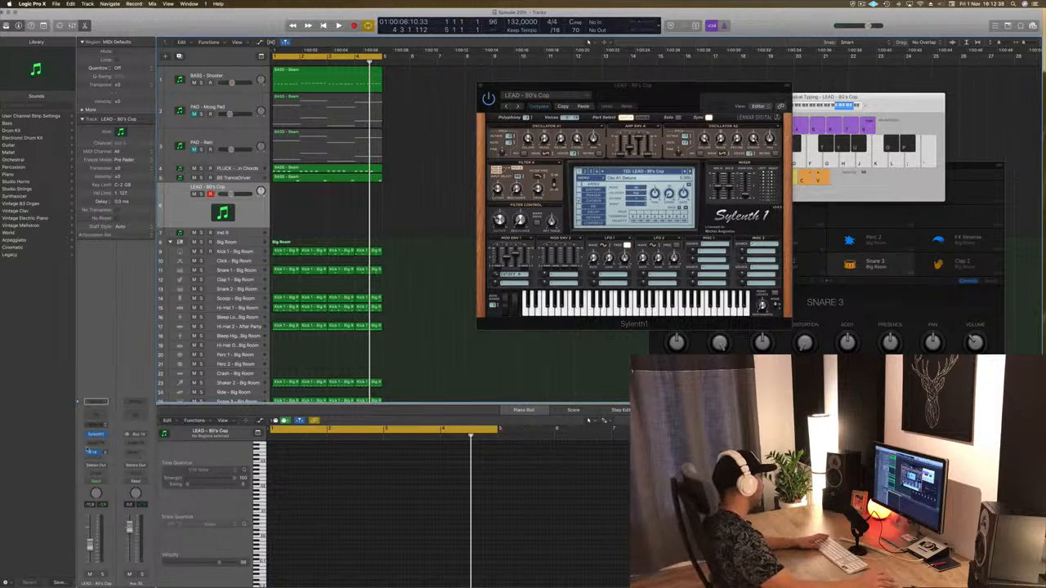
- Insert the SilverVerb reverb on the aux channel fed by Bus 14 and choose a preset for it
click(145, 444)
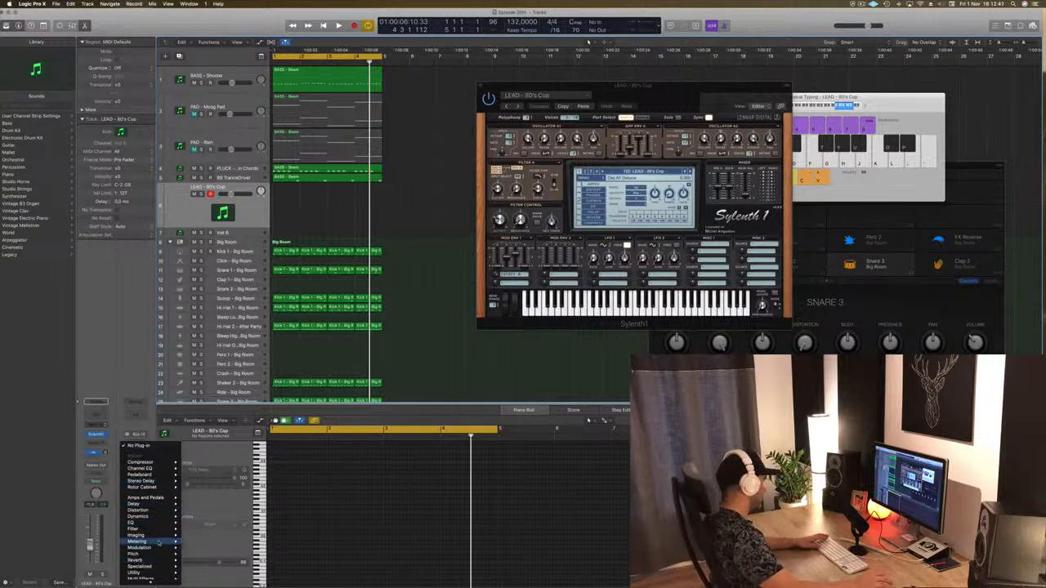
mouse_move(157, 560)
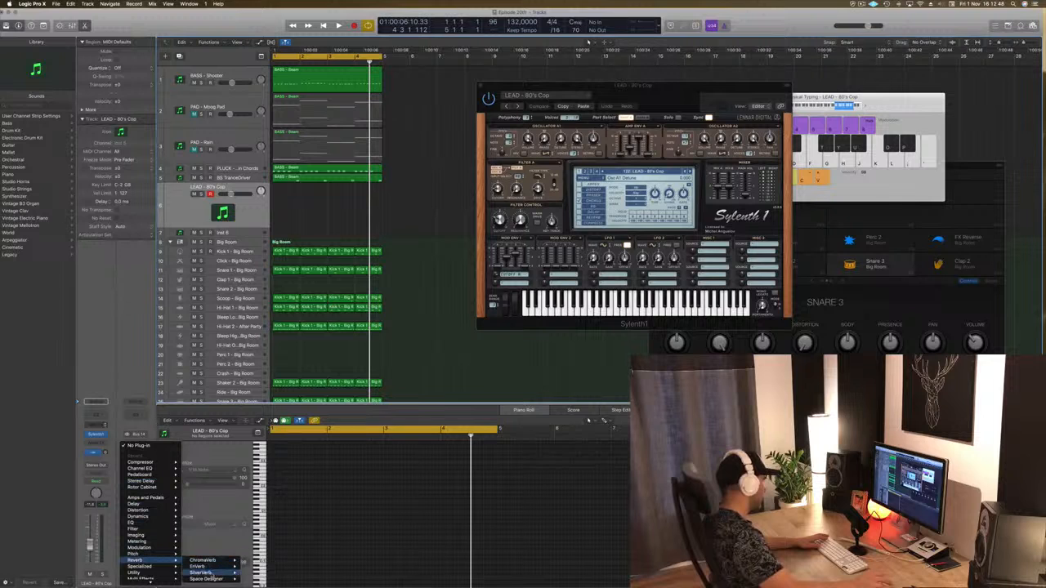
click(259, 572)
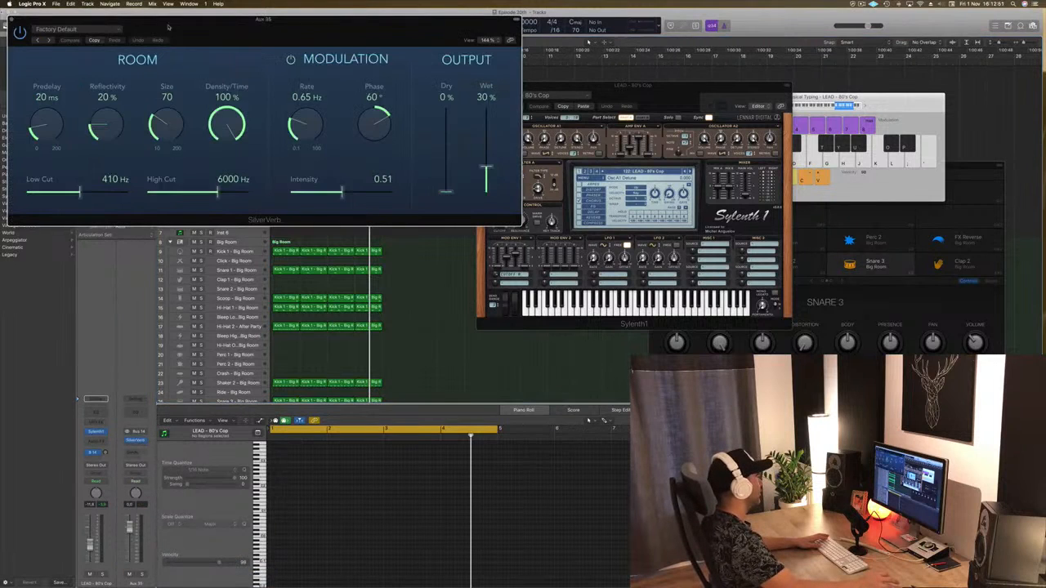
click(93, 33)
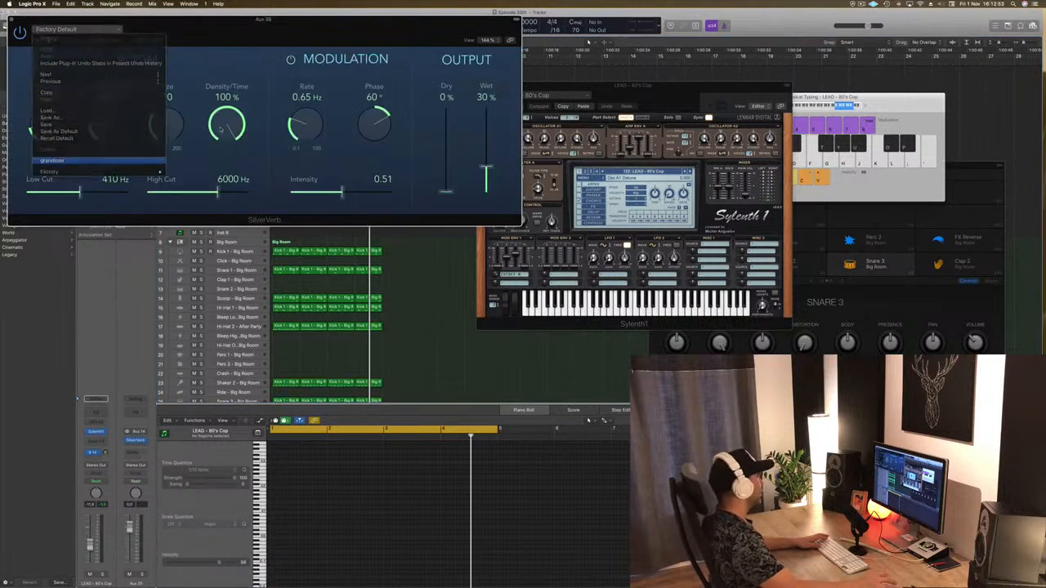
click(150, 166)
drag(299, 29, 535, 41)
click(248, 34)
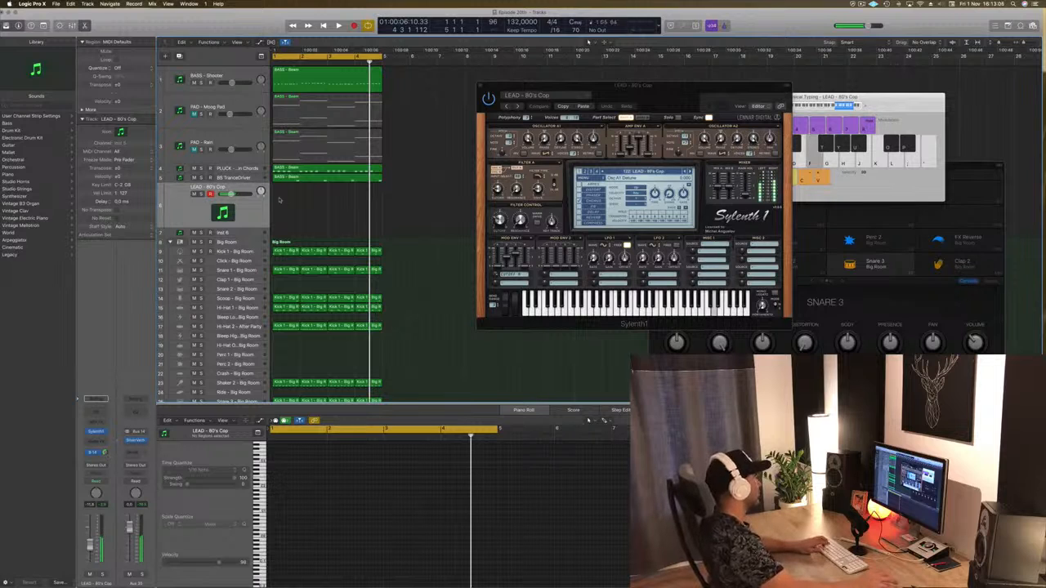
- Insert the Echo delay after the SilverVerb on the aux channel and move its window clear of the synth controls
click(140, 446)
click(139, 447)
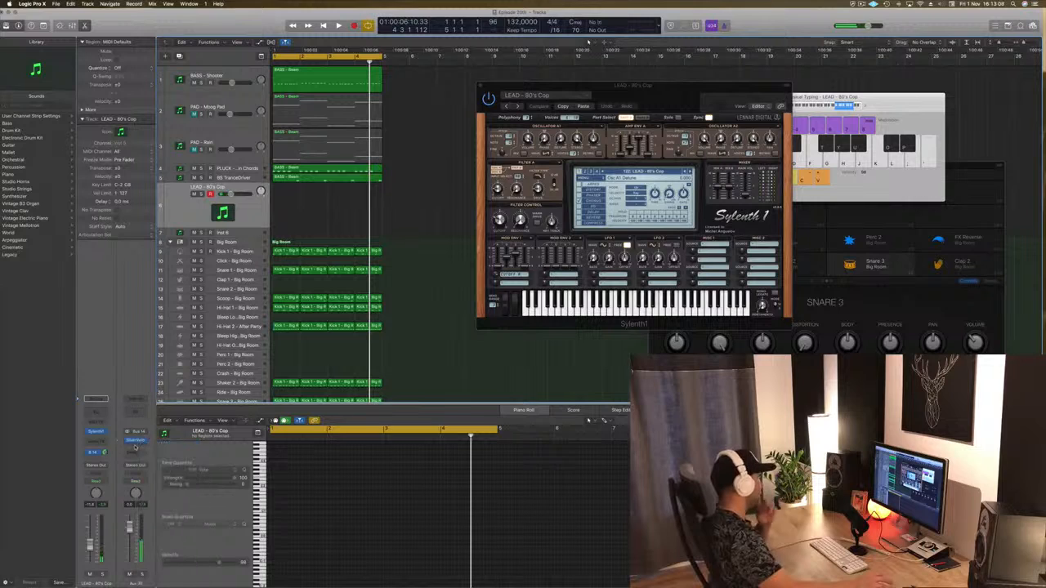
click(137, 451)
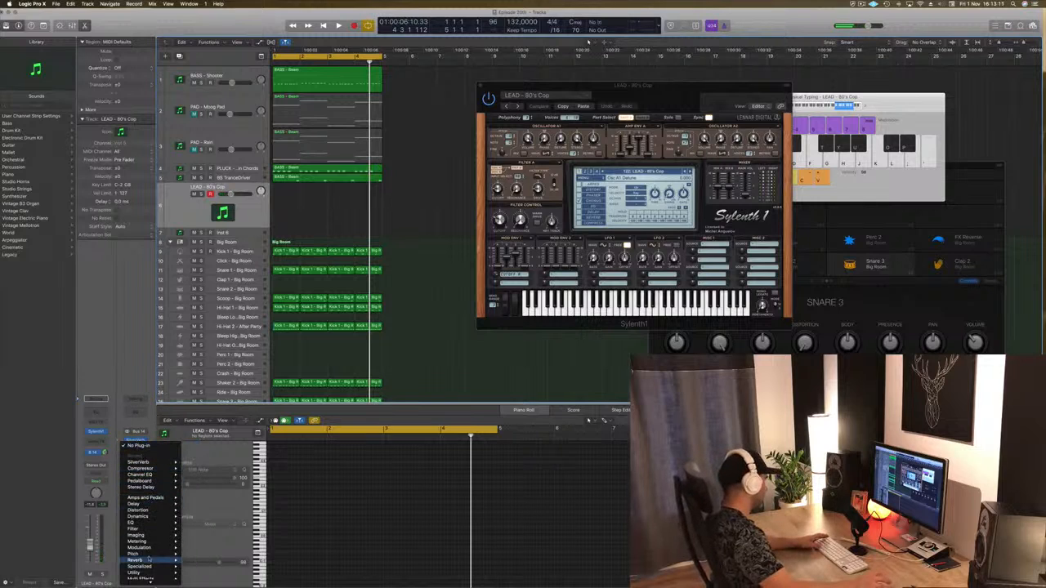
mouse_move(151, 505)
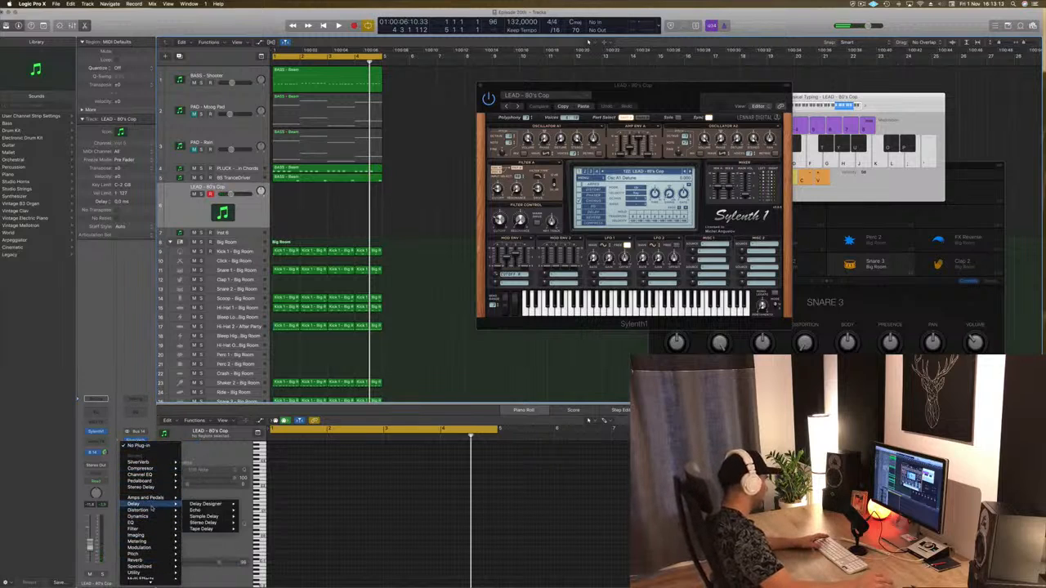
click(253, 510)
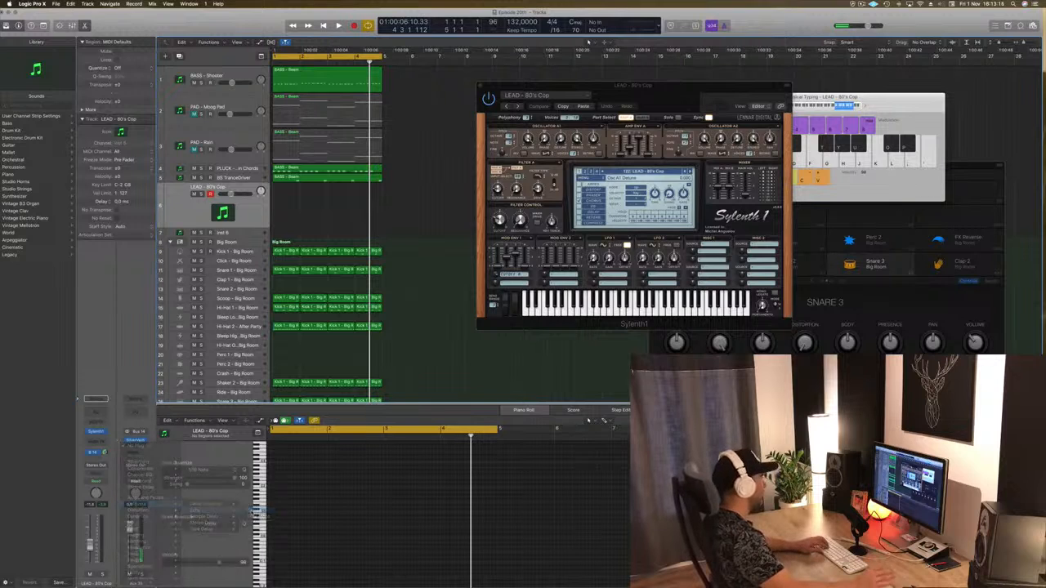
drag(112, 36, 608, 181)
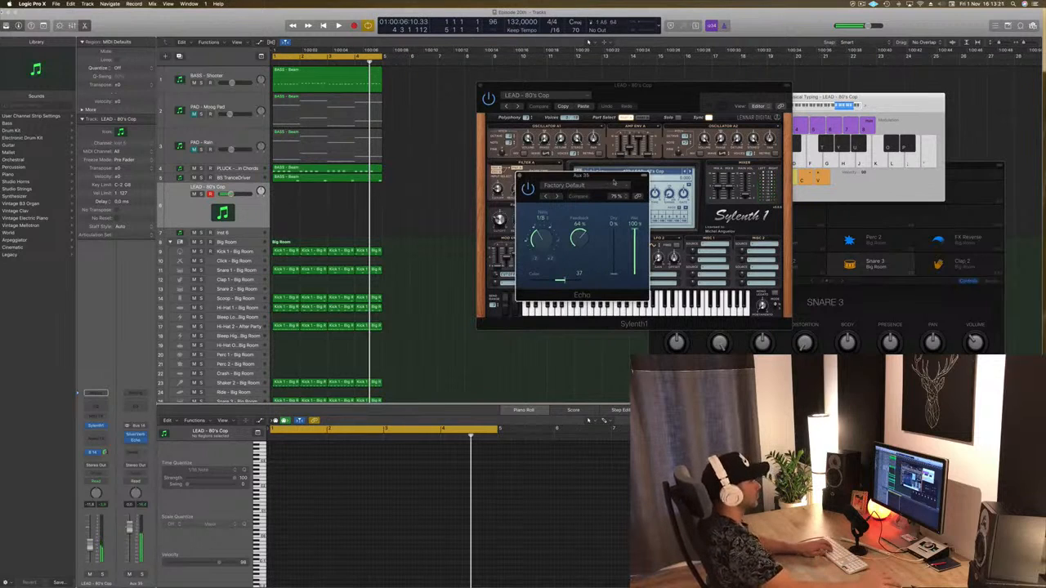
drag(609, 179, 761, 224)
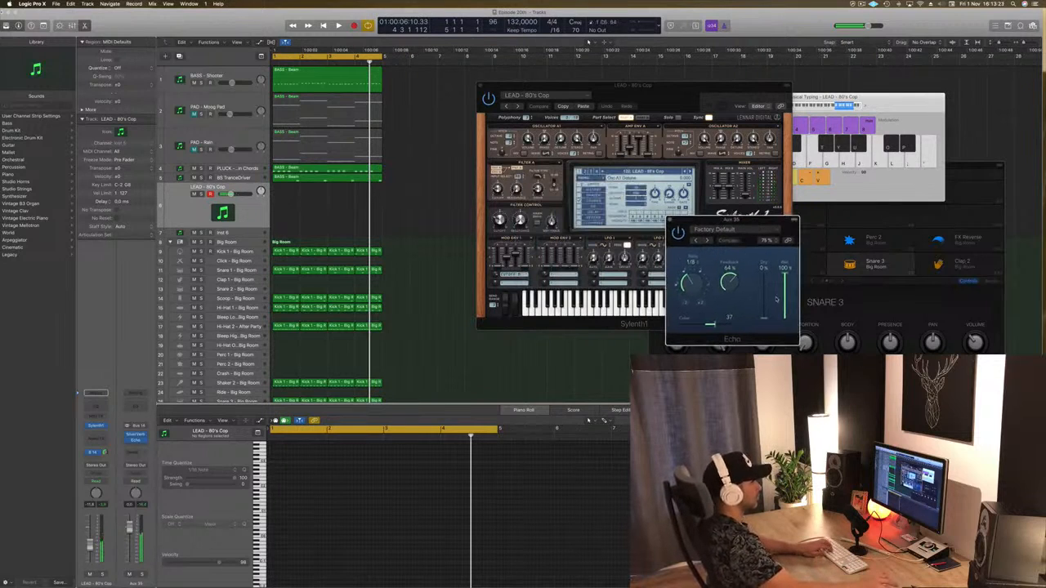
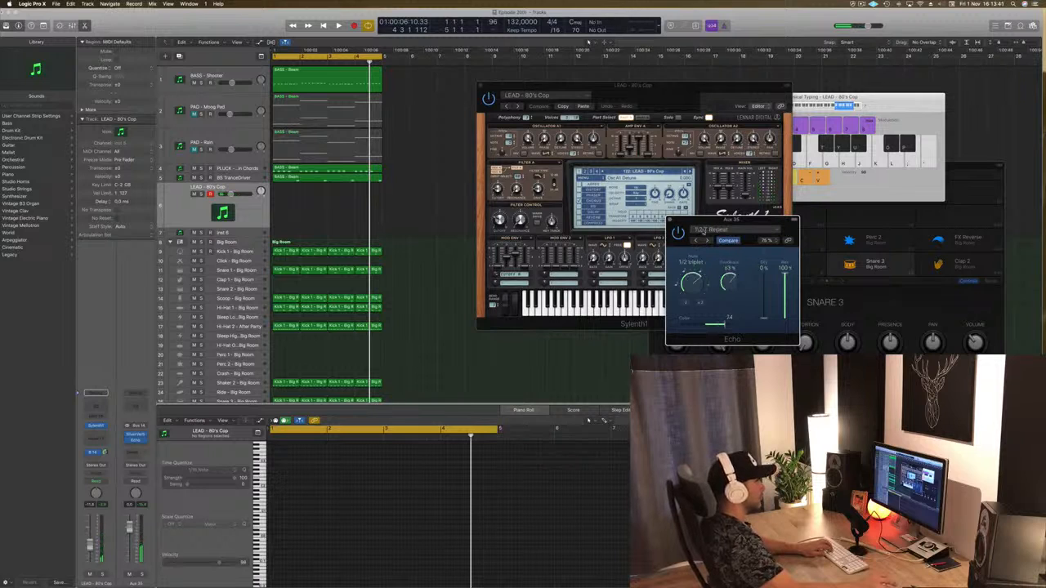
- Return the Echo plug-in to its Factory Default preset
click(702, 232)
click(725, 338)
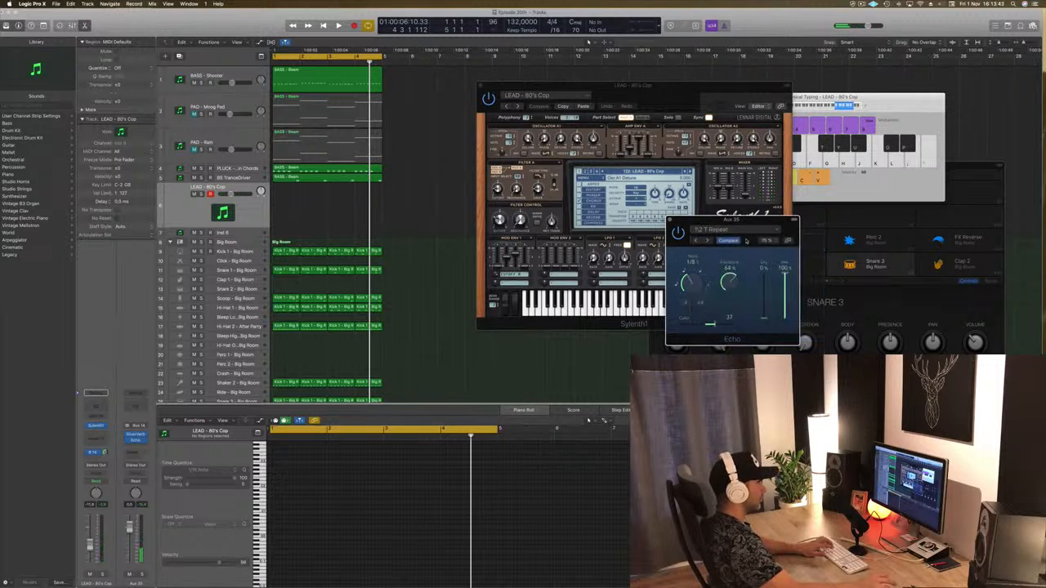
drag(749, 219, 691, 99)
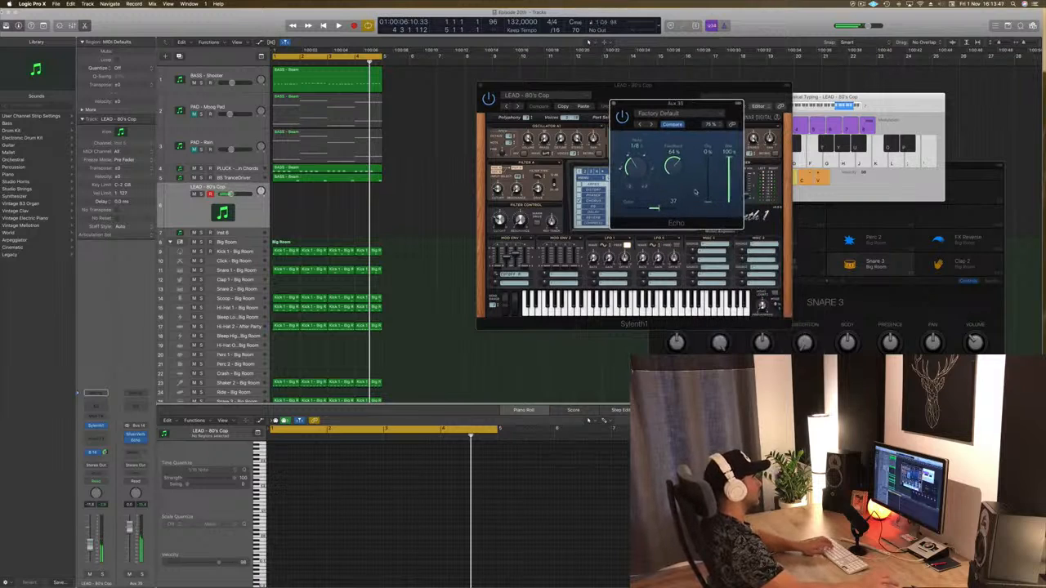
- Lower the lead channel's volume to about -13.2 dB and turn down its Bus 14 send while the loop plays
drag(90, 546, 89, 548)
key(space)
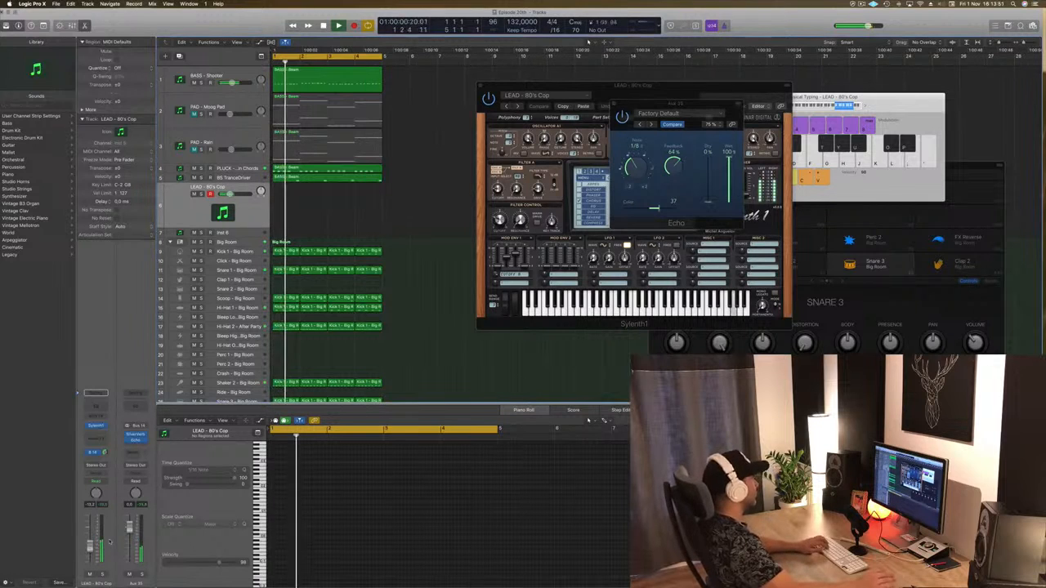
drag(652, 103, 594, 112)
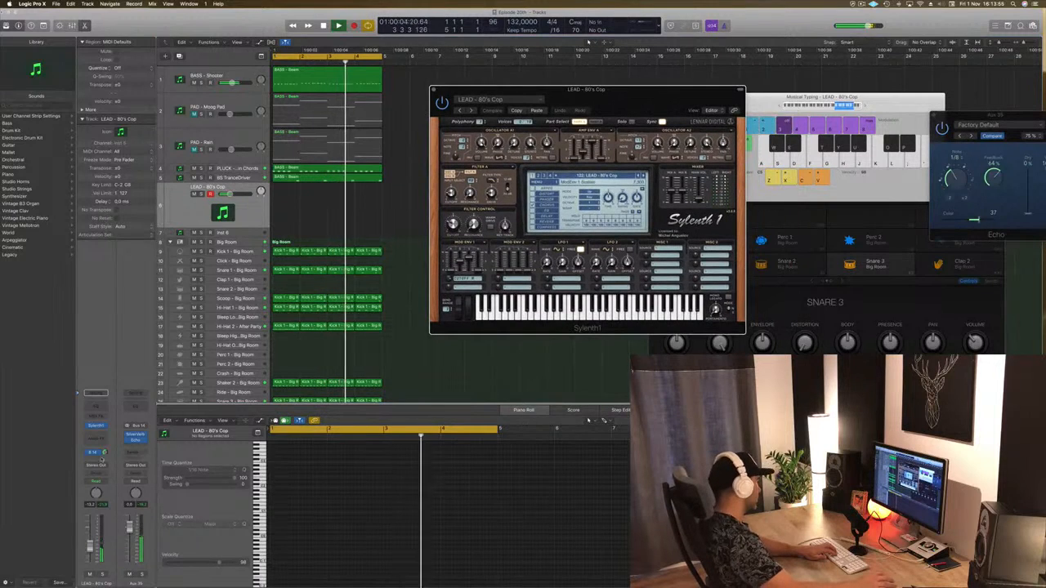
drag(103, 452, 104, 468)
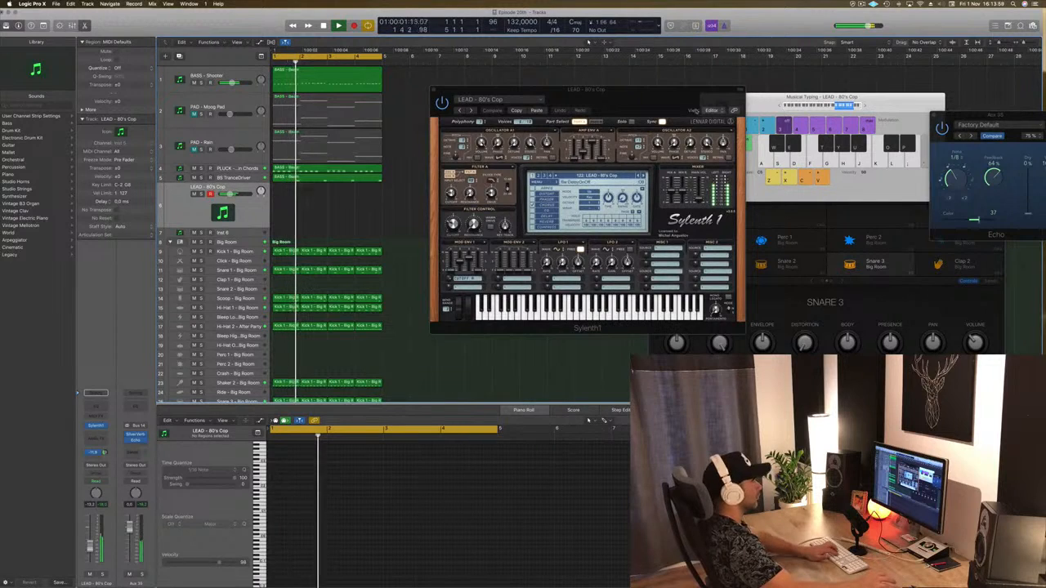
- Advance the Sylenth1 sound to the LEAD - Acid preset and restart the loop to hear it
click(643, 175)
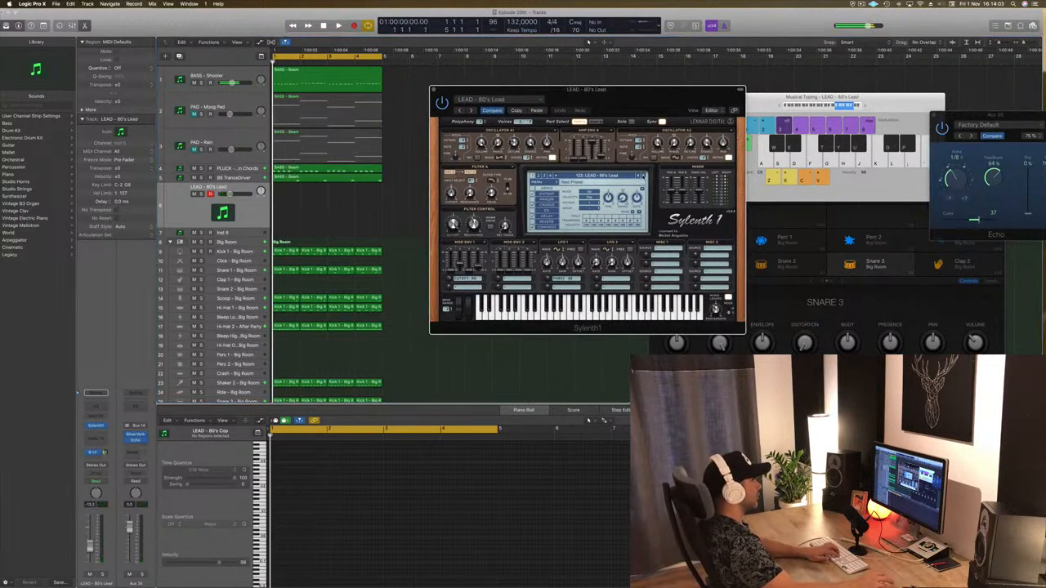
click(643, 176)
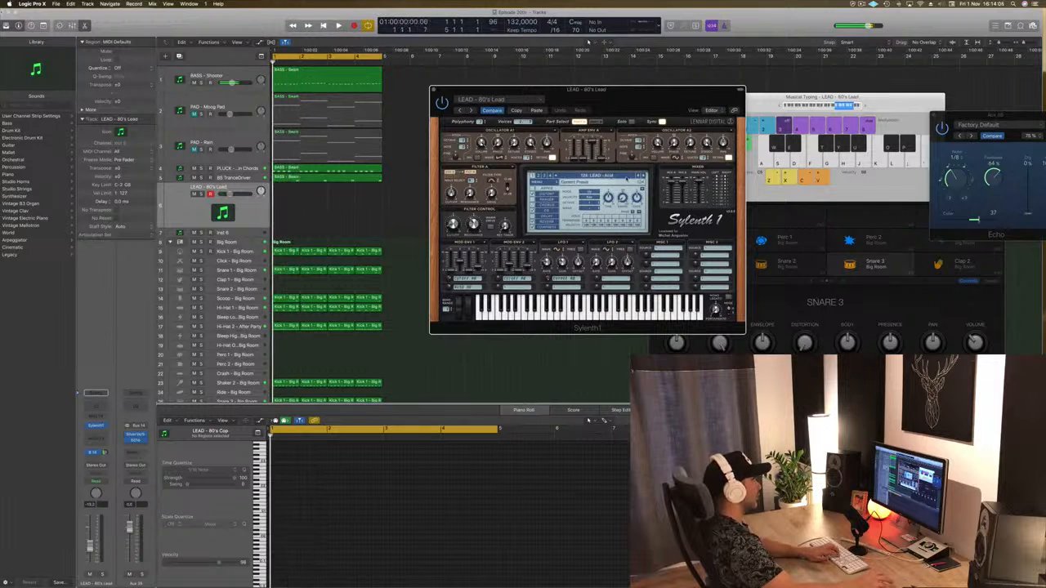
key(space)
click(294, 220)
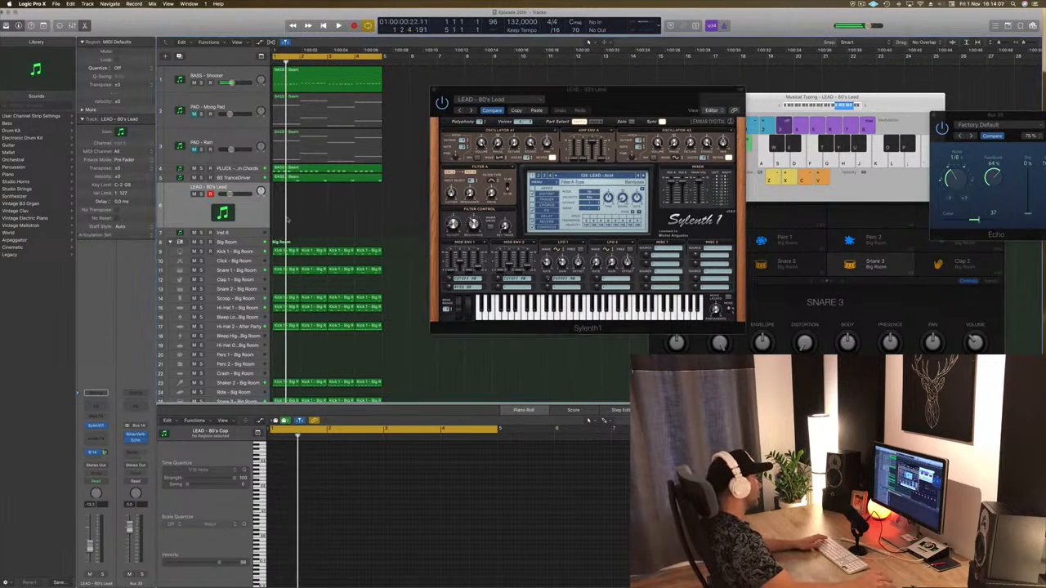
key(space)
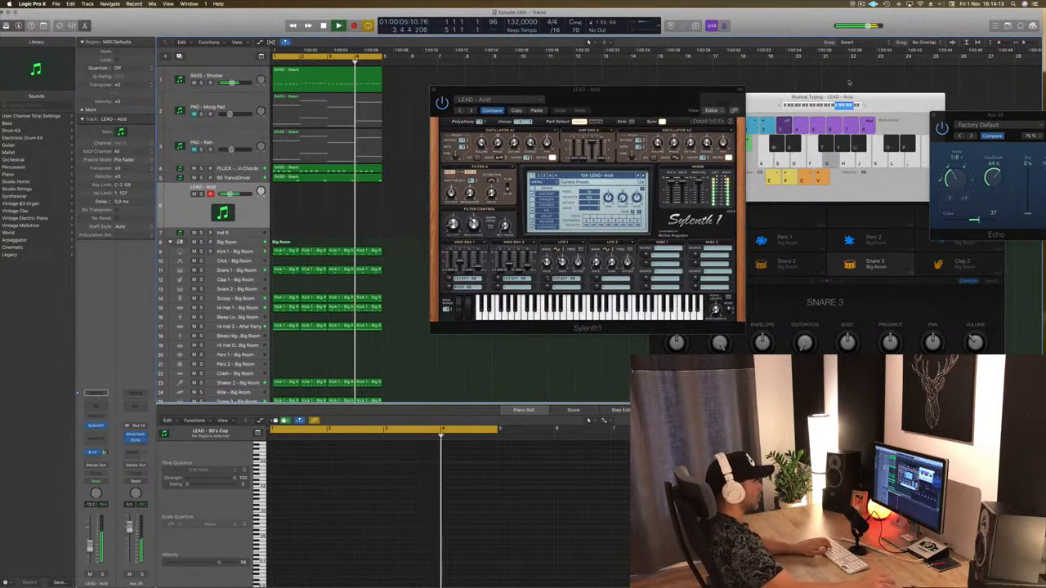
- Shift the musical typing range lower and audition LEAD - Acid over the loop, reducing the lead channel's volume
click(834, 106)
key(j)
drag(649, 96, 630, 89)
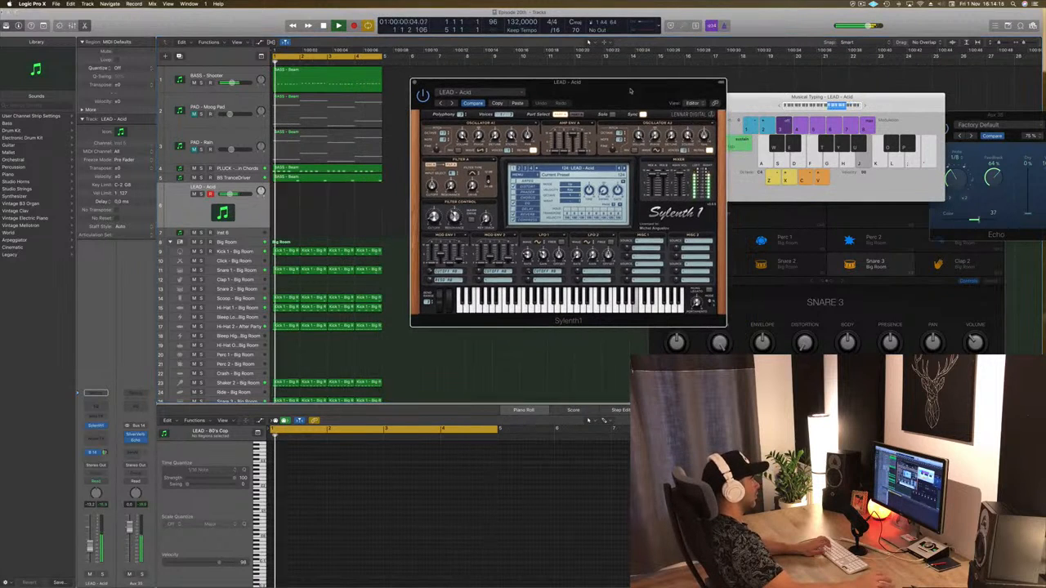
click(50, 577)
key(d)
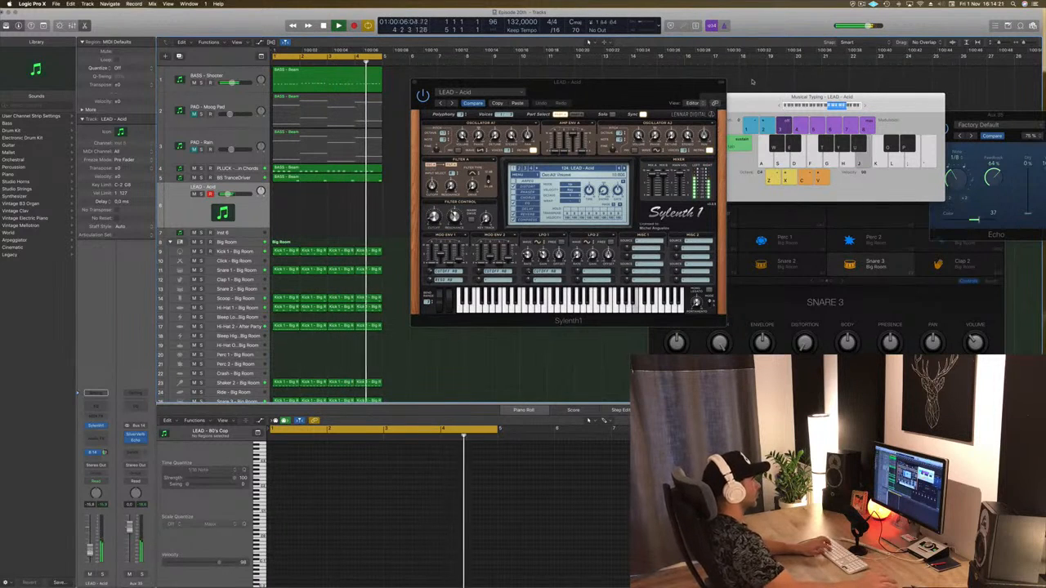
- Audition the Sylenth1 lead presets from LEAD - Acid through LEAD - Altra 2 by playing short melodies over the loop
click(625, 168)
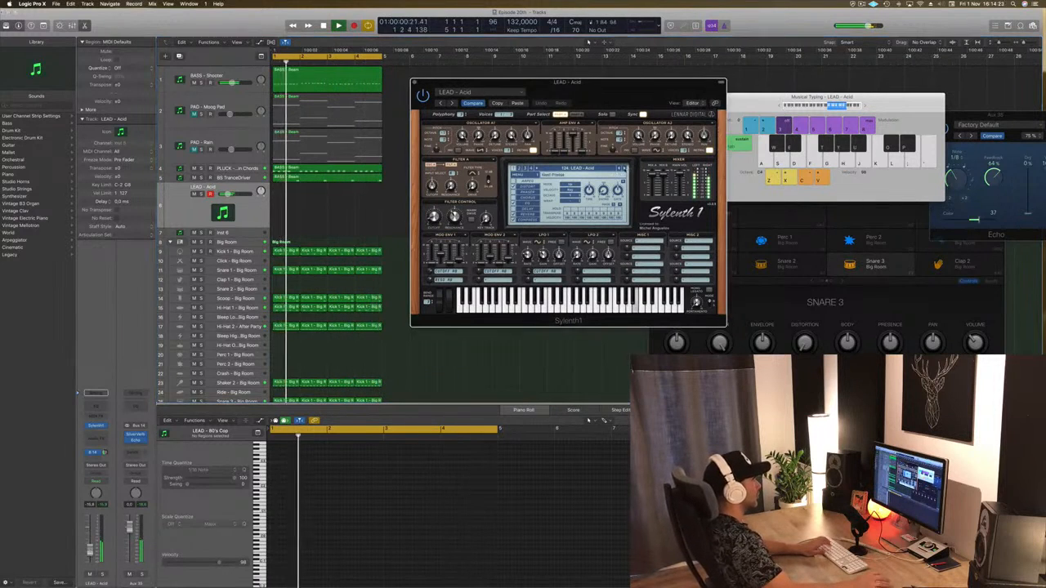
key(d)
key(h)
key(j)
click(625, 168)
key(g)
click(625, 168)
key(g)
key(h)
- Load the LEAD - Bad Ass Saw preset and try out melody notes with it over the loop
click(625, 169)
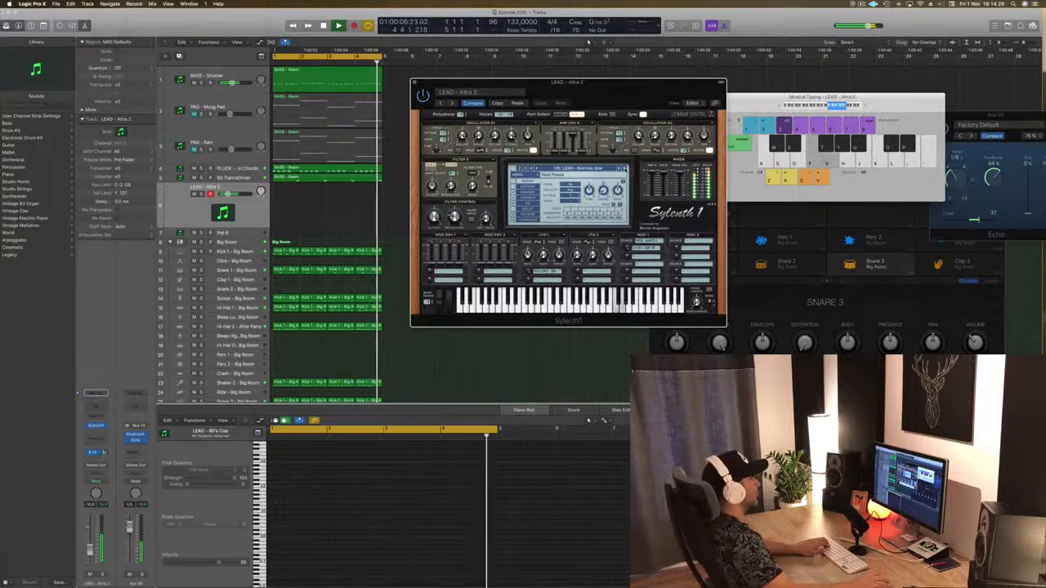
key(g)
key(h)
key(g)
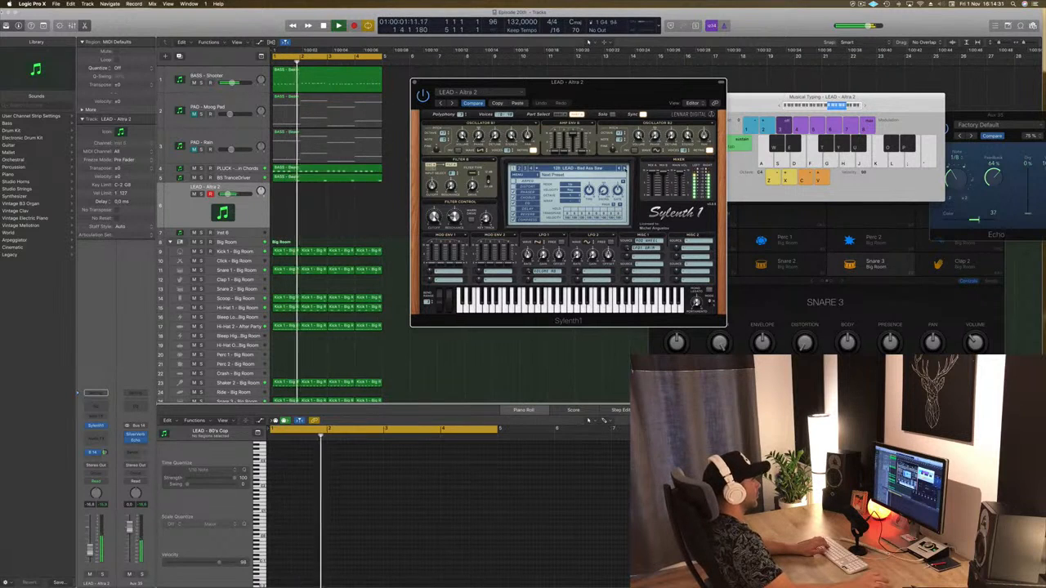
key(g)
key(d)
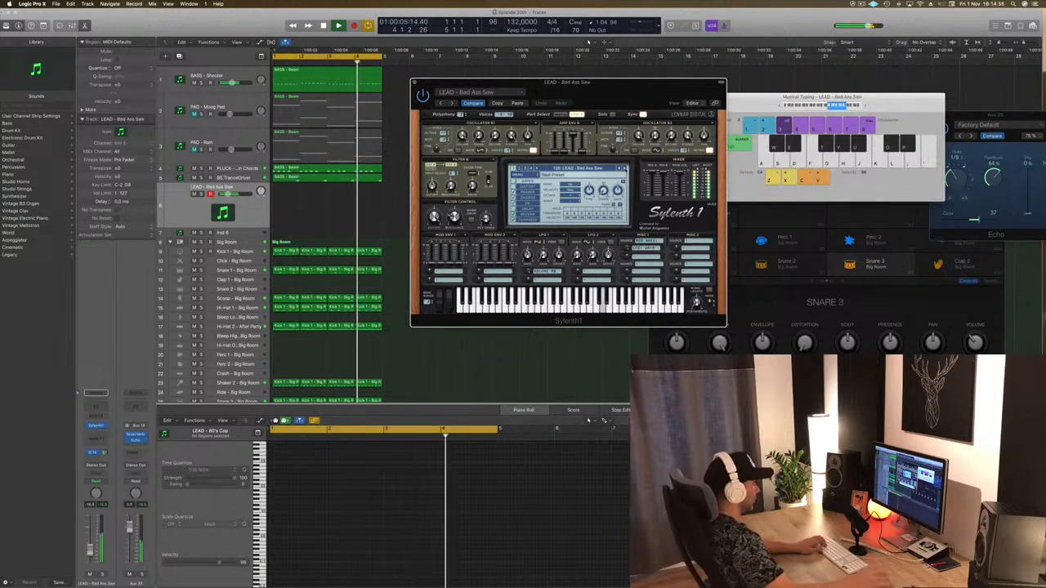
key(h)
- Audition the presets following LEAD - Bad Ass Saw up to LEAD - Brazil 1
click(626, 169)
key(h)
key(f)
click(626, 170)
click(625, 169)
click(626, 169)
click(626, 169)
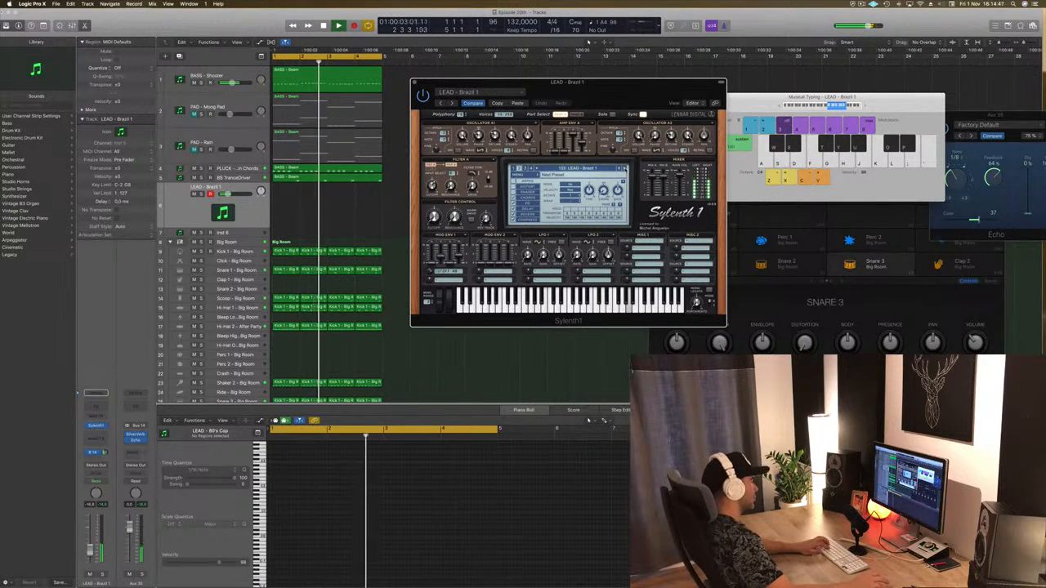
- Audition the Sylenth1 presets after LEAD - Brazil 1 up to LEAD - Burning Up by playing single notes over the loop
click(626, 169)
click(626, 170)
click(626, 169)
key(h)
key(f)
click(626, 169)
key(g)
key(apostrophe)
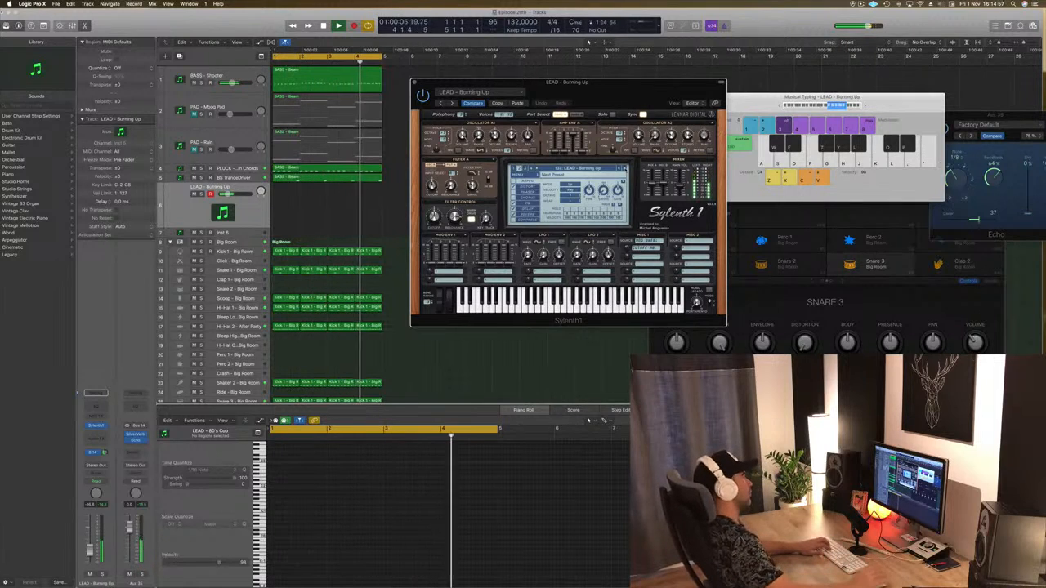
- Continue through the lead presets via LEAD - Central Park to LEAD - Discover Trance, trying notes with them over the loop
key(j)
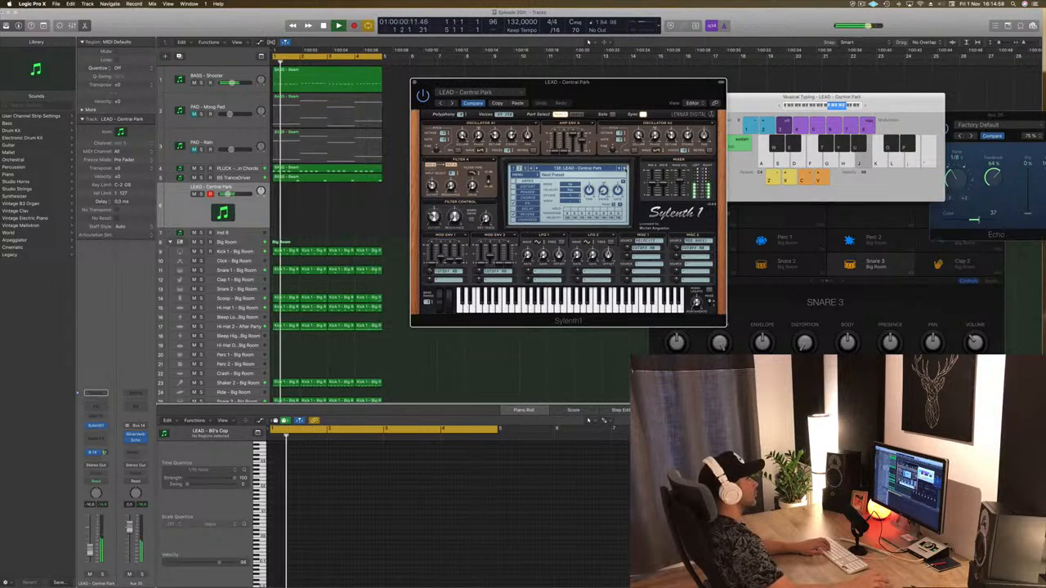
click(625, 168)
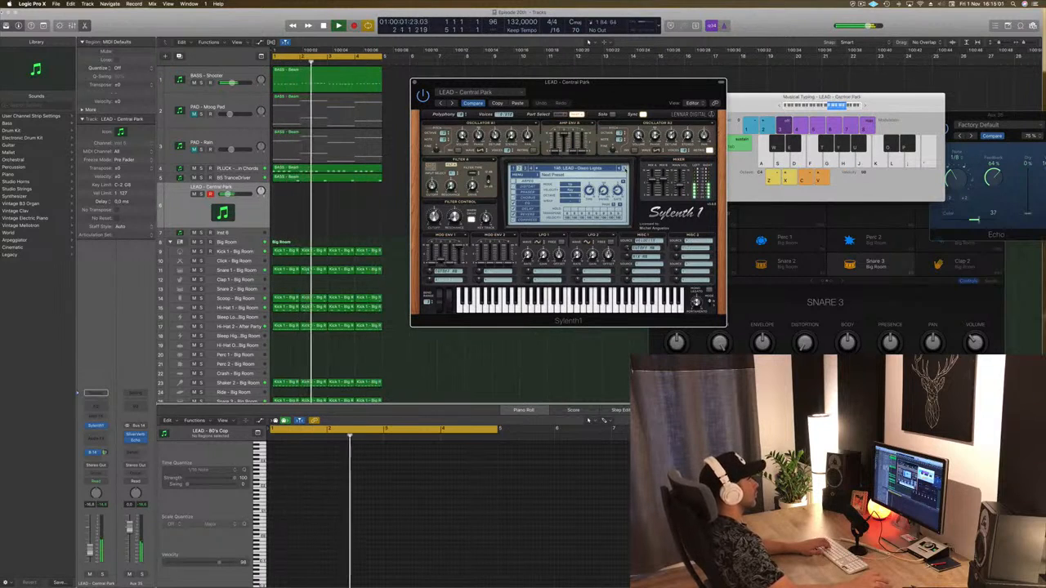
click(625, 168)
key(d)
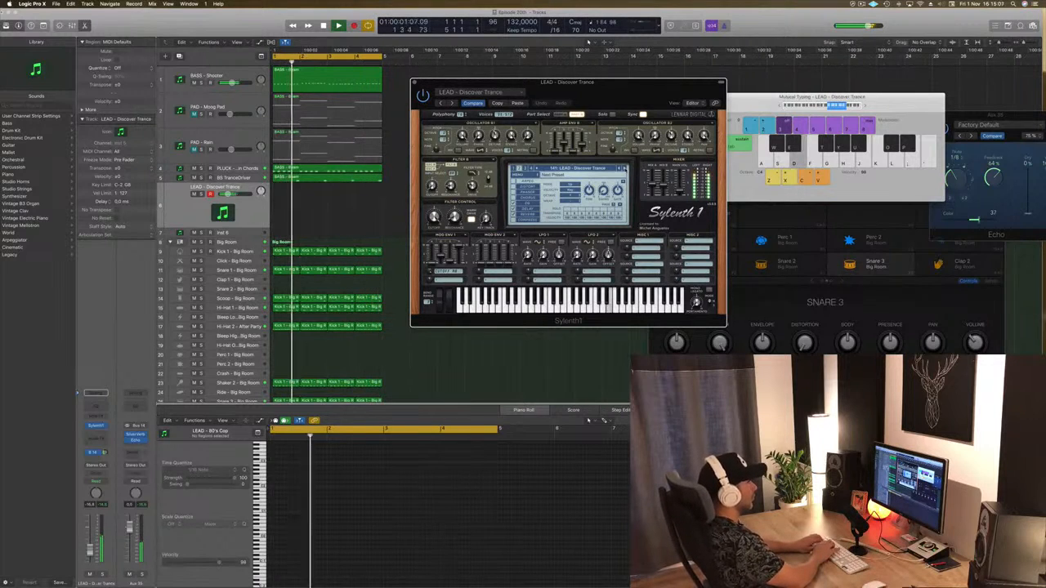
- Record a short lead melody over the four-bar loop on the LEAD - Discover Trance track
key(r)
key(d)
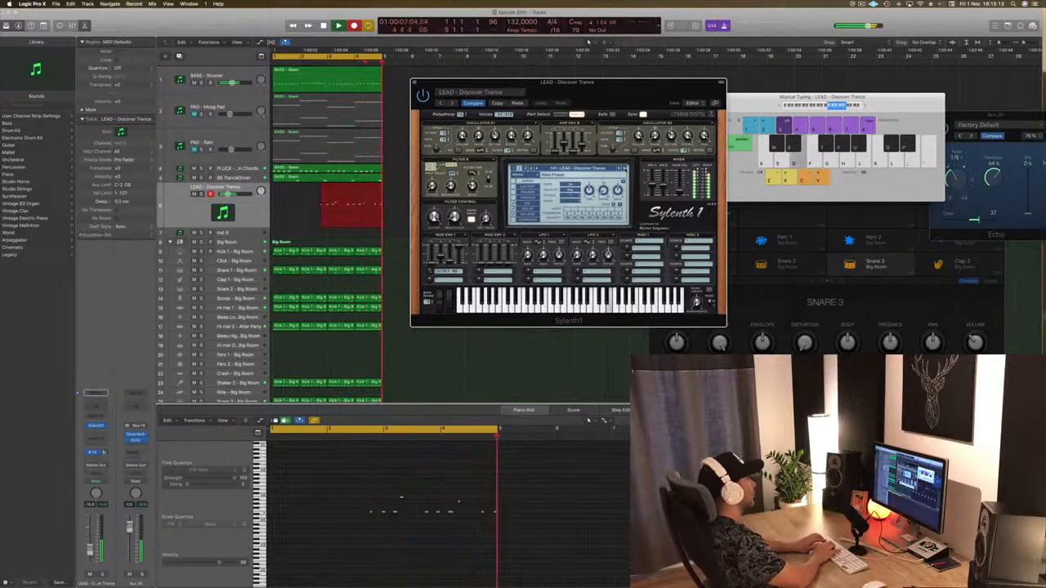
key(d)
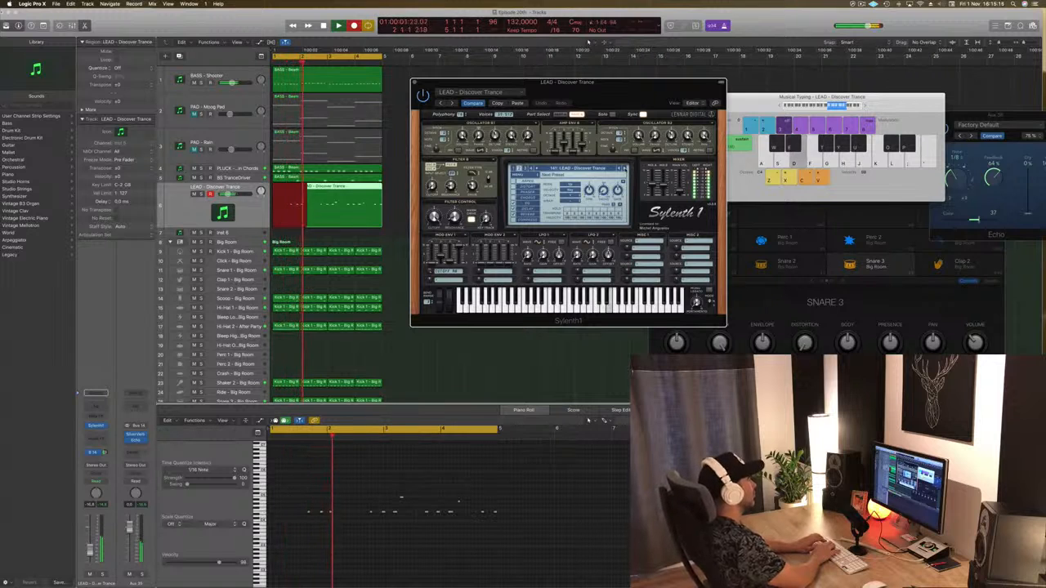
key(space)
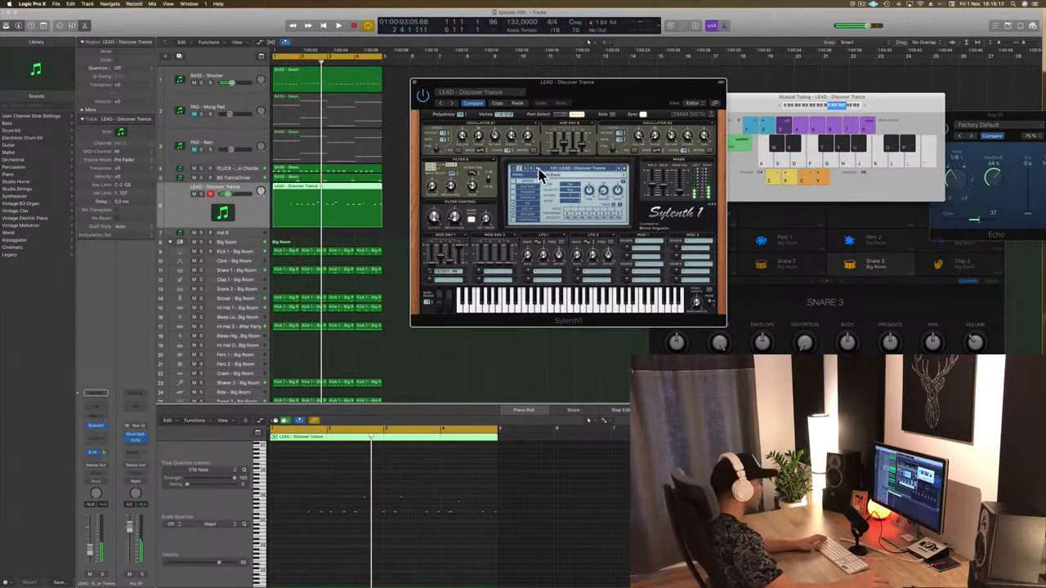
- Select all recorded lead notes, then shorten the region to three bars so the melody starts at bar 1
click(404, 545)
key(super+a)
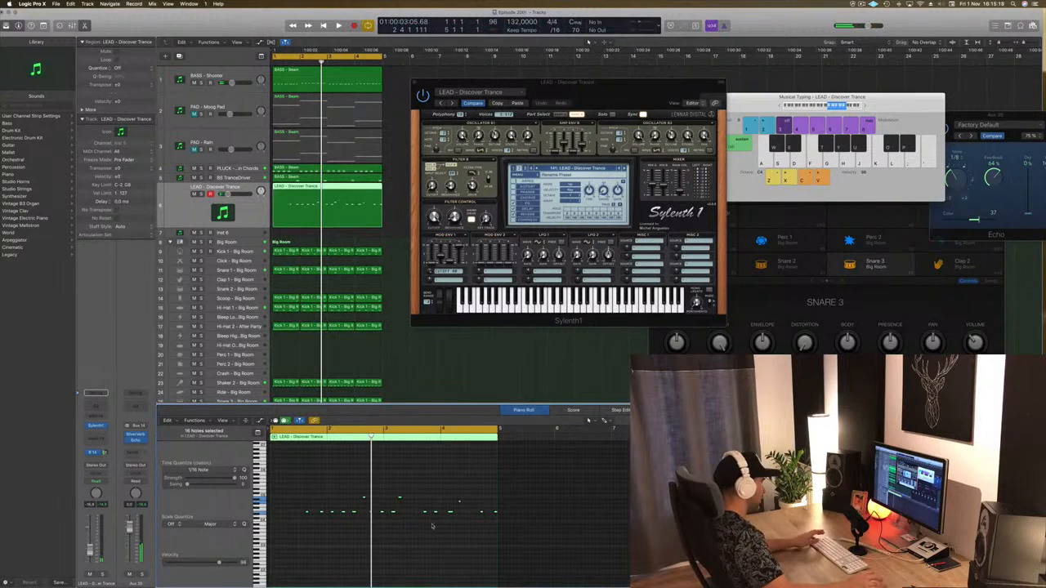
key(Return)
key(space)
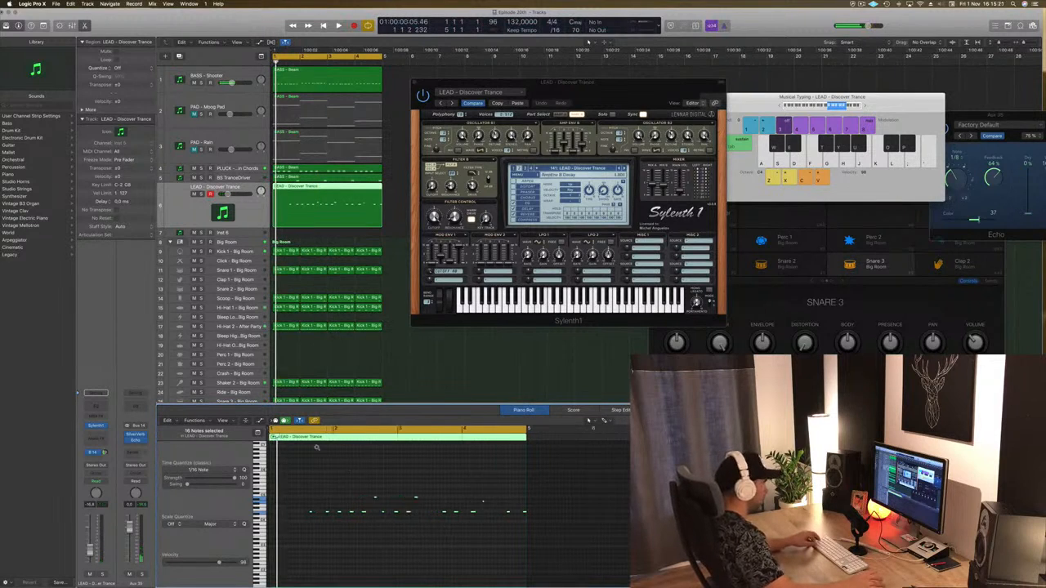
drag(298, 187, 328, 188)
click(288, 189)
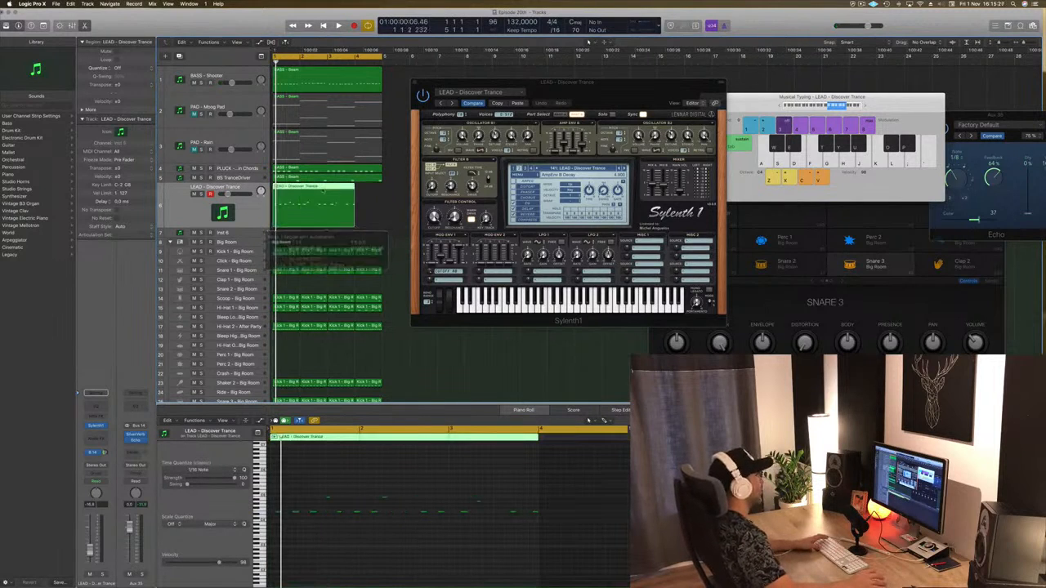
- Play back the trimmed melody and delete the notes after the first bar, keeping its opening five-note phrase
key(space)
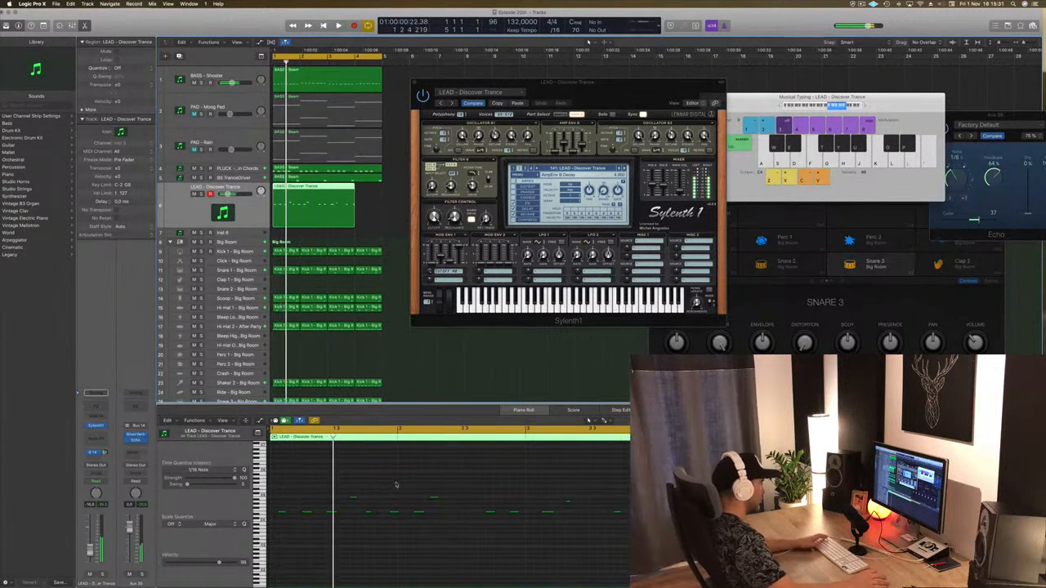
key(space)
drag(392, 478, 631, 557)
key(space)
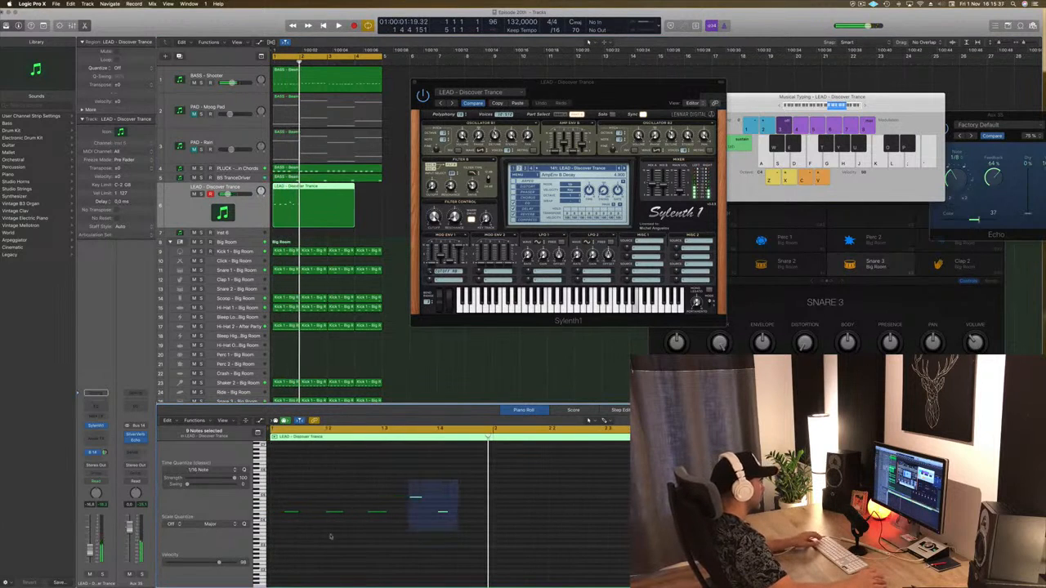
- Copy the five-note phrase from bar 1 exactly one bar later and listen to the result
drag(290, 515, 512, 518)
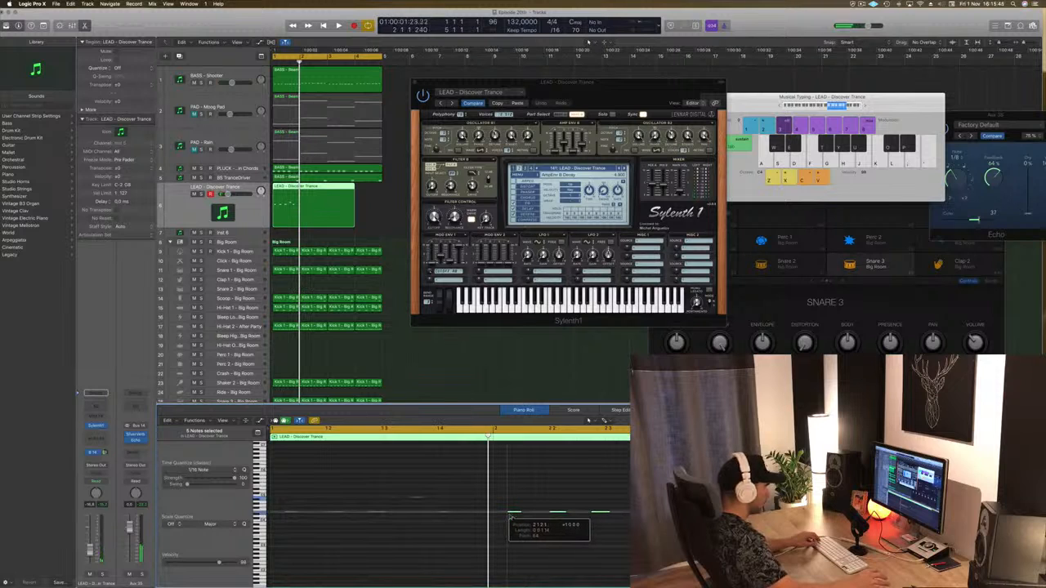
drag(513, 517, 513, 517)
key(space)
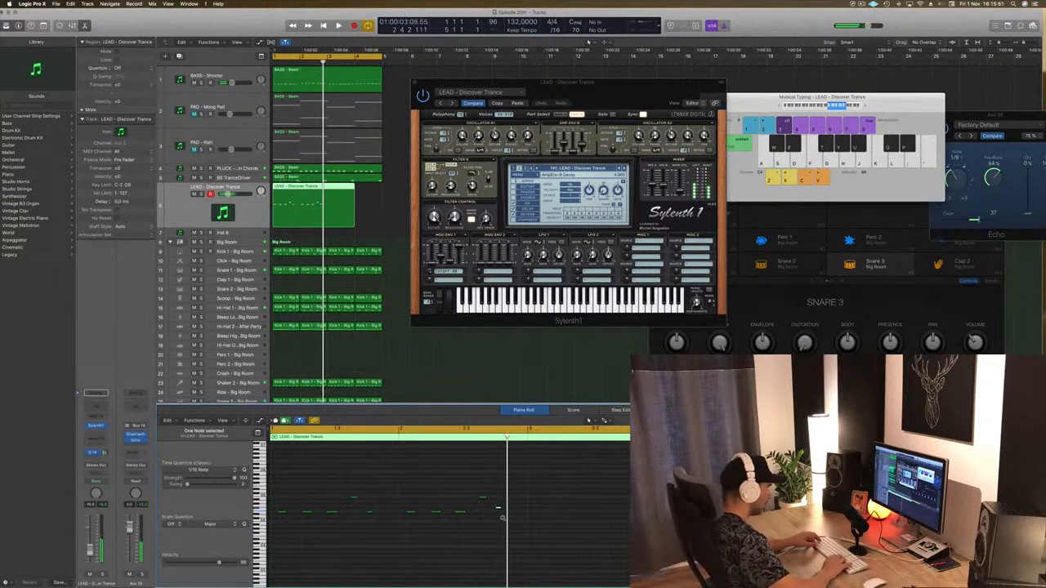
- Raise the last note of both the first and second phrase while replaying the loop from the start
key(Return)
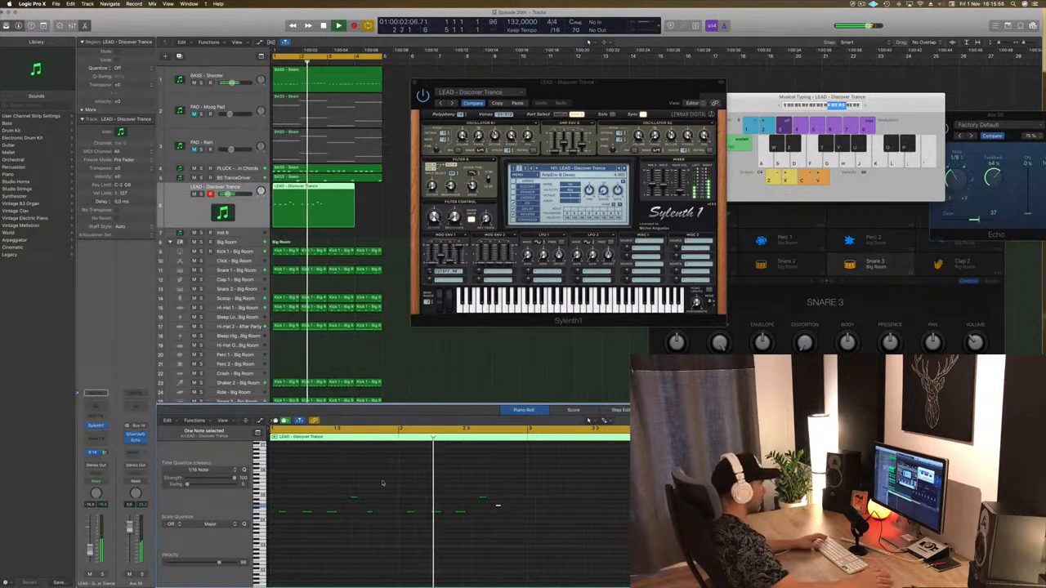
key(Return)
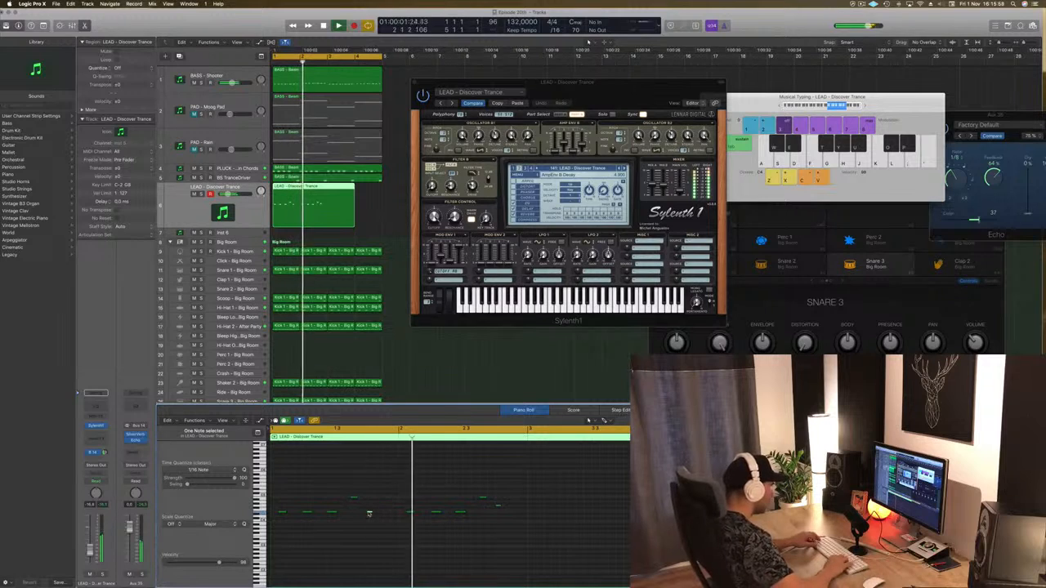
key(Return)
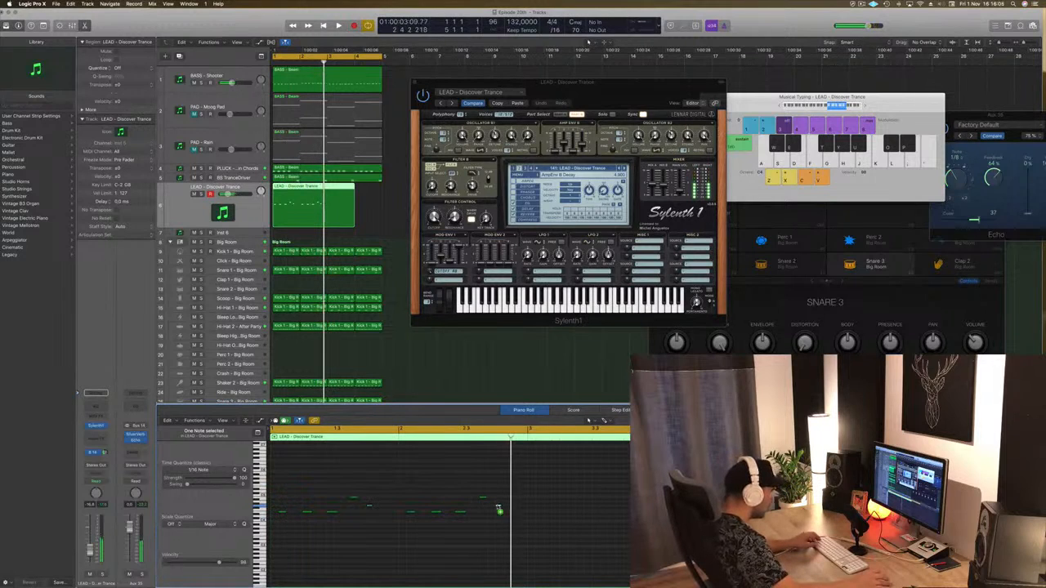
- Add a lower closing note right after the last note of the second phrase and play it back
drag(511, 511, 511, 522)
key(space)
click(411, 501)
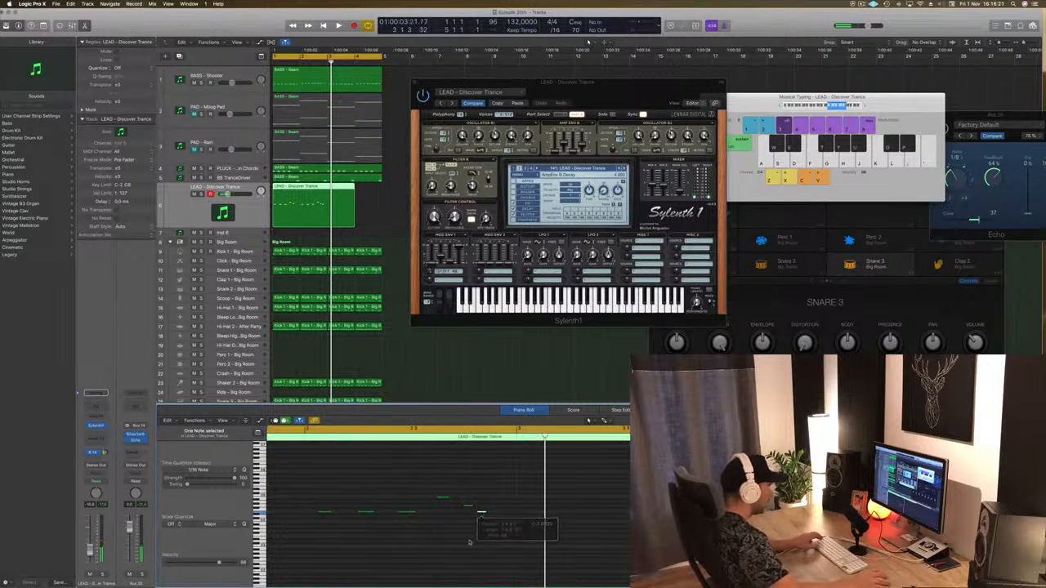
key(space)
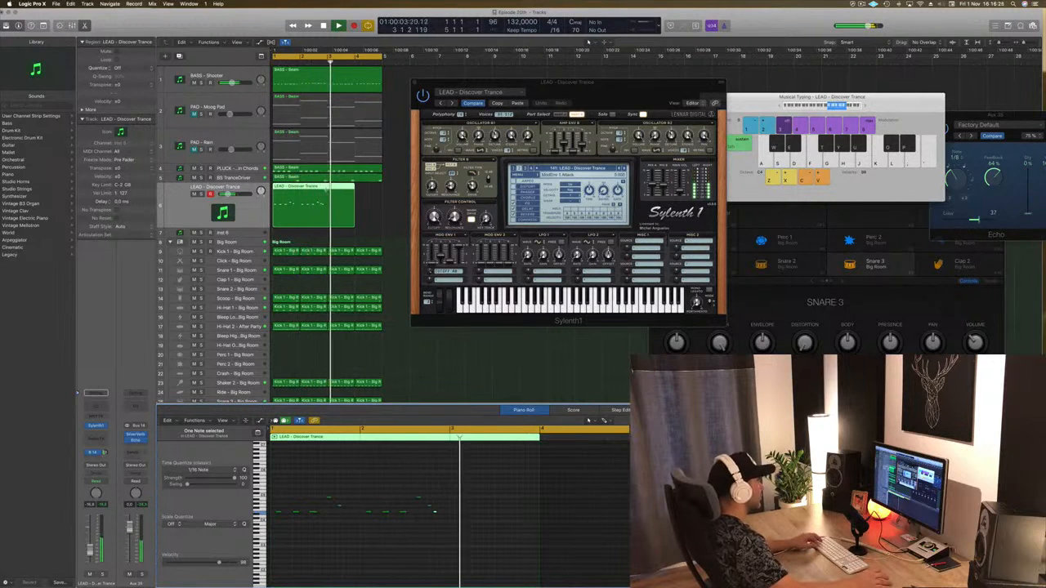
- Cut the lead region off at bar 3, then shift its final note slightly later and listen
super+double_click(327, 193)
key(Delete)
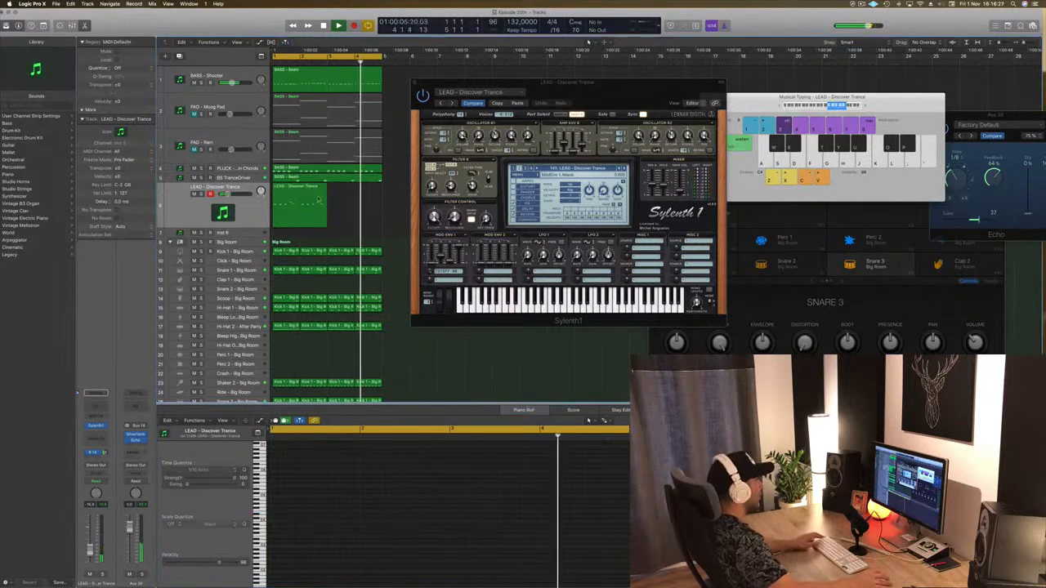
click(319, 199)
click(434, 515)
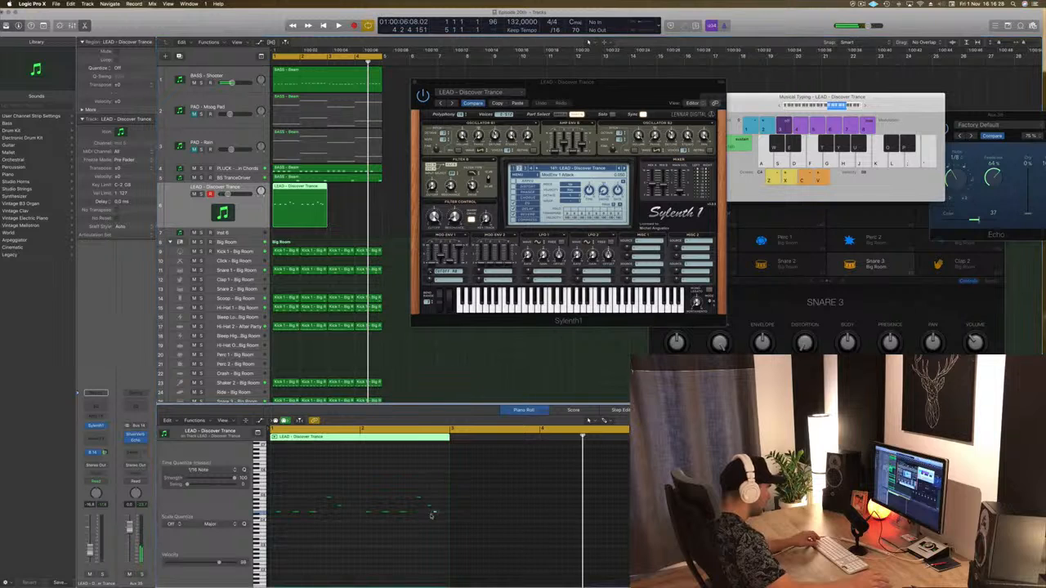
key(space)
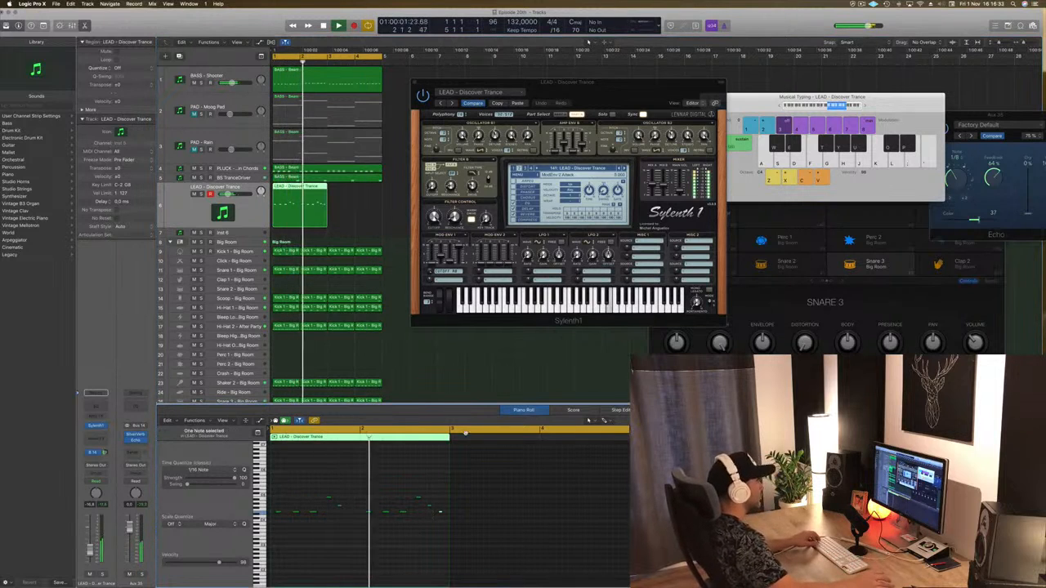
- Copy the two-bar lead region to bar 3, select both regions and play back the complete loop
key(Return)
drag(304, 185, 367, 193)
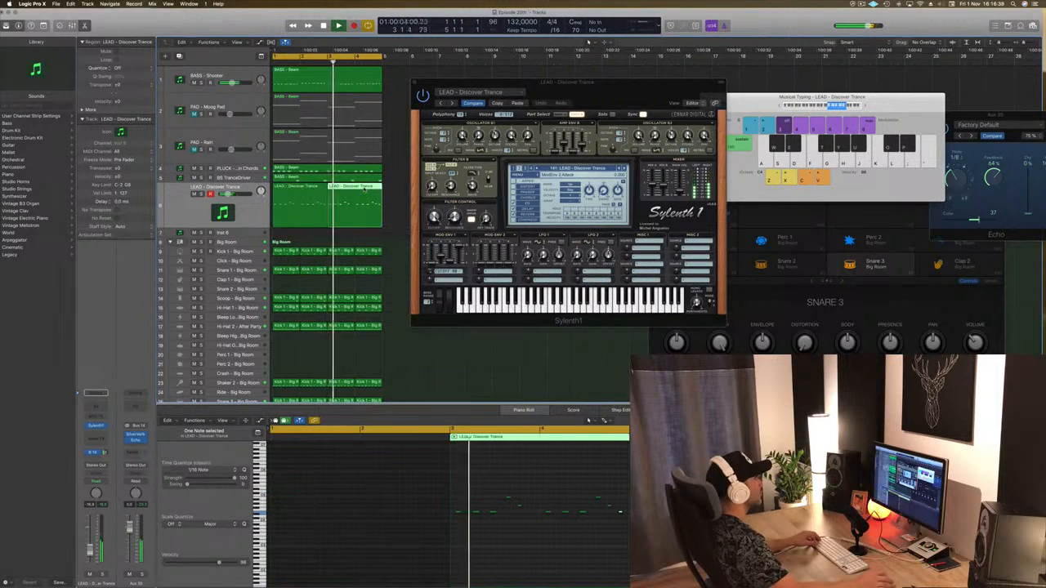
key(Return)
drag(666, 83, 693, 85)
key(space)
click(252, 219)
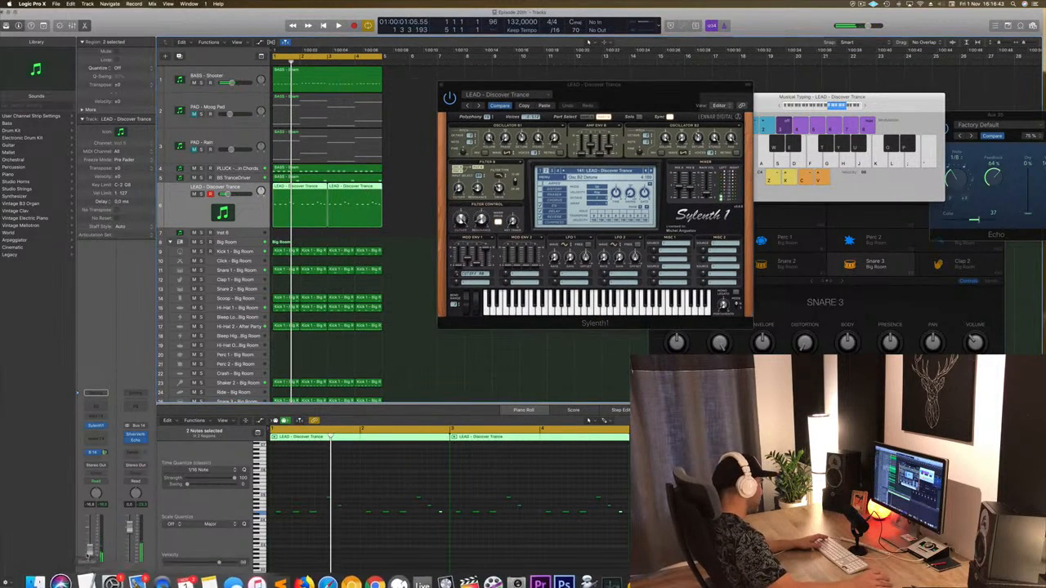
key(space)
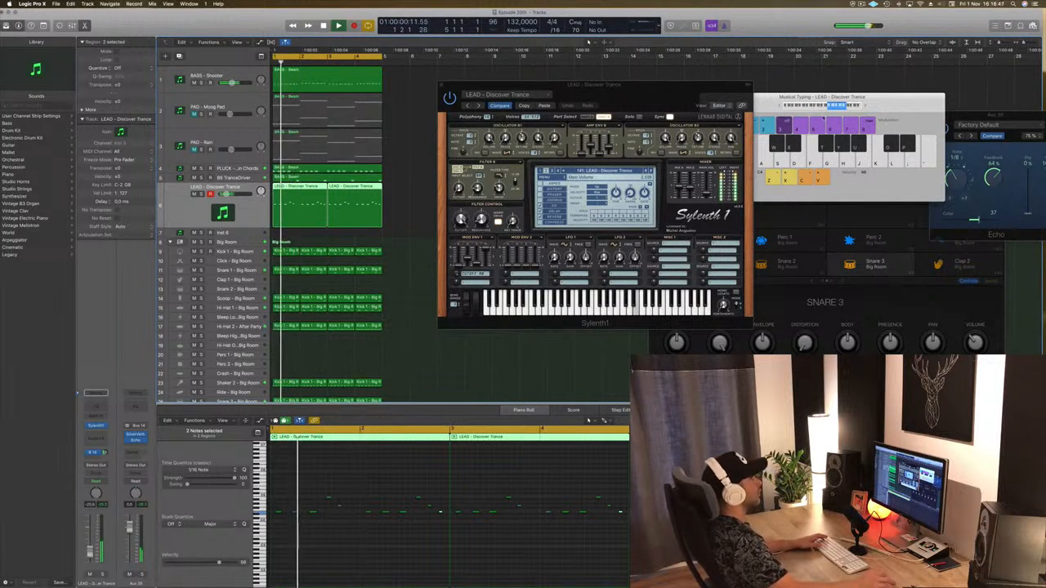
- Audition presets from LEAD - Distorted Chord to LEAD - Distorted Pleasure against the recorded melody and raise the lead channel's volume slightly
drag(648, 91, 543, 162)
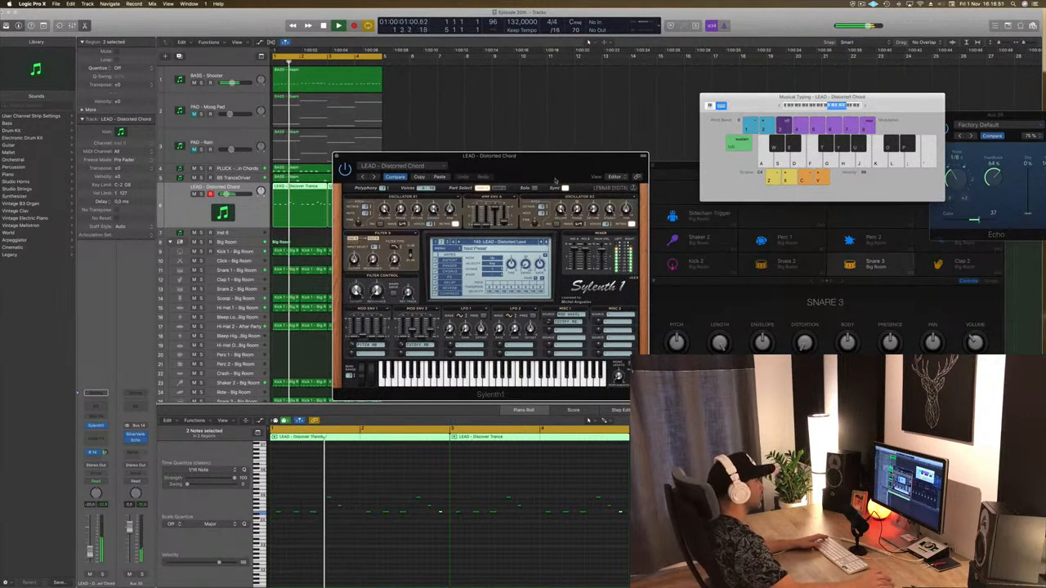
drag(555, 180, 688, 165)
click(674, 223)
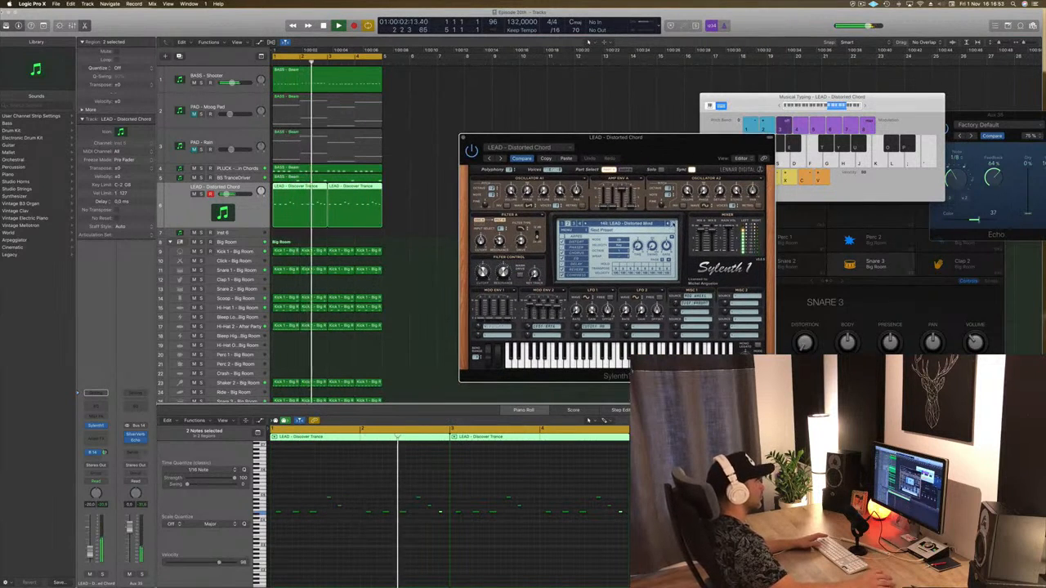
click(674, 223)
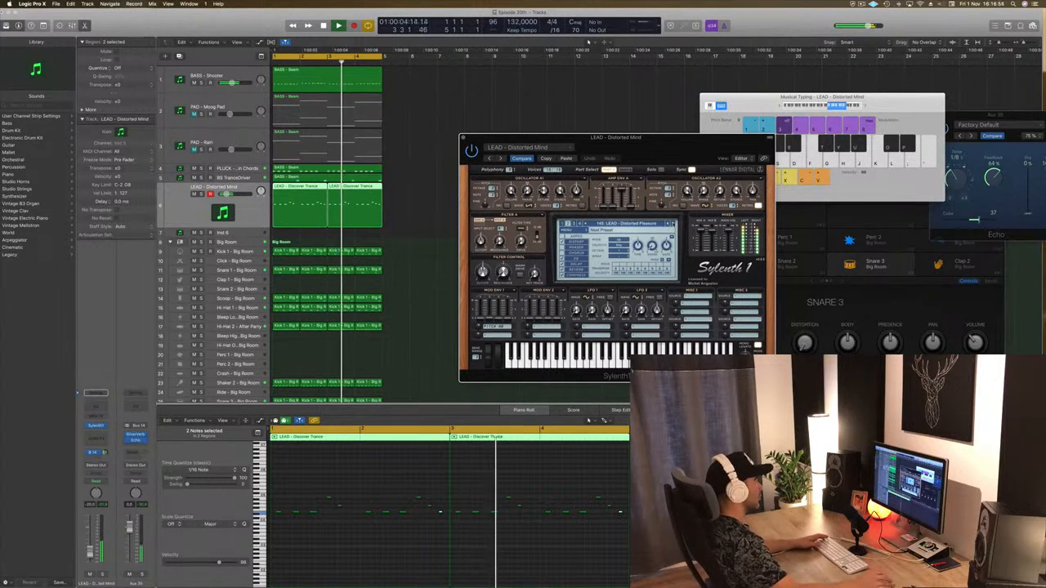
drag(89, 555, 90, 551)
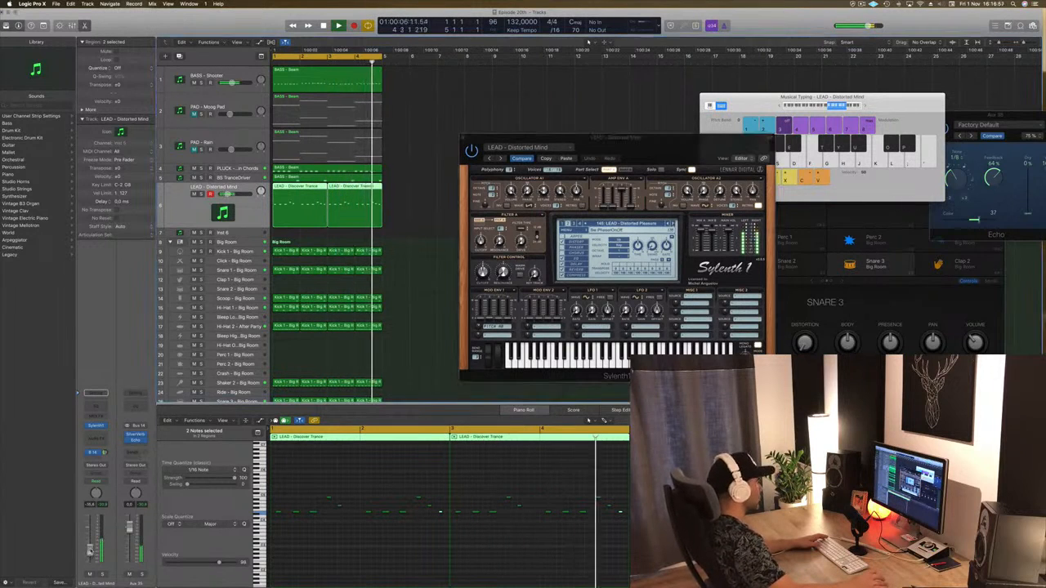
- Transpose all notes in both lead regions down one octave
click(372, 570)
key(super+a)
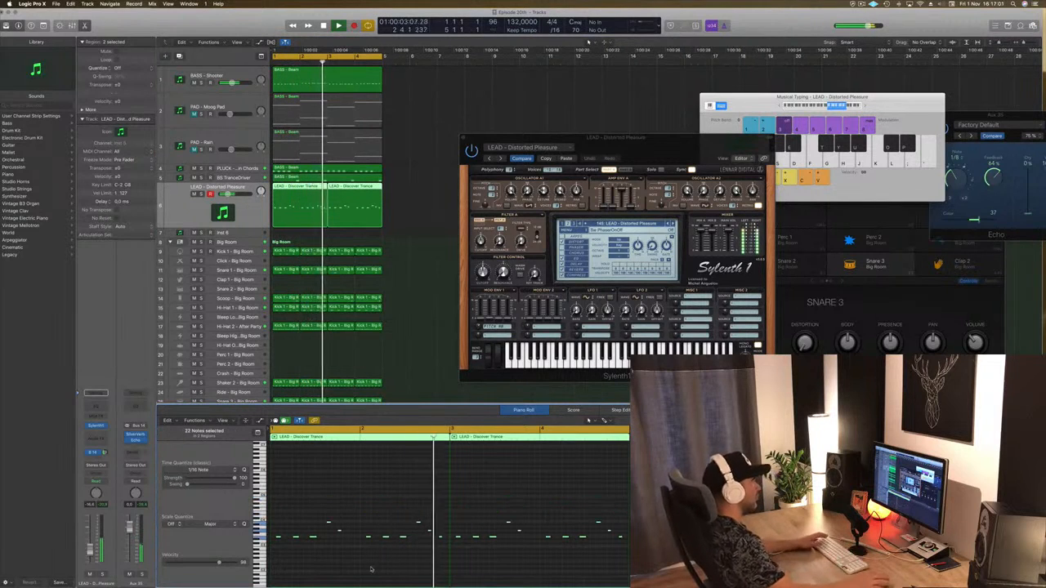
drag(627, 137, 609, 133)
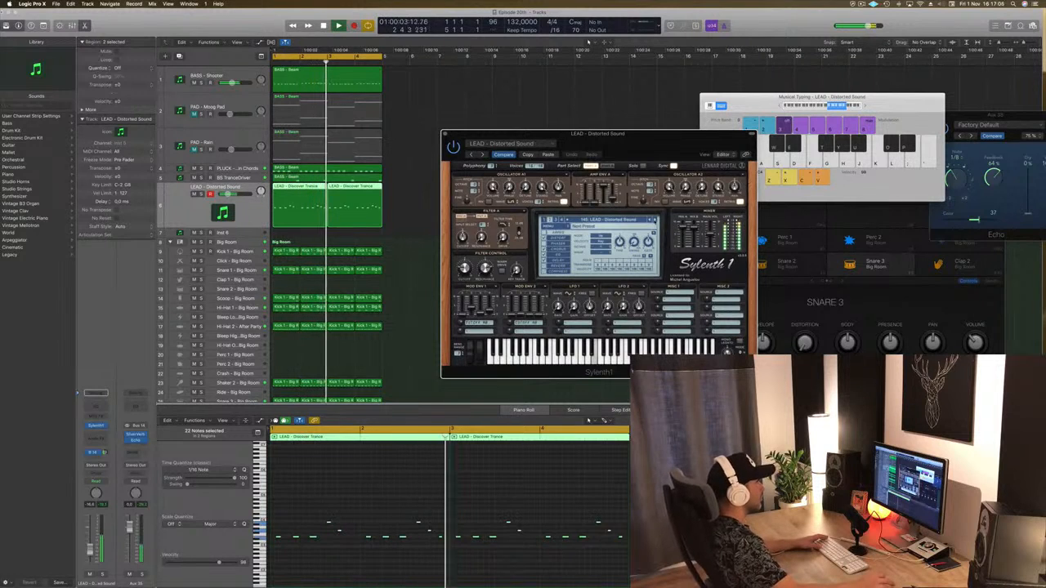
- Load the LEAD - Divine preset for the melody and readjust the lead channel's volume
drag(627, 148, 674, 129)
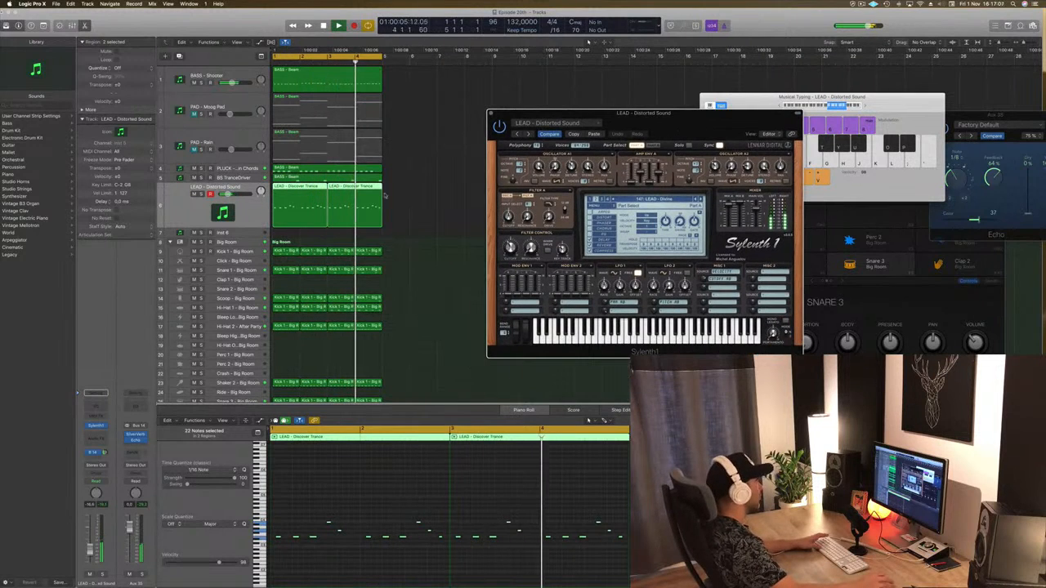
click(104, 473)
drag(90, 557, 91, 550)
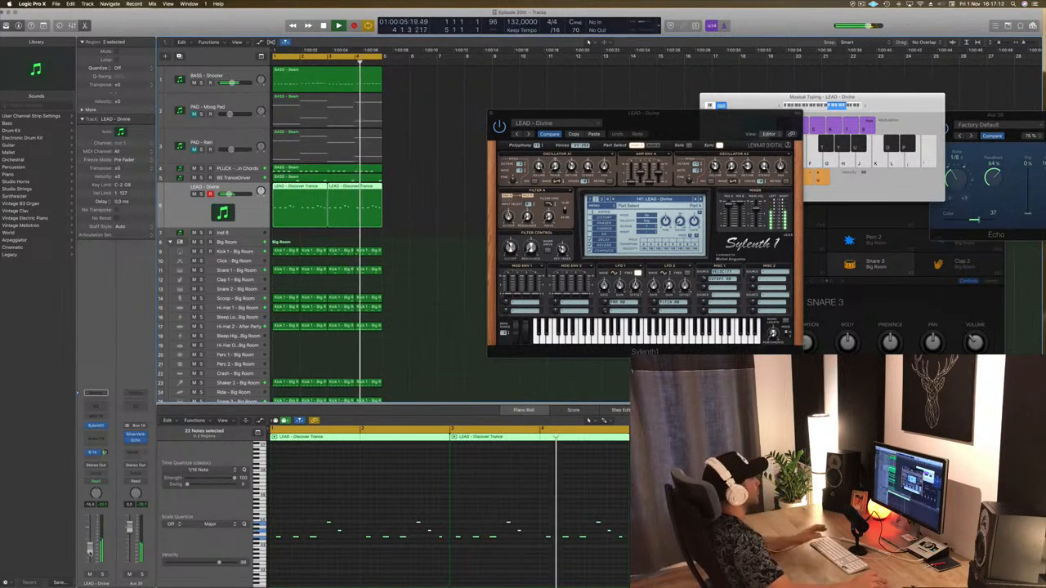
- Restart the loop from the beginning and bring in the PAD - Moog Pad track by unmuting it
key(Return)
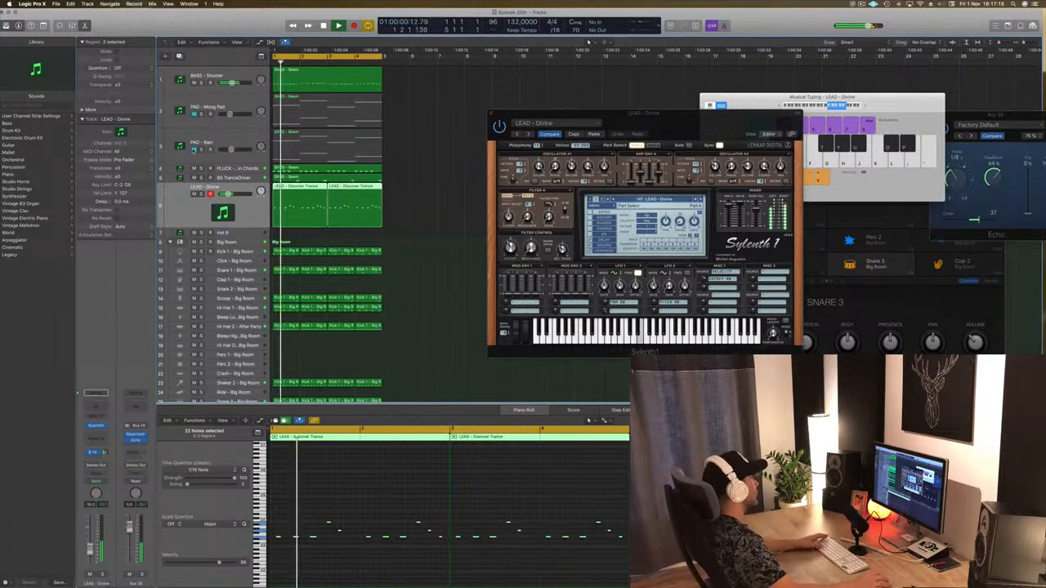
click(237, 103)
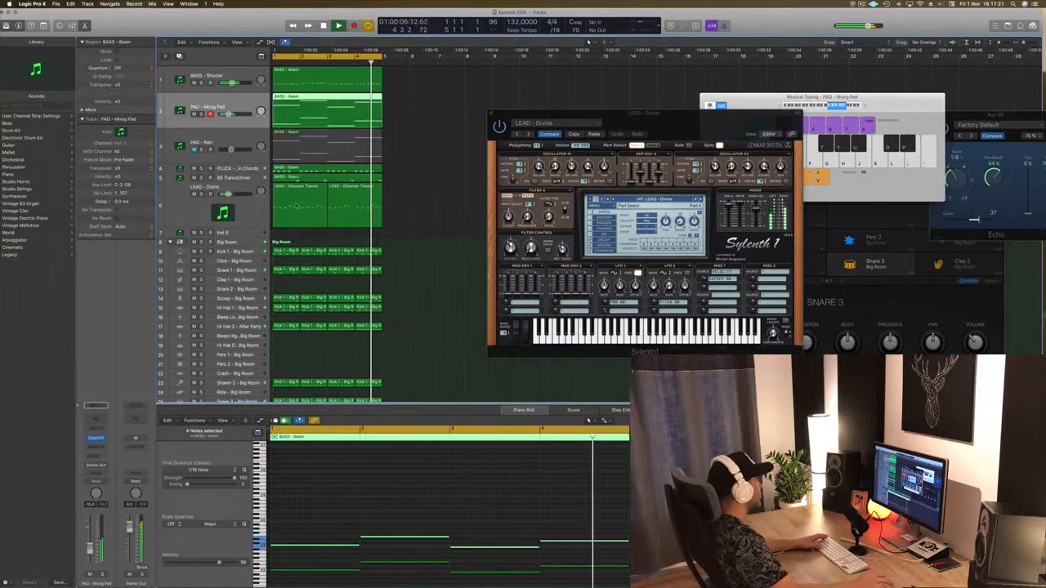
- Close the lead track's Sylenth1 window and lower the BS TranceDriver track's volume while the loop plays
click(245, 207)
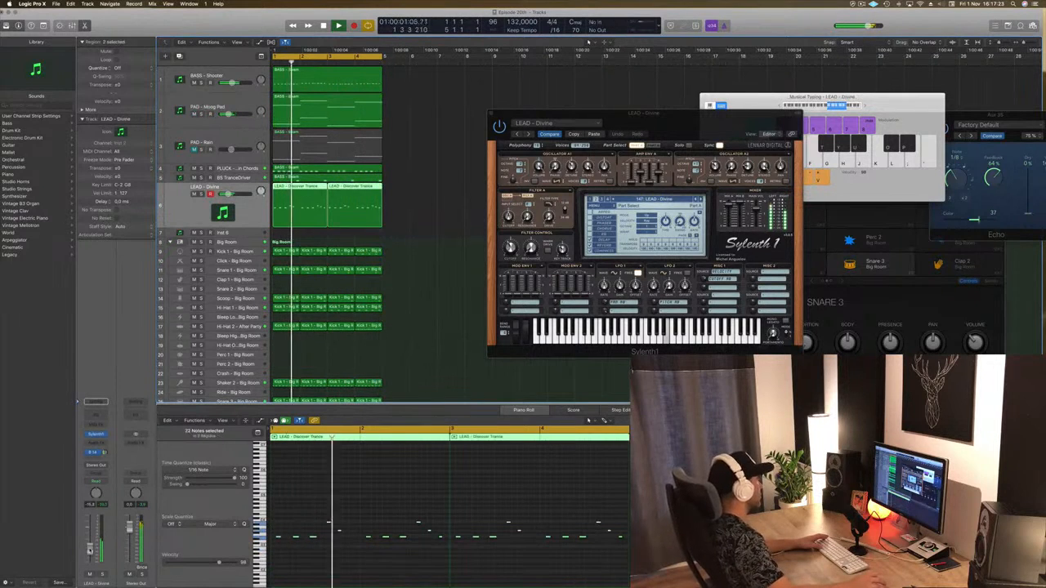
drag(697, 127, 588, 125)
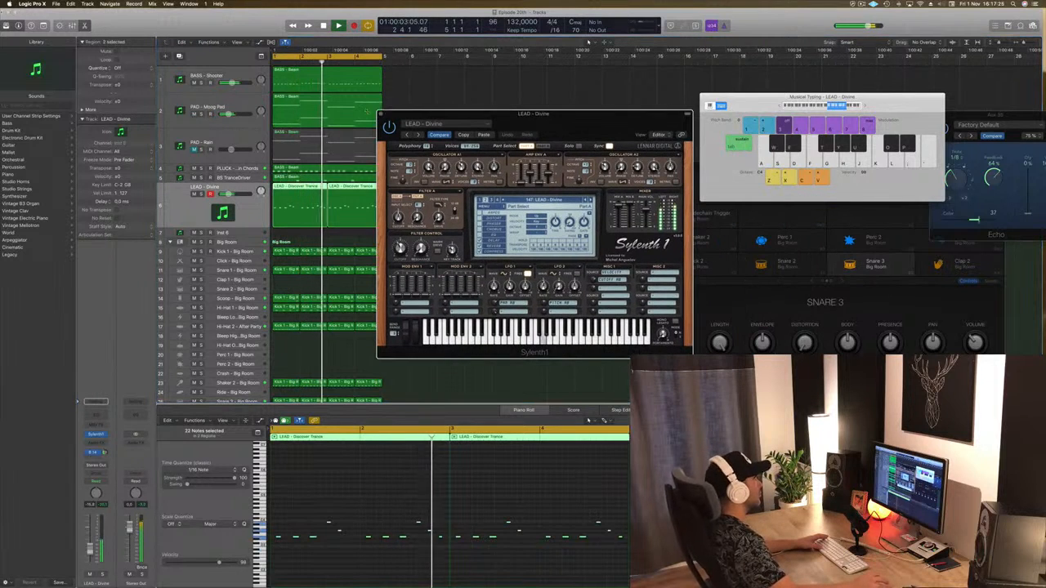
click(381, 112)
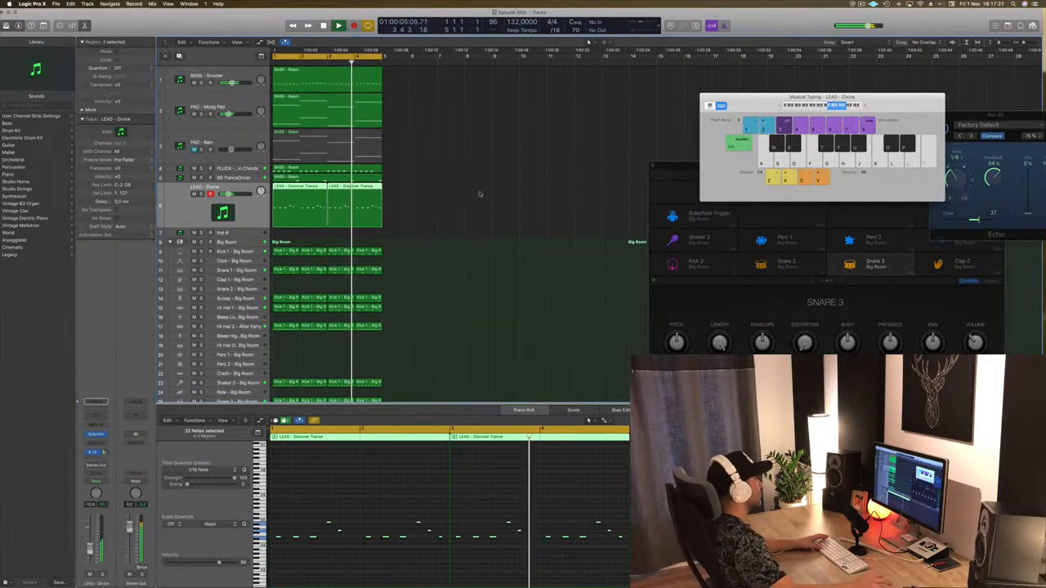
click(238, 179)
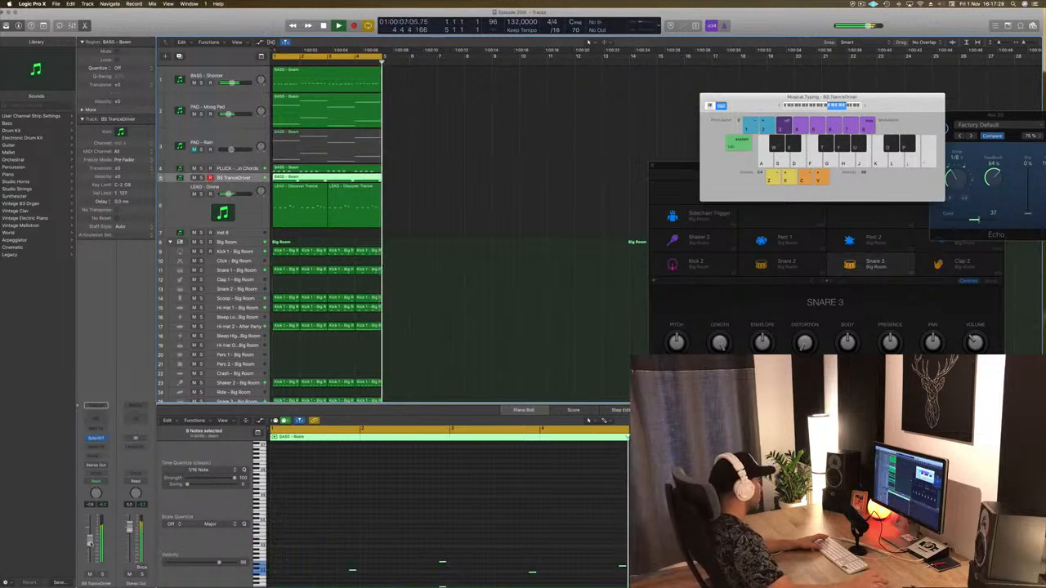
click(516, 256)
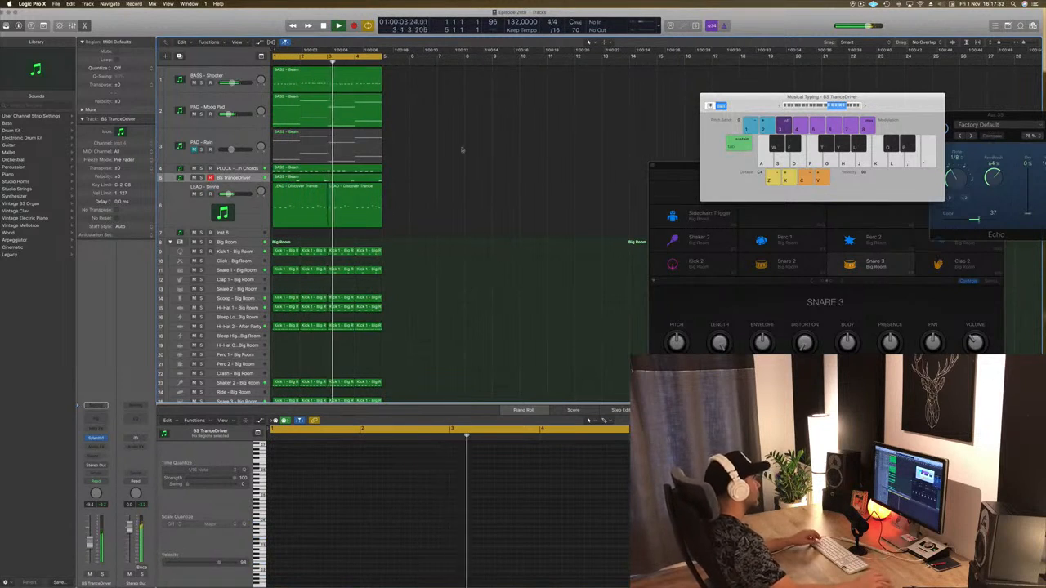
- Bring in the PAD - Rain track by unmuting it, listen to the full mix and stop playback
click(242, 141)
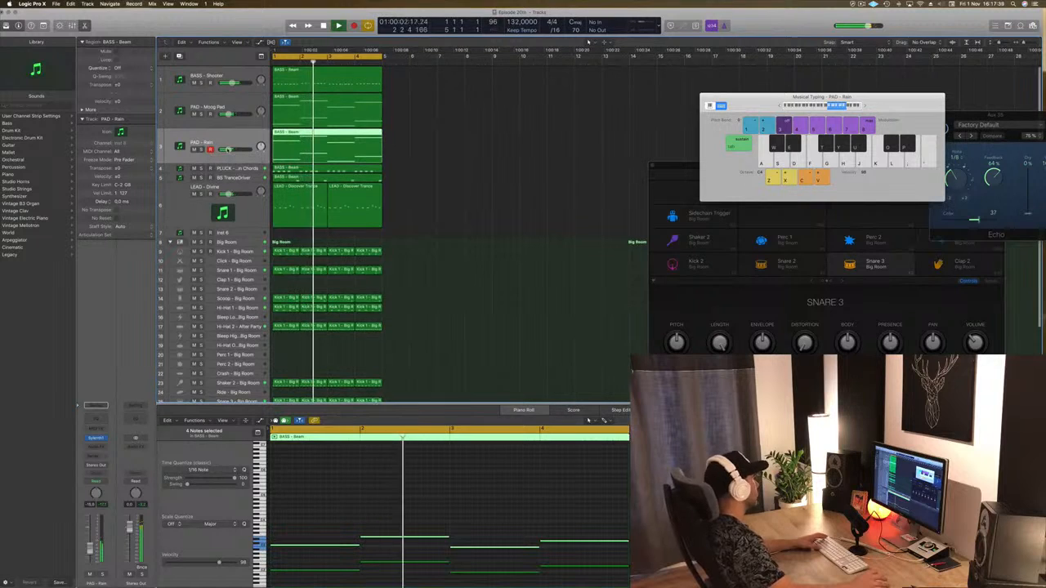
click(449, 172)
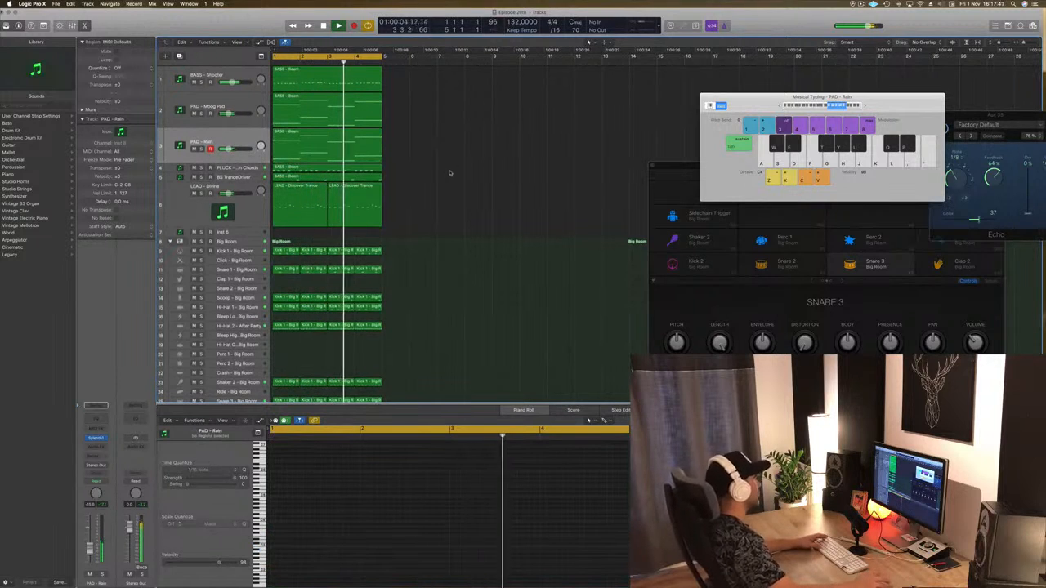
scroll(466, 221, down, 3)
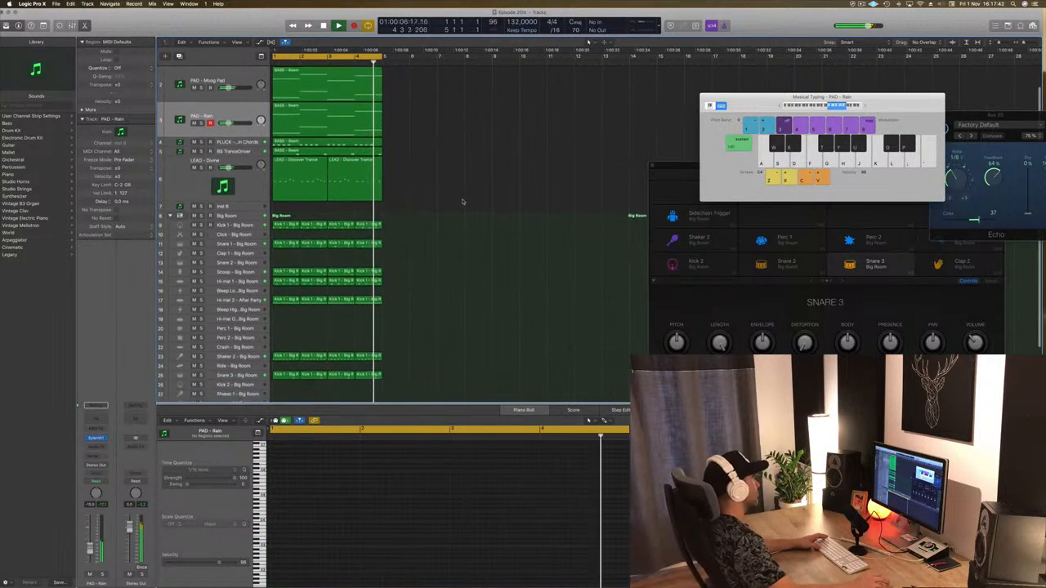
key(space)
- Copy the first Snare 1 region down onto the Clap 1 track at bar 1
scroll(321, 298, down, 3)
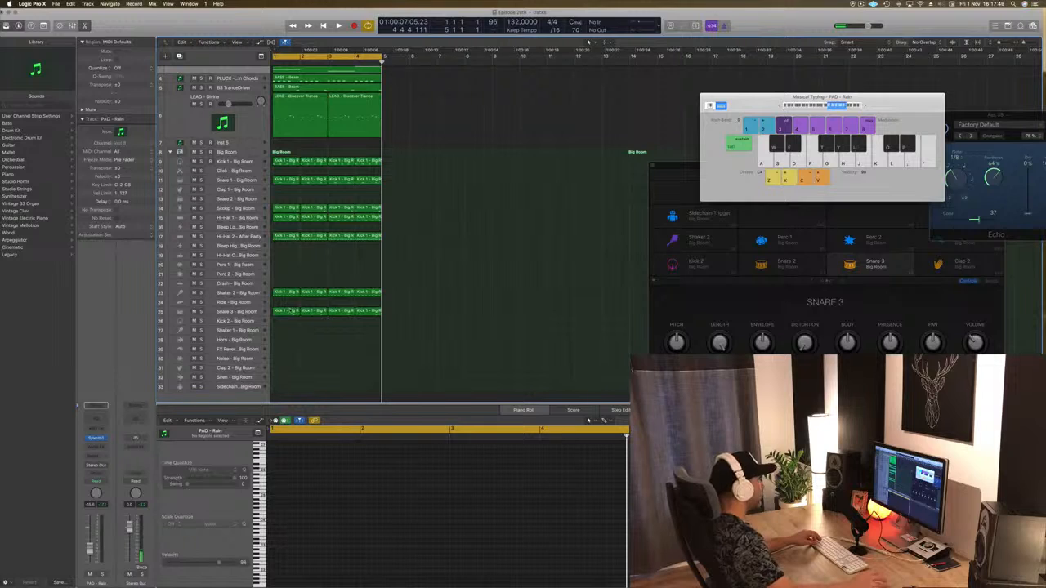
click(282, 180)
drag(283, 190, 282, 190)
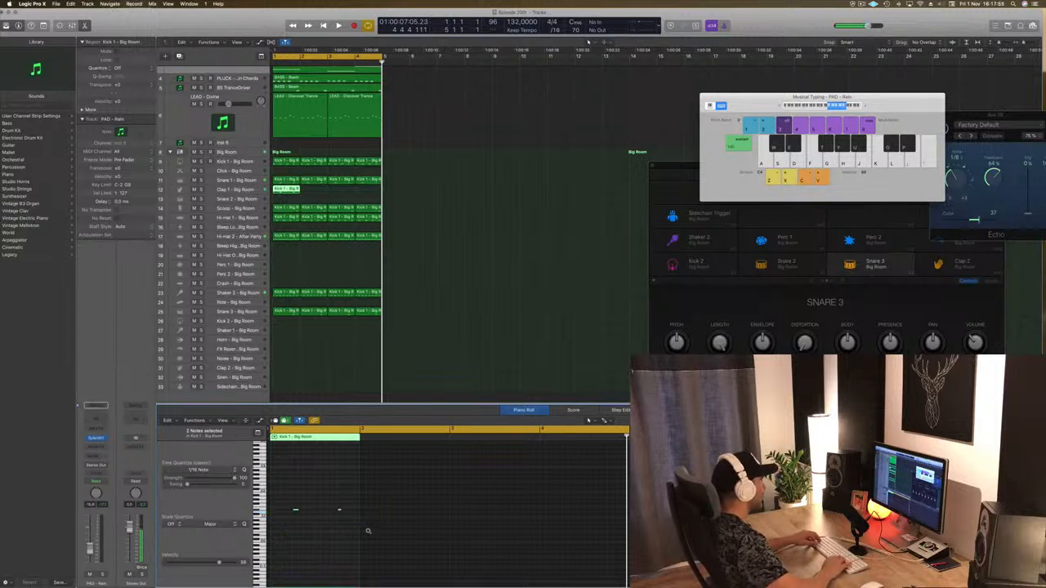
- Move the first note of the Clap 1 region to the start of the bar and delete its second note
key(space)
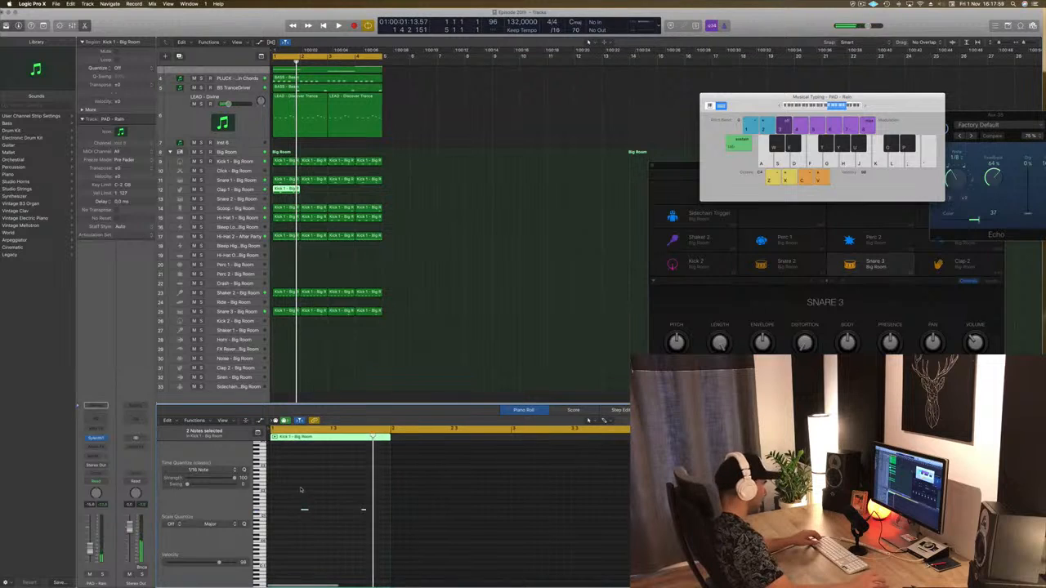
click(287, 513)
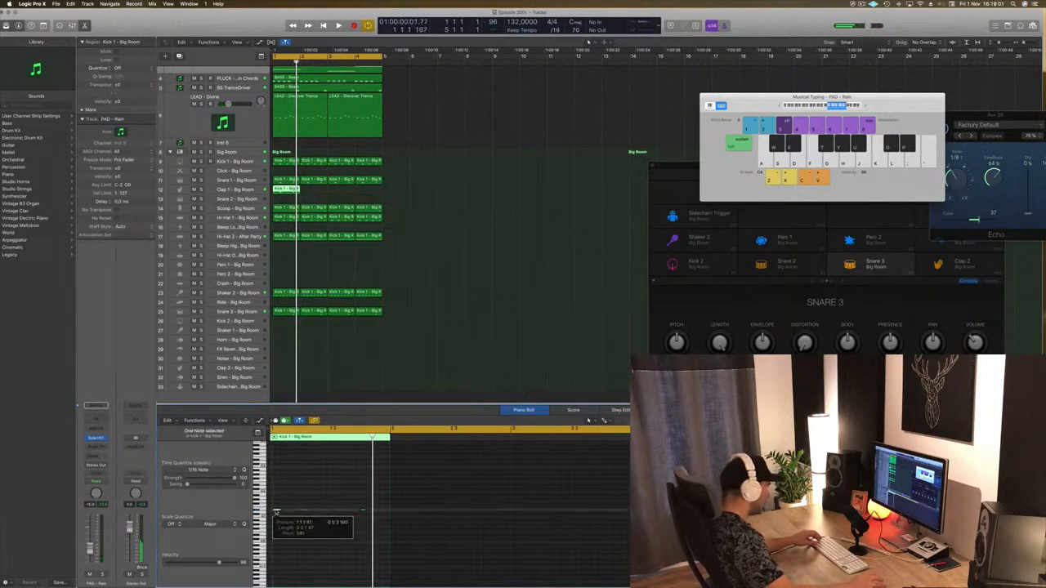
key(space)
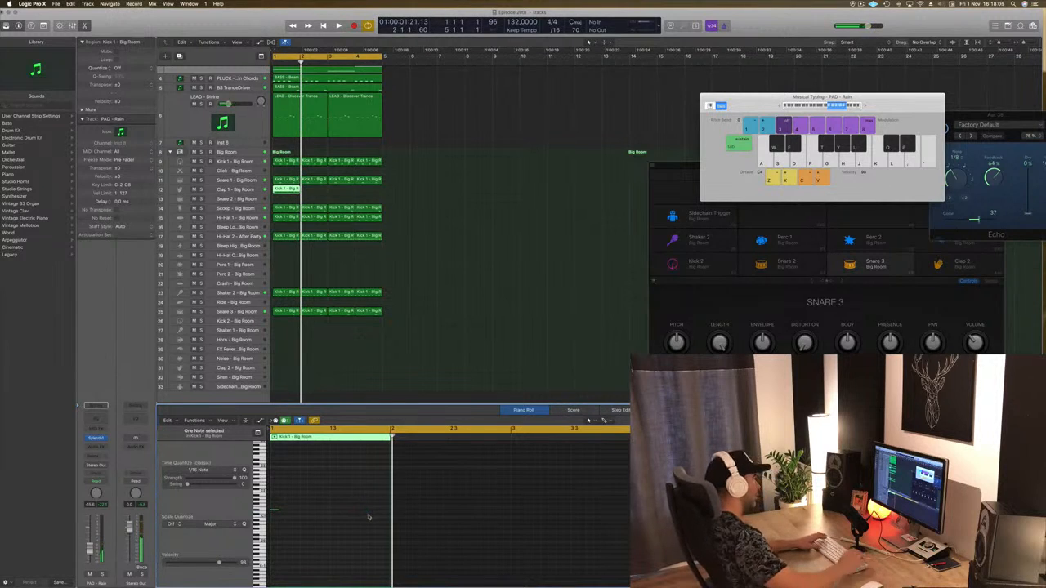
- Copy the Clap 1 region to fill all four bars and play the loop with the clap
drag(286, 189, 347, 199)
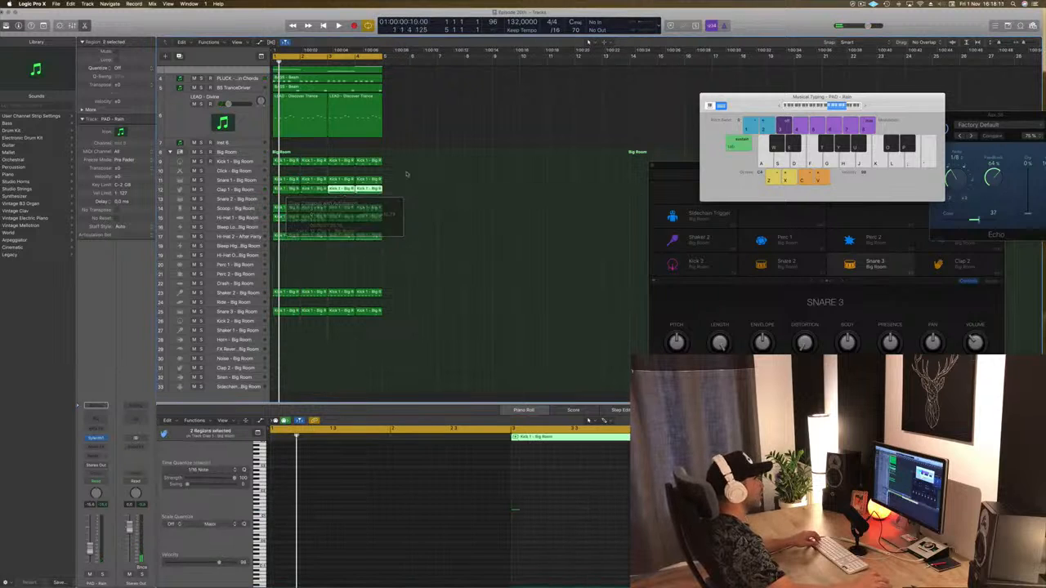
click(862, 5)
click(774, 24)
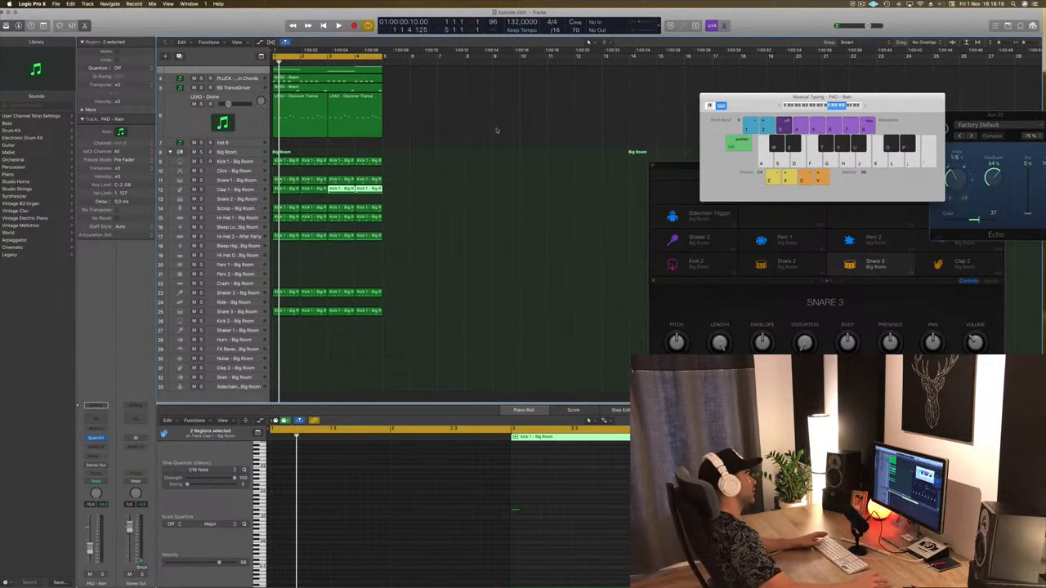
click(473, 179)
key(space)
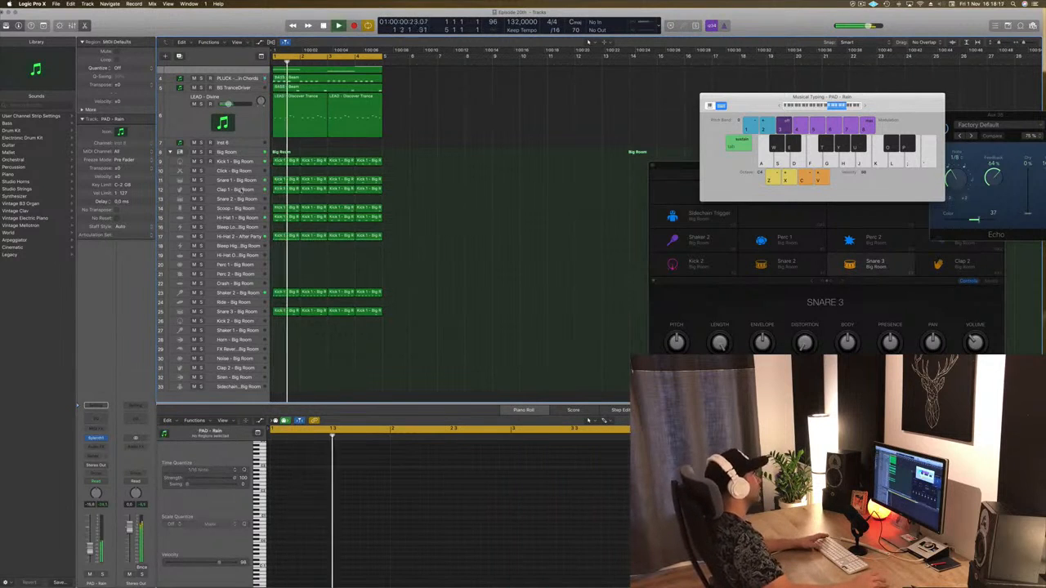
key(space)
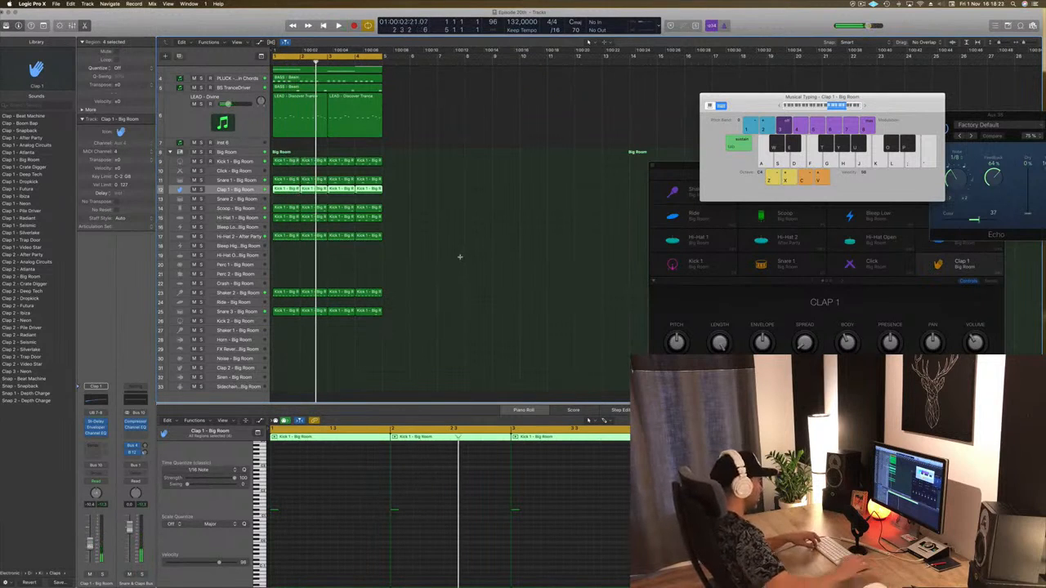
- Repeat all regions three times up to bar 17 and extend the cycle range over the whole arrangement
key(super+r)
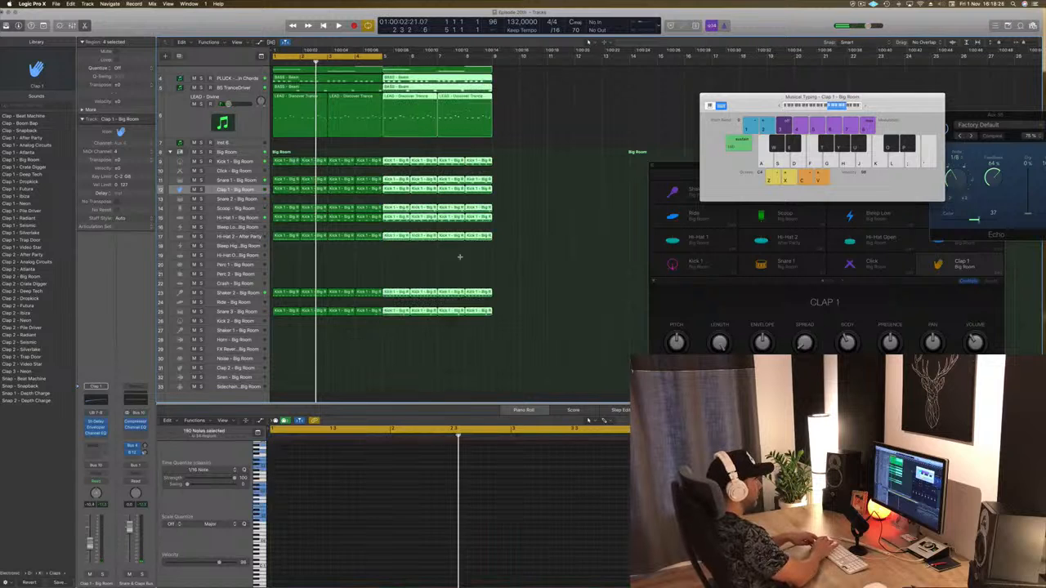
key(super+r)
key(super+r)
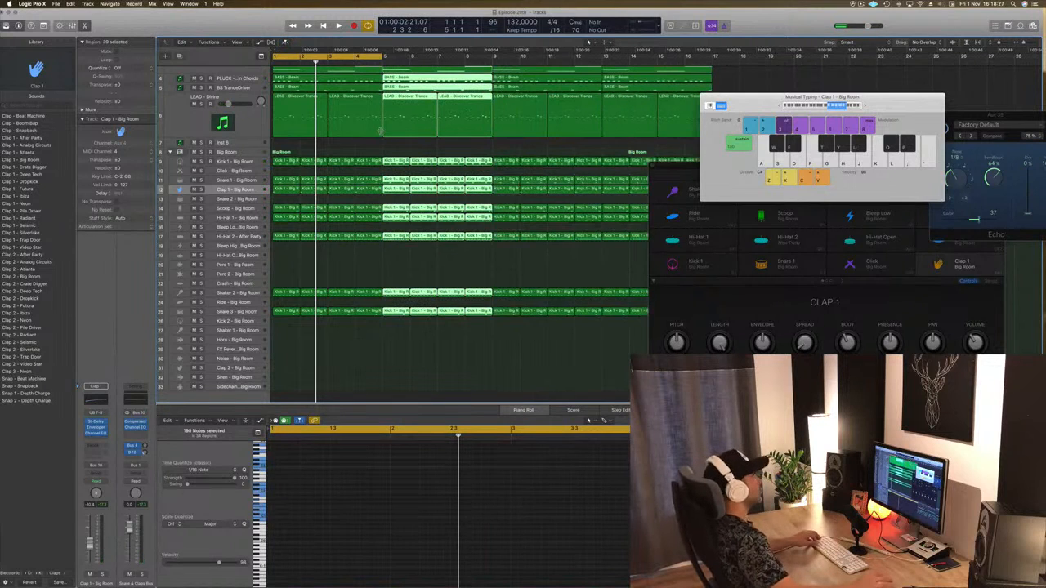
drag(384, 57, 712, 71)
key(space)
click(485, 269)
scroll(409, 269, left, 3)
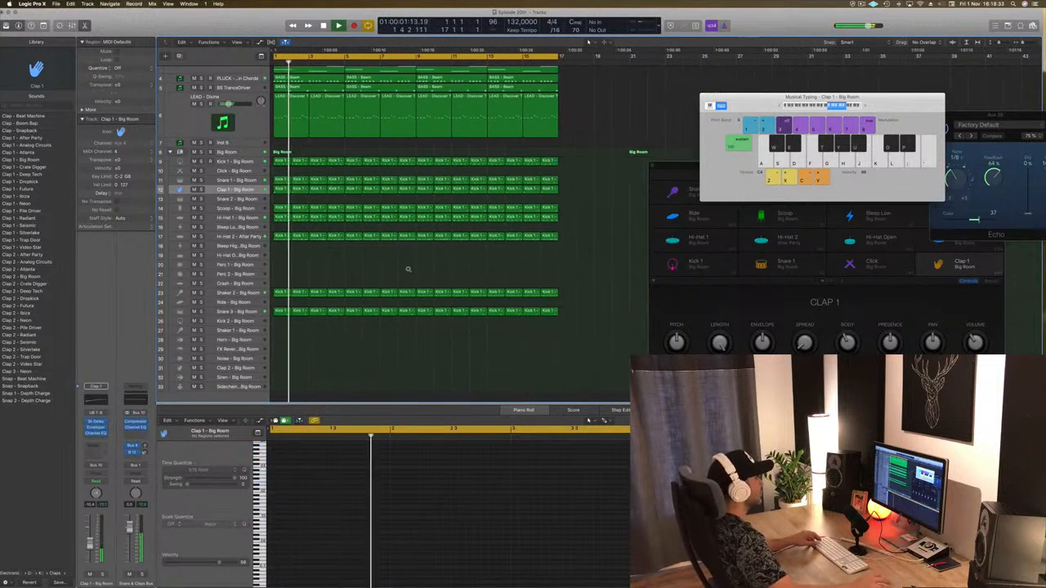
- Open the Sylenth1 instrument on the BASS - Shooter track and review its sound settings while playing from the beginning
scroll(388, 275, up, 3)
scroll(331, 289, up, 5)
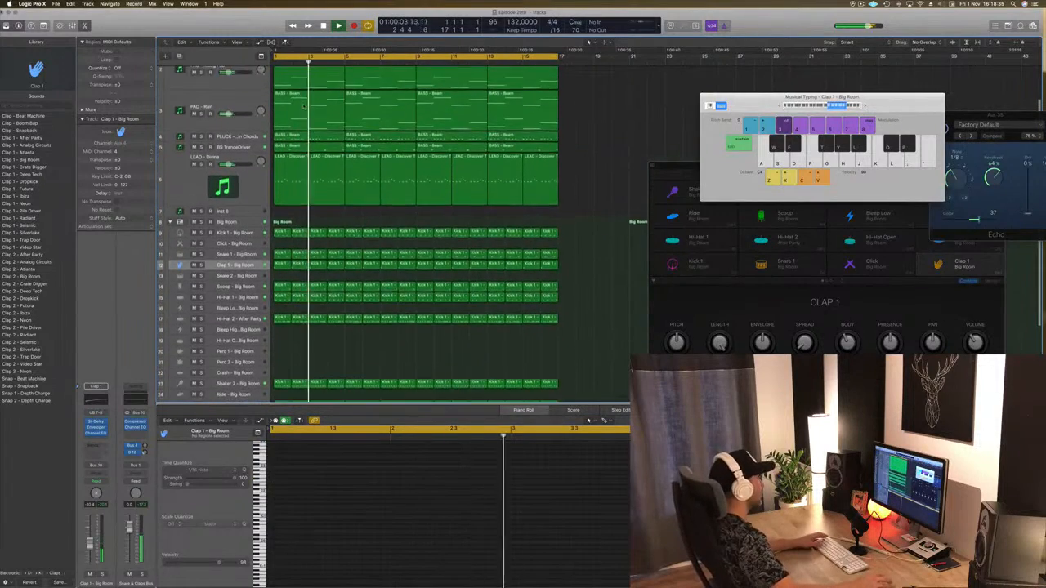
scroll(304, 106, up, 3)
click(206, 78)
key(Return)
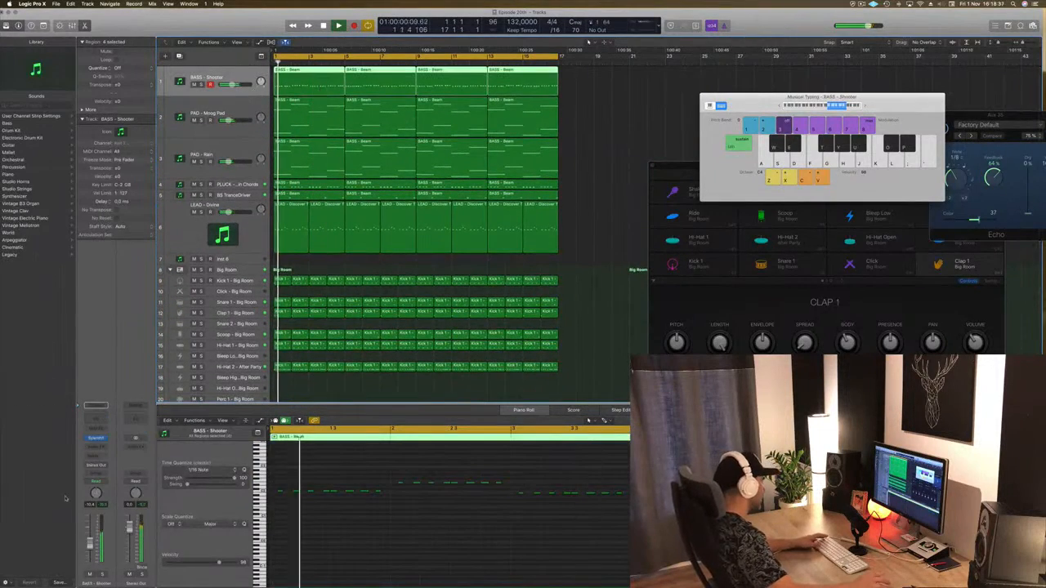
click(95, 438)
key(space)
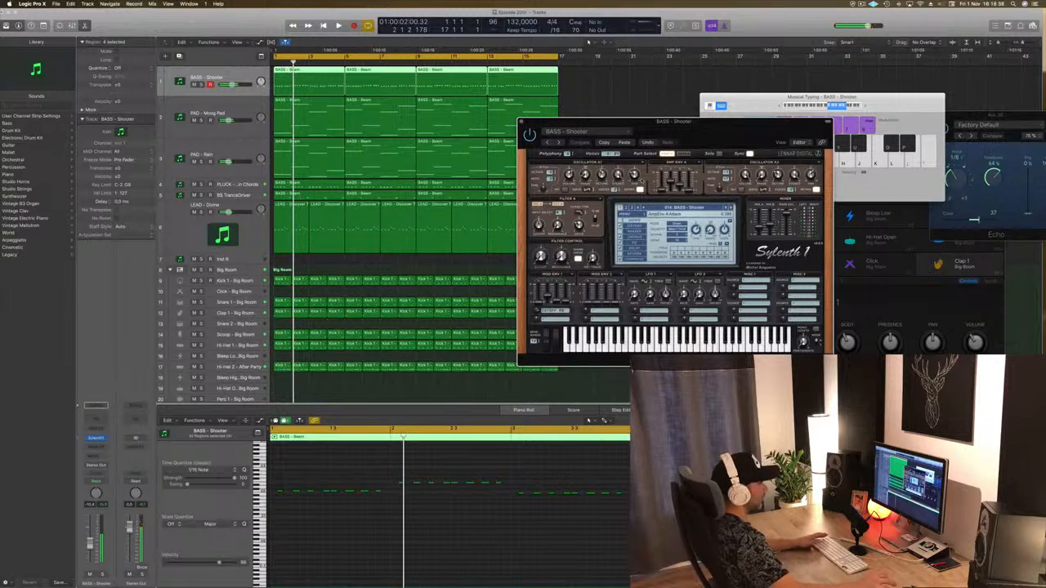
drag(690, 142, 589, 149)
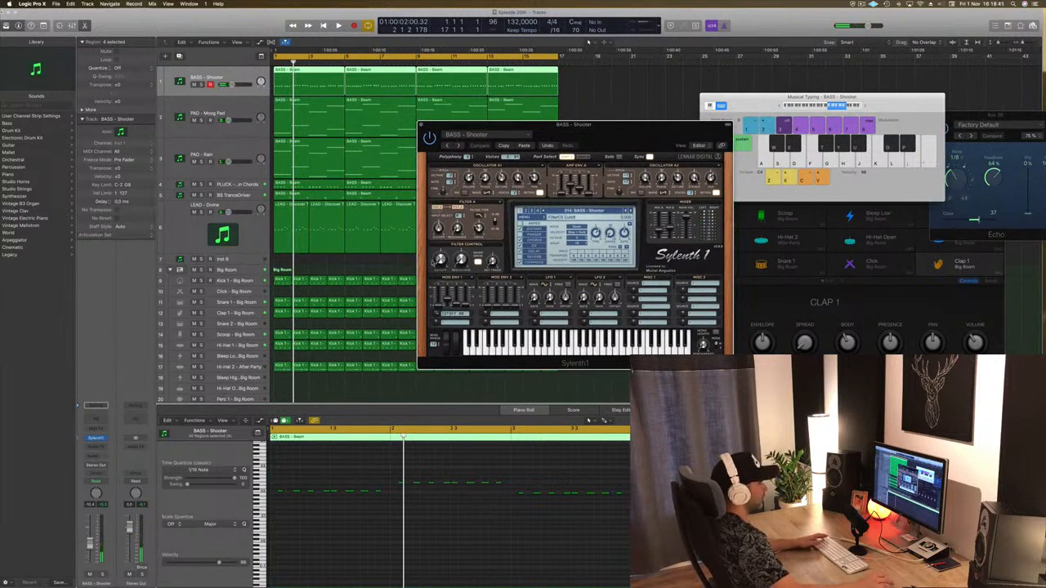
key(space)
key(space)
key(space)
key(space)
- Insert a Channel EQ on the BASS - Shooter track and enable its high-cut band
click(237, 81)
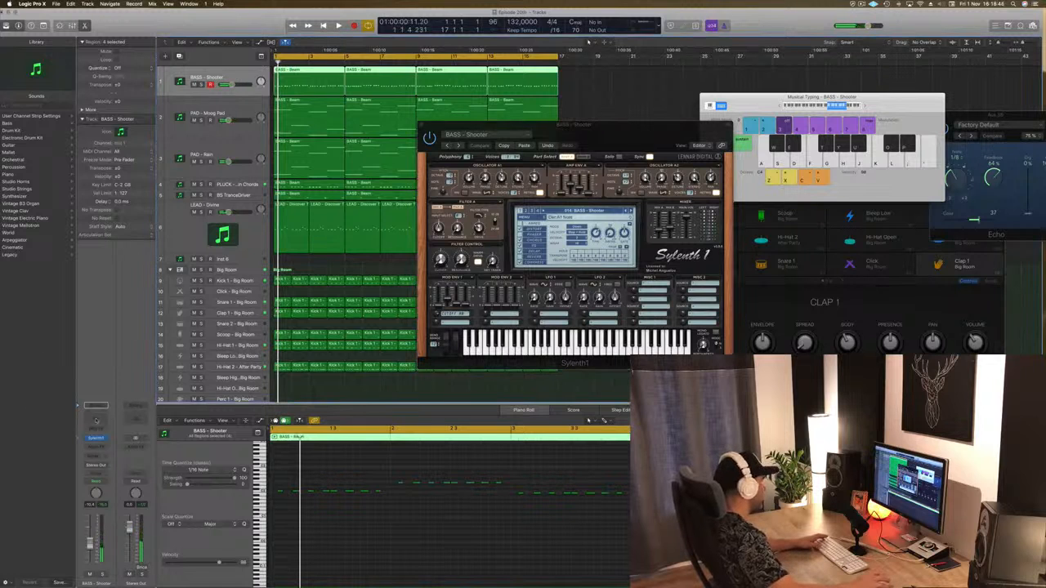
click(97, 419)
drag(242, 23, 371, 52)
key(space)
key(space)
click(675, 88)
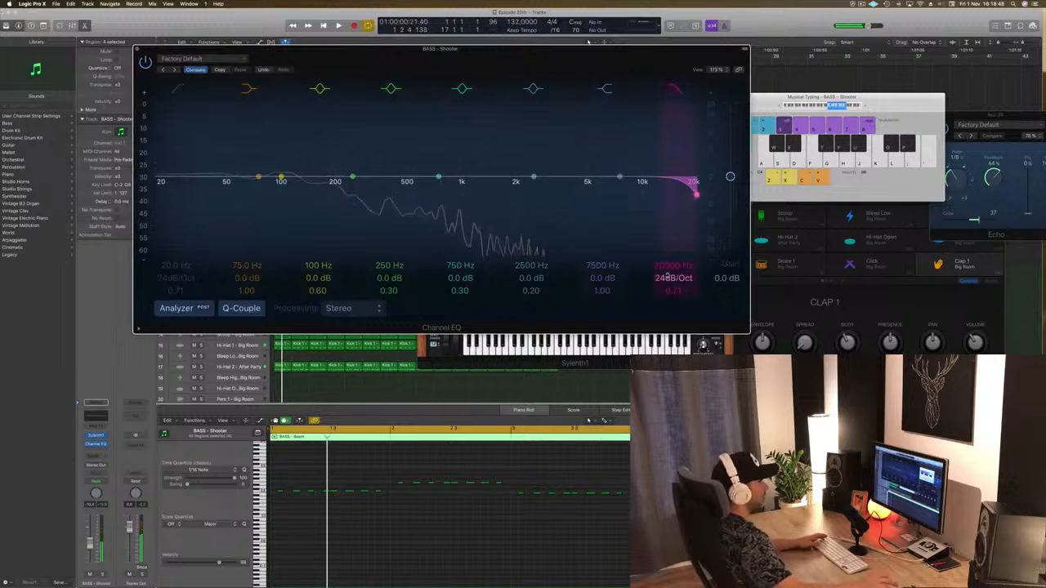
- Set the bass EQ's high cut to a 48 dB/Oct slope and sweep its frequency to 870 Hz during playback
drag(689, 194, 382, 193)
drag(602, 52, 682, 45)
key(space)
drag(463, 190, 531, 189)
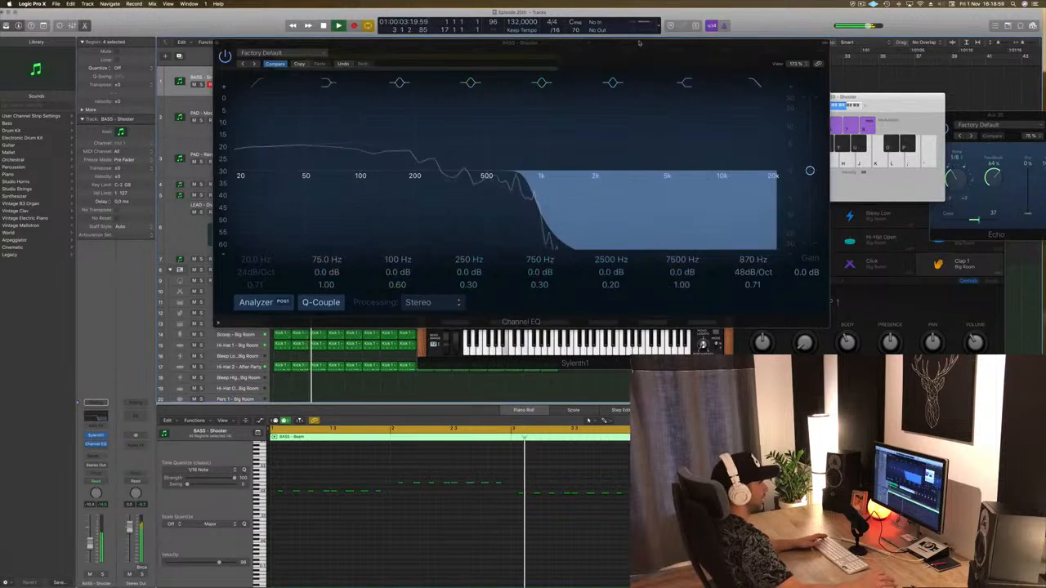
drag(703, 54, 874, 60)
key(space)
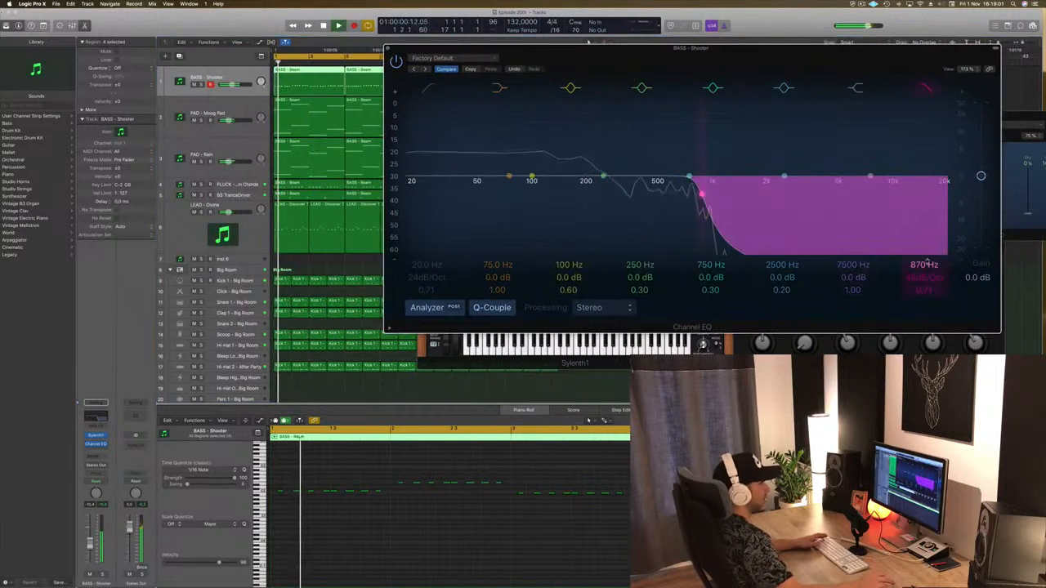
- Raise the bass EQ's high-cut frequency to 17600 Hz, close the EQ and move the Sylenth1 window off the arrangement
drag(928, 264, 929, 188)
drag(654, 45, 583, 119)
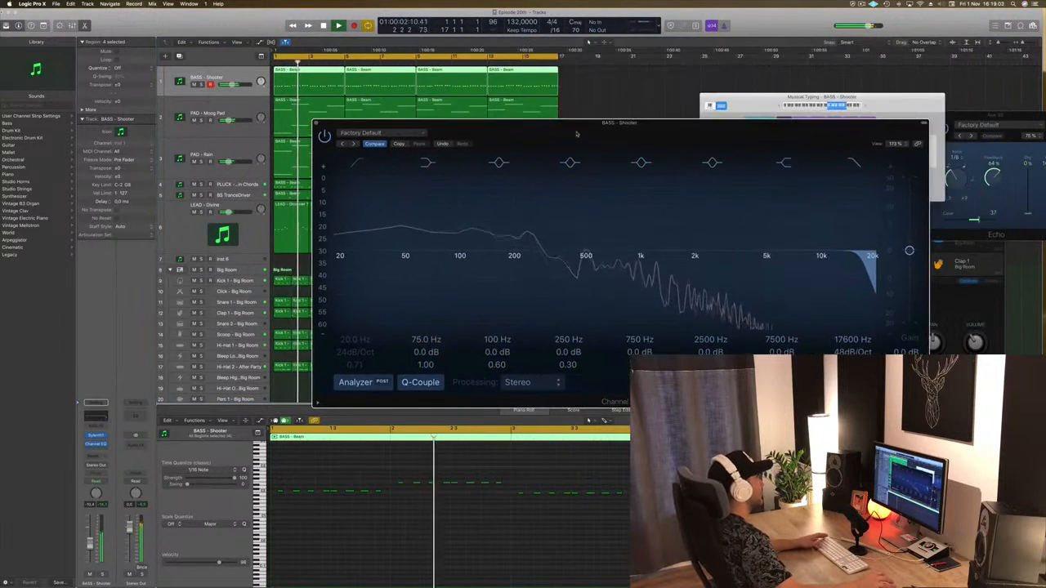
click(316, 124)
key(space)
drag(659, 126, 893, 87)
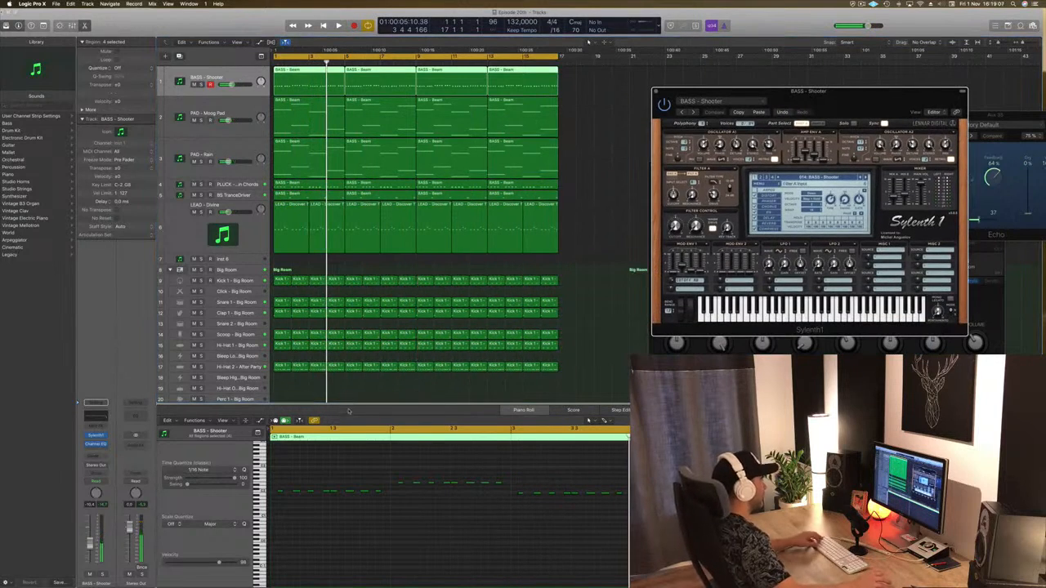
- Play the extended arrangement from the start and open the Stereo Delay on the Clap 1 track
scroll(357, 318, down, 5)
scroll(357, 318, down, 2)
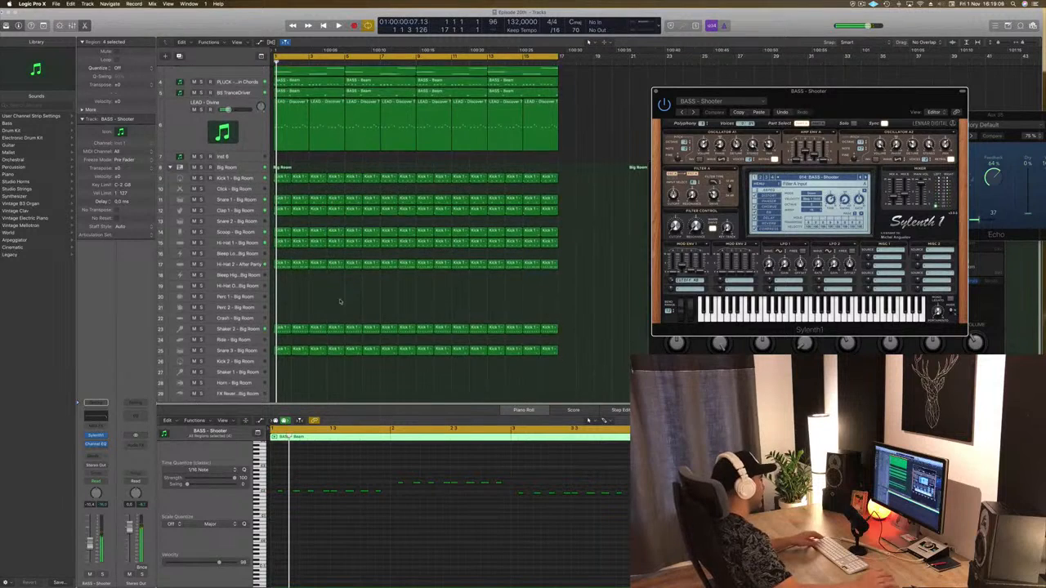
key(space)
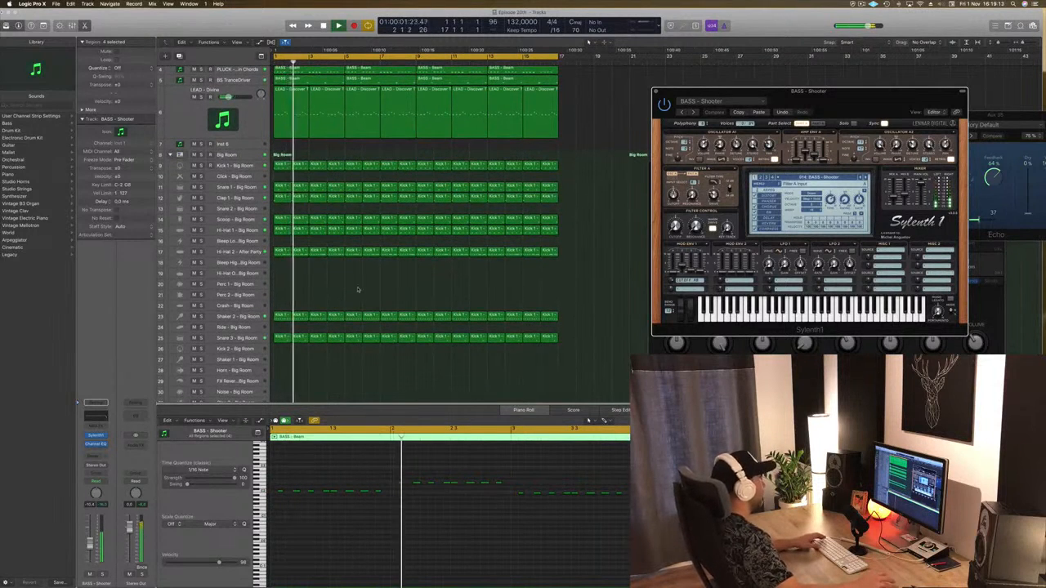
key(space)
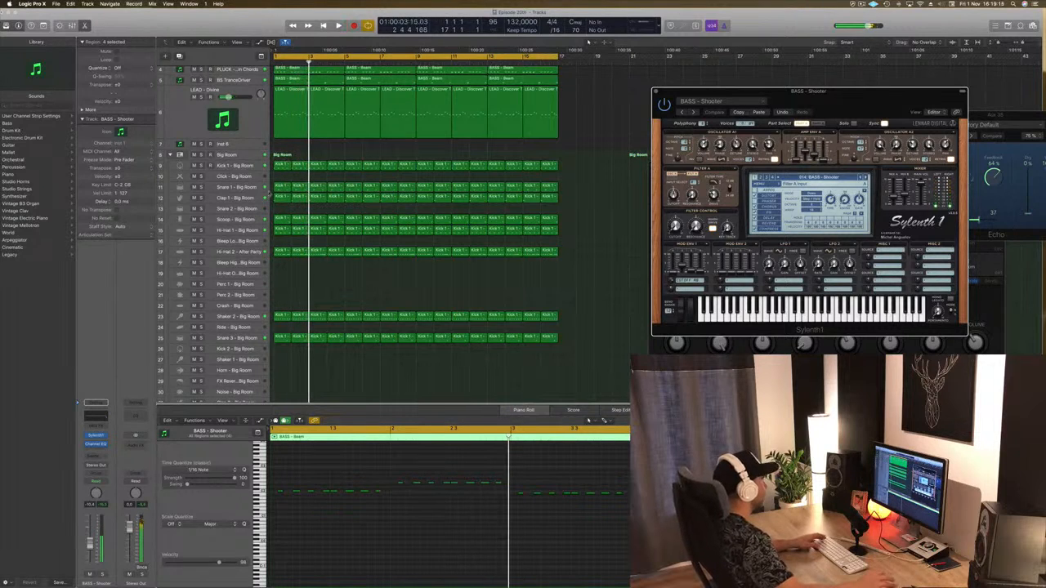
click(254, 198)
key(Return)
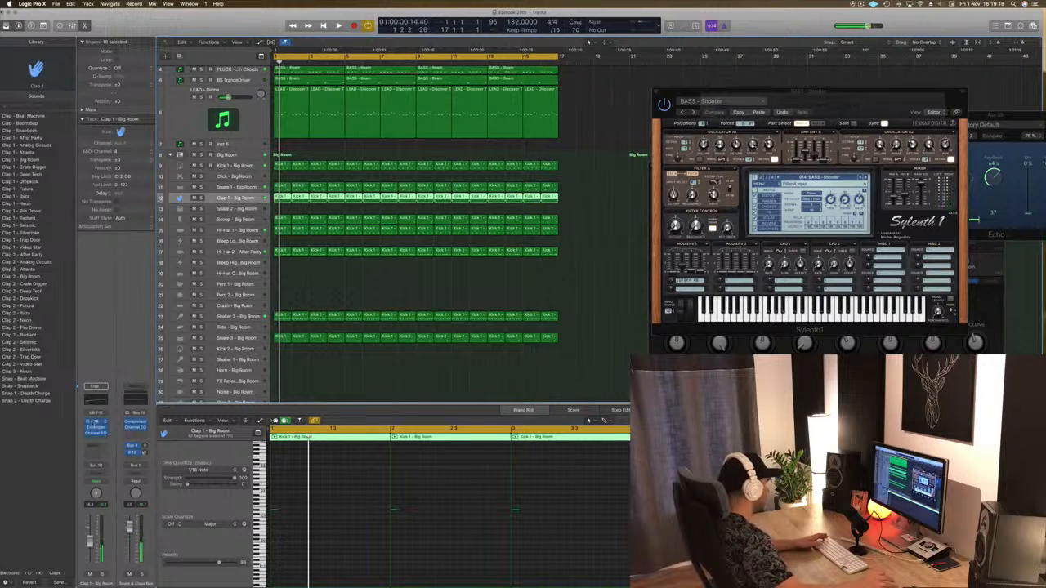
click(96, 426)
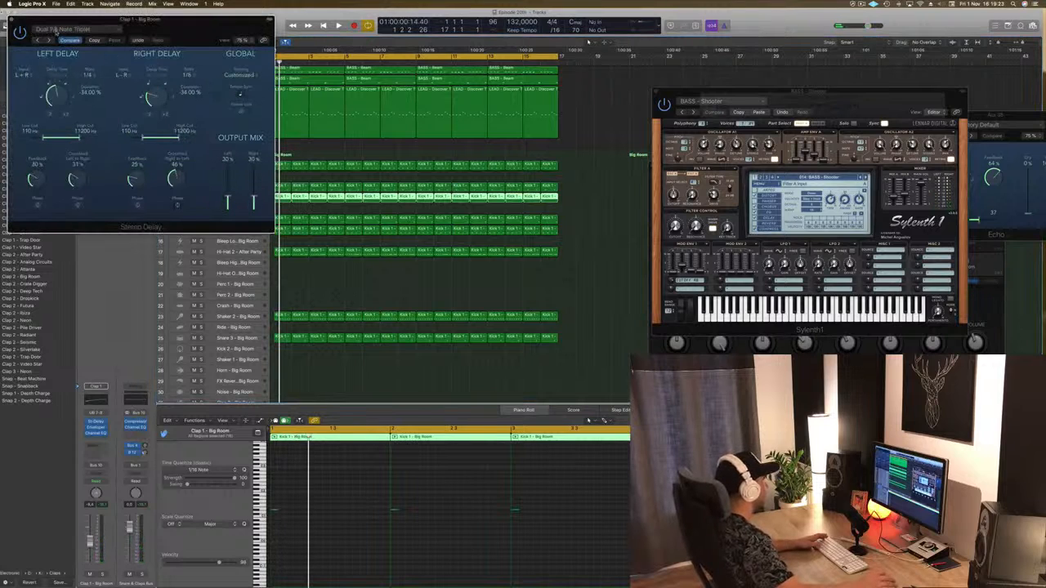
- Load the Dual 1/2 Note Feedback preset in the Clap 1 Stereo Delay and play the arrangement to hear it
click(54, 31)
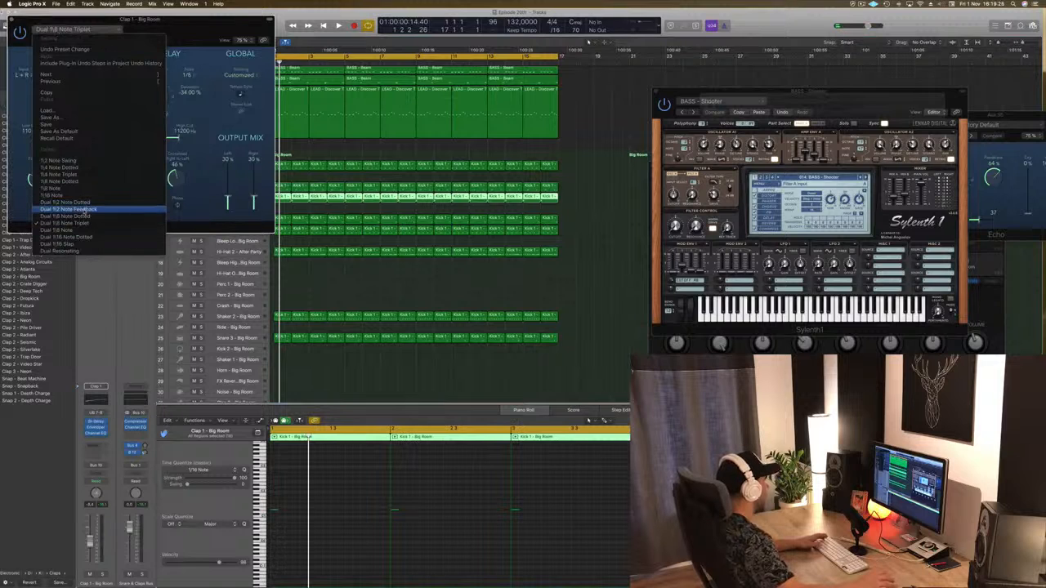
click(85, 210)
key(space)
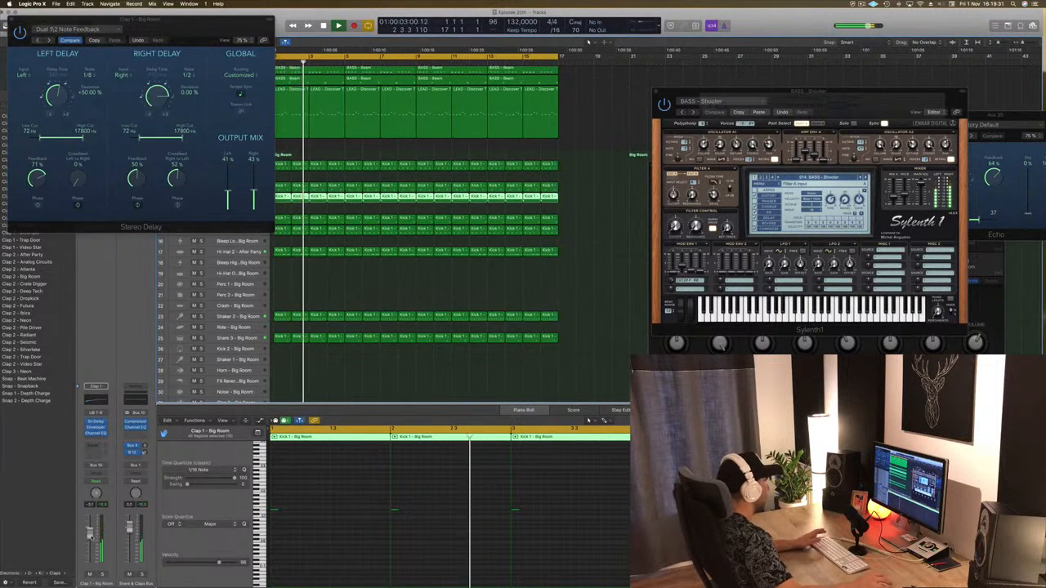
- Close the Clap 1 Stereo Delay window, return the project window to its full-screen position and deselect all regions
drag(360, 12, 565, 59)
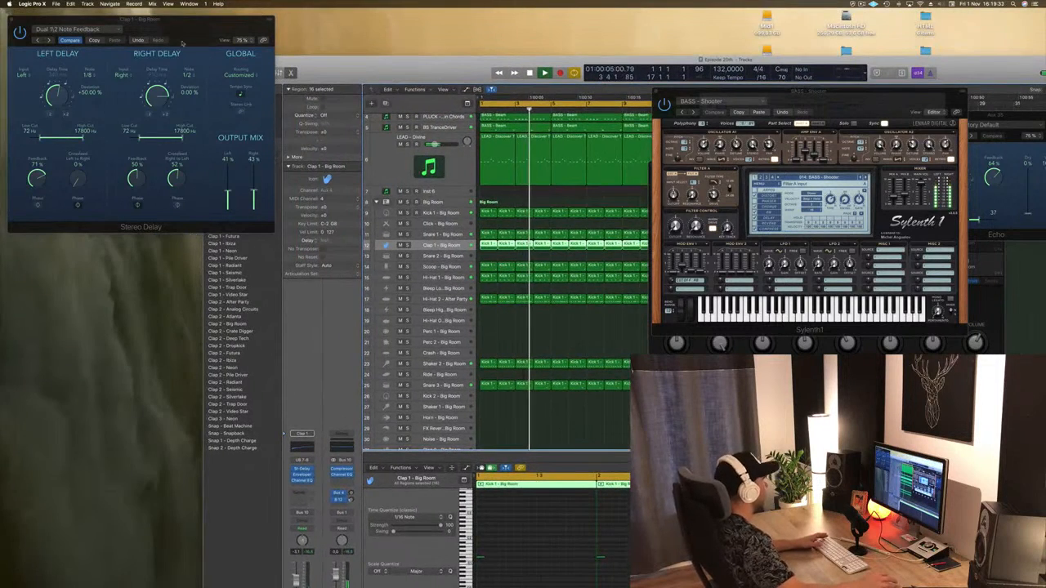
drag(164, 16, 279, 24)
click(126, 30)
drag(483, 59, 282, 4)
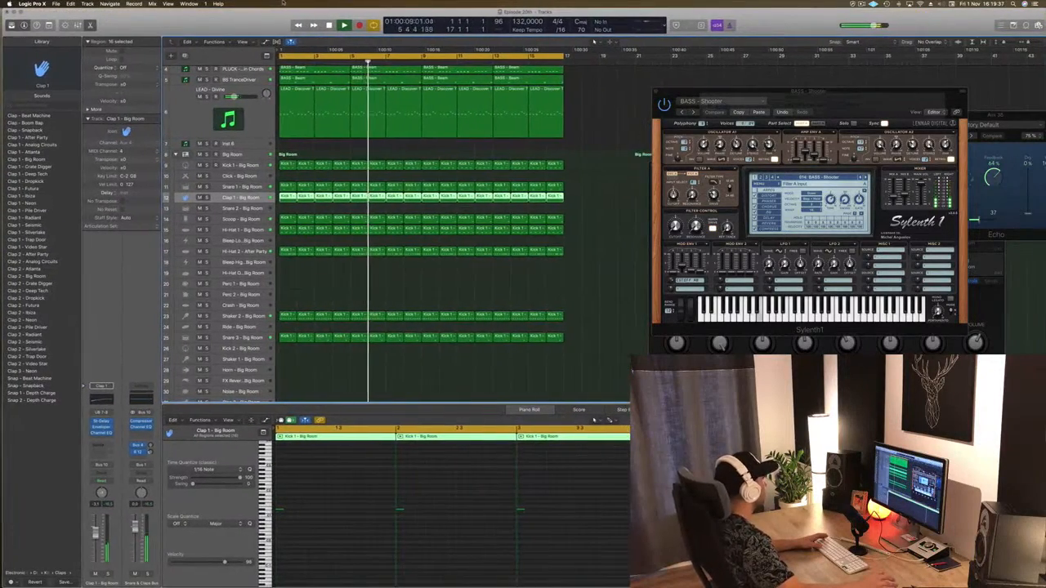
click(641, 218)
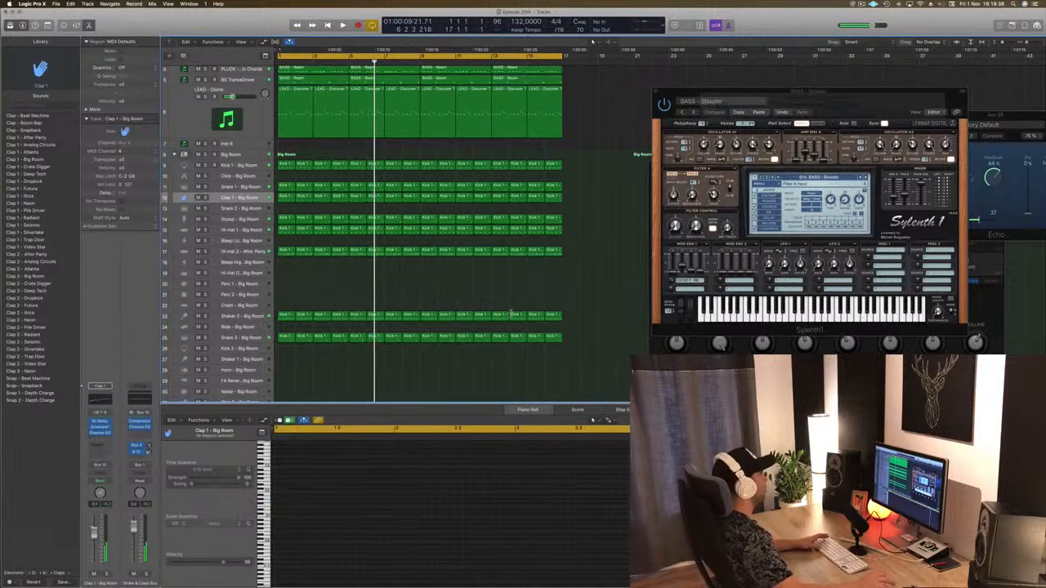
- Play the opening bars again to check the delayed clap within the mix
key(space)
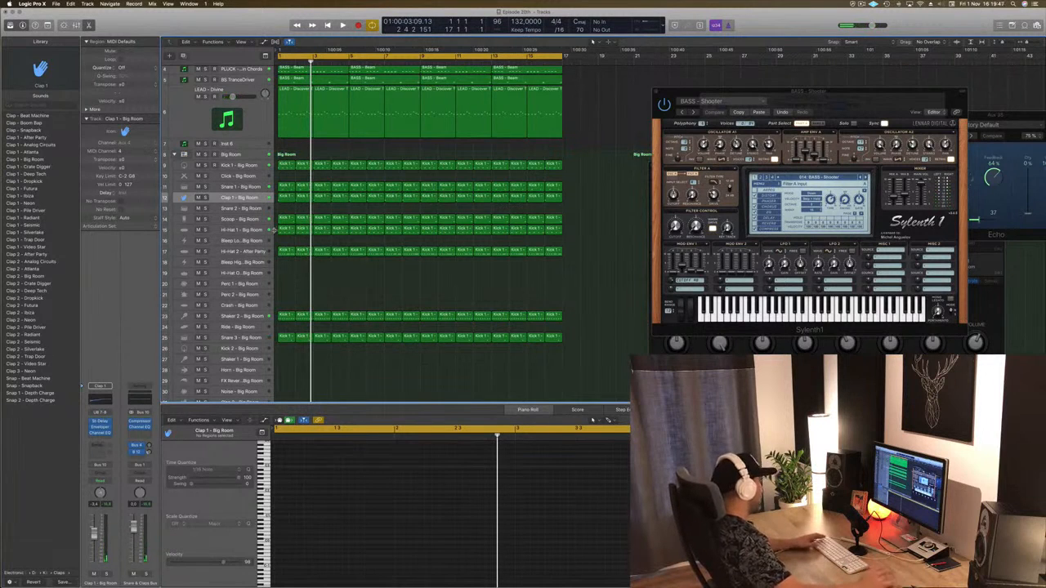
key(space)
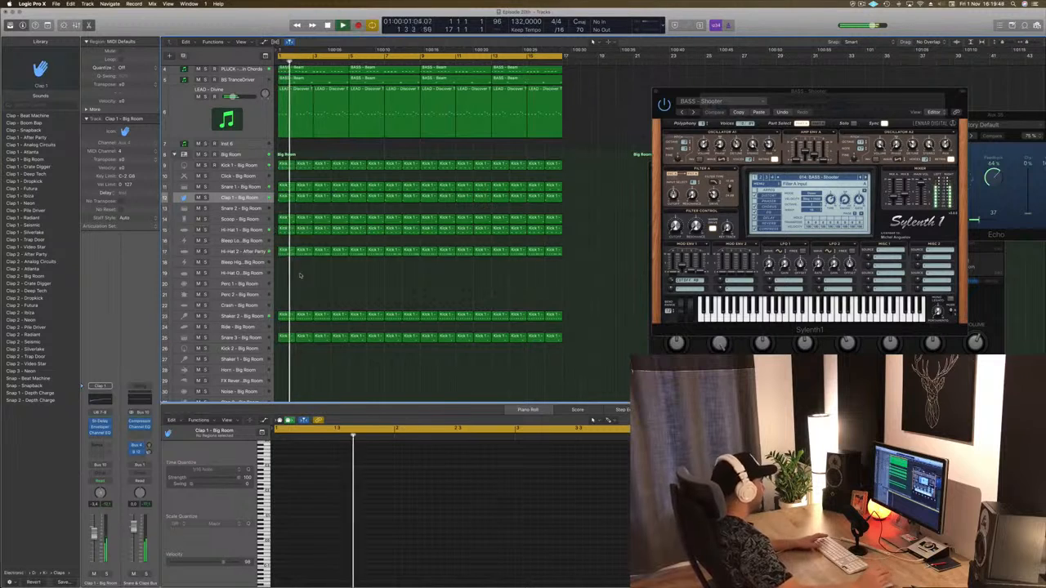
key(space)
scroll(357, 287, down, 1)
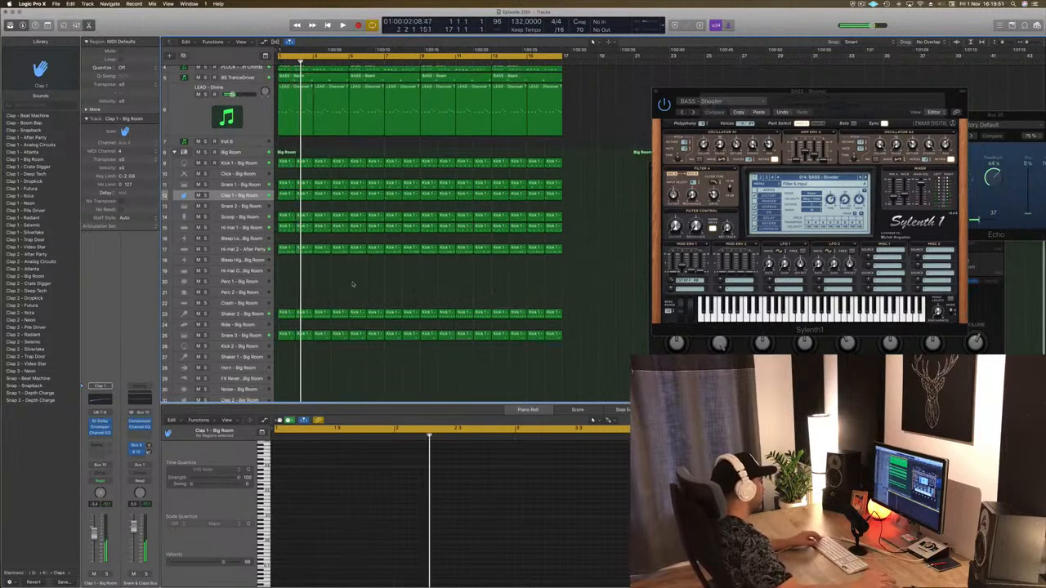
scroll(325, 362, down, 4)
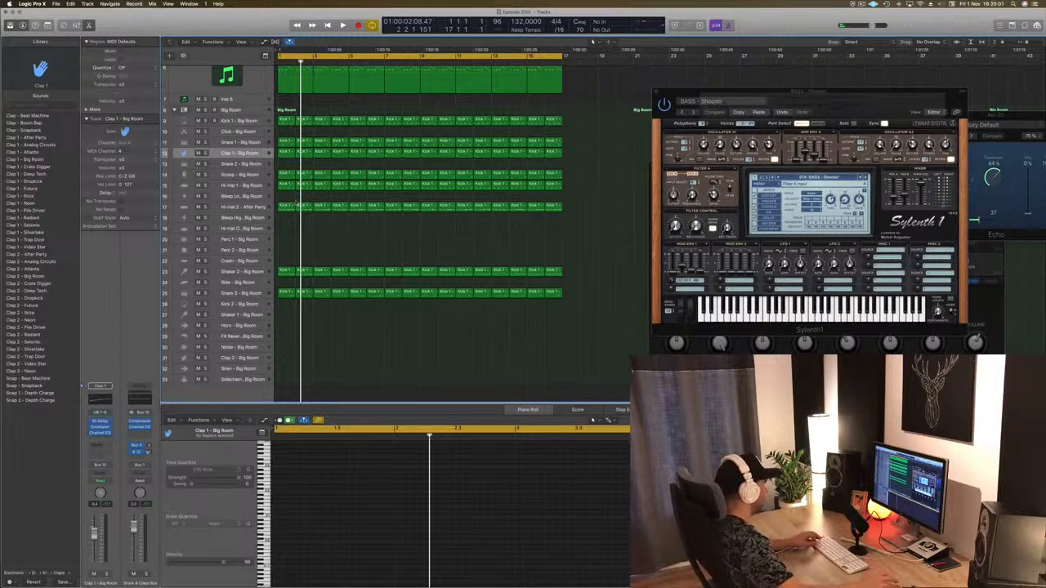
- Place an eight-note region on the Ride - Big Room track at bar 1 by copying the first Clap 1 region
click(286, 154)
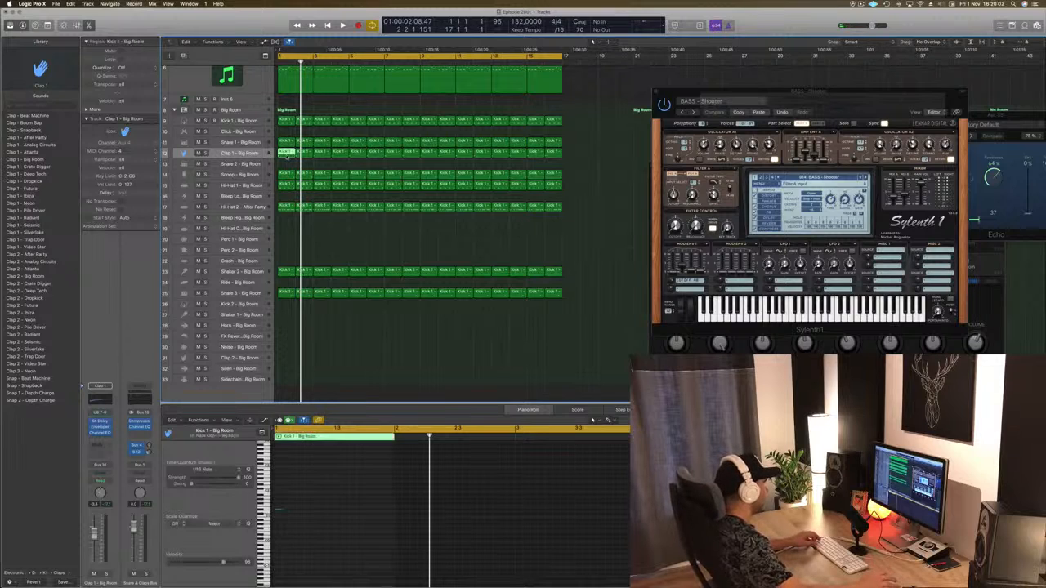
mouse_move(286, 157)
mouse_down()
mouse_move(282, 201)
mouse_move(284, 158)
mouse_up()
drag(286, 272, 286, 283)
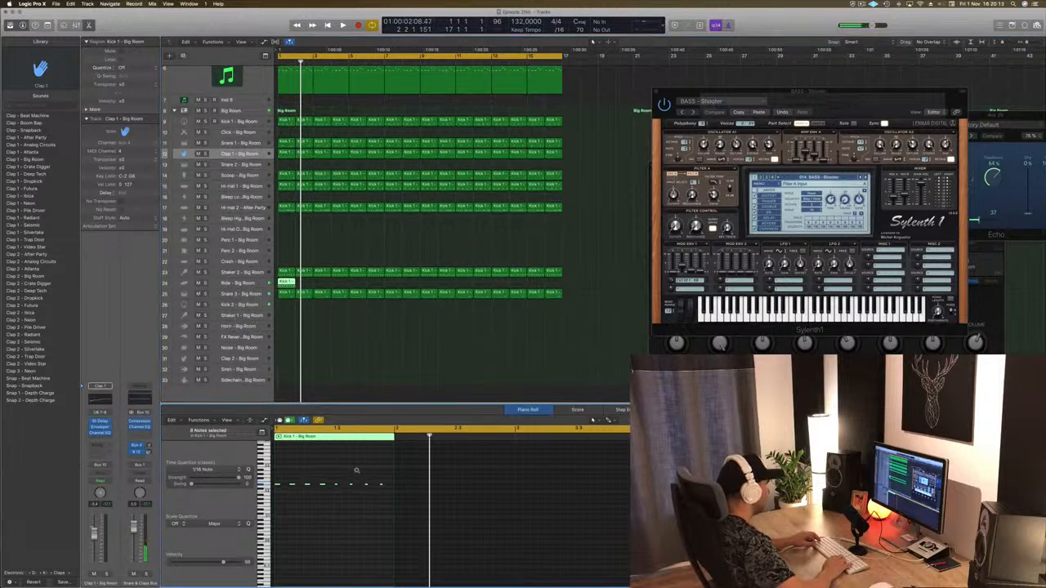
- Lower the Ride - Big Room track's volume while auditioning the new ride part
key(space)
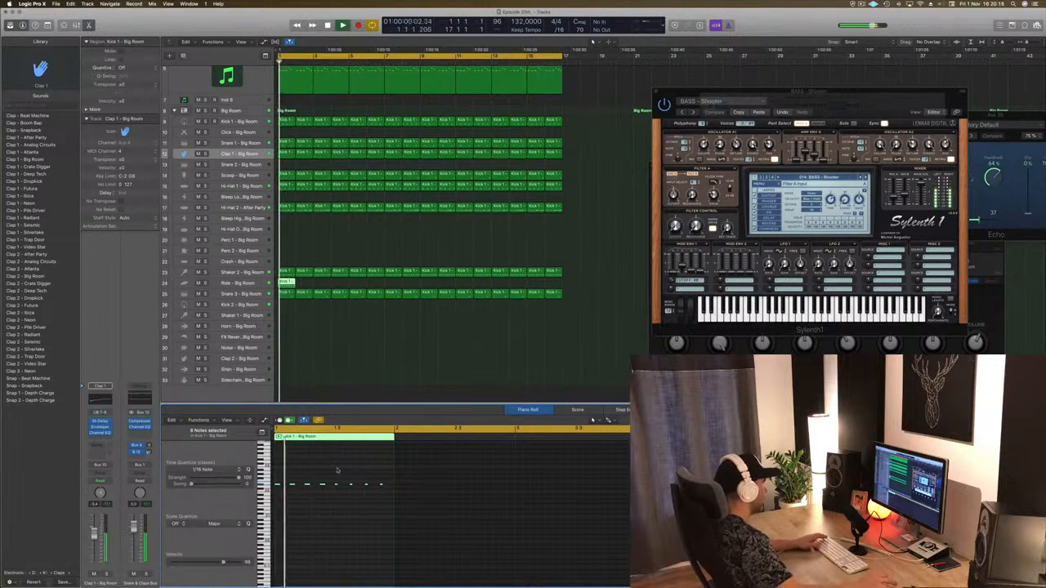
click(268, 282)
key(space)
drag(94, 553, 94, 558)
key(space)
key(space)
key(space)
key(space)
- Copy the ride region along its track until it fills all 16 bars
drag(286, 282, 376, 288)
key(super+Right)
key(super+Left)
key(super+Right)
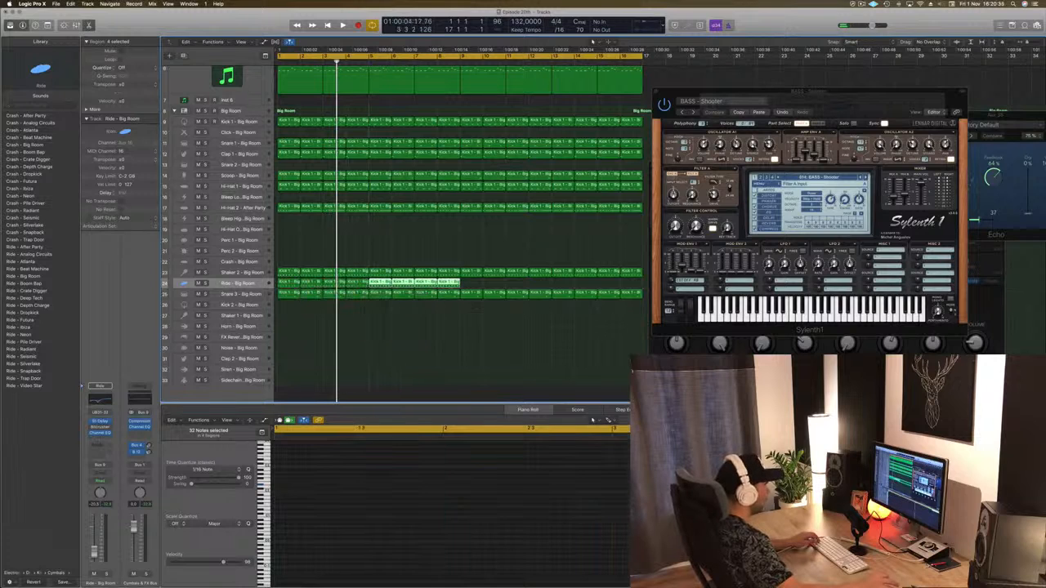
drag(294, 283, 469, 291)
scroll(425, 274, down, 4)
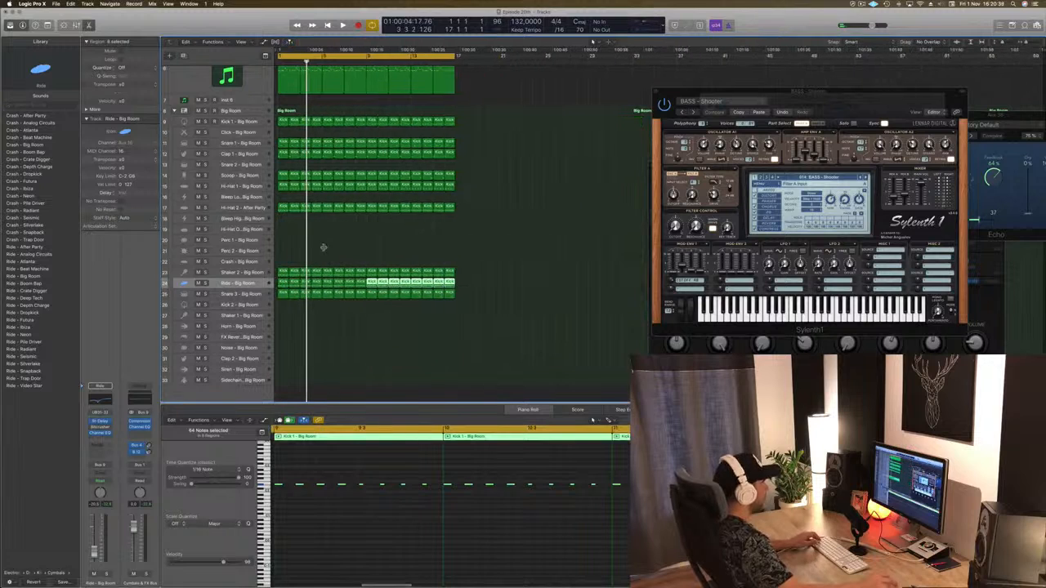
- Play the arrangement from the start and compare the LEAD - Divine track soloed against the full mix
click(321, 243)
key(space)
scroll(336, 194, up, 5)
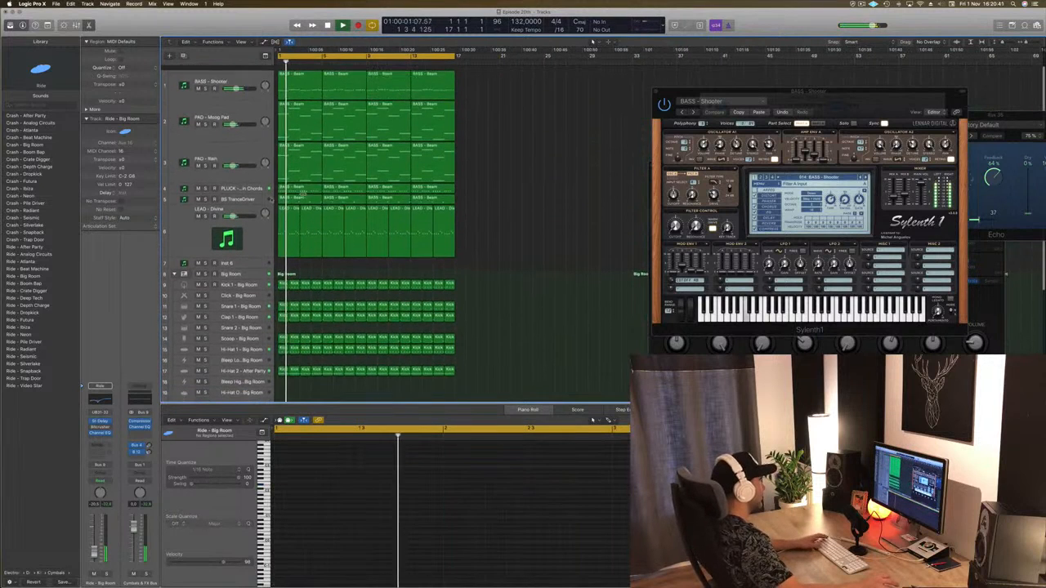
click(195, 237)
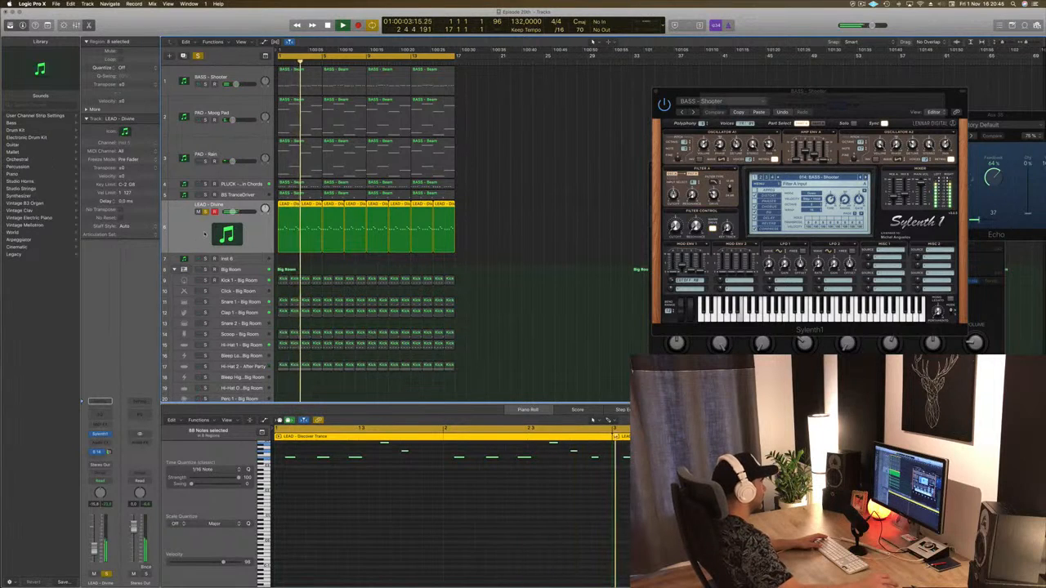
key(Return)
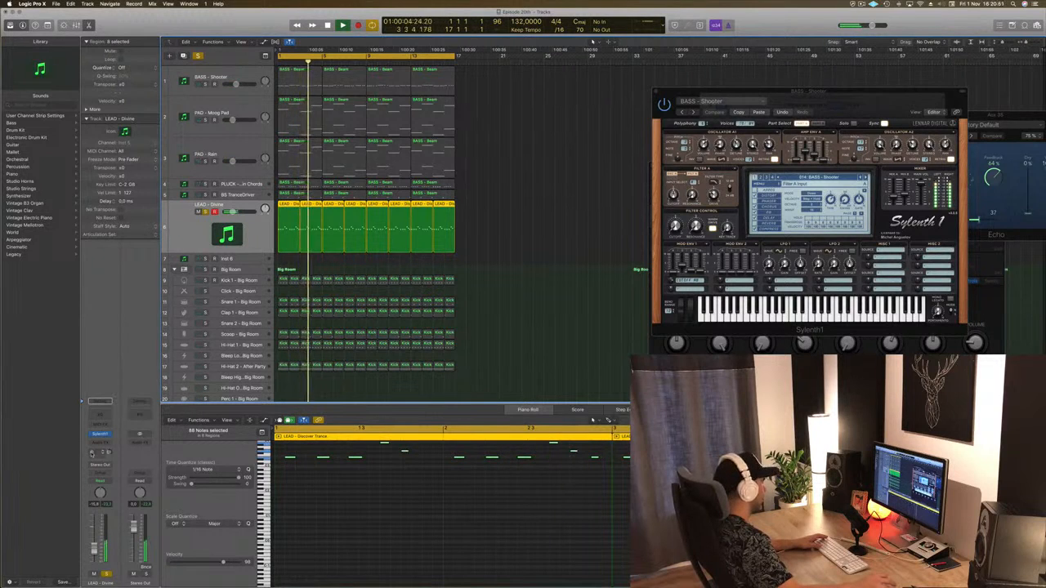
click(146, 575)
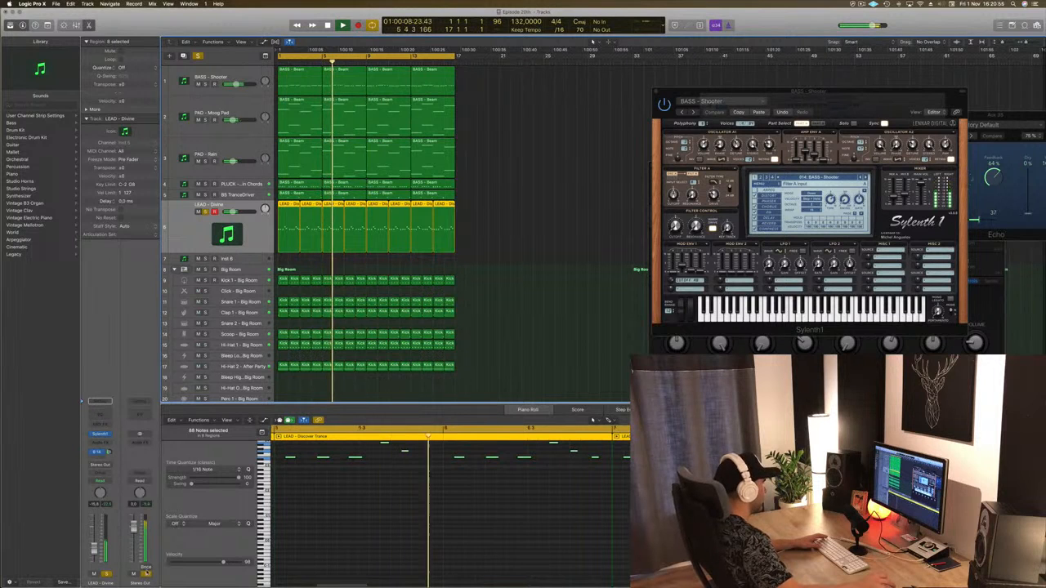
click(106, 575)
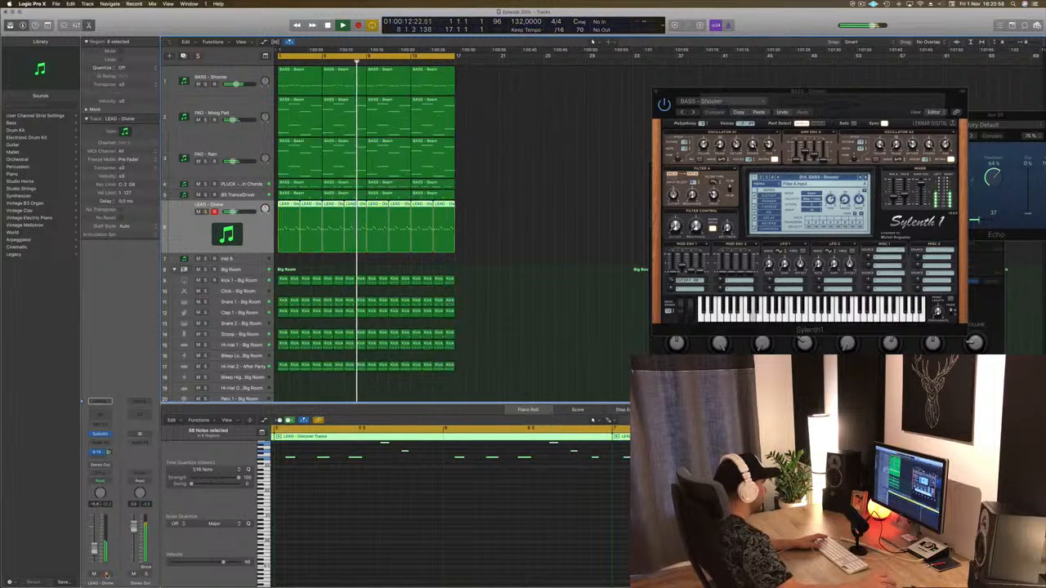
click(106, 575)
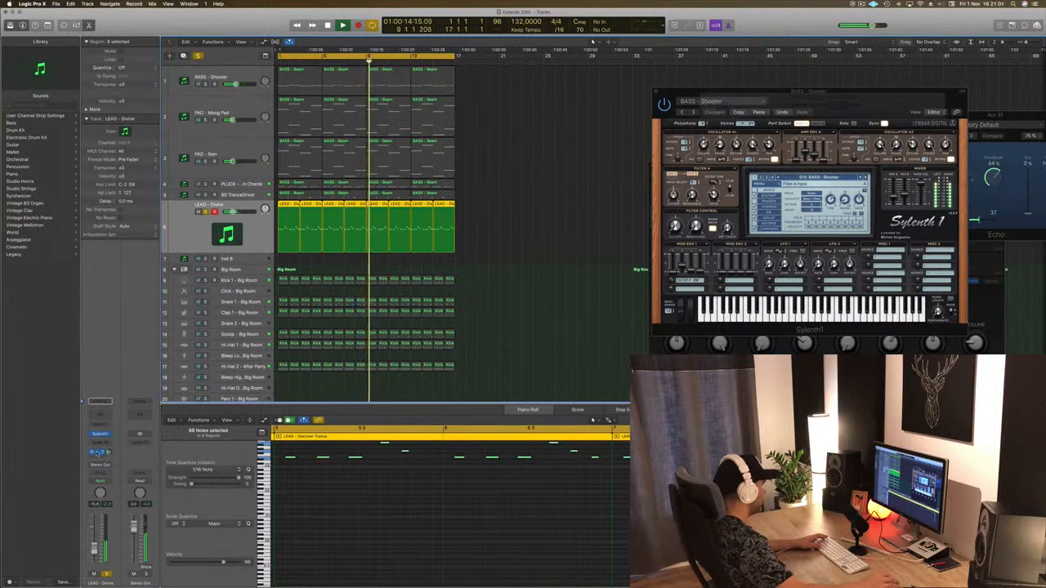
- Show the Bus 14 aux channel fed by the LEAD - Divine send and turn off the lead's solo
click(97, 452)
click(167, 462)
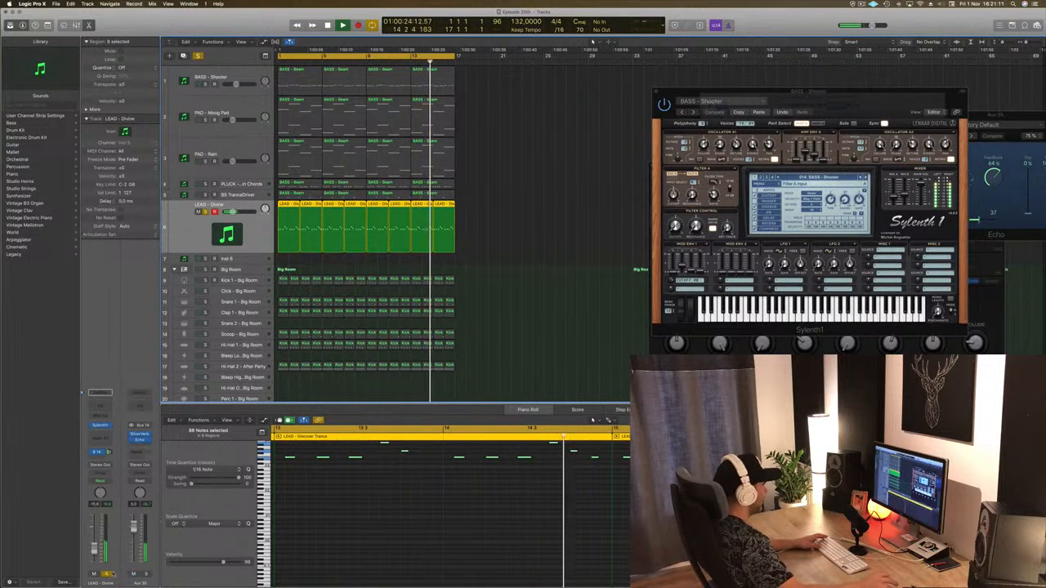
click(107, 575)
- Play the full 16-bar mix from the start with all synth and drum tracks in view
key(space)
key(space)
scroll(535, 320, down, 4)
scroll(505, 275, down, 2)
click(310, 293)
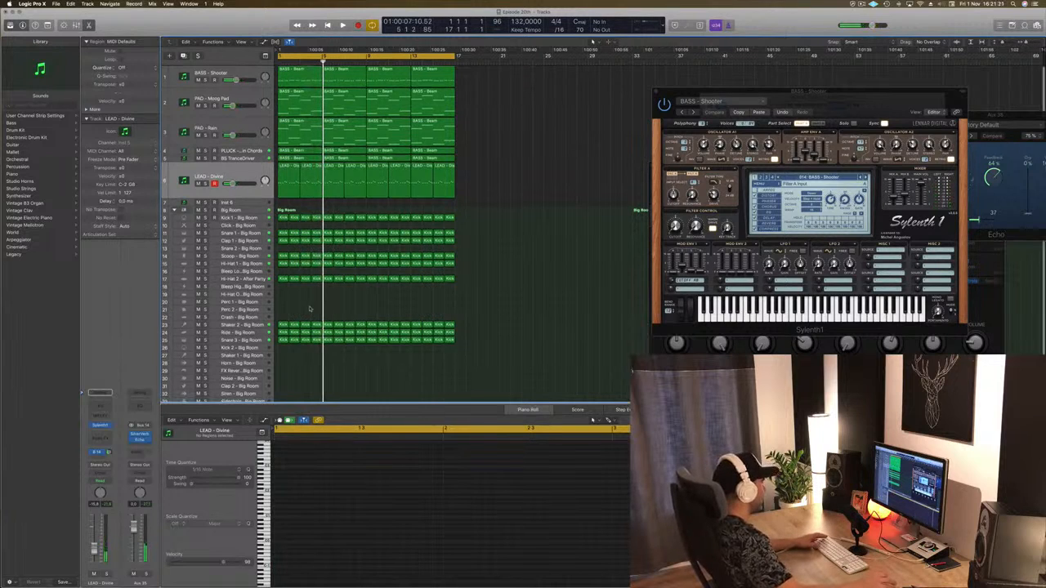
key(space)
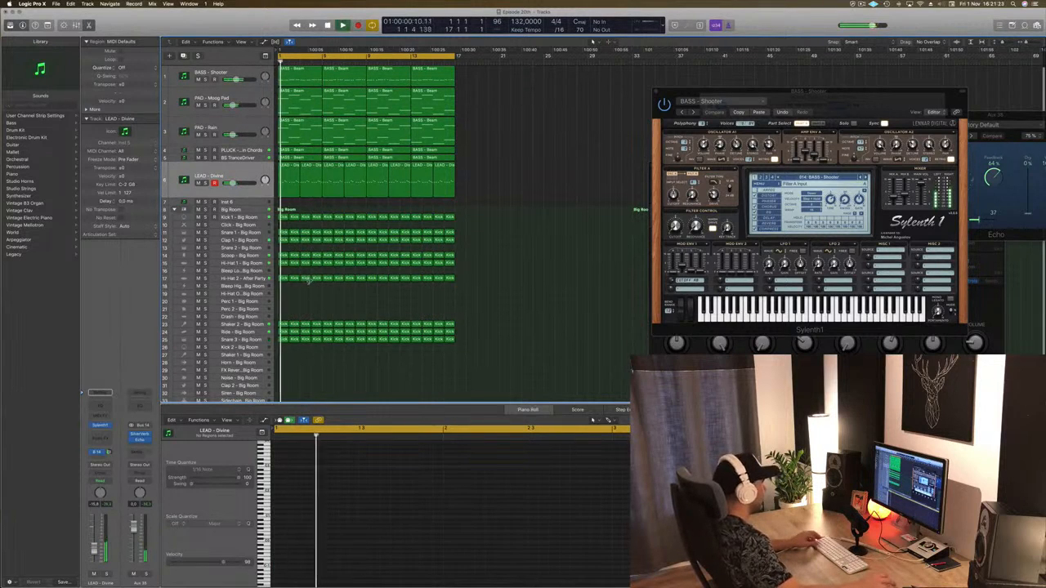
scroll(308, 281, right, 2)
scroll(352, 284, right, 1)
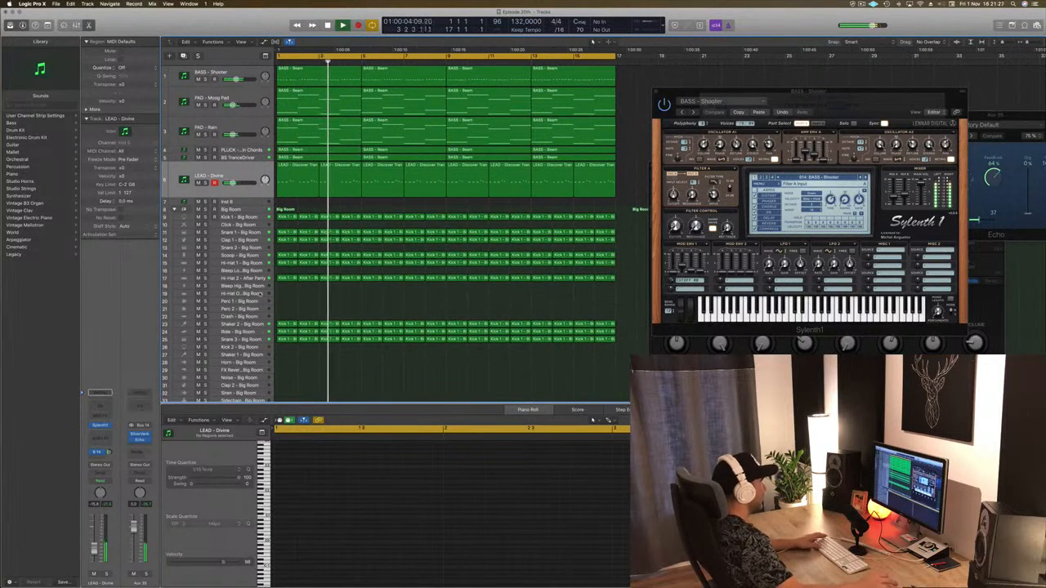
scroll(298, 306, up, 2)
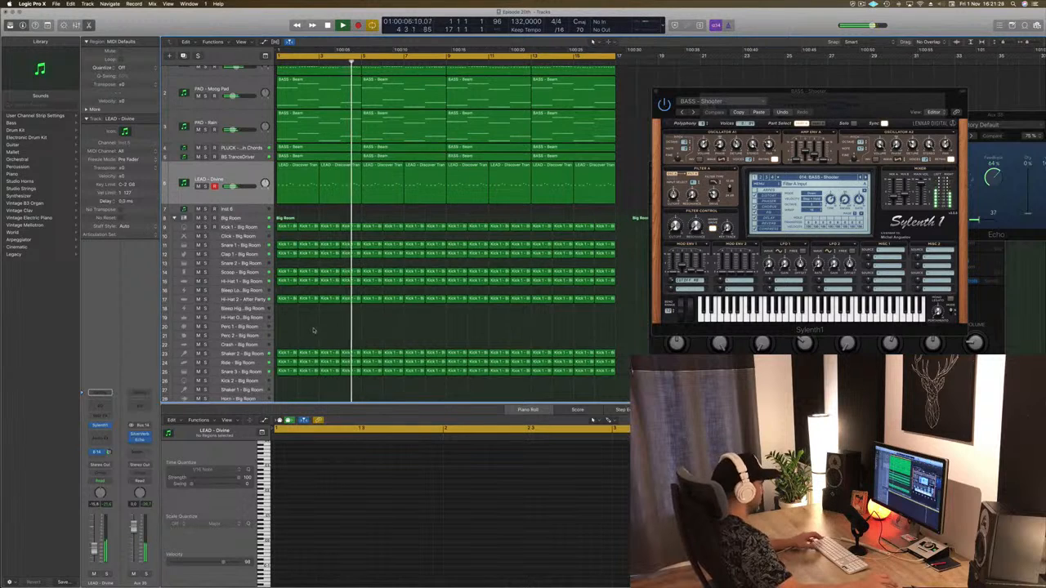
scroll(556, 203, down, 1)
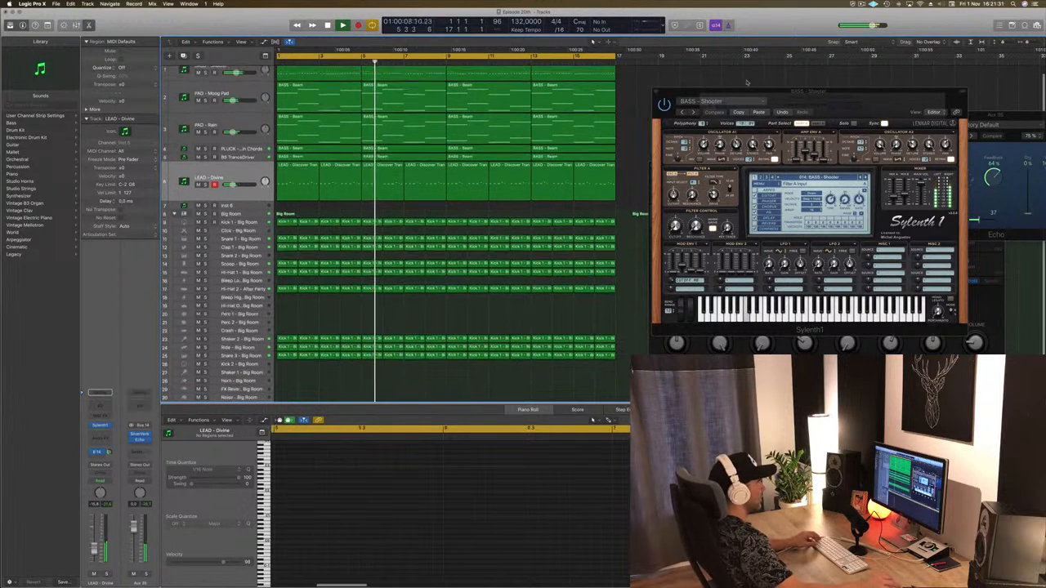
- Stop playback and close the Sylenth1, drum machine and Musical Typing windows covering the arrangement
drag(742, 94, 768, 93)
key(space)
click(684, 93)
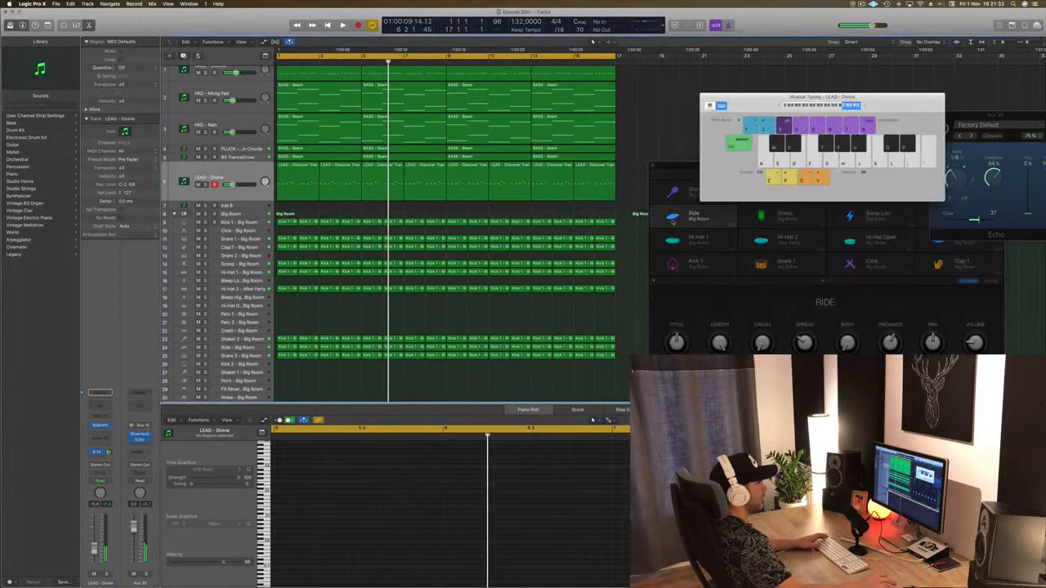
click(680, 169)
click(653, 165)
drag(745, 98, 703, 158)
key(super+k)
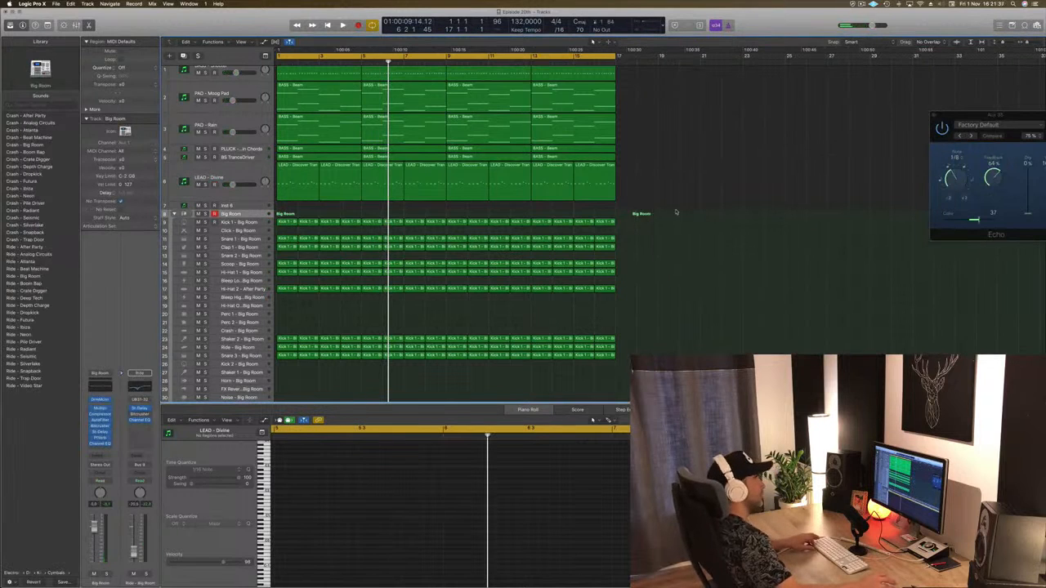
- Repeat all 16 bars of synth and drum regions three times so the arrangement fills 64 bars
scroll(670, 210, down, 5)
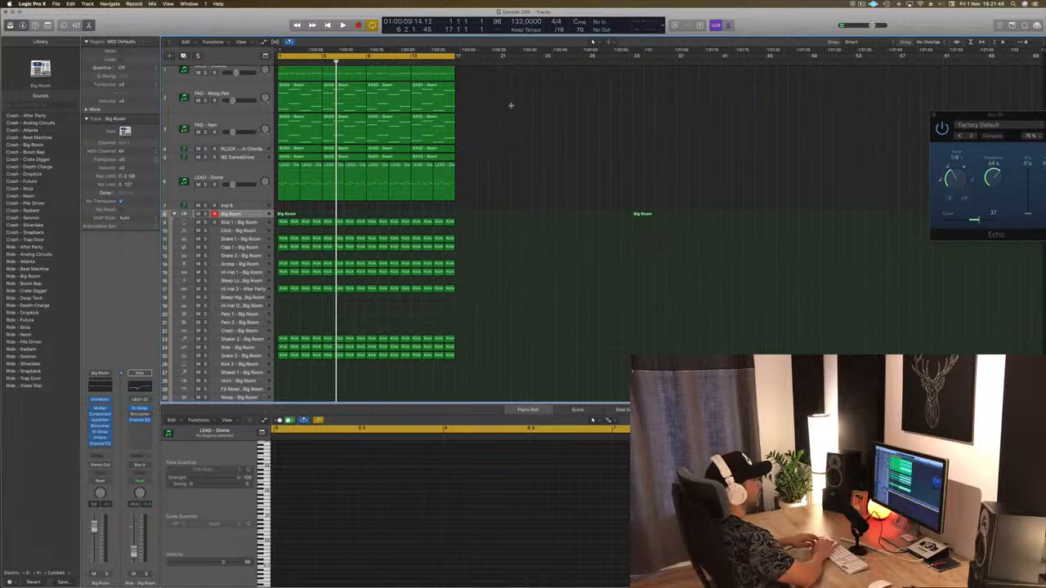
key(super+r)
key(super+r)
key(super+r)
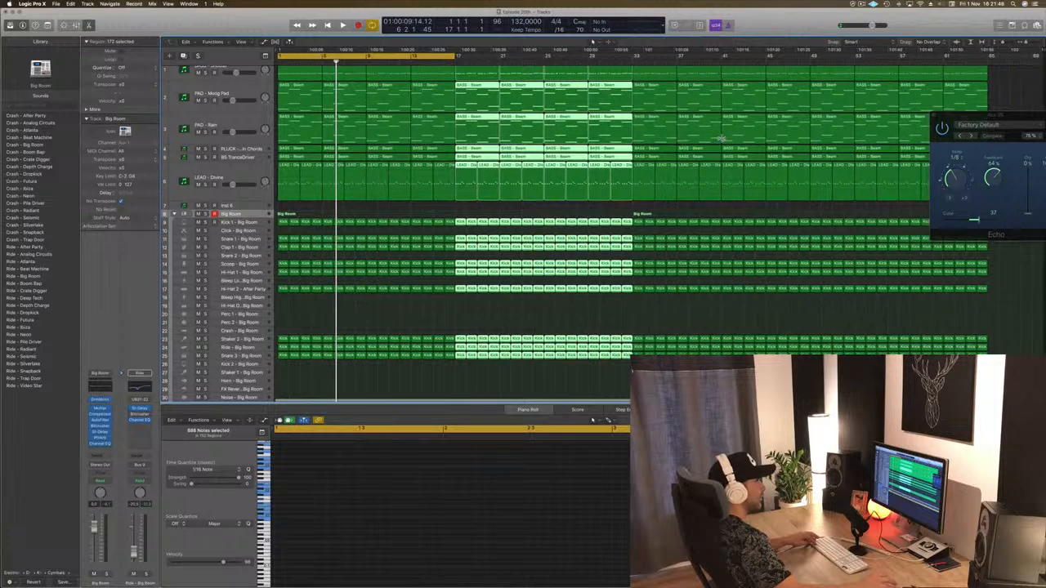
click(713, 204)
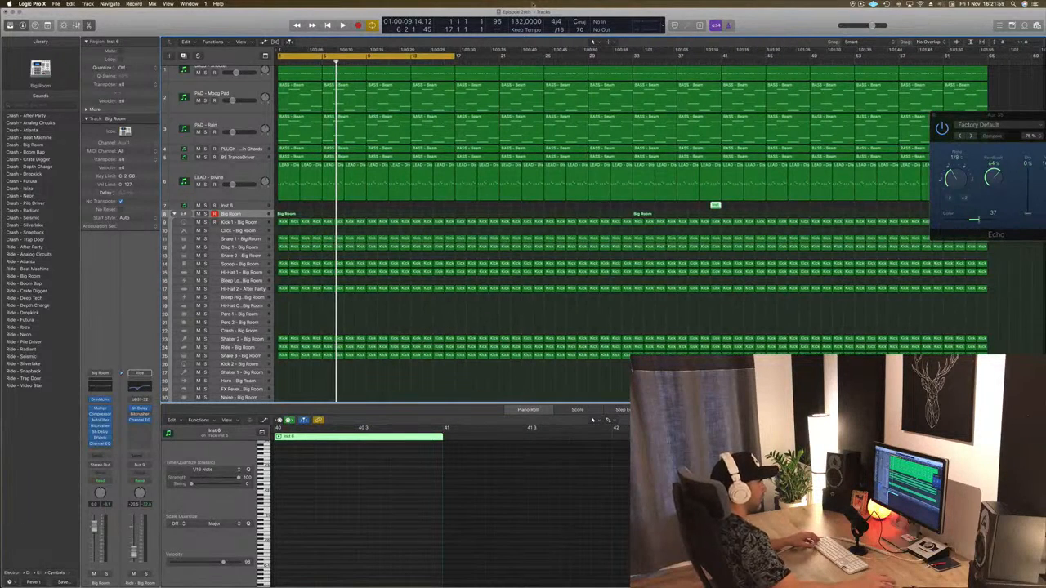
- Extend the cycle range to bar 65 and play the 64-bar arrangement from the start with the Piano Roll hidden
drag(456, 55, 984, 71)
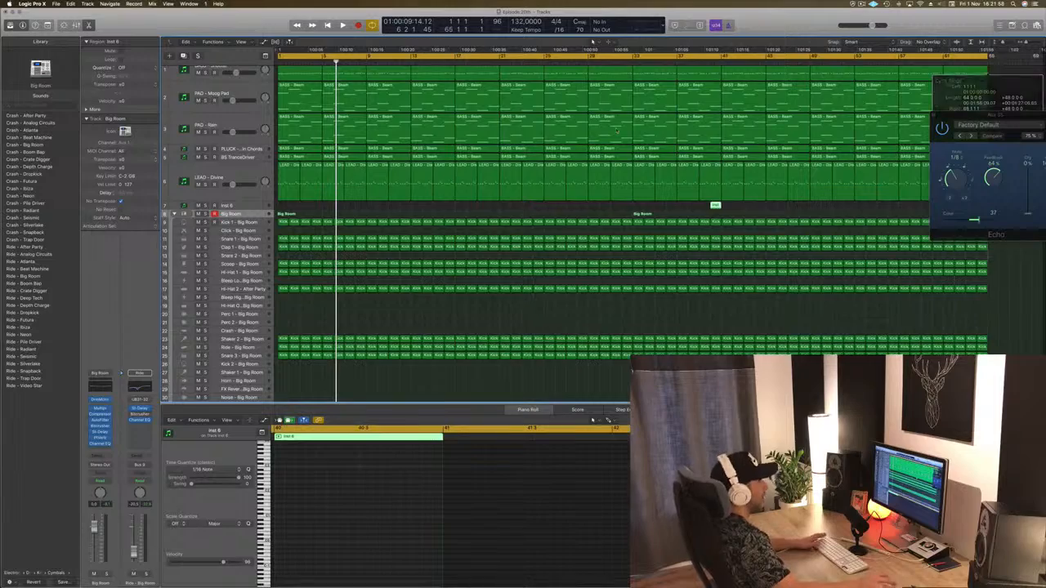
key(space)
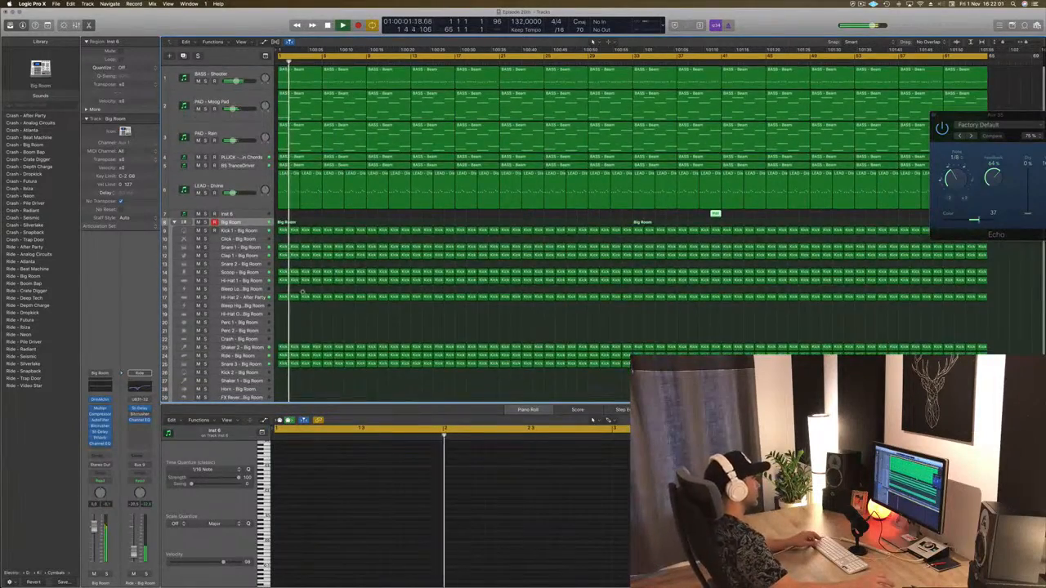
key(x)
key(x)
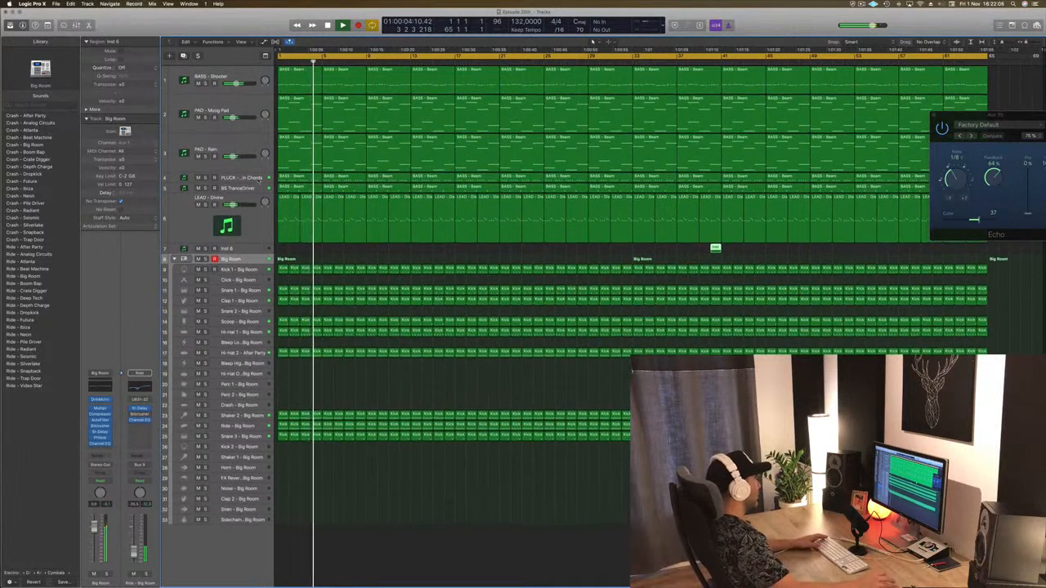
key(space)
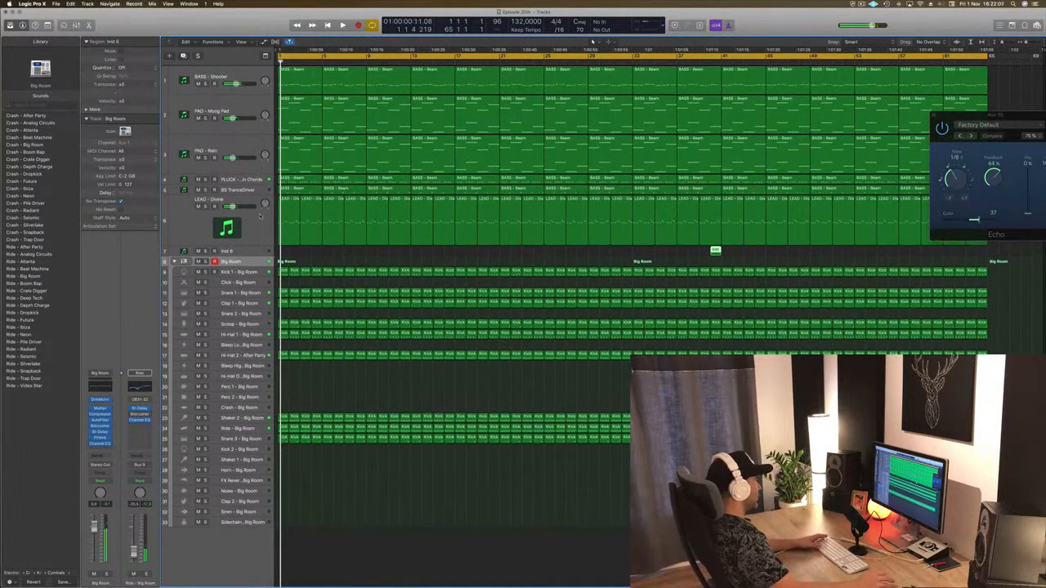
- Mute the LEAD - Divine track, select the BASS - Shooter track and play the arrangement briefly
click(260, 217)
key(space)
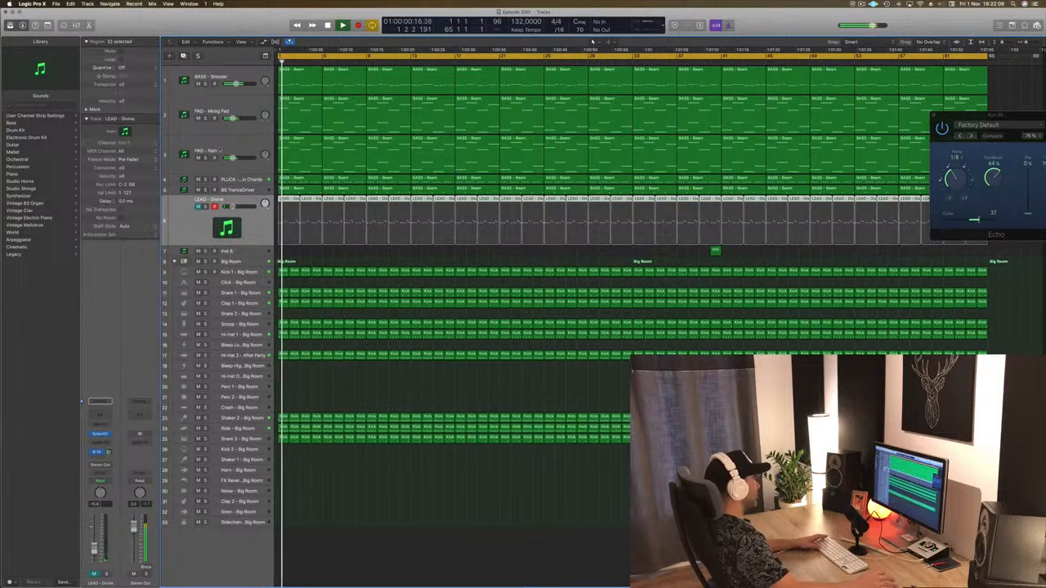
click(197, 92)
key(space)
key(space)
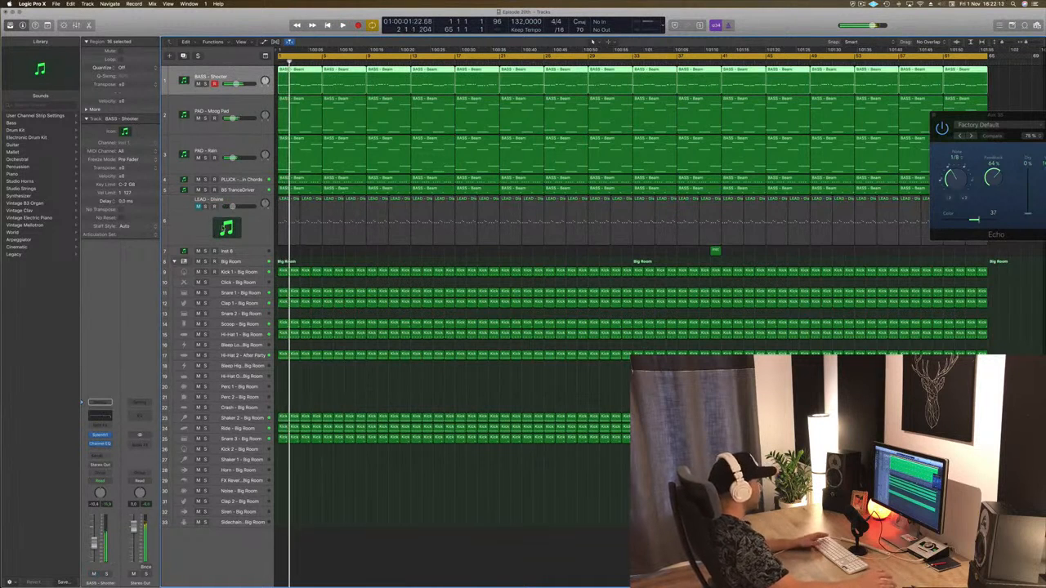
- Show the Mixer, start playback and pull the faders of all tracks down together, then stop and deselect them
key(x)
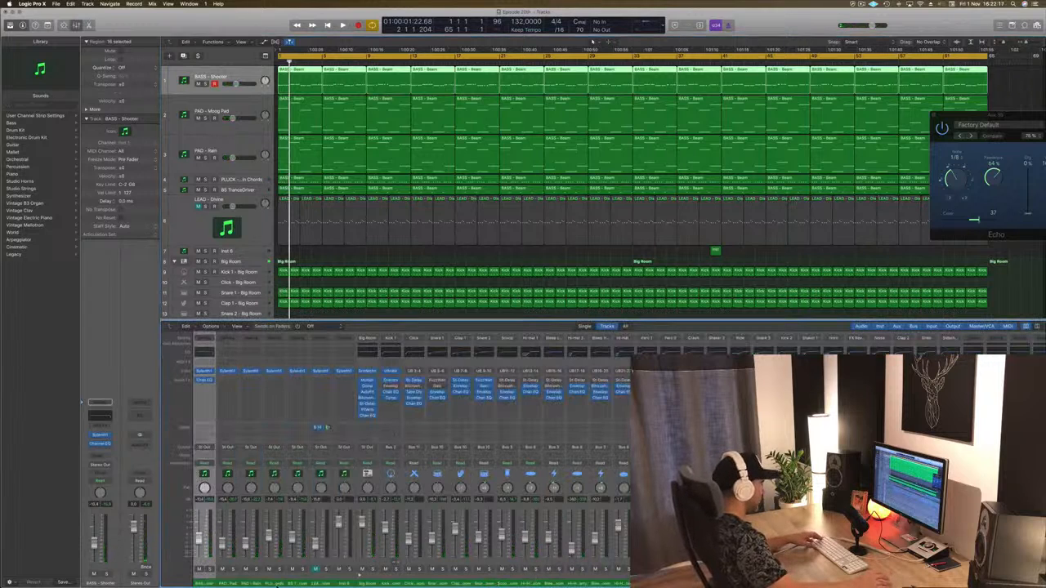
key(space)
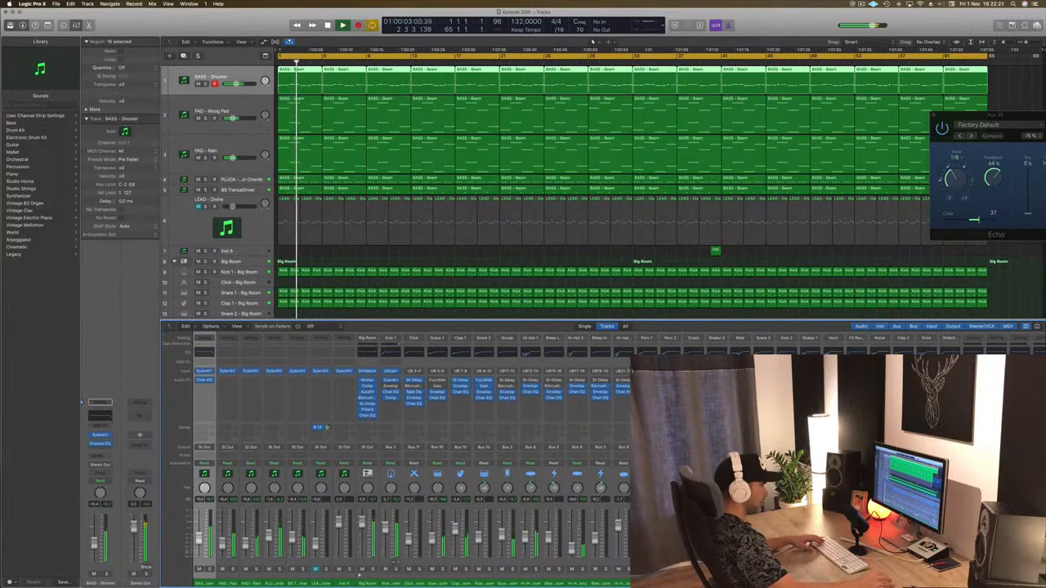
drag(763, 583, 208, 585)
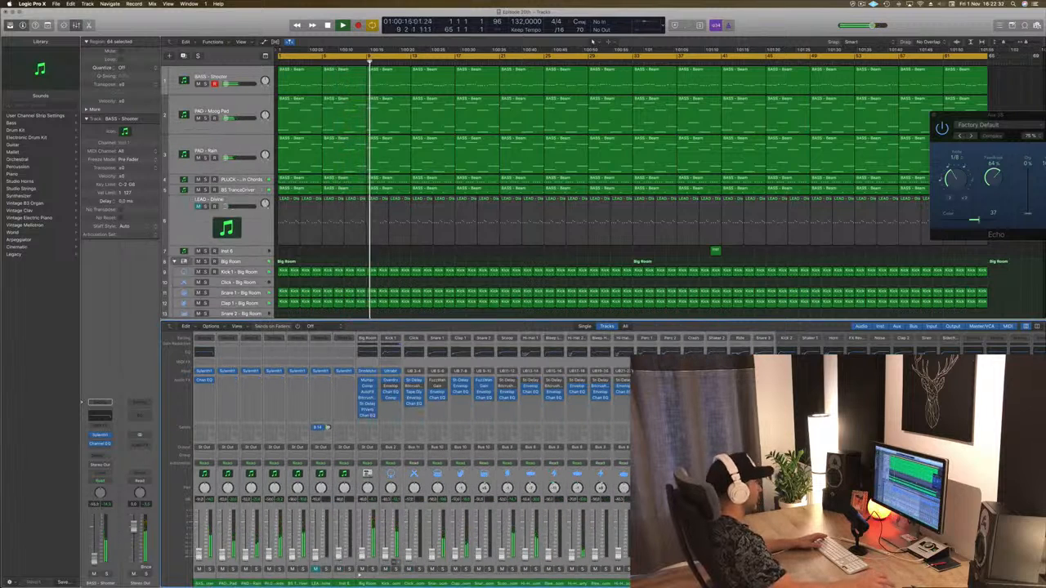
click(340, 254)
key(space)
- Select the Kick 1 track and raise its fader while playing the song from the start
scroll(256, 259, down, 2)
click(256, 258)
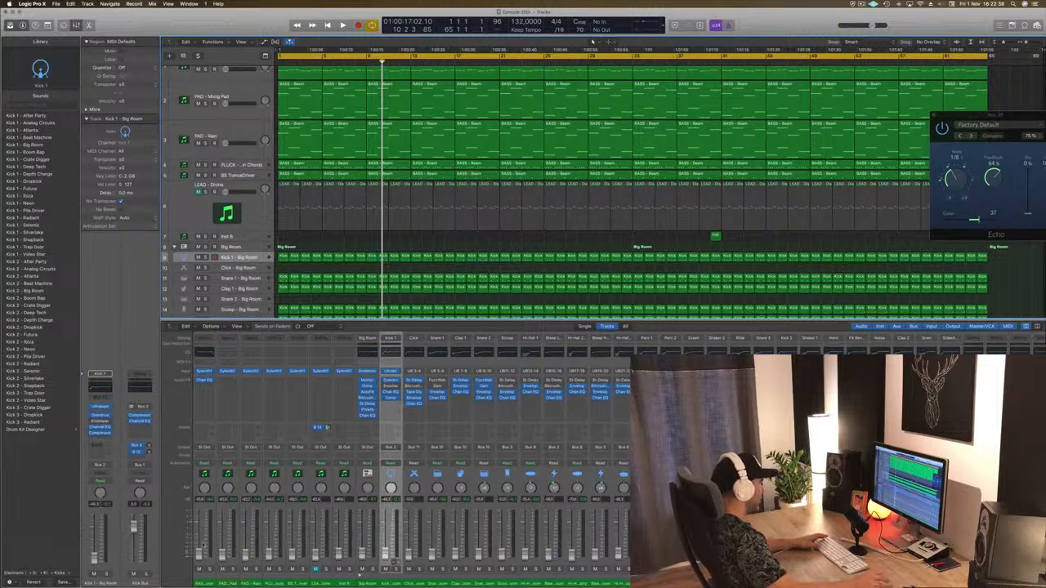
key(Return)
key(space)
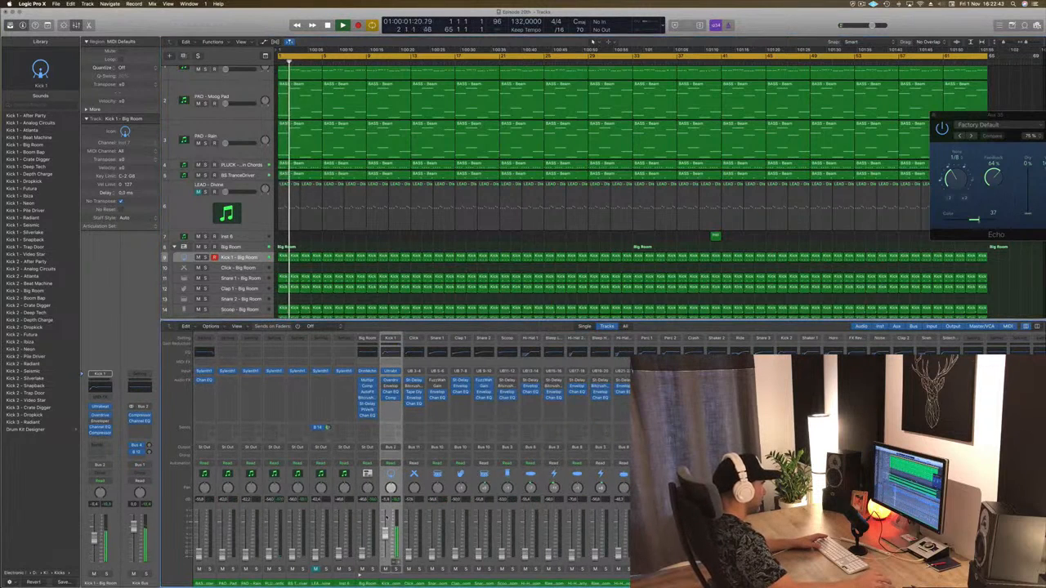
key(space)
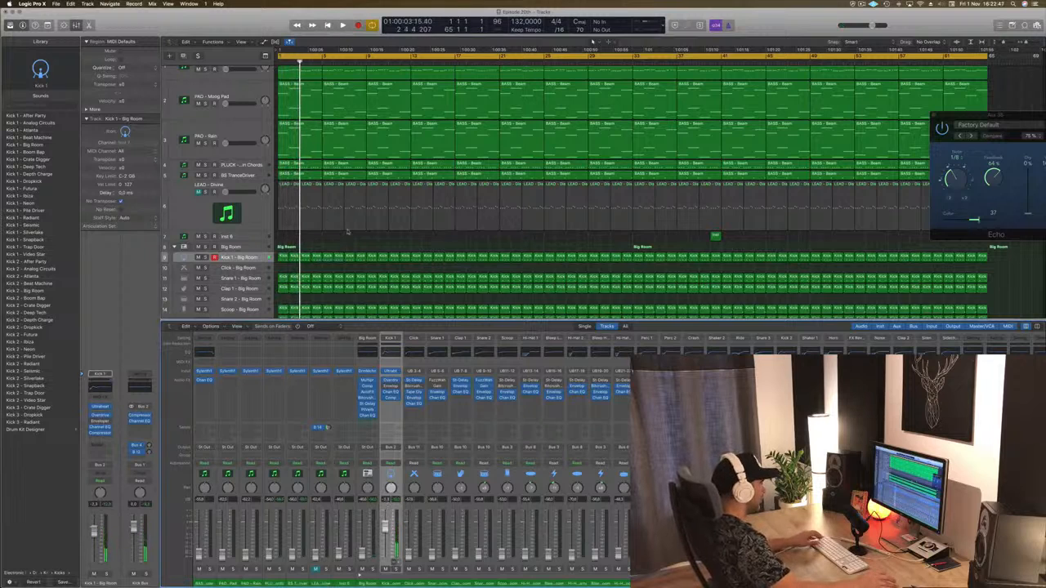
- Raise the fader of the main Big Room drum track and play the kick from the start
click(229, 246)
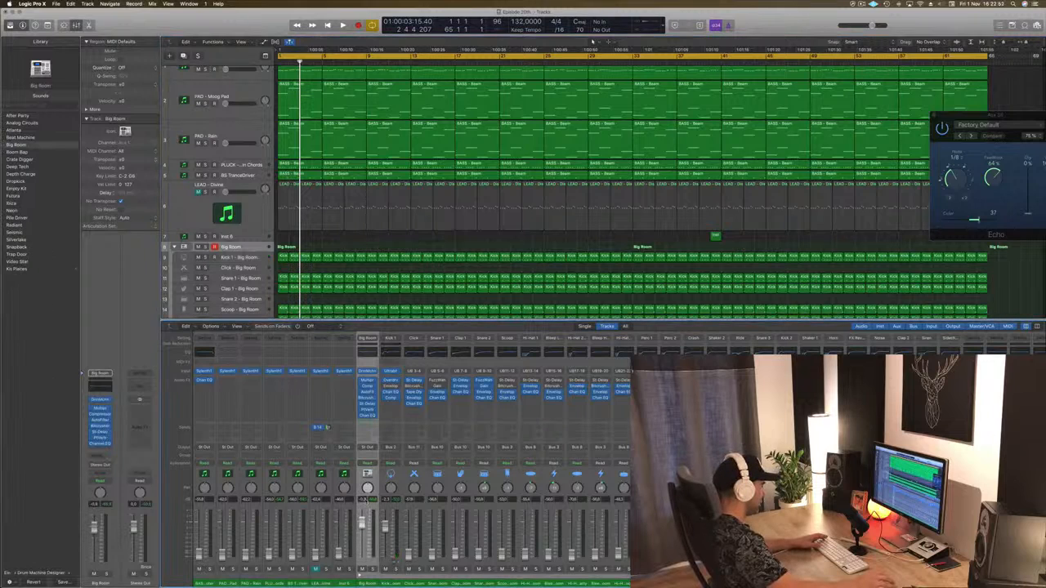
key(Return)
key(space)
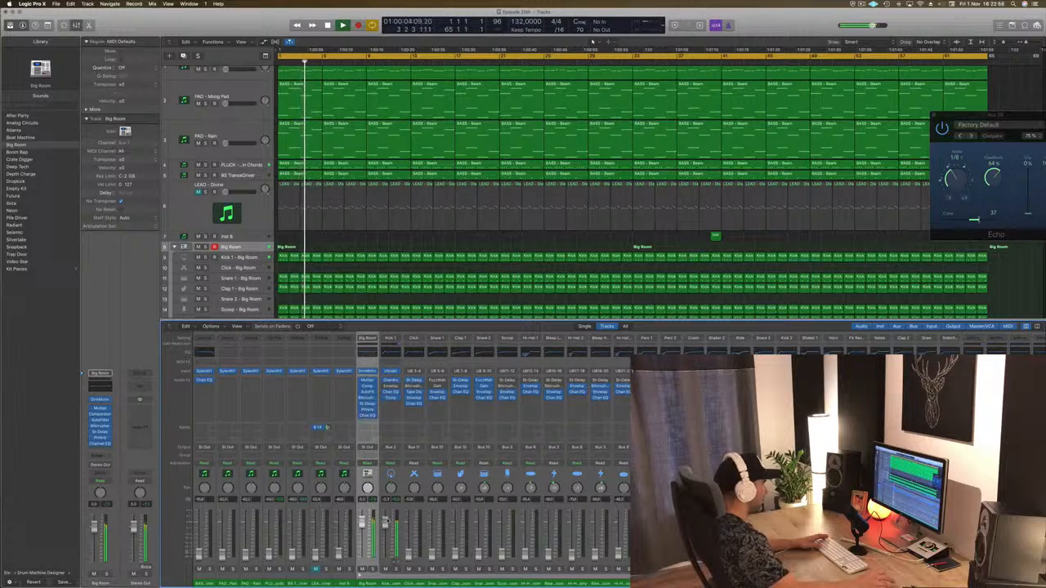
- Add a send from Kick 1 to Bus 20, turn up its level and set the new aux channel to No Output
click(400, 411)
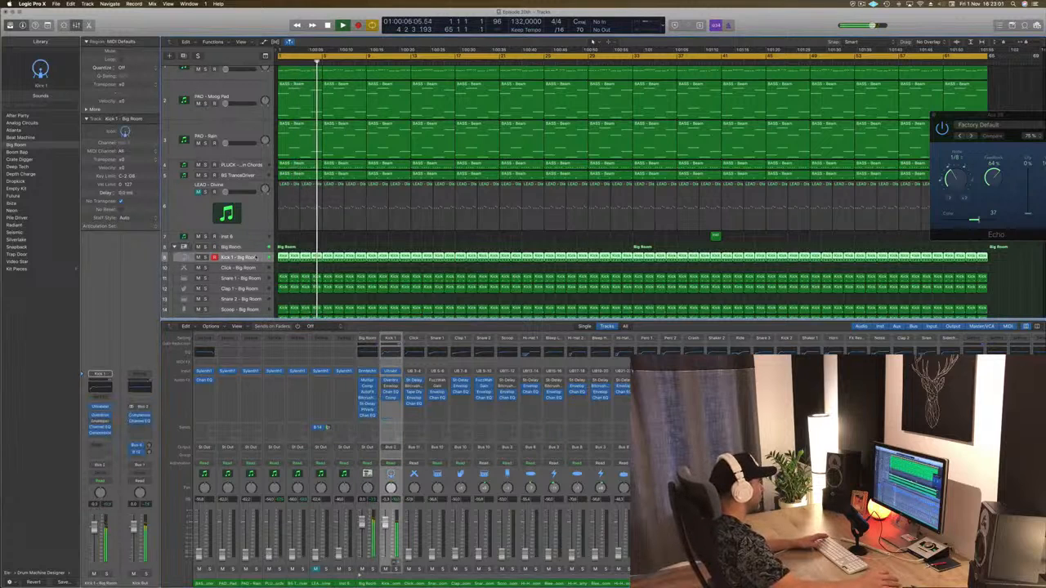
key(Return)
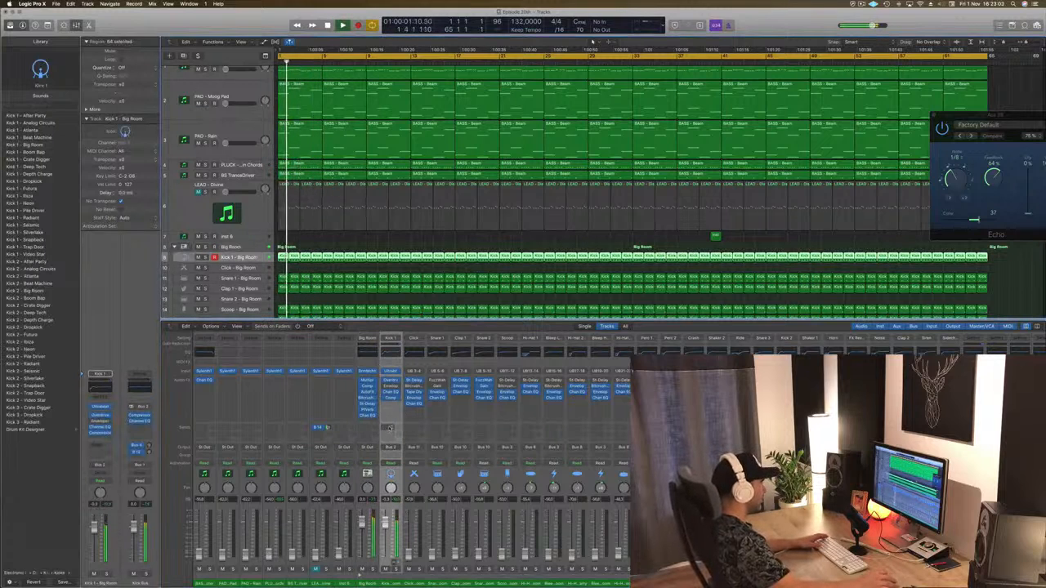
click(389, 428)
mouse_move(393, 440)
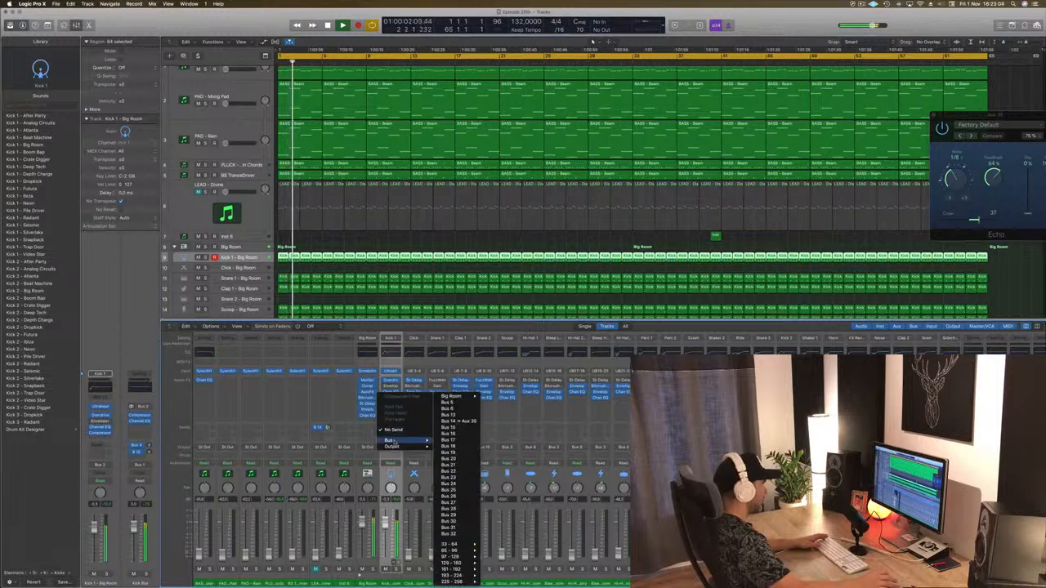
click(464, 459)
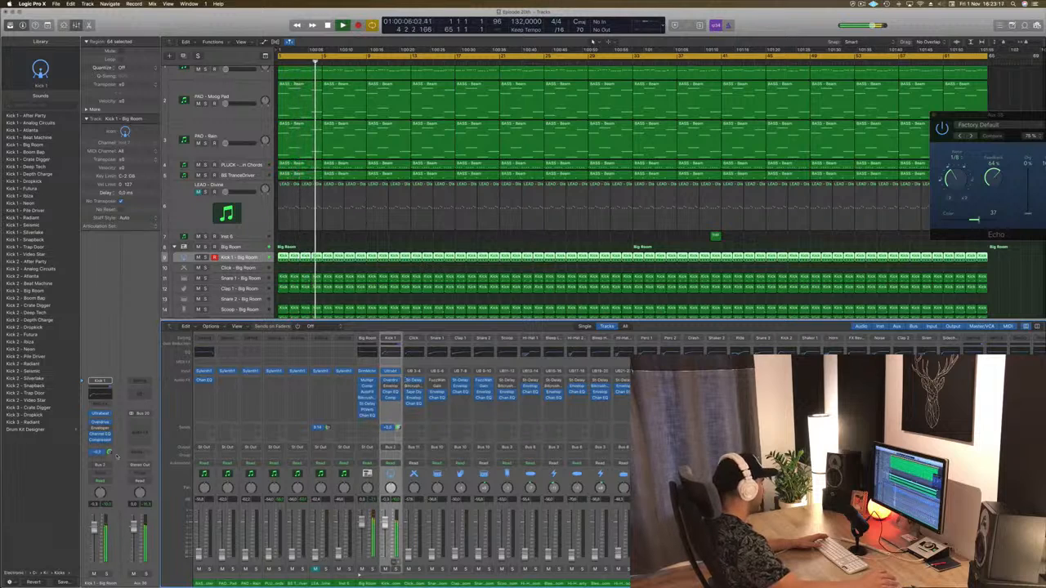
click(138, 464)
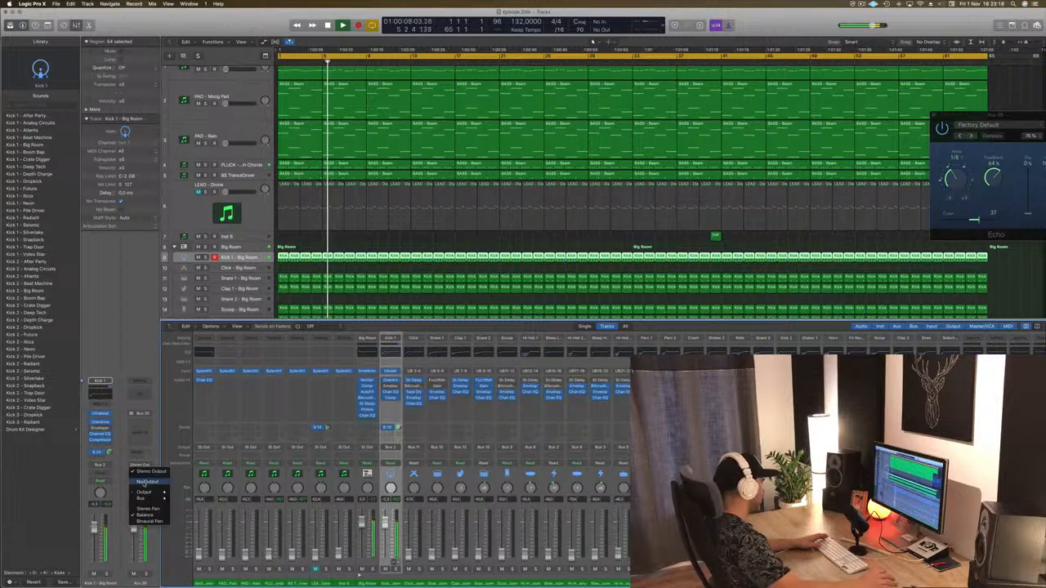
click(134, 436)
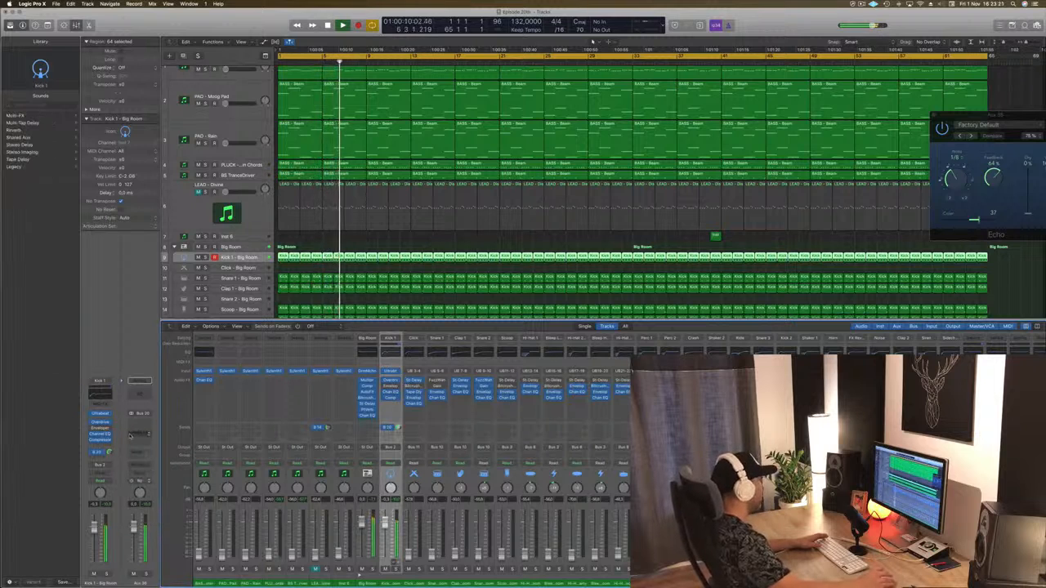
- Play from the start and raise the volume of the BASS - Shooter track against the kick
scroll(309, 112, up, 2)
key(Return)
drag(226, 85, 233, 84)
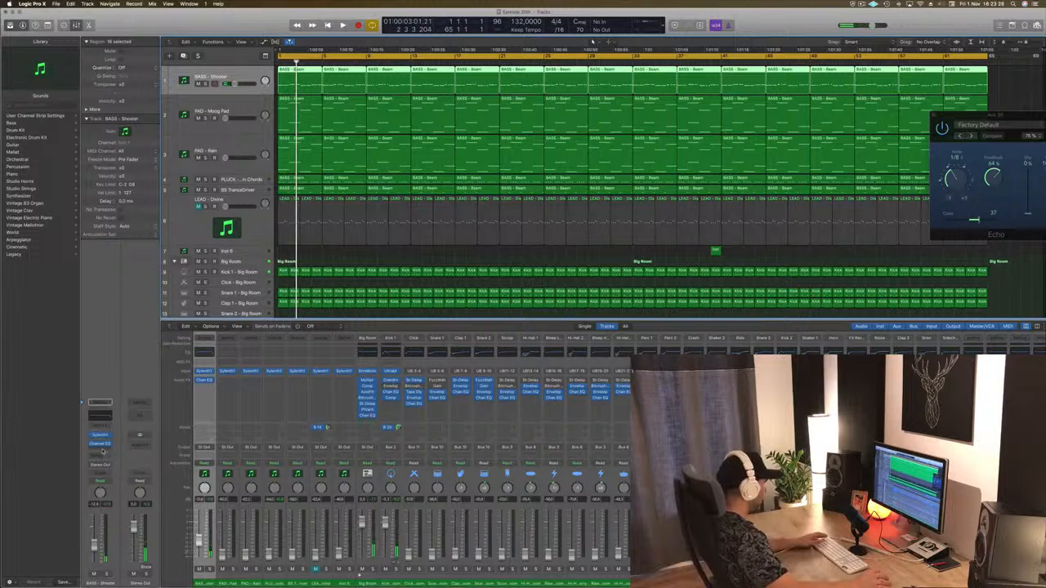
- Insert a stereo Compressor on BASS - Shooter and set its side chain source to Bus 20
click(101, 451)
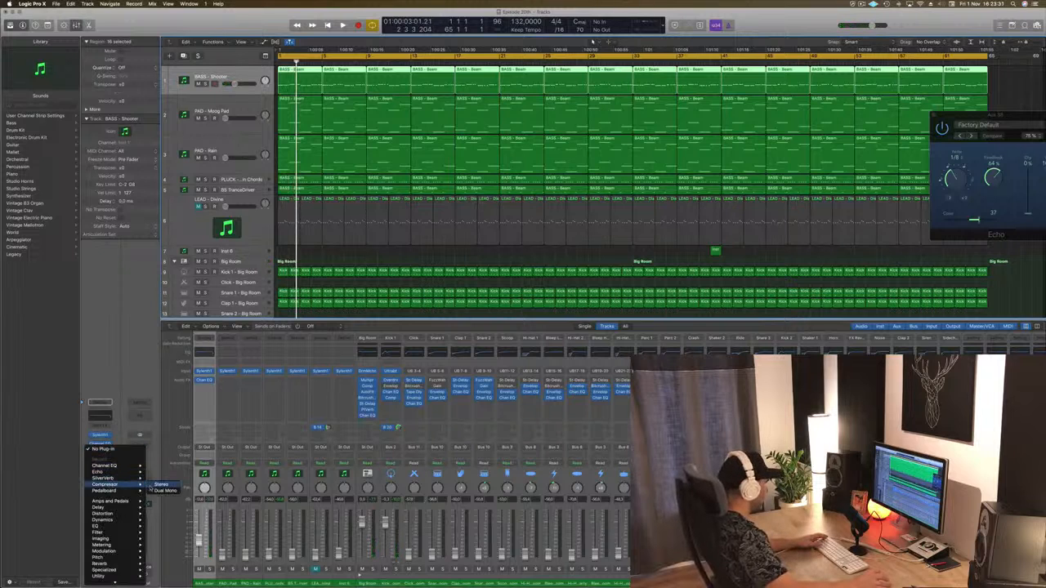
click(161, 486)
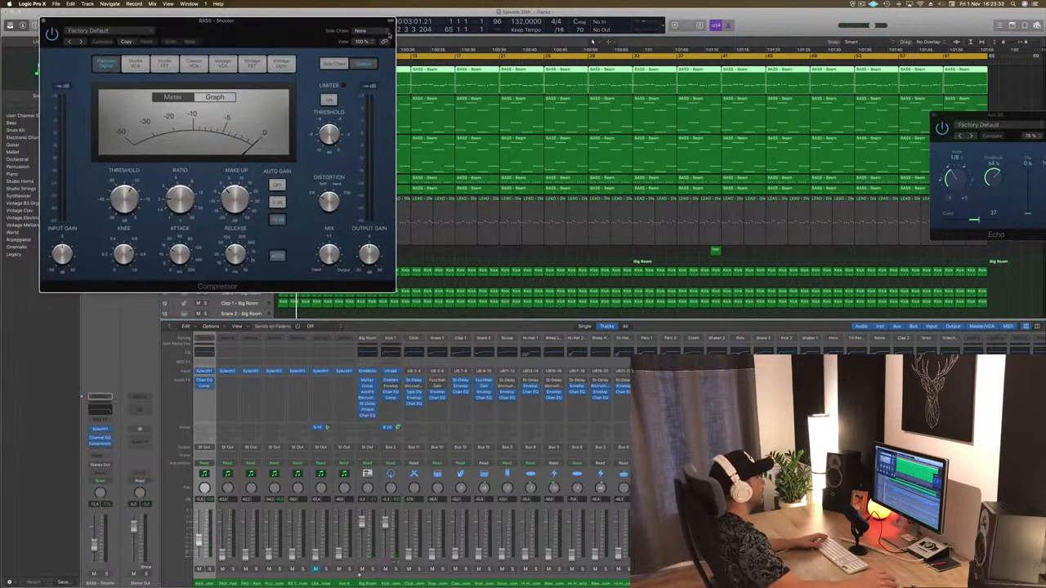
mouse_move(367, 54)
click(454, 129)
- Play the kick and bass to check the sidechain compression on the meter, then close the Compressor window
drag(256, 39, 471, 59)
key(space)
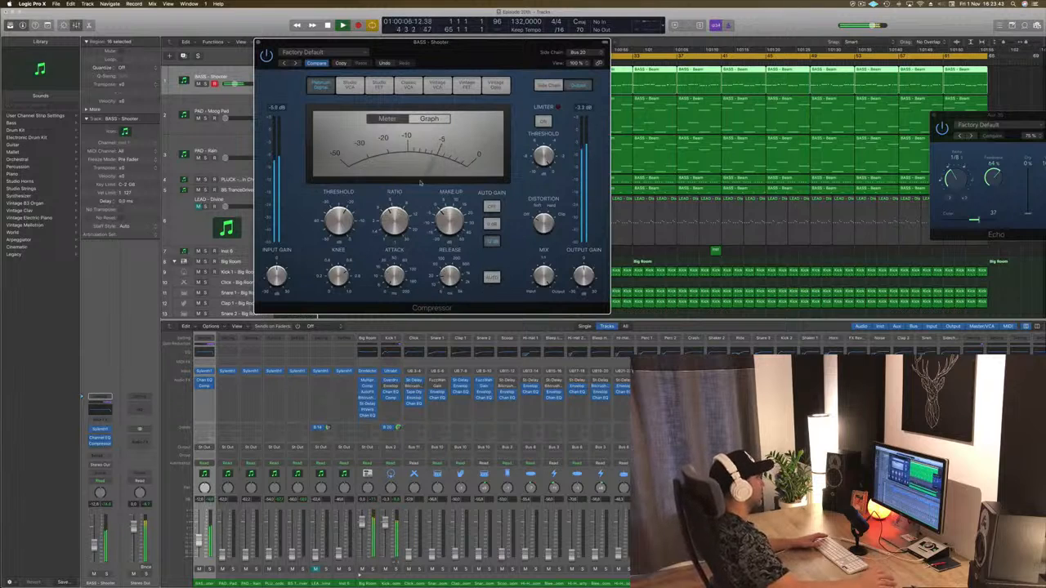
drag(468, 38, 636, 59)
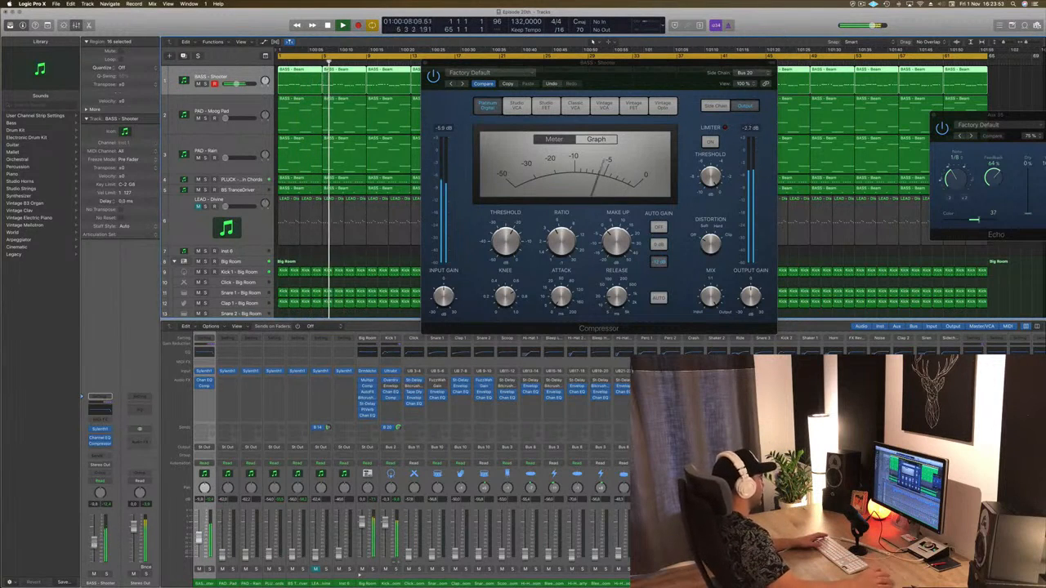
drag(434, 62, 393, 67)
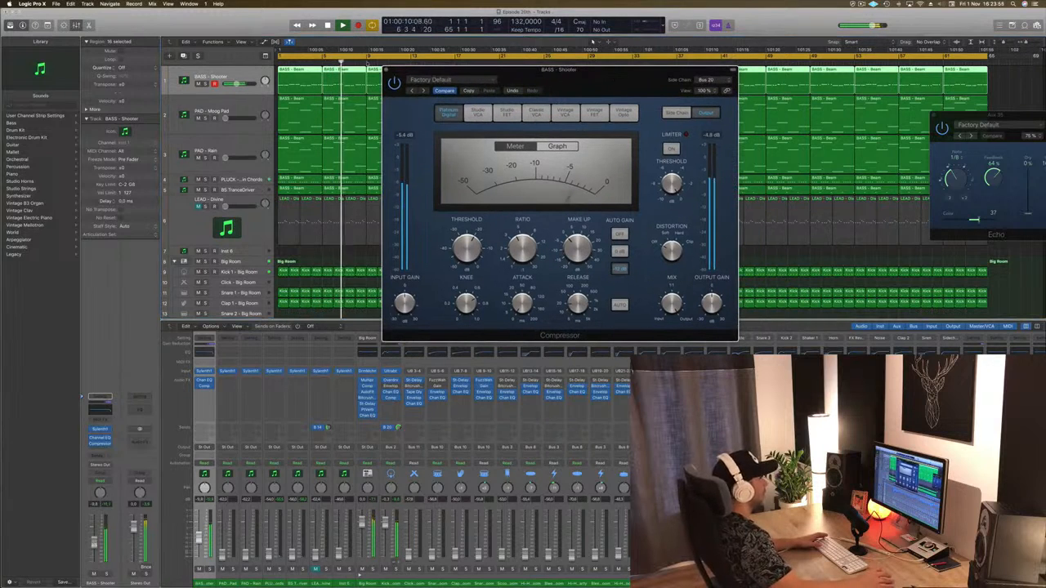
click(386, 70)
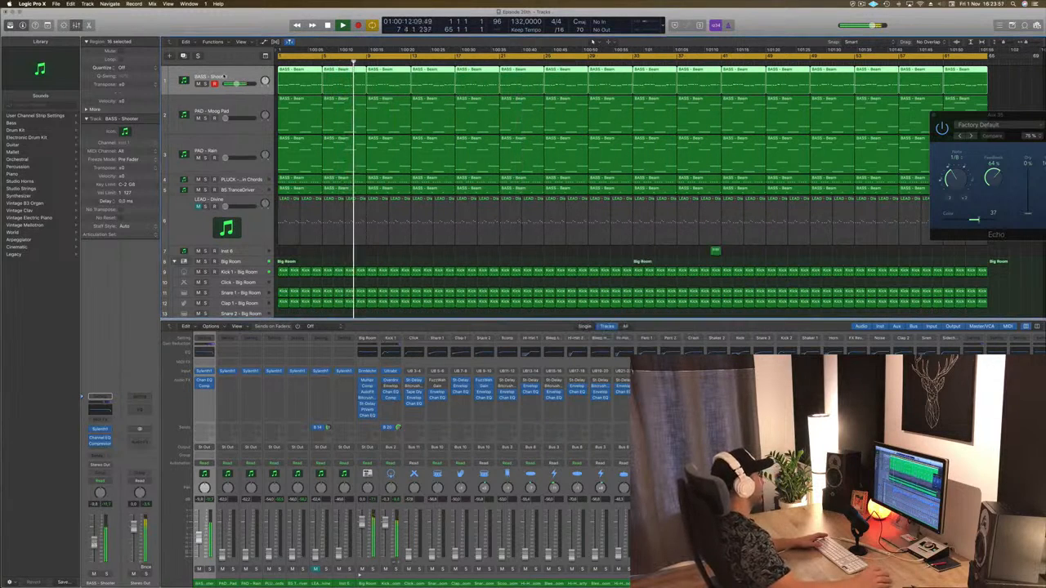
- Adjust the filter cutoff of the BASS - Shooter patch in Sylenth1 during playback and close the instrument window
click(99, 429)
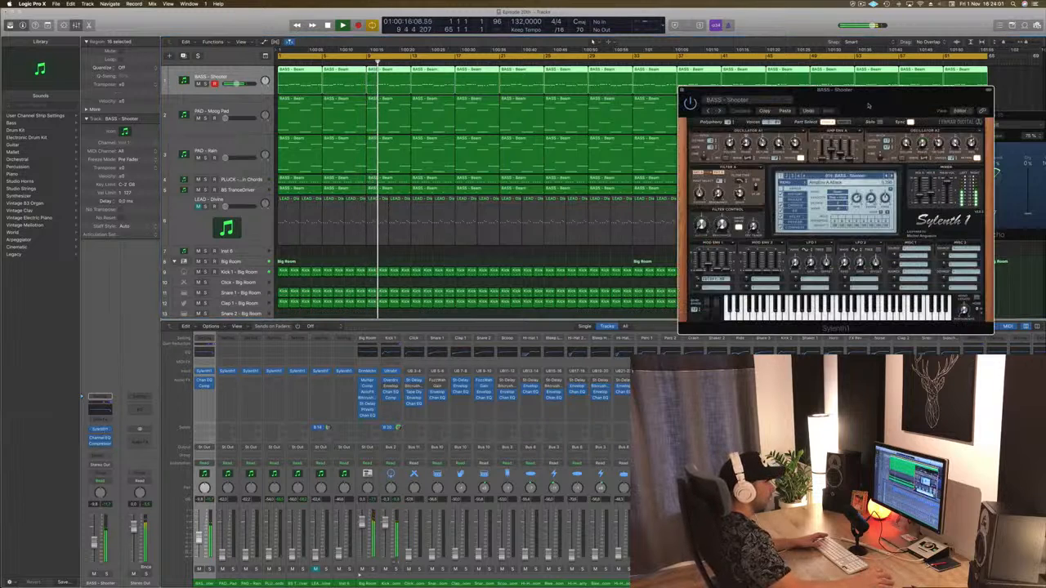
drag(867, 107, 677, 153)
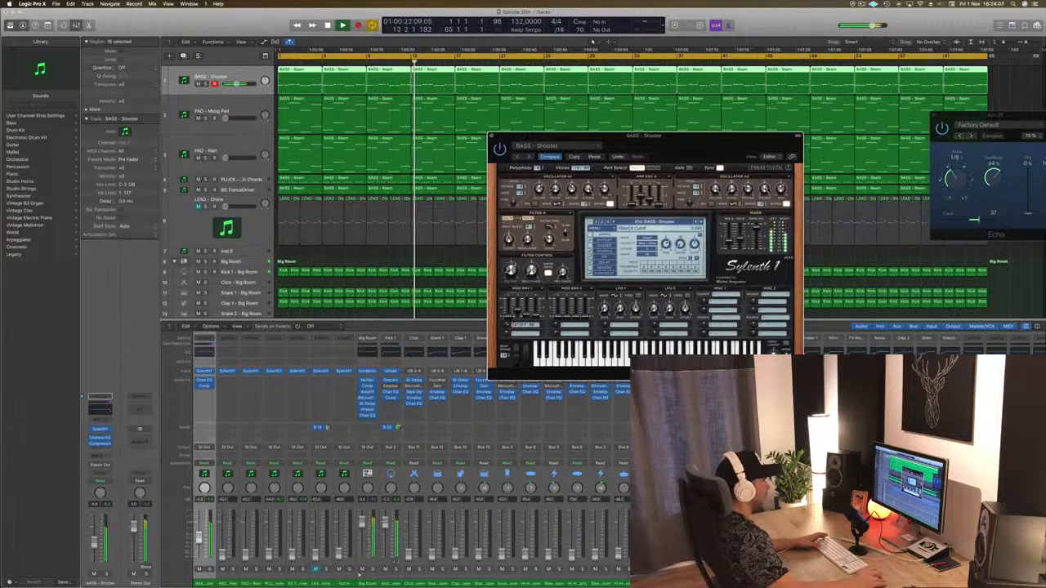
drag(677, 149, 597, 138)
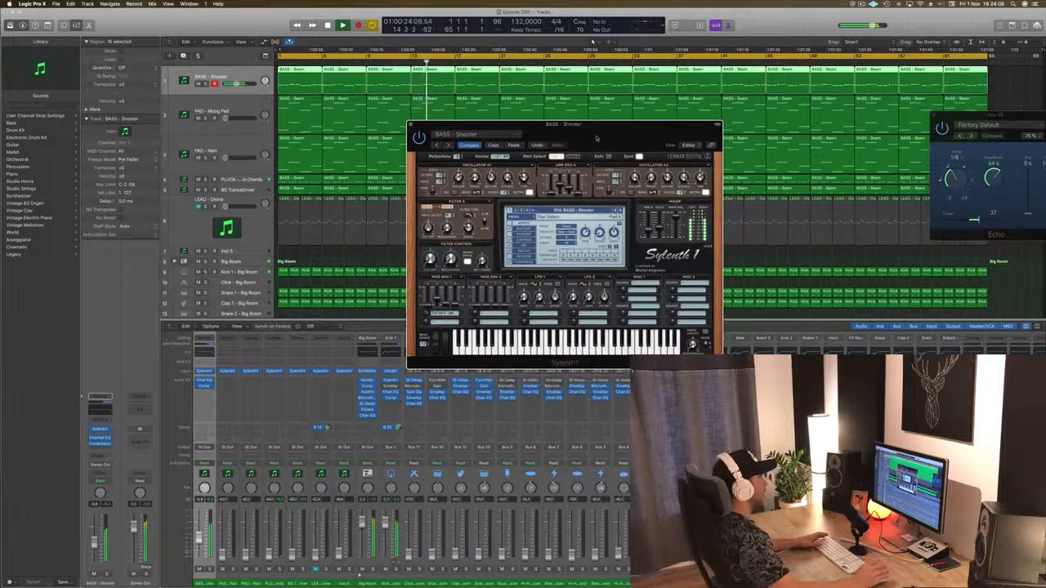
click(411, 125)
- Play from the start and raise the Snare 1 and Clap 1 faders to sit with the kick and bass
key(Return)
scroll(235, 172, down, 3)
scroll(234, 174, down, 3)
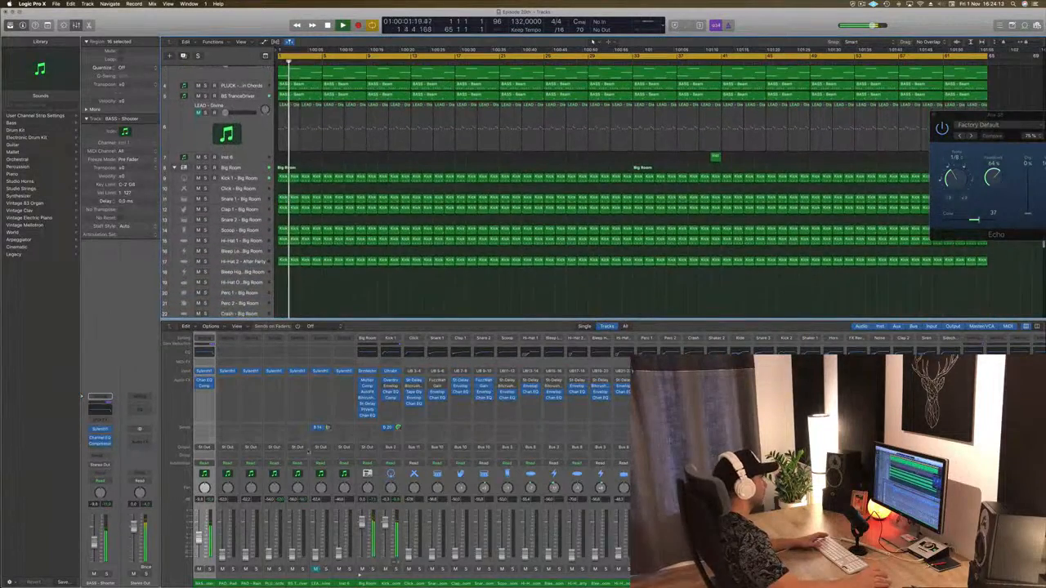
key(Return)
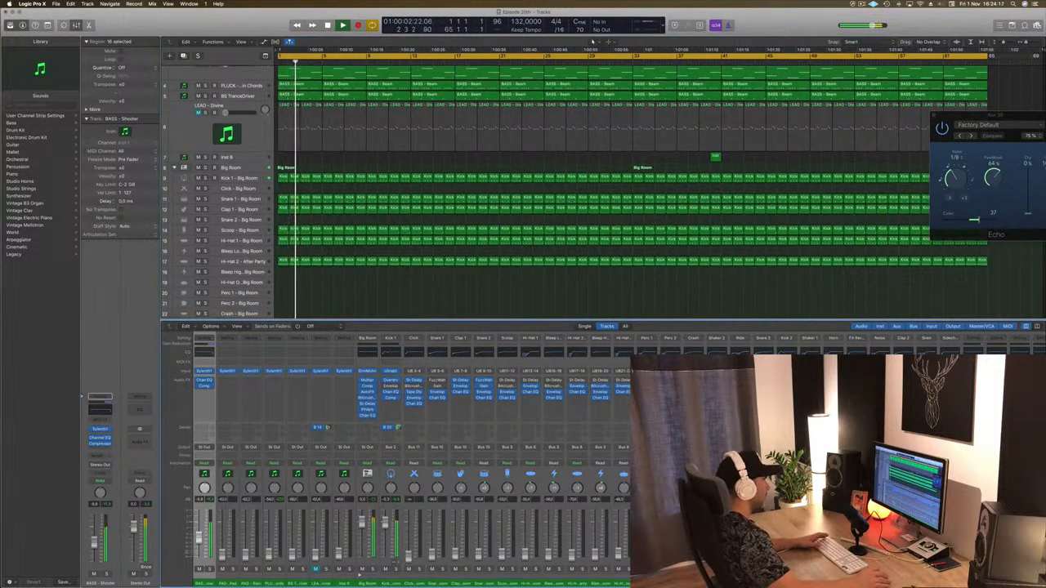
drag(433, 543, 433, 539)
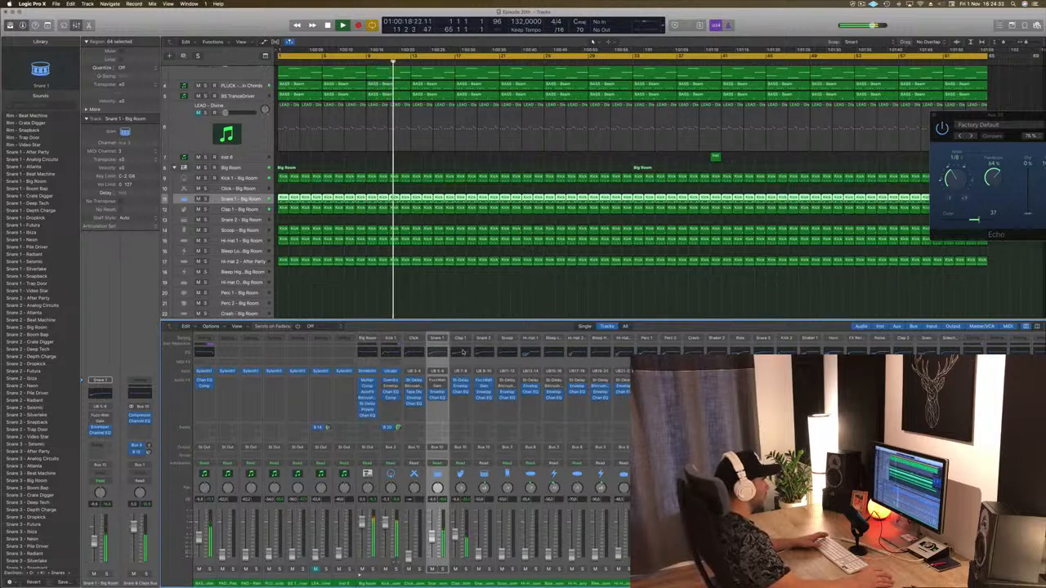
- Toggle the low-cut band in Clap 1's Channel EQ to compare the sound, then close the EQ window
double_click(462, 352)
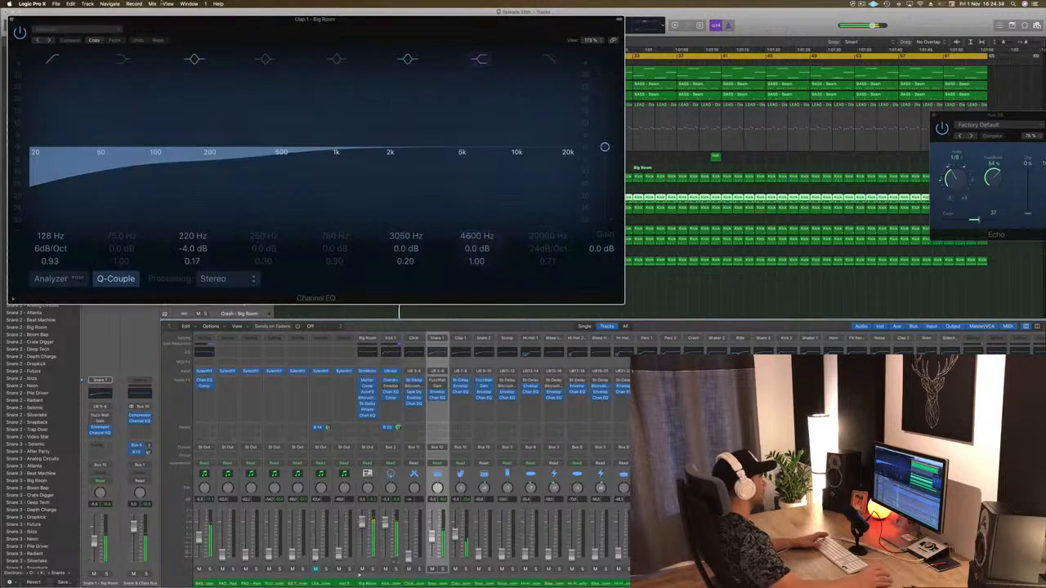
click(53, 62)
click(53, 62)
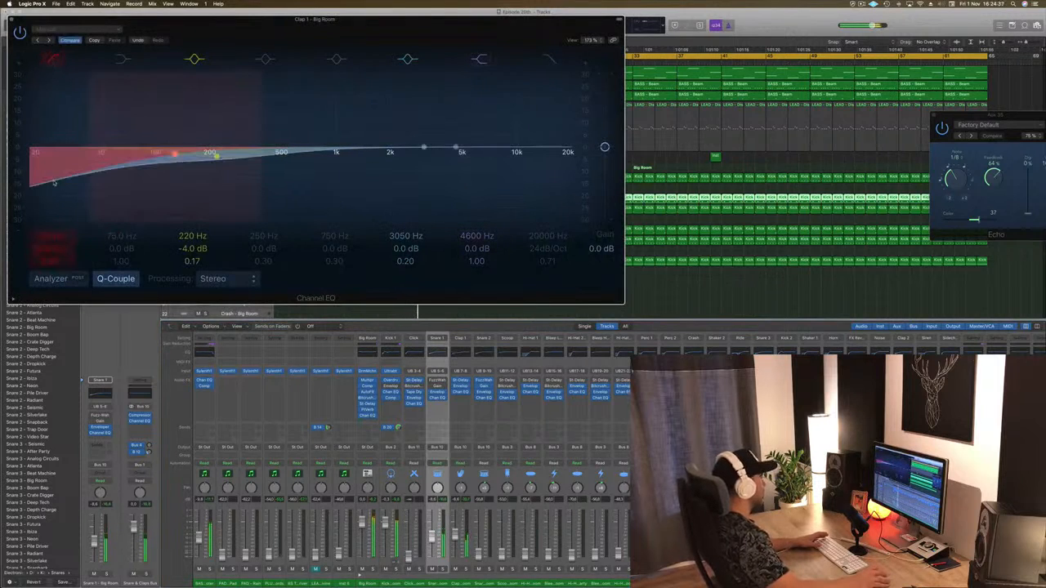
click(10, 21)
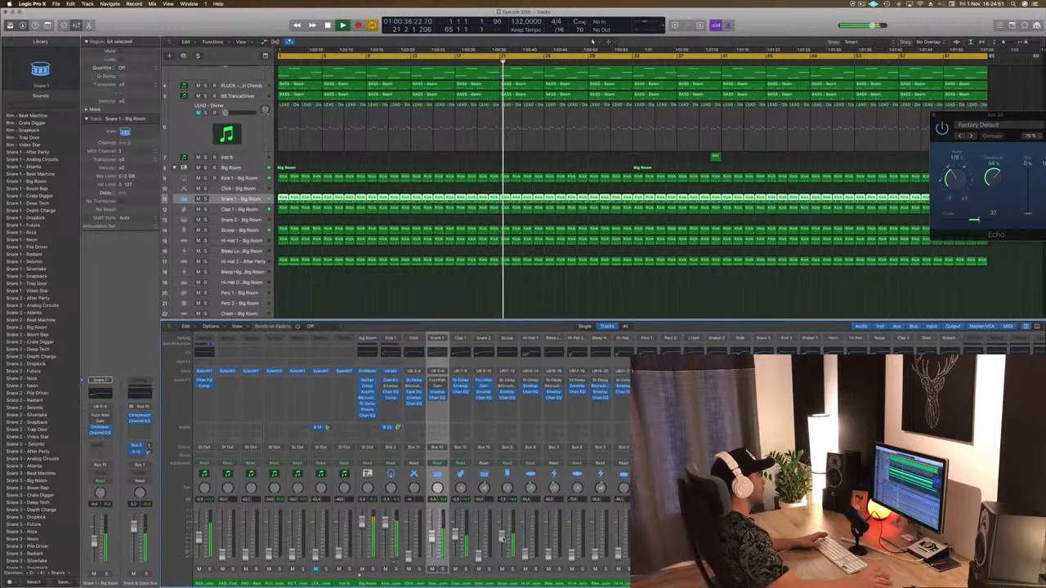
- Replay the mix from the start and balance the Scoop and Hi-Hat 1 faders with the other drums
key(space)
key(Return)
key(space)
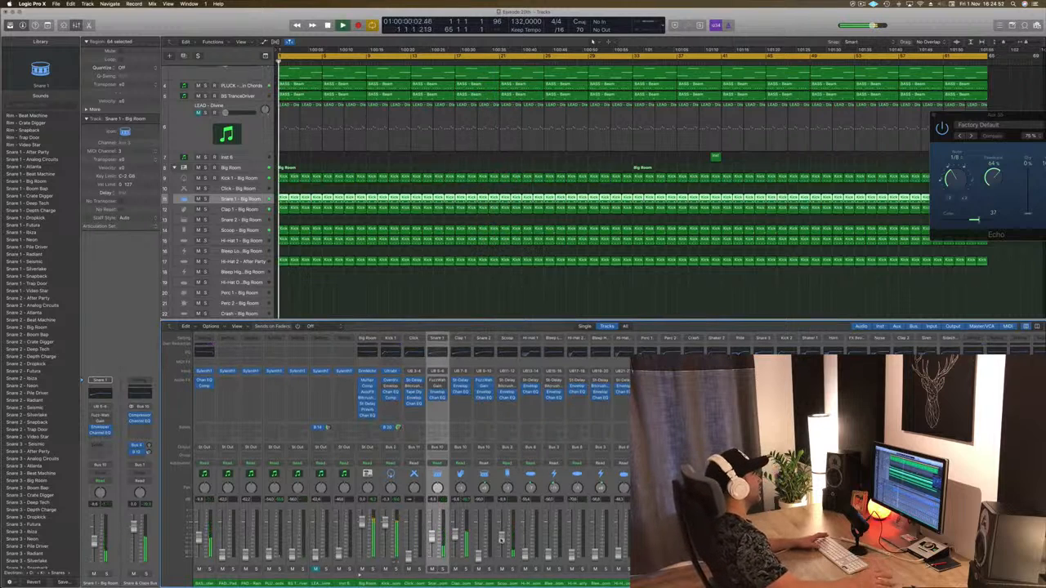
key(space)
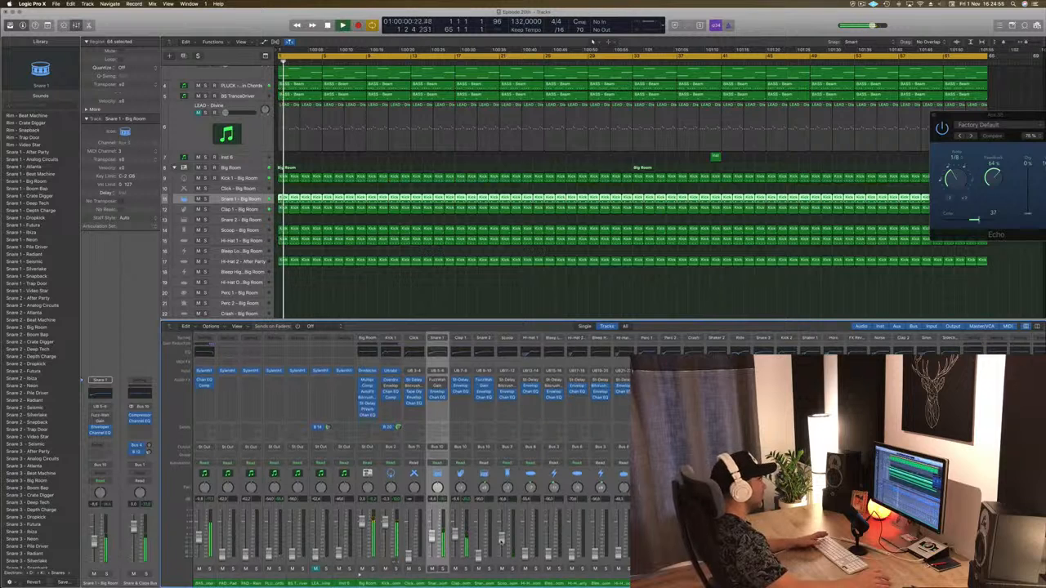
key(Return)
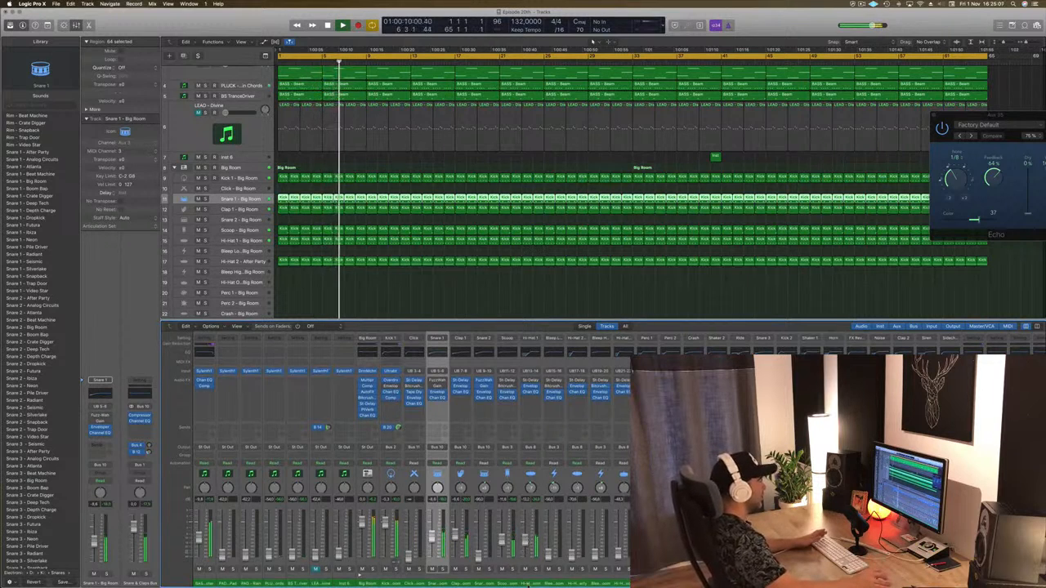
- Balance the Hi-Hat 2 - After Party fader against the other drums during playback
key(Down)
key(Down)
key(Down)
key(Down)
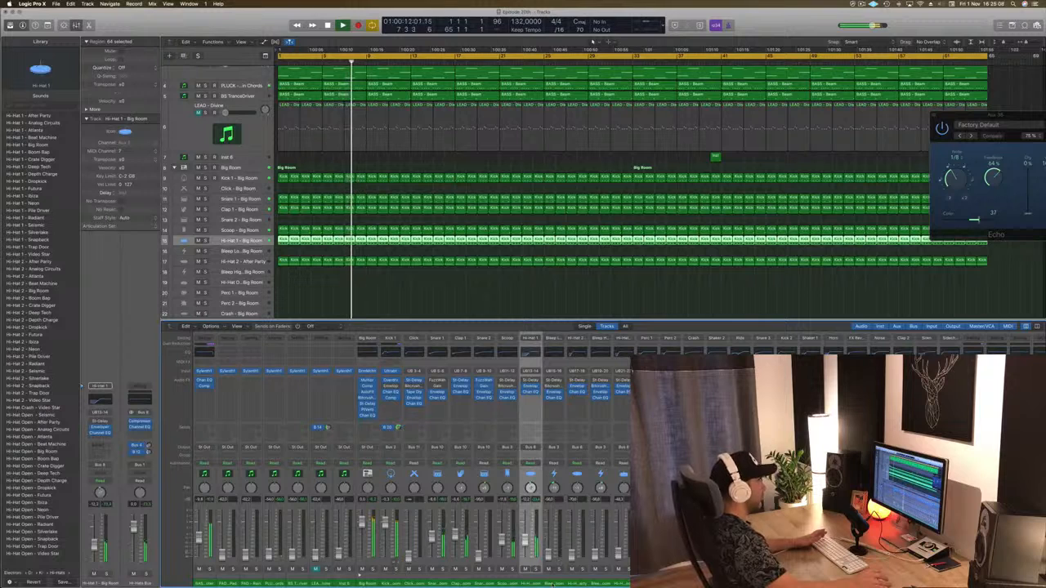
key(Down)
key(Down)
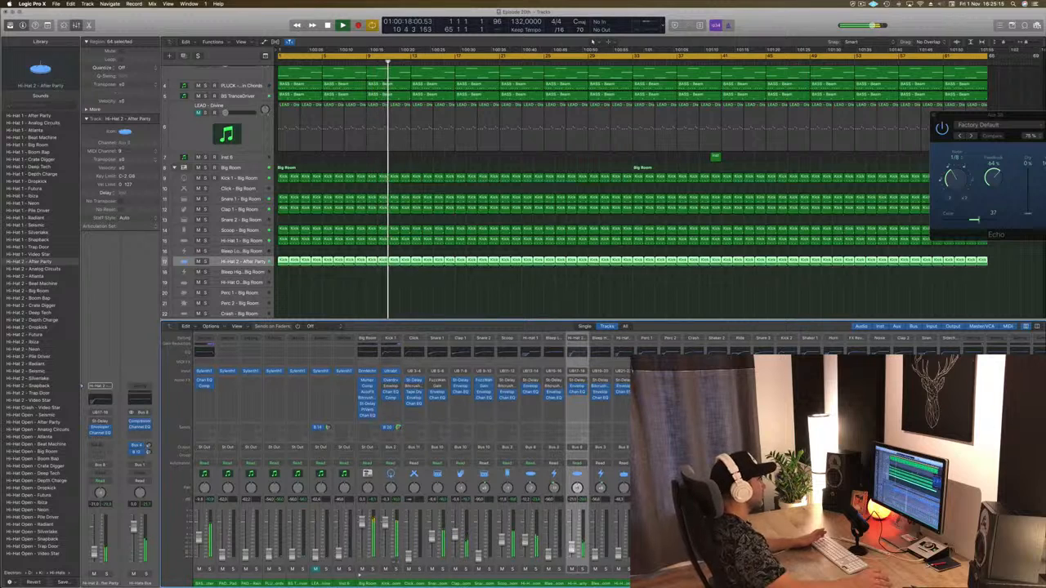
- Check the remaining percussion and balance the Shaker 2, Ride and Snare 3 levels during playback
scroll(593, 41, down, 5)
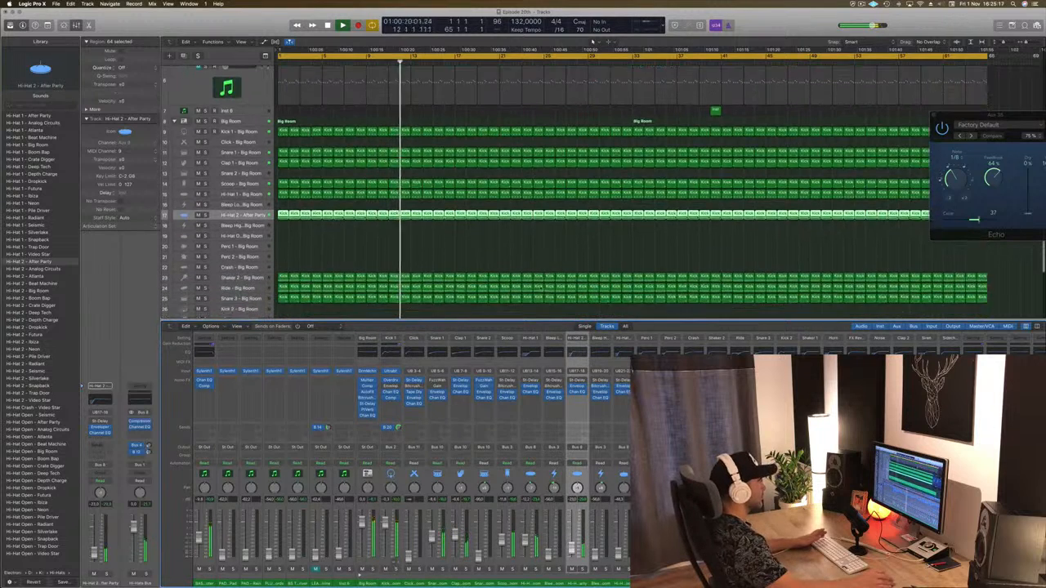
key(Down)
key(Down)
key(Down)
key(Down)
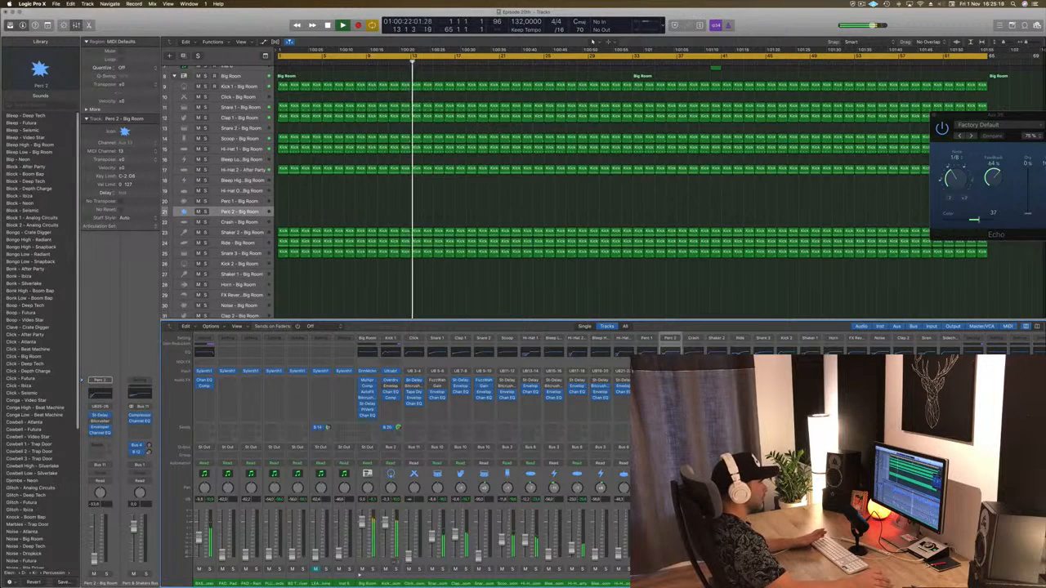
key(Down)
key(Down)
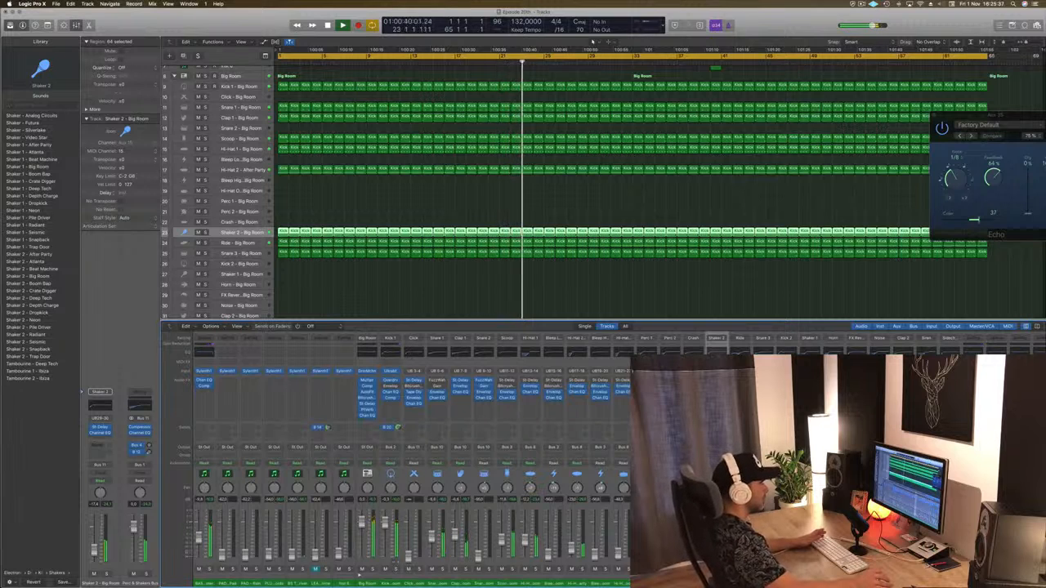
key(Down)
key(Down)
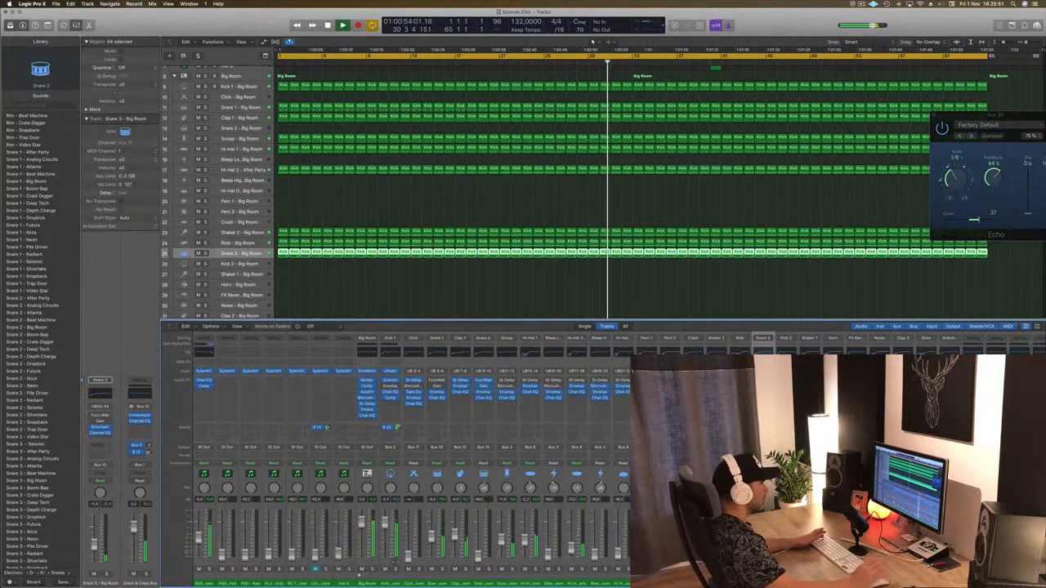
- Insert a stereo Compressor on the PAD - Moog Pad track
scroll(207, 99, up, 10)
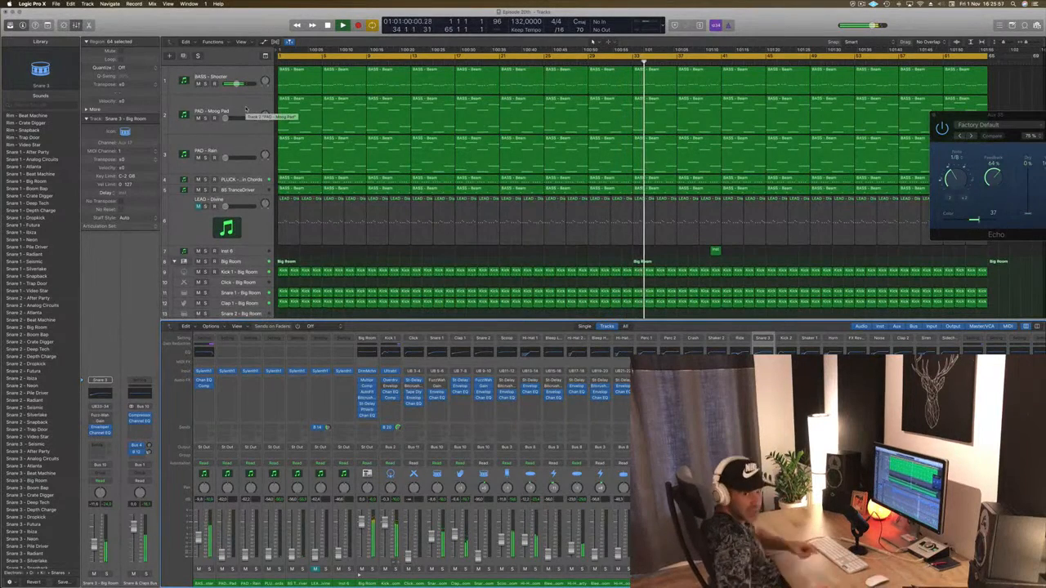
click(245, 229)
click(237, 112)
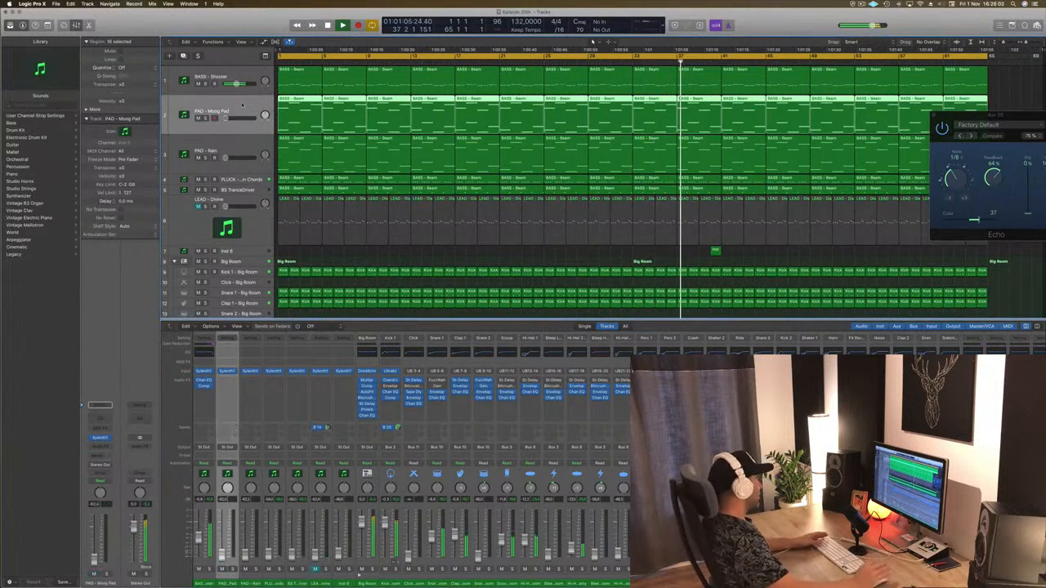
click(100, 446)
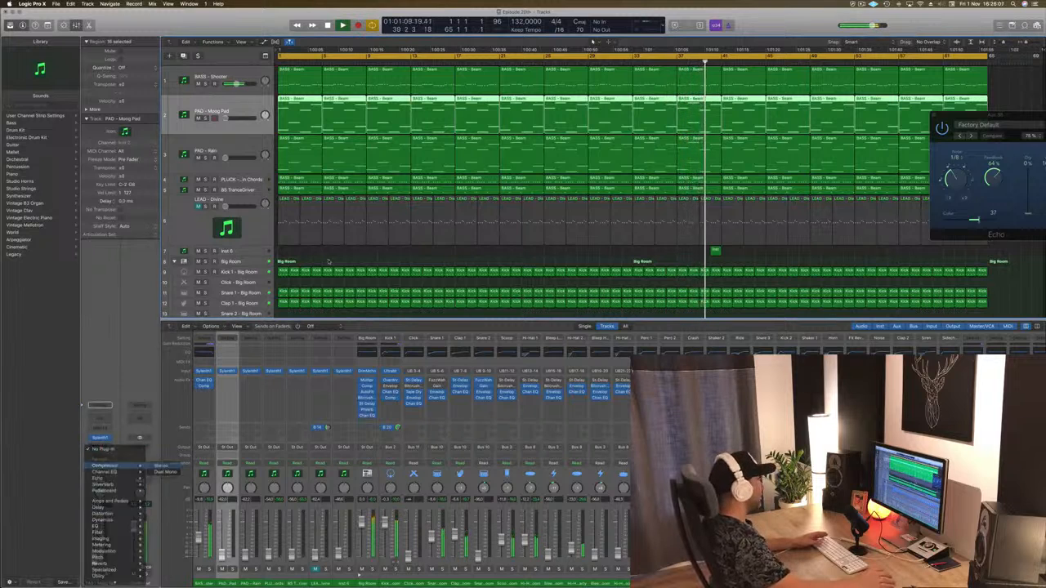
click(164, 466)
drag(321, 31, 677, 164)
- Set the Moog Pad compressor's side chain to Bus 20 (Kick 1 - Big Room) and raise the pad's fader
click(862, 4)
click(810, 19)
click(707, 175)
mouse_move(696, 197)
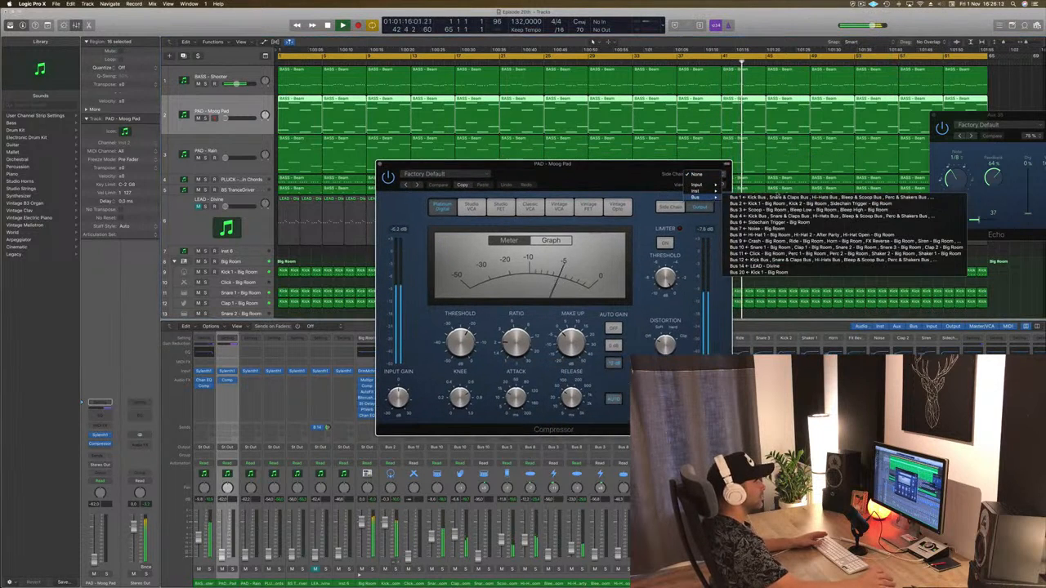
click(786, 276)
drag(618, 223, 655, 211)
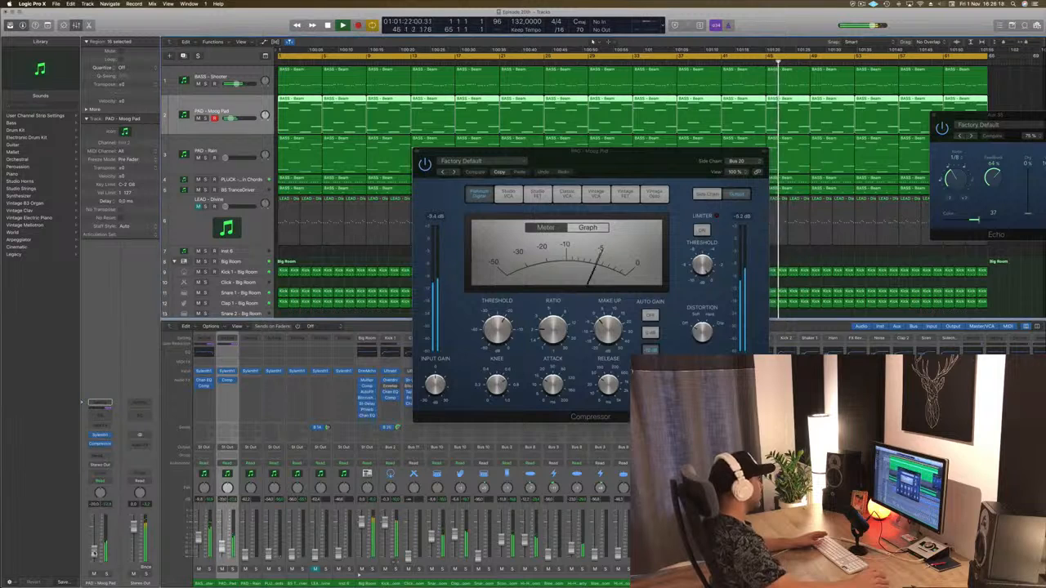
- Add a Channel EQ to PAD - Moog Pad, cut its low frequencies with the low-cut band and close the EQ
click(96, 417)
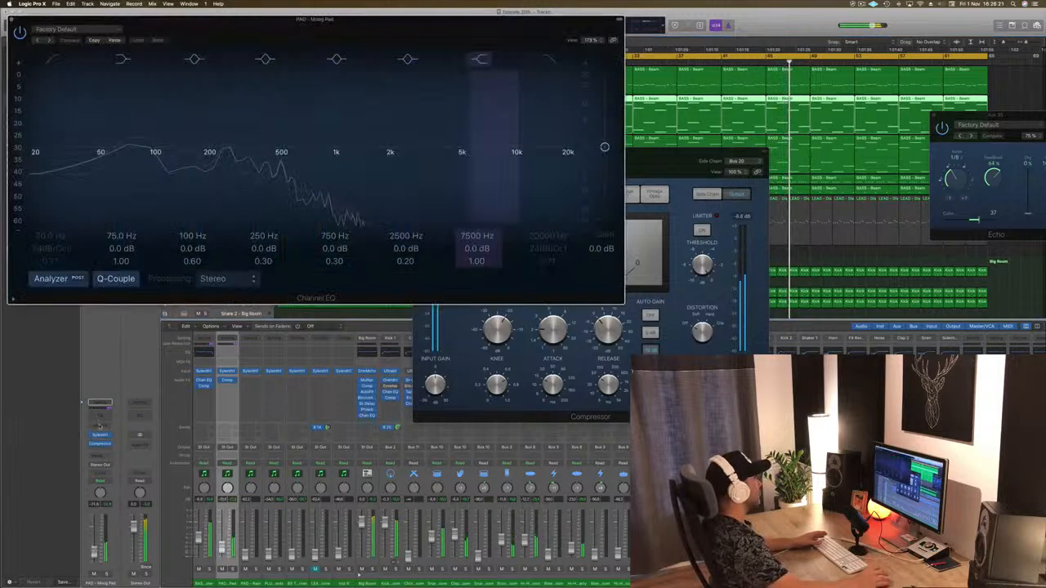
click(189, 3)
click(155, 25)
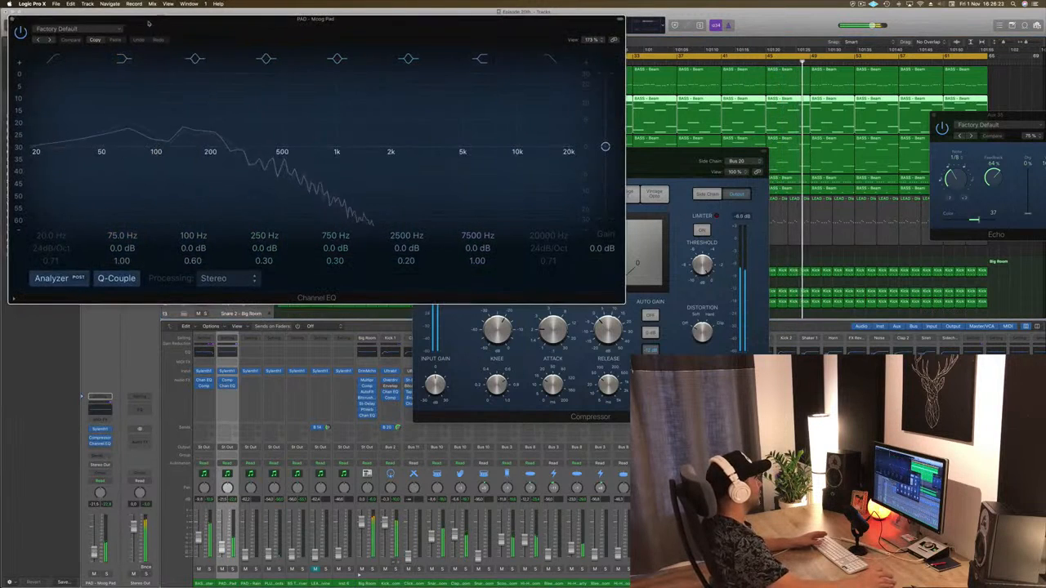
drag(154, 23, 263, 43)
click(162, 80)
drag(207, 178, 290, 170)
click(121, 40)
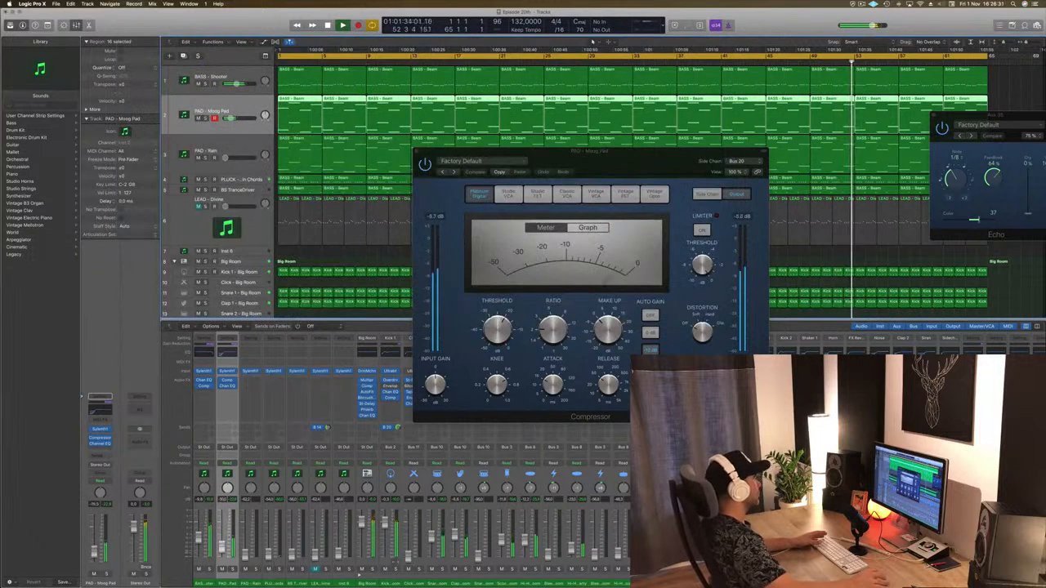
- Adjust the filter cutoff of the Moog Pad patch in Sylenth1 and close the instrument window
click(99, 429)
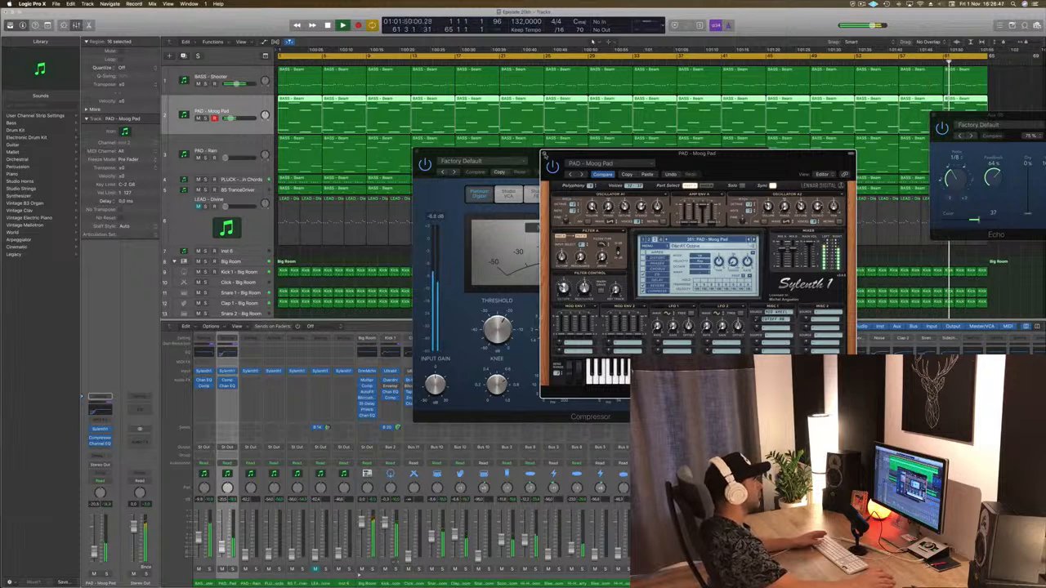
click(545, 155)
drag(583, 170, 560, 204)
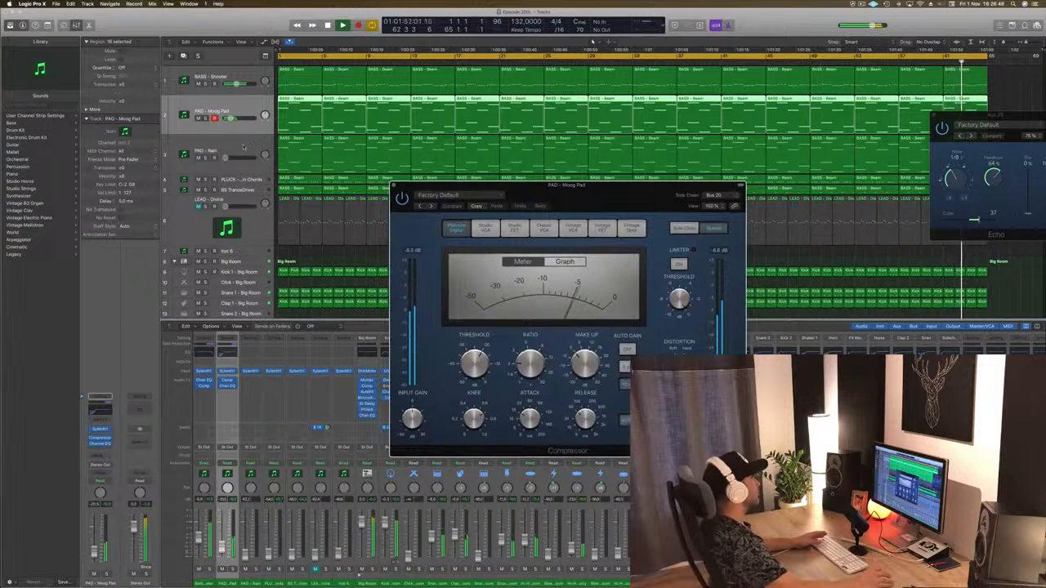
- Raise the PAD - Rain track's volume to -17.2 dB
click(243, 147)
drag(226, 158, 229, 158)
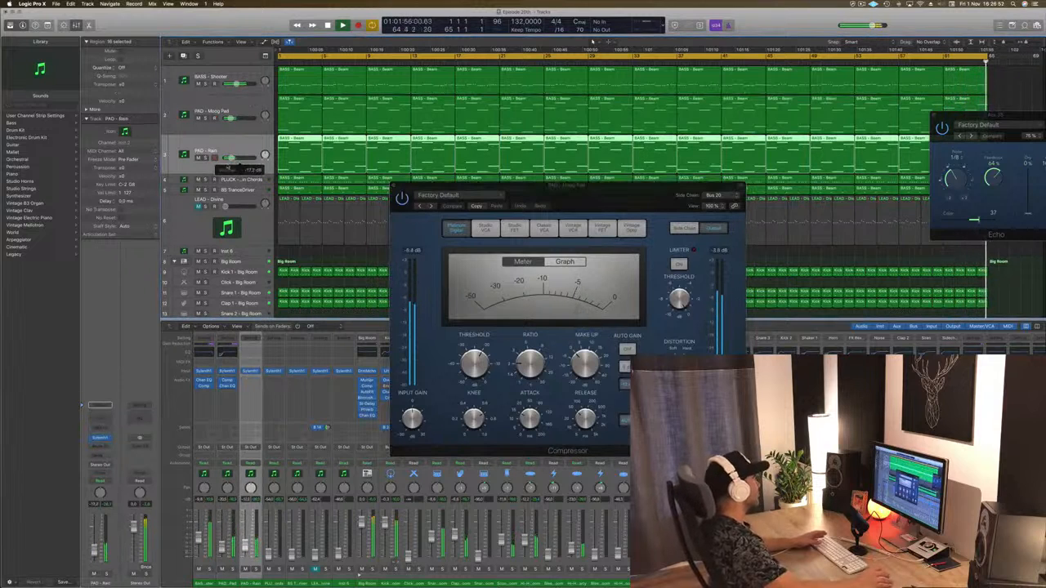
- Tune the Moog Pad compressor's threshold, ratio and attack for stronger ducking, checking the meter and graph views, and close it
click(225, 120)
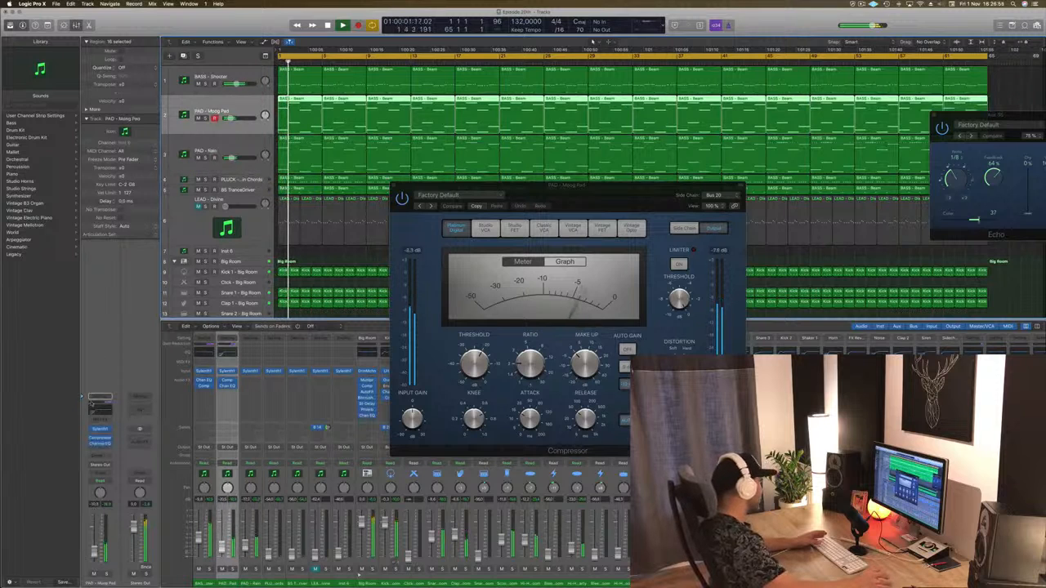
click(100, 439)
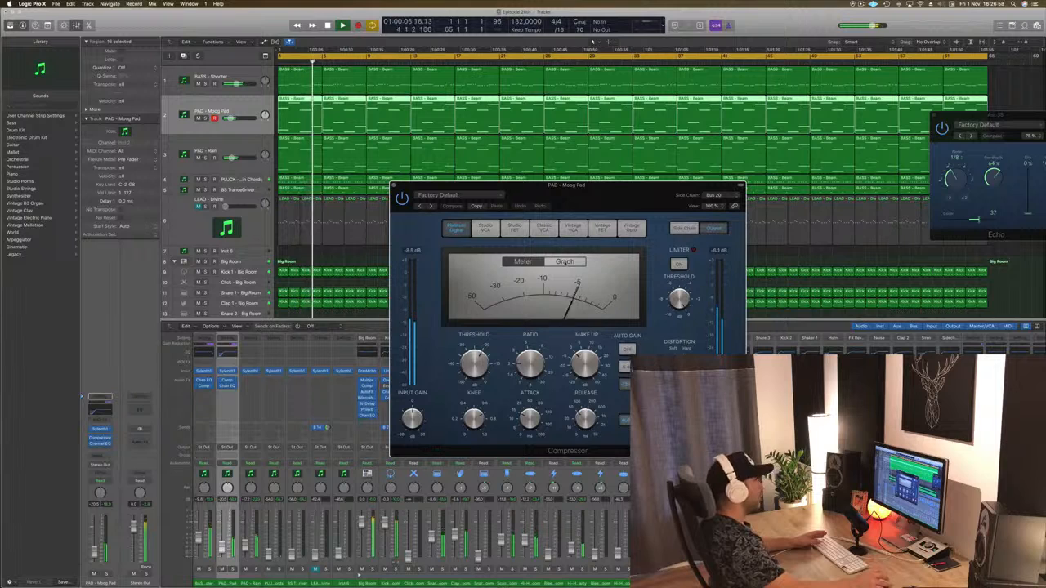
click(580, 261)
drag(530, 364, 530, 362)
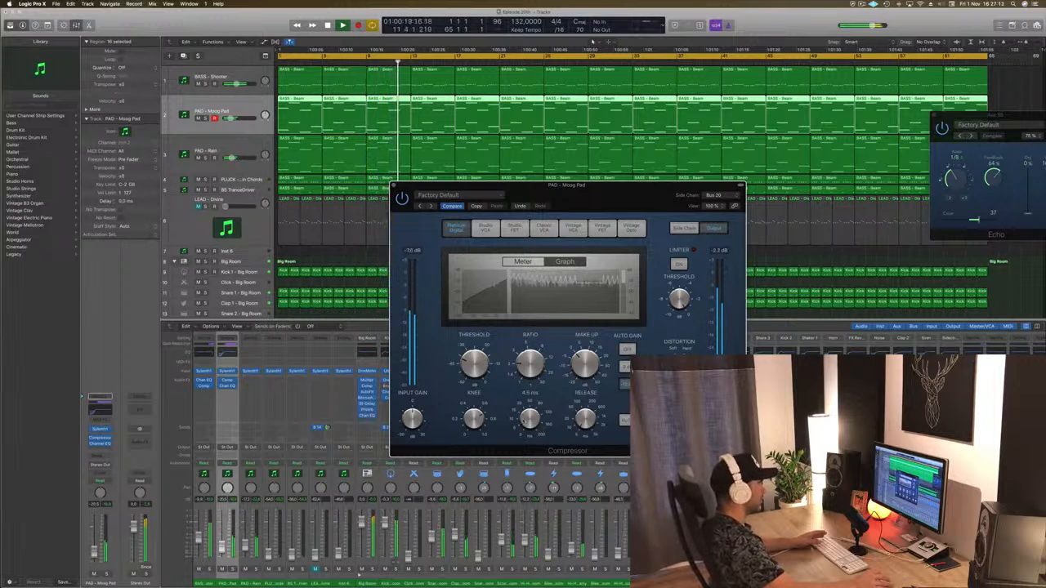
click(523, 262)
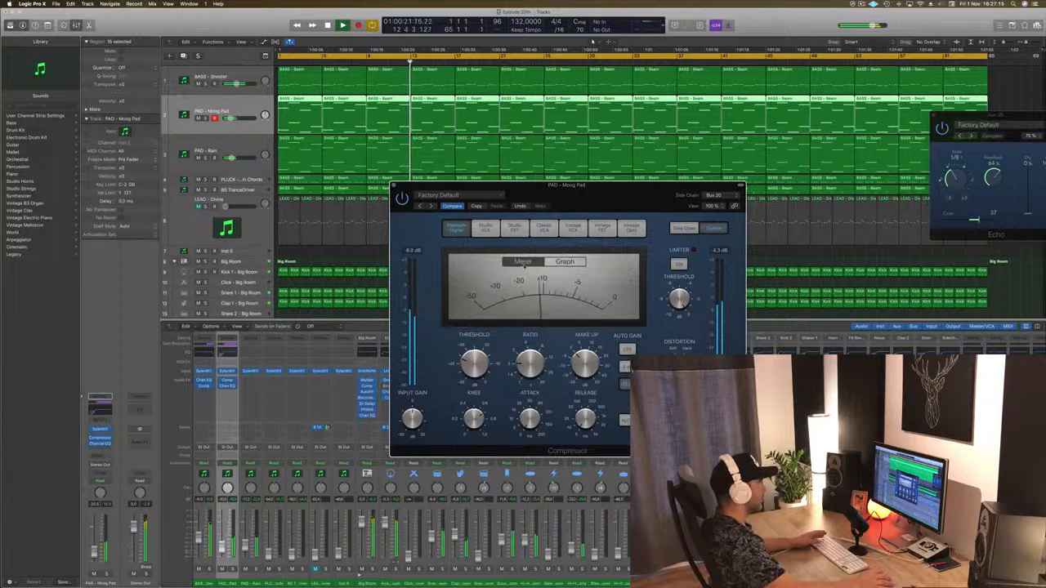
click(572, 261)
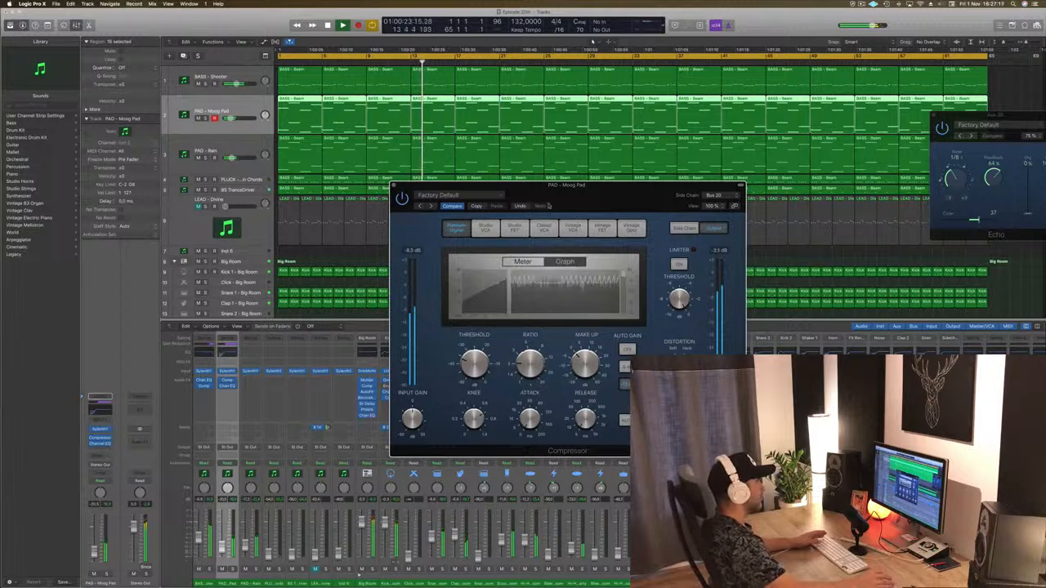
click(396, 185)
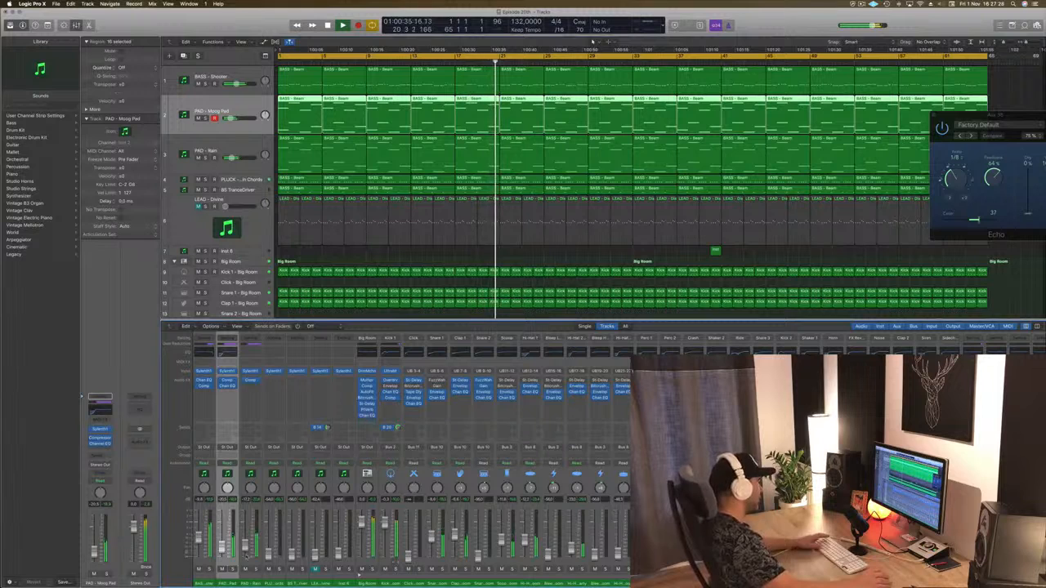
- Copy the sidechain compressor to PAD - Rain, replay from the start and open the copied compressor
key(Down)
key(Return)
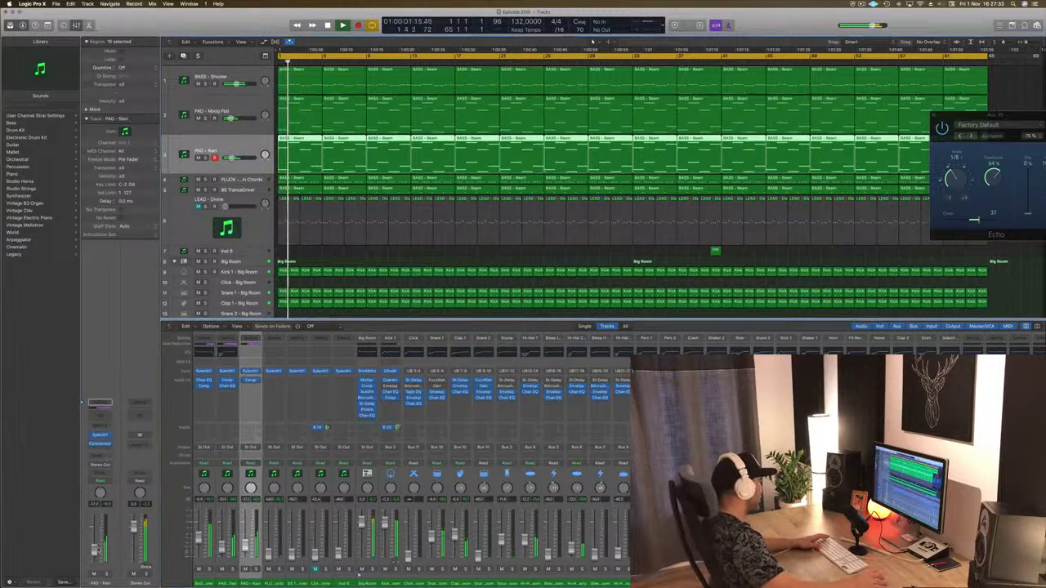
click(99, 444)
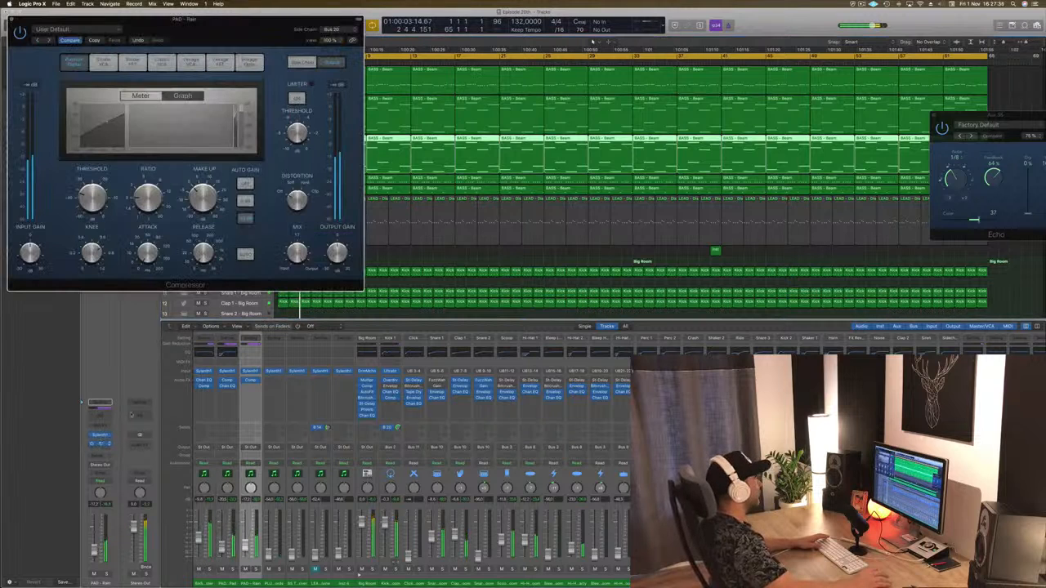
drag(171, 20, 824, 113)
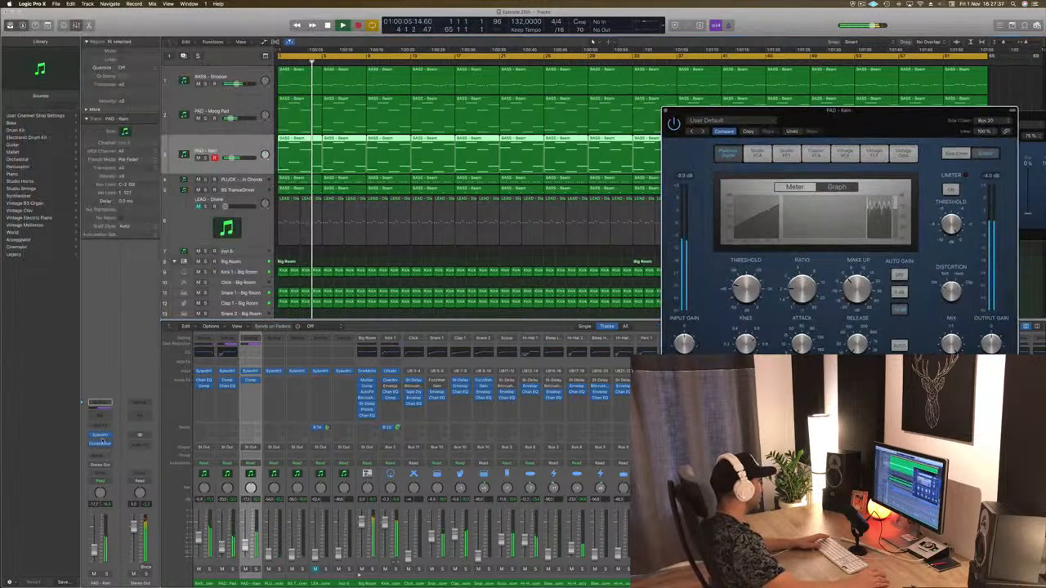
- Adjust the filter cutoff of the Rain patch in Sylenth1, close it and fine-tune the PAD - Rain fader
click(99, 435)
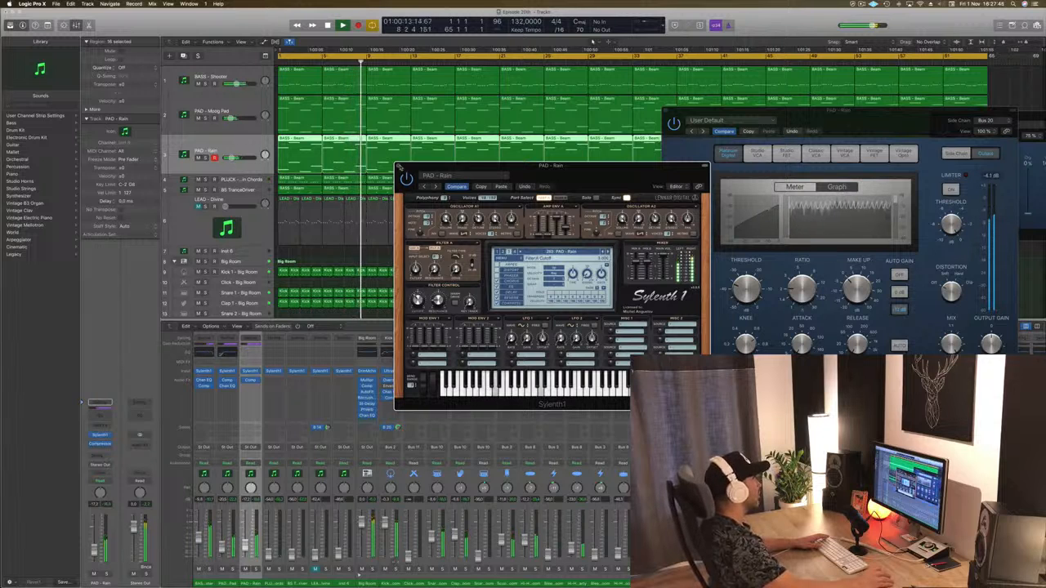
click(400, 167)
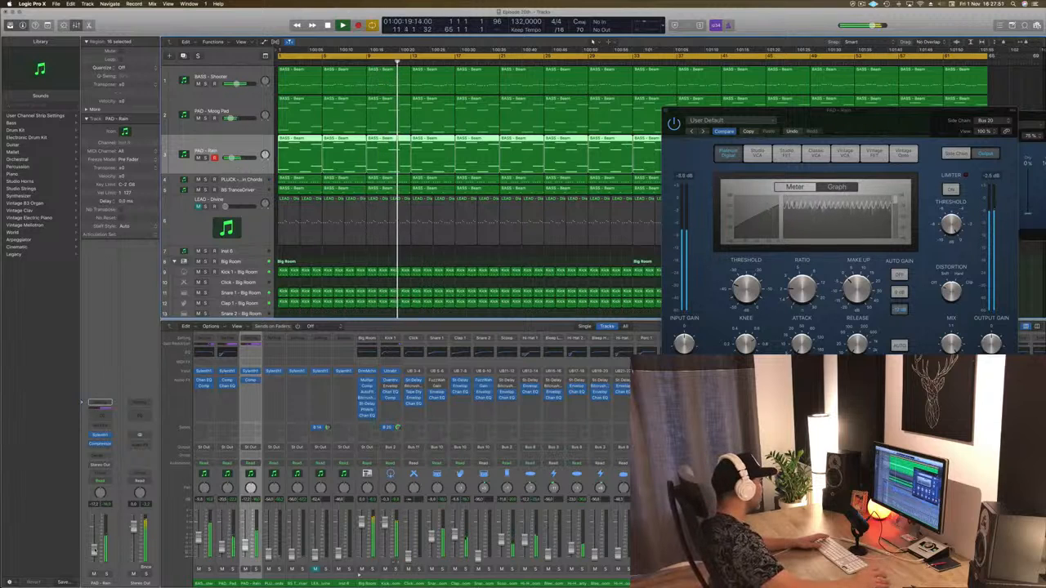
drag(94, 552, 94, 550)
- Add a Channel EQ to PAD - Rain, remove the lows with a 24 dB/Oct low cut and close the EQ
click(102, 416)
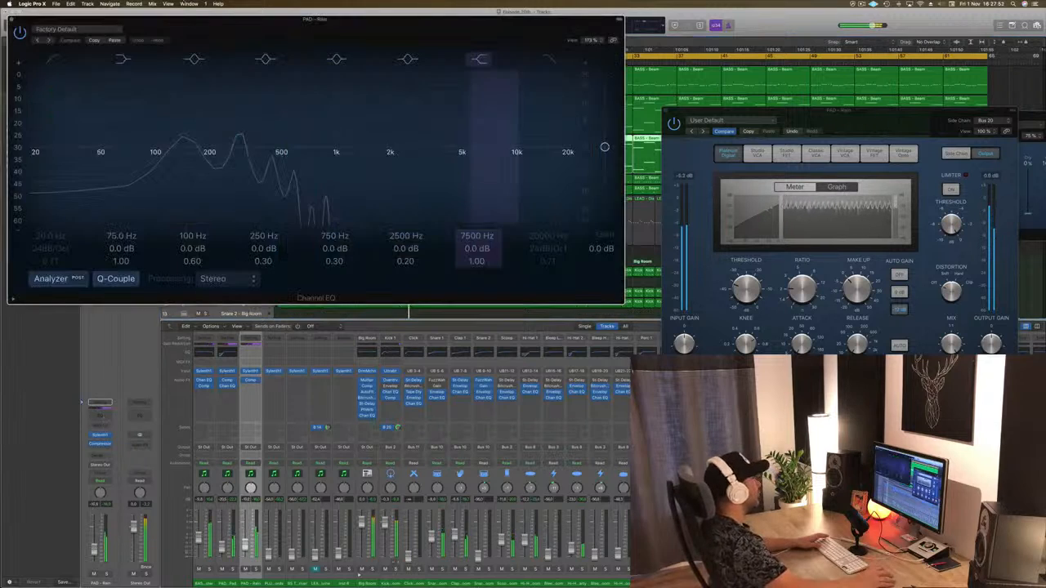
click(54, 59)
drag(59, 147, 189, 146)
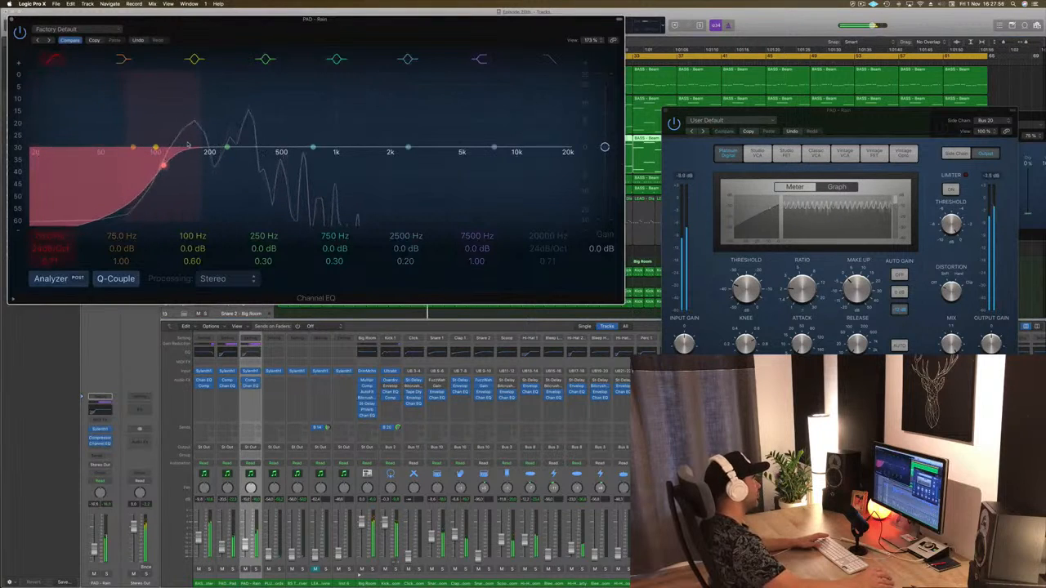
click(13, 19)
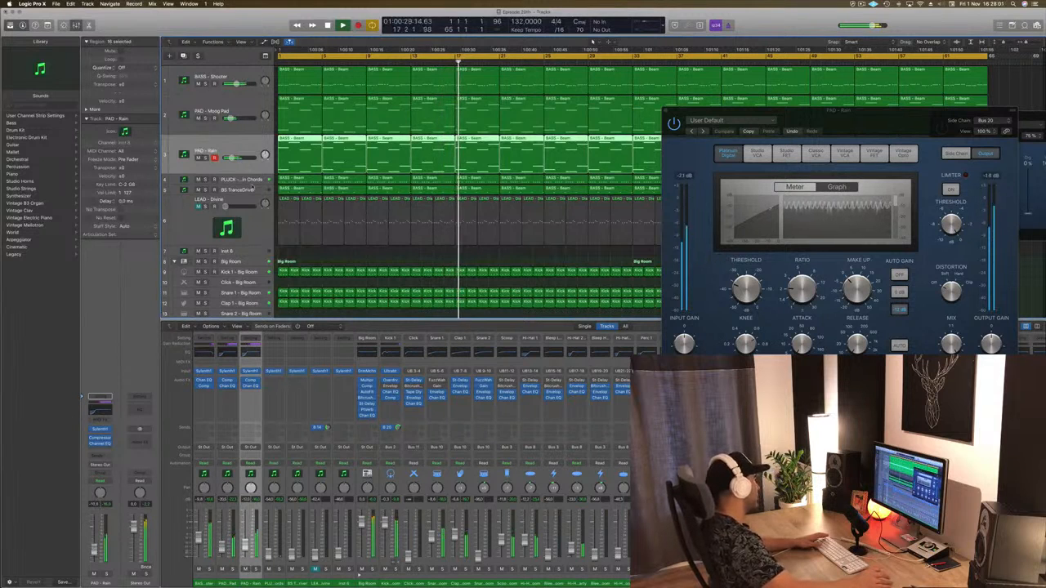
- Raise the PLUCK - Play And Win Chords fader and add a Channel EQ with a 24 dB/Oct low cut
click(253, 183)
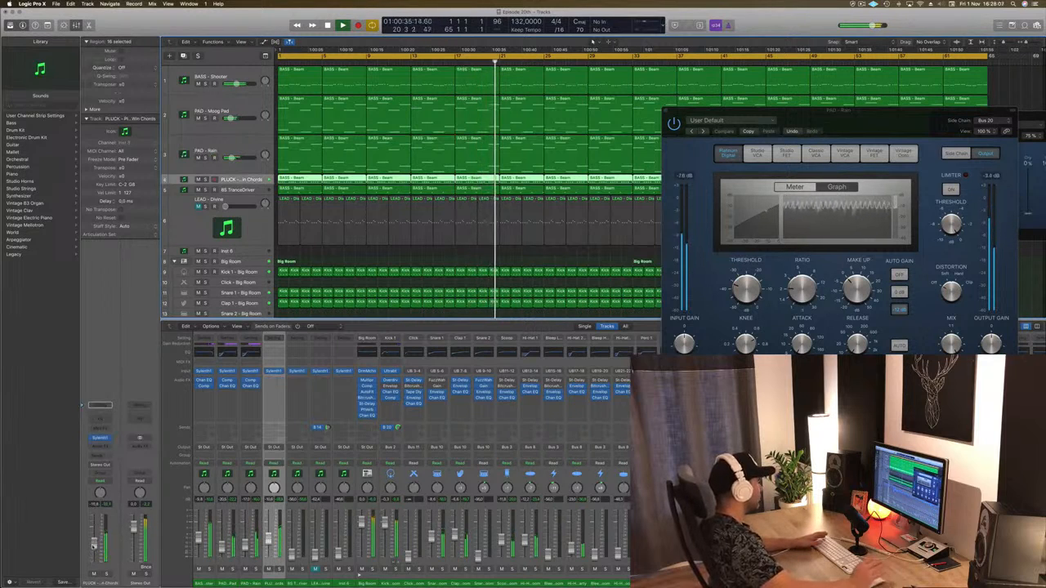
click(99, 420)
click(52, 60)
drag(41, 162, 182, 140)
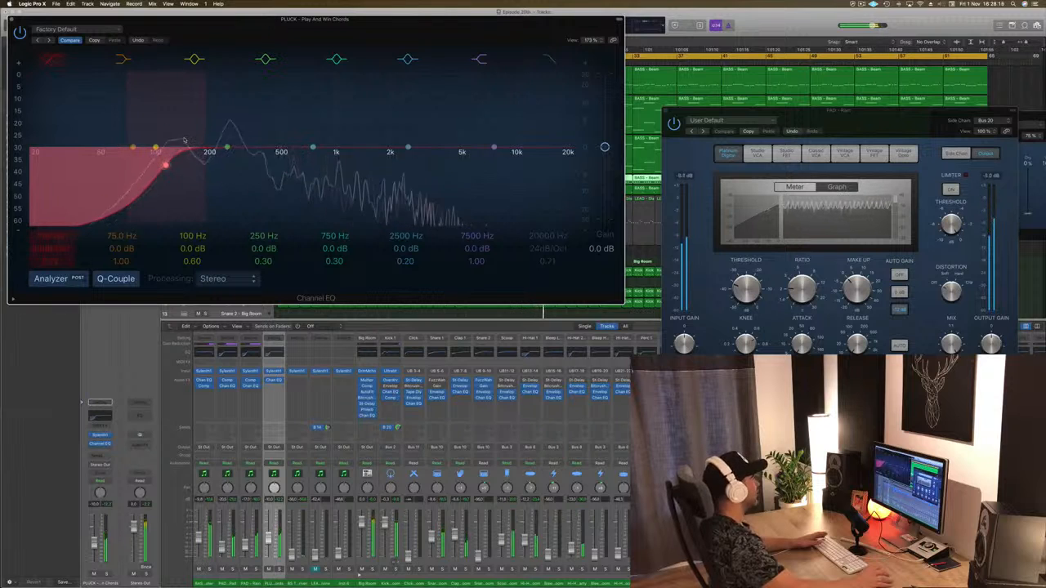
- Cut PLUCK - Play And Win Chords by 3.0 dB at 1000 Hz with a Q of 1.00 and close the EQ
drag(408, 148, 335, 167)
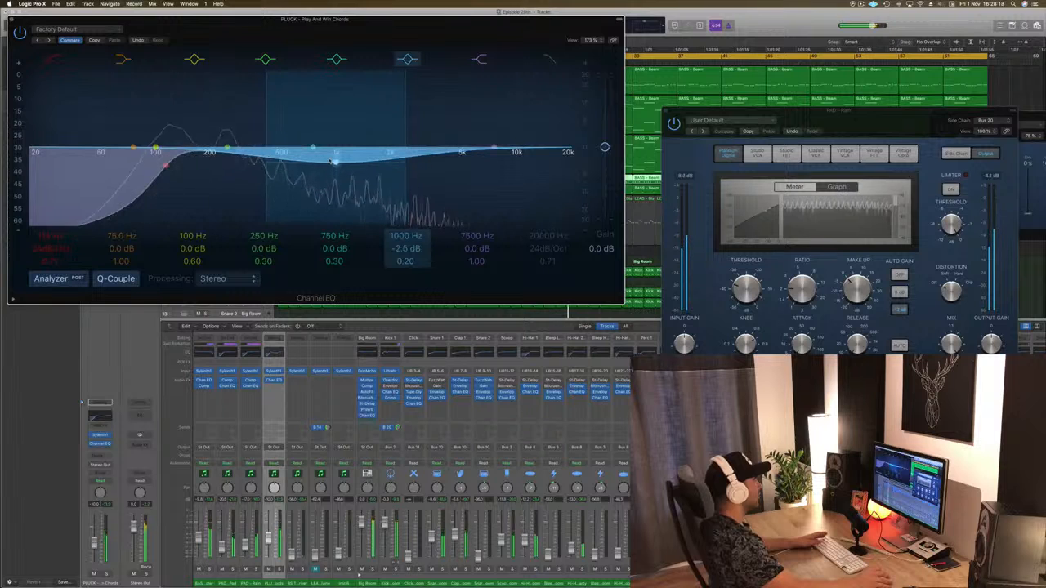
drag(335, 162, 335, 152)
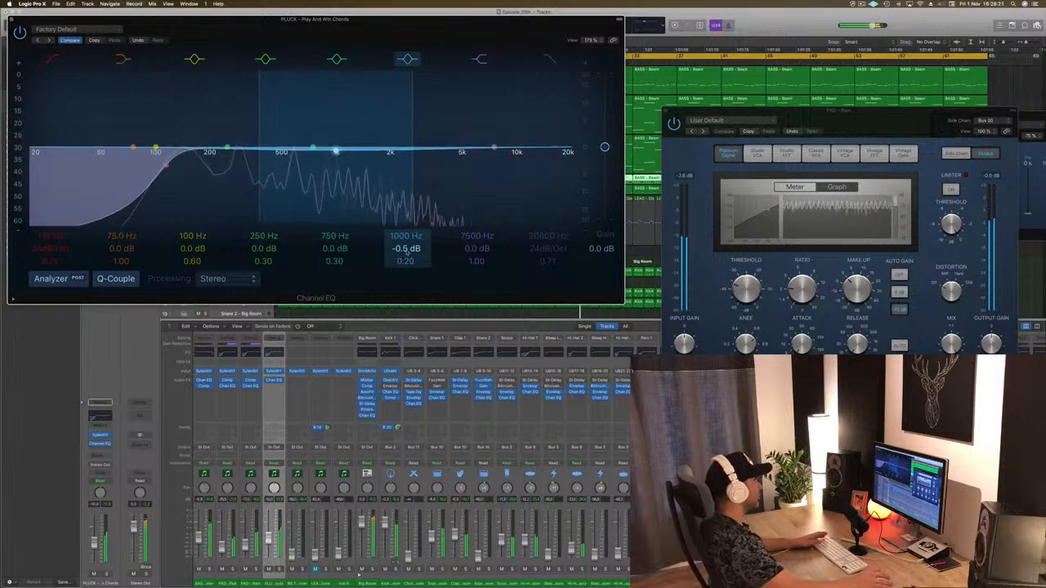
mouse_move(405, 259)
mouse_down()
mouse_move(405, 239)
mouse_move(405, 259)
mouse_up()
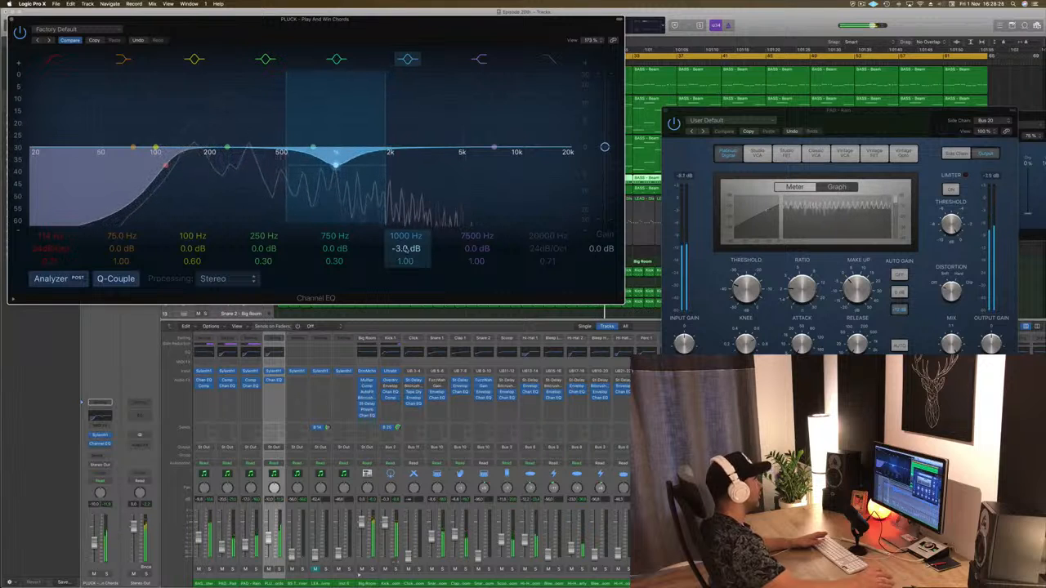
drag(365, 20, 608, 71)
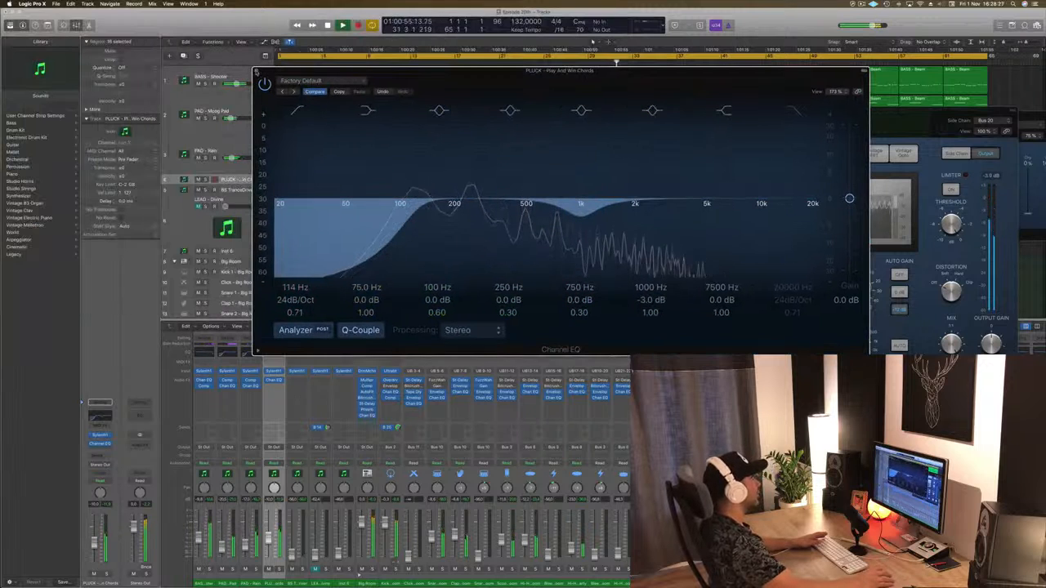
key(super+w)
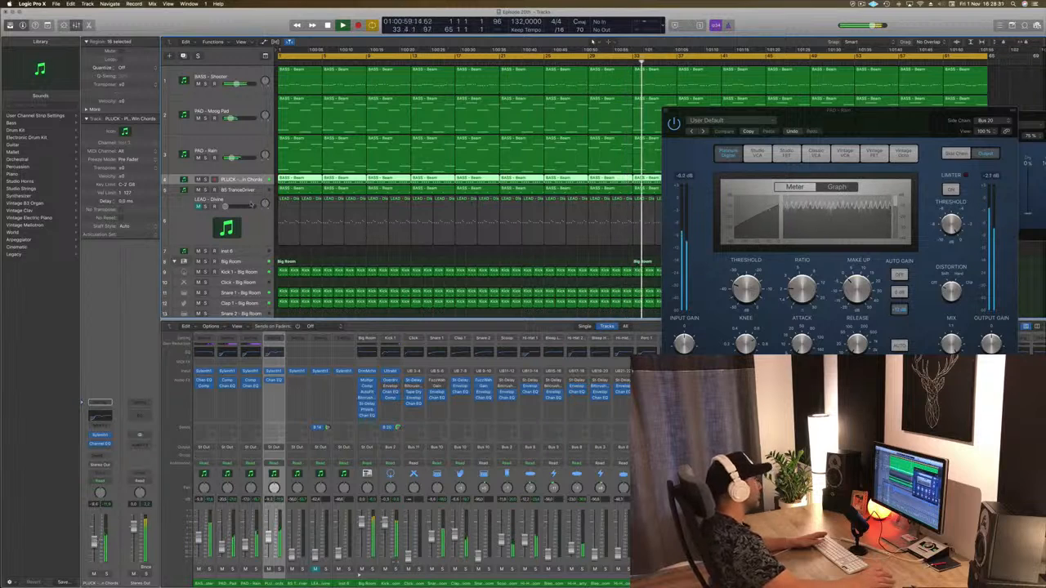
- Raise the BS TranceDriver fader and look through the buses available for its send
key(Down)
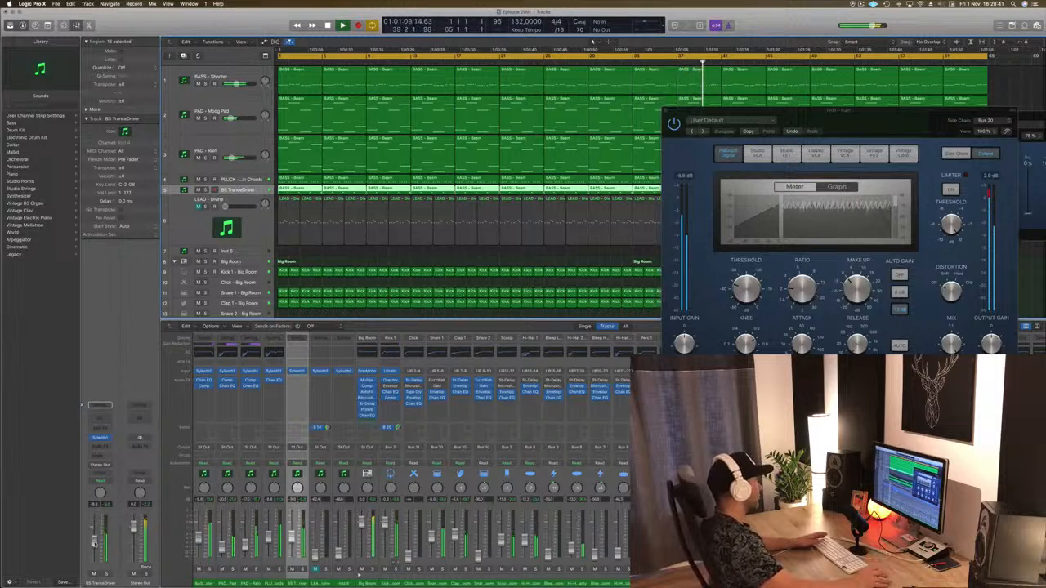
click(99, 458)
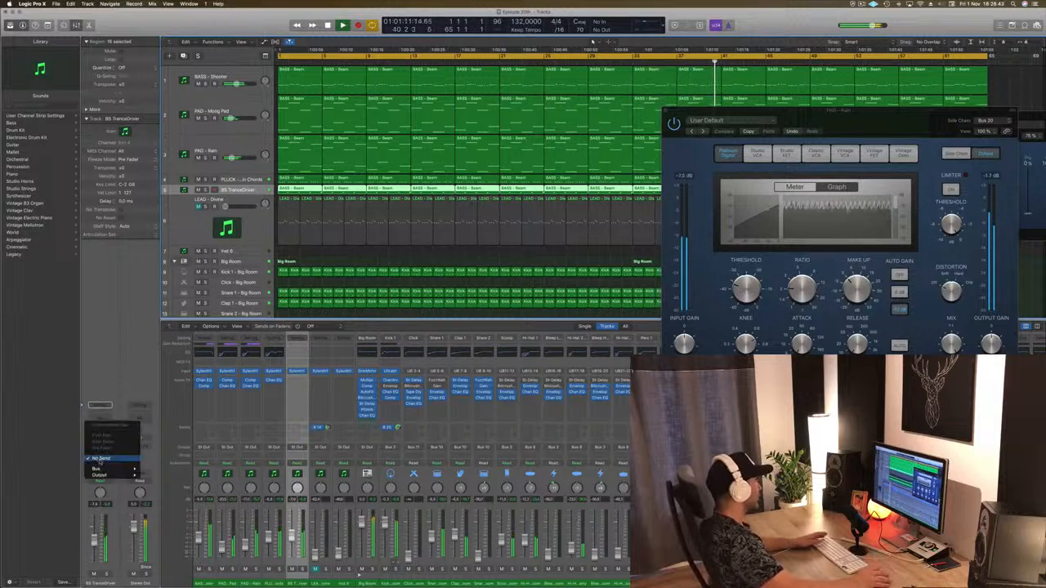
mouse_move(107, 470)
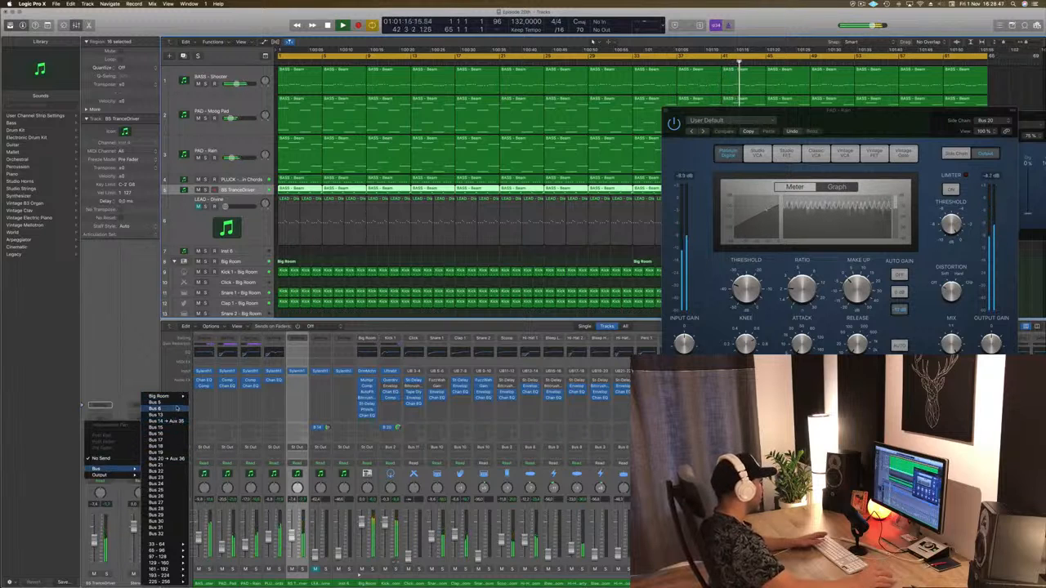
mouse_move(176, 396)
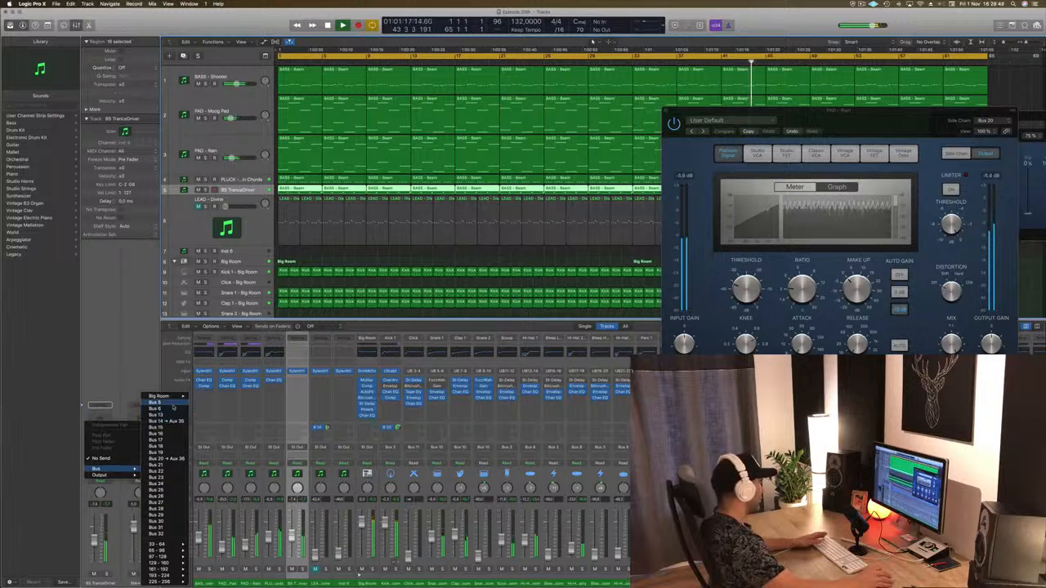
click(98, 344)
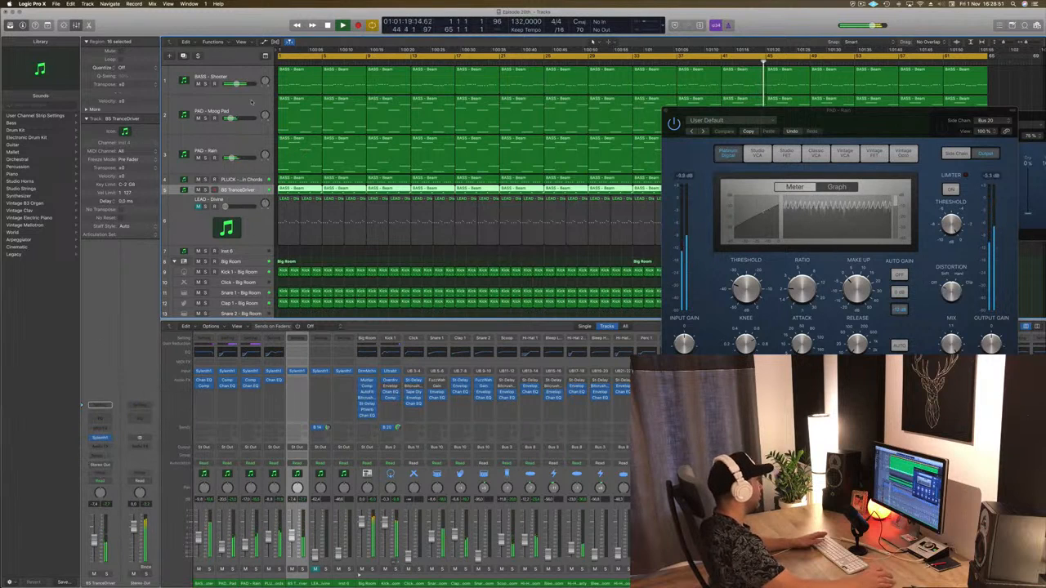
- Check which bus LEAD - Divine uses, send BS TranceDriver to Bus 14 as well and adjust the send level
click(251, 235)
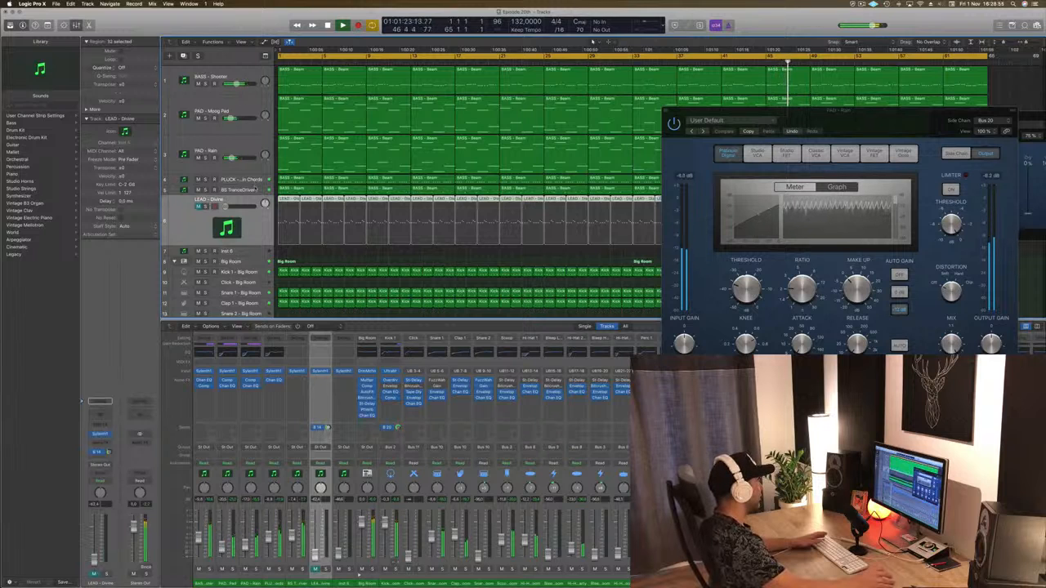
click(256, 190)
click(99, 455)
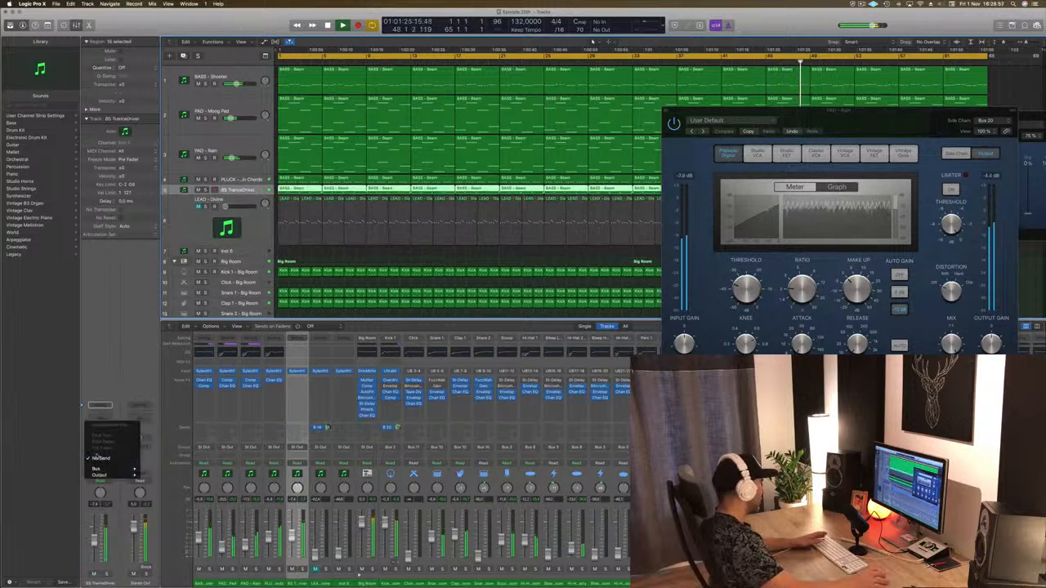
mouse_move(102, 469)
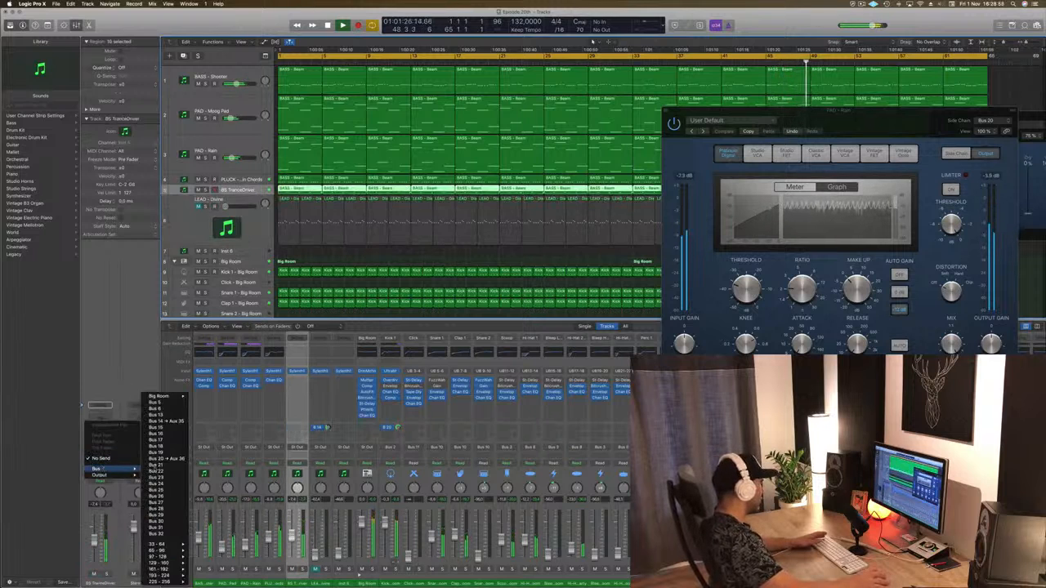
click(167, 421)
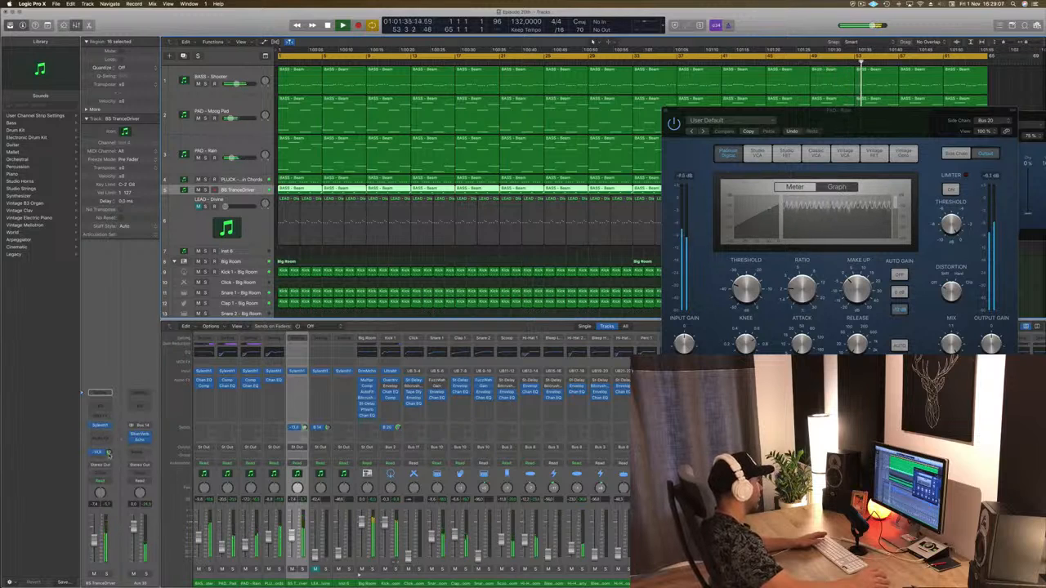
drag(108, 453, 108, 454)
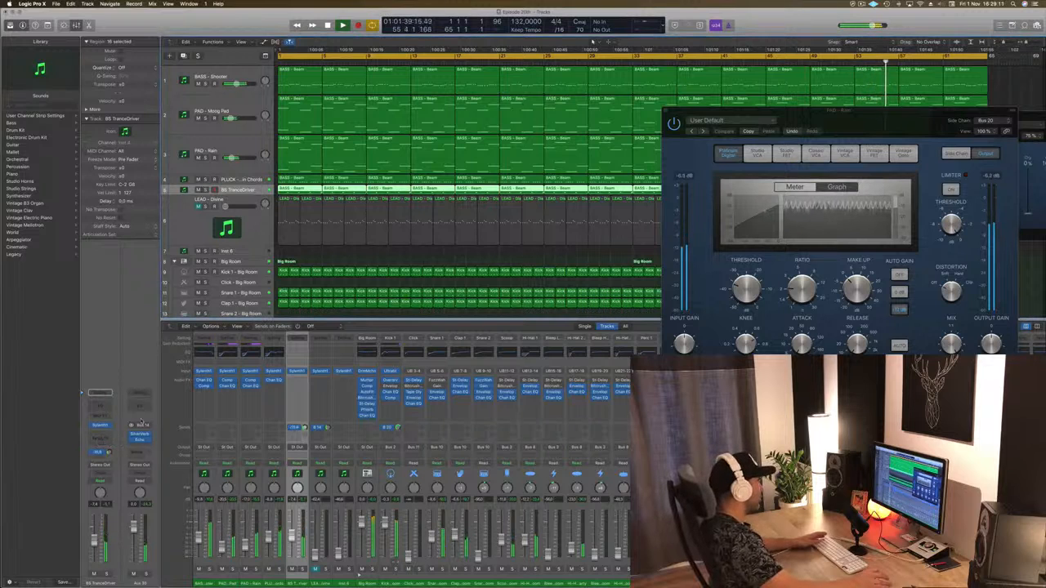
- Add a Channel EQ to the Bus 14 return channel, remove the lows with a low cut and close the EQ
click(139, 408)
click(52, 59)
drag(65, 159, 257, 159)
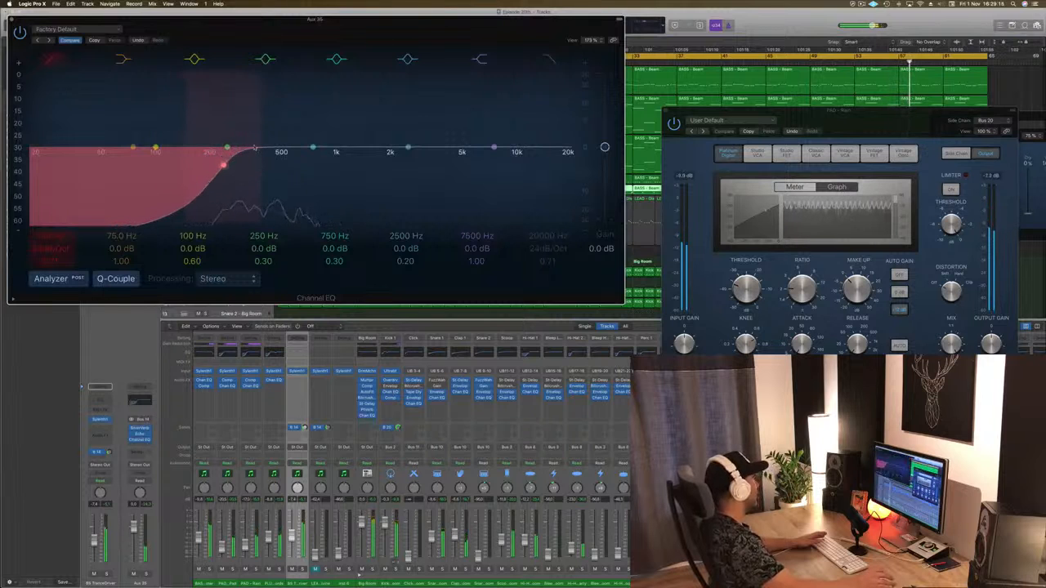
click(13, 22)
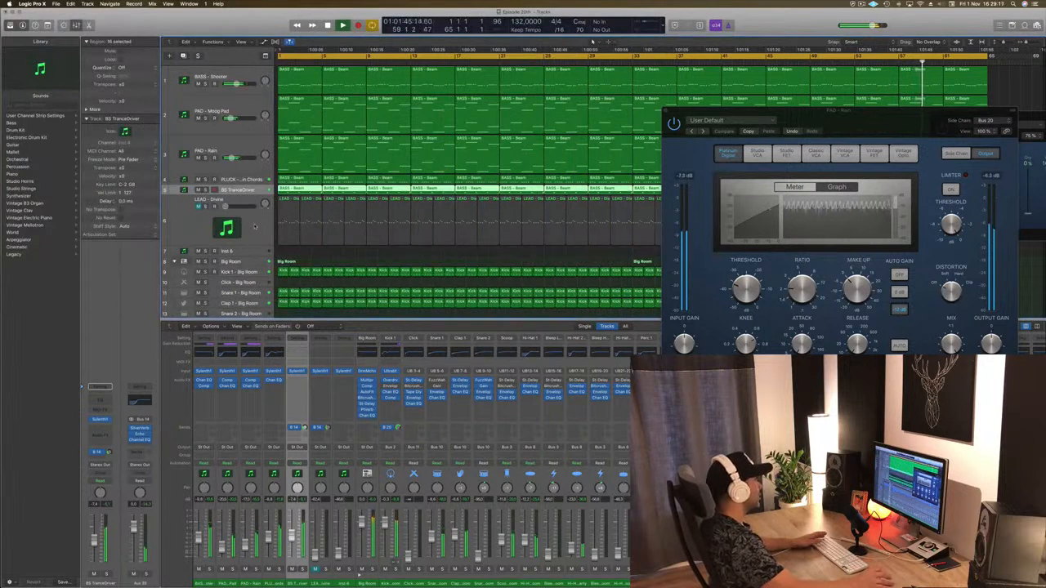
- Unmute LEAD - Divine and bring its fader up into the mix
click(184, 221)
scroll(338, 221, down, 8)
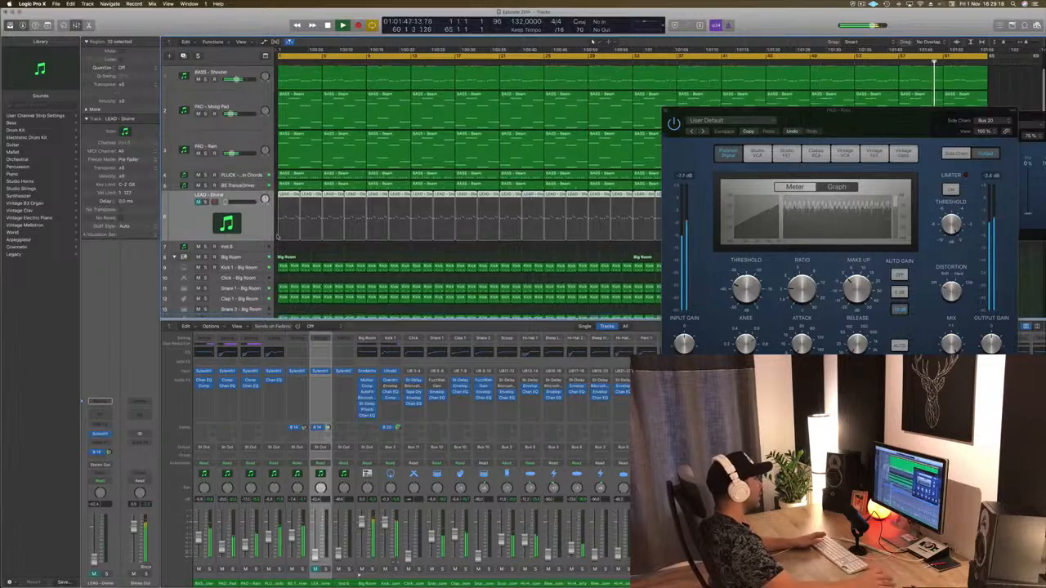
scroll(338, 222, up, 8)
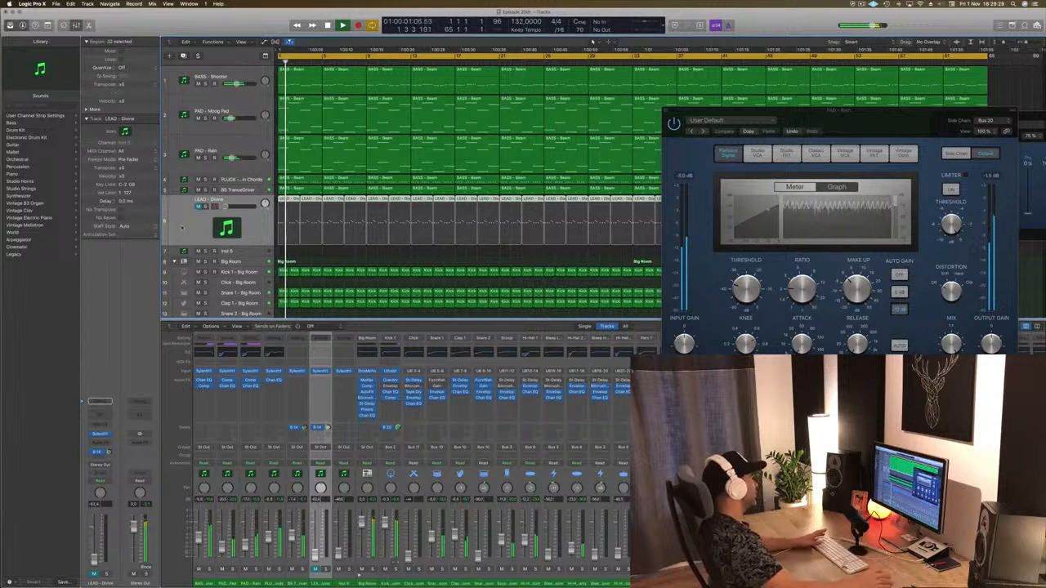
click(198, 207)
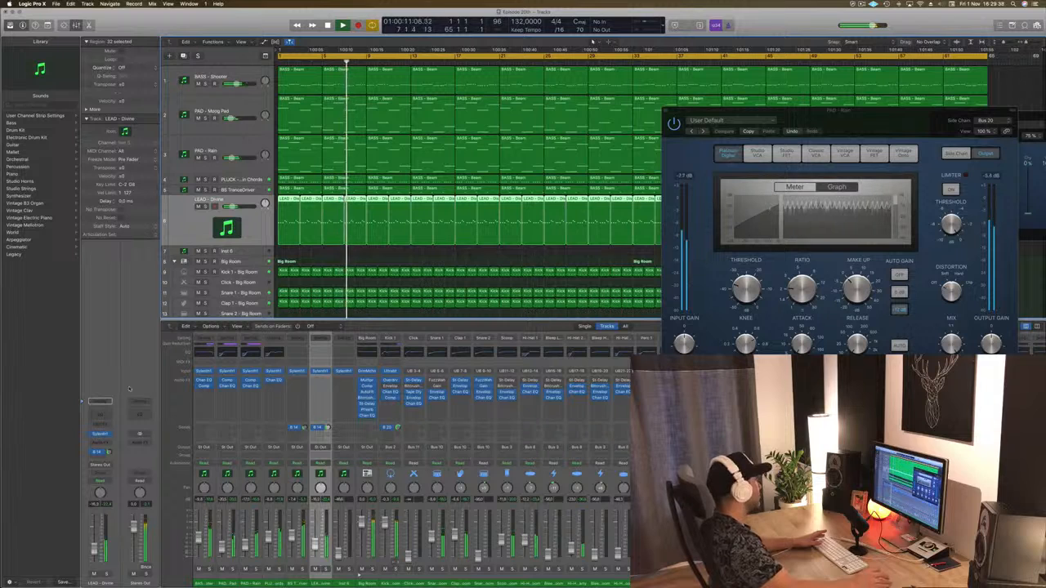
- Add a Compressor to LEAD - Divine with Bus 20 as side chain, adjust its threshold, close it and replay from the start
click(99, 442)
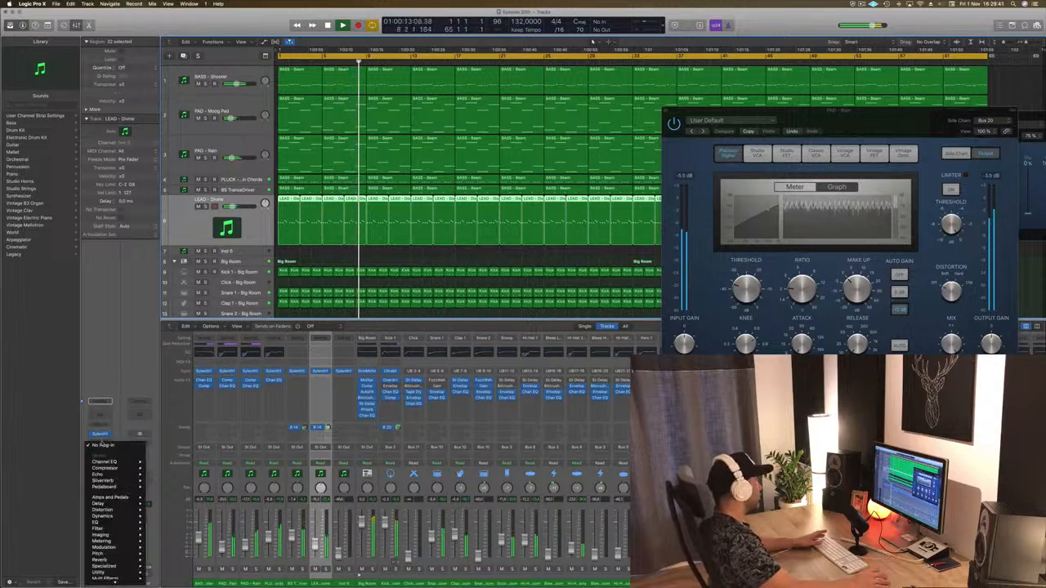
mouse_move(106, 468)
click(164, 468)
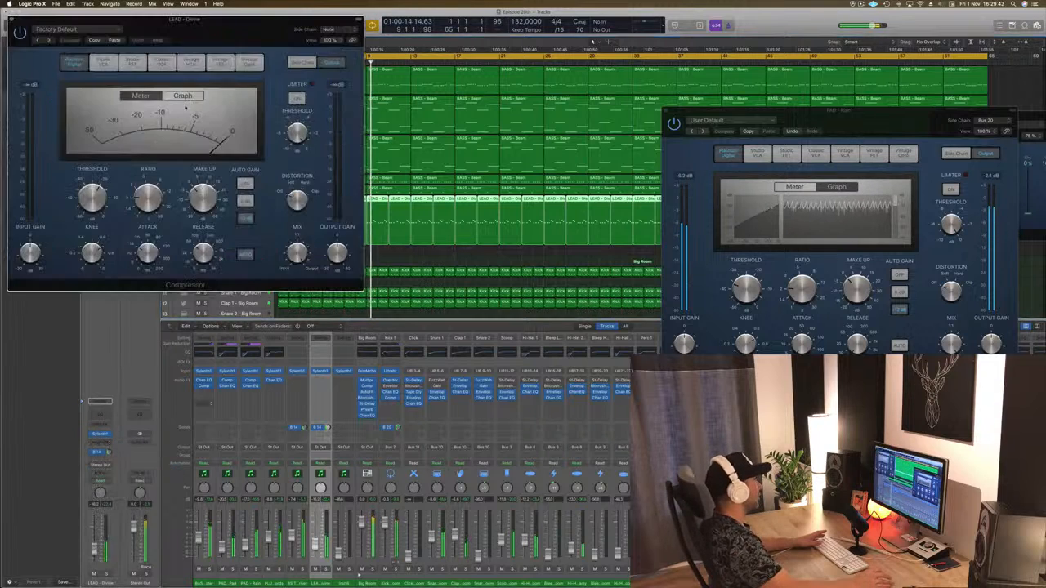
click(580, 72)
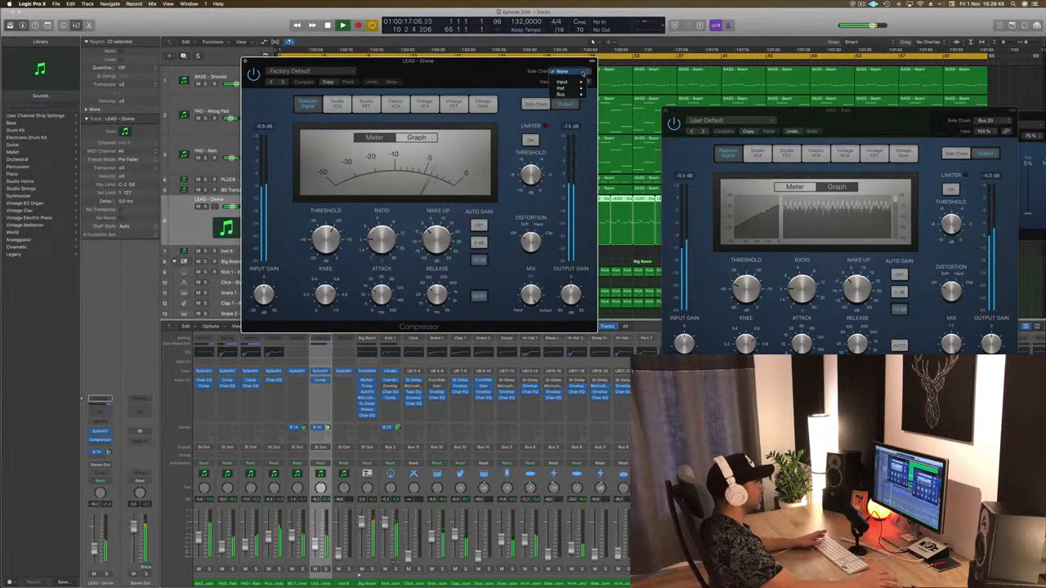
mouse_move(580, 95)
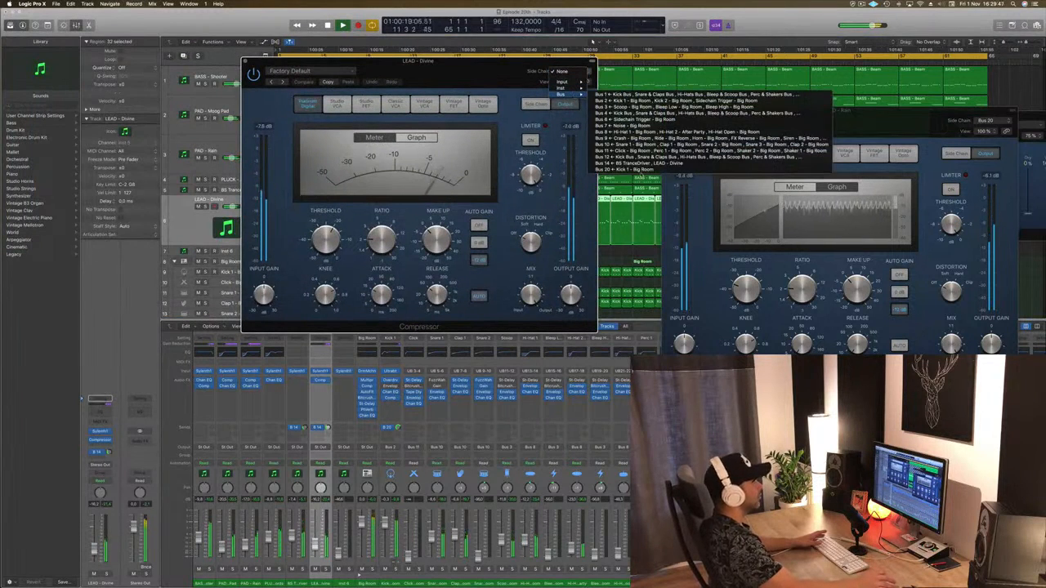
click(621, 169)
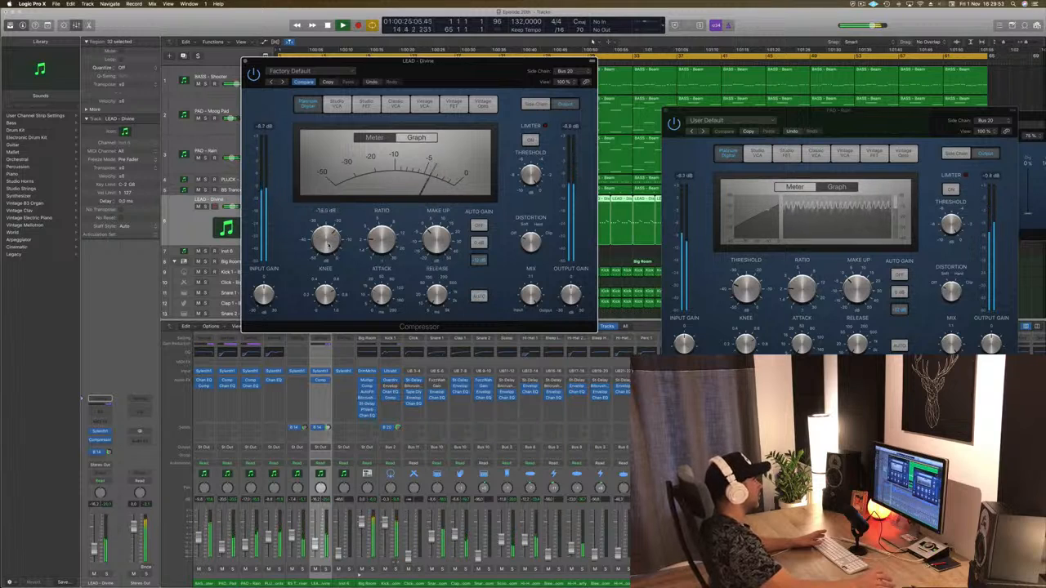
click(244, 62)
key(Return)
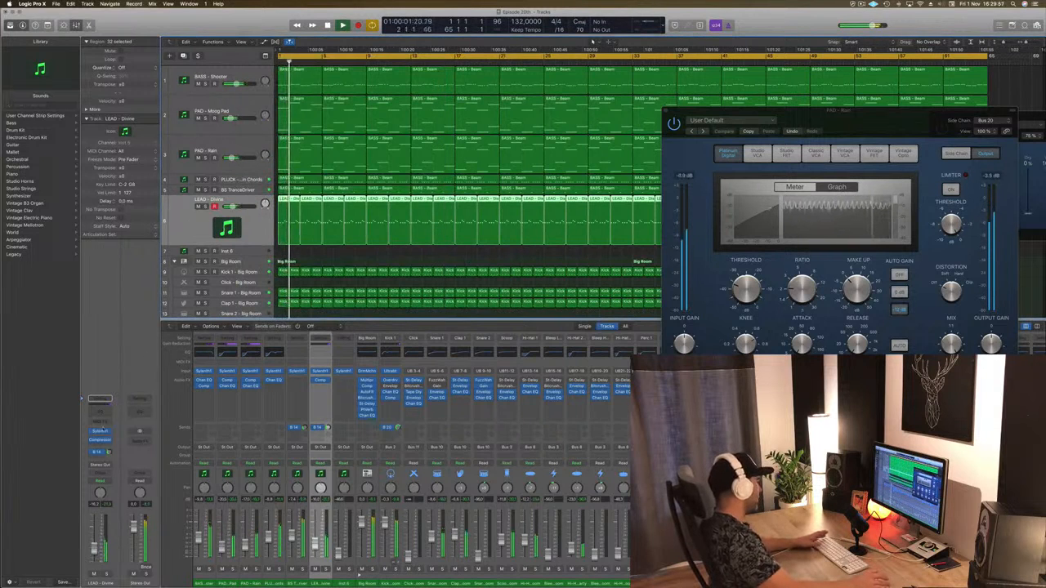
- Add a Channel EQ to LEAD - Divine with a 24 dB/Oct low cut at 530 Hz
click(101, 413)
drag(175, 33, 258, 72)
click(135, 97)
drag(125, 168, 400, 187)
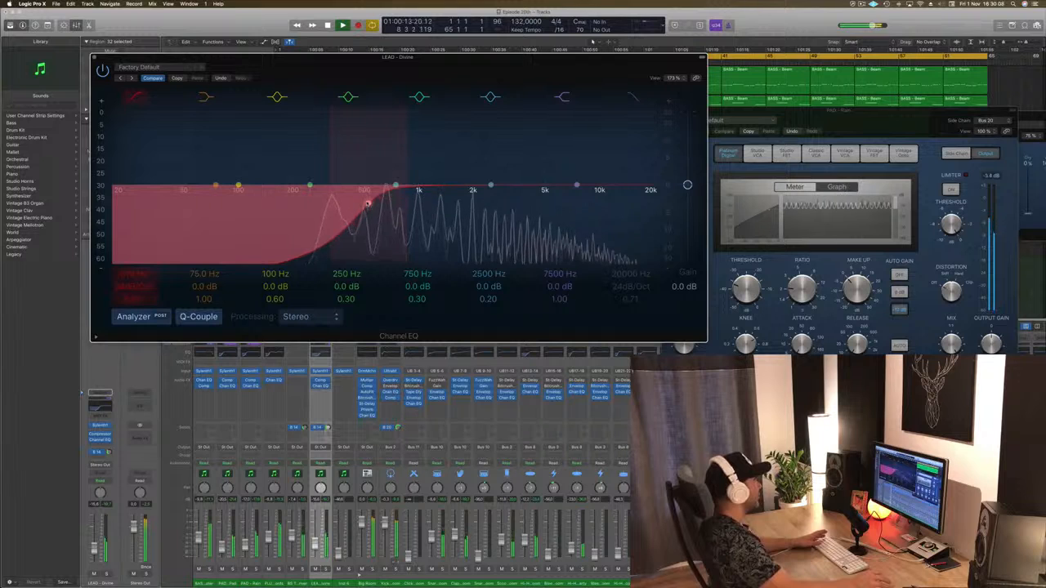
- Boost the LEAD - Divine high shelf by 4.0 dB at 3000 Hz, add a 24 dB/Oct high cut at 15800 Hz and close the EQ
drag(577, 186, 484, 173)
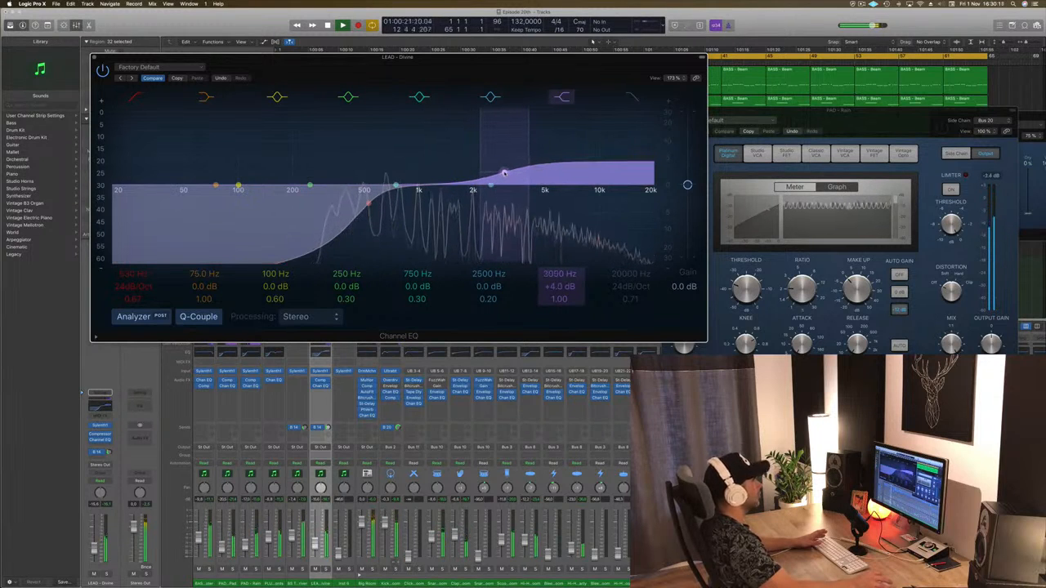
drag(494, 65, 602, 64)
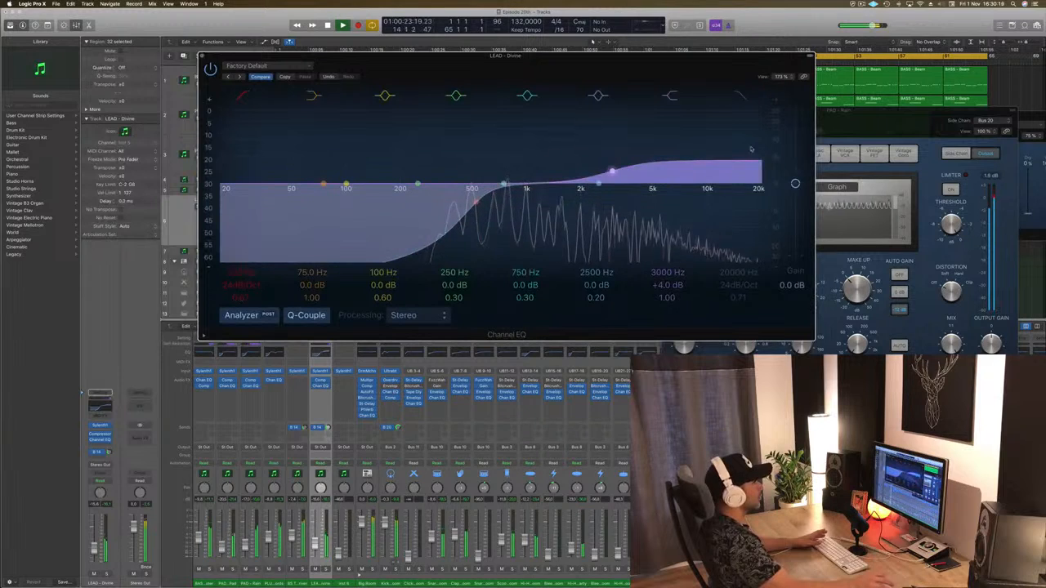
mouse_move(750, 190)
mouse_down()
mouse_move(708, 189)
mouse_move(749, 201)
mouse_up()
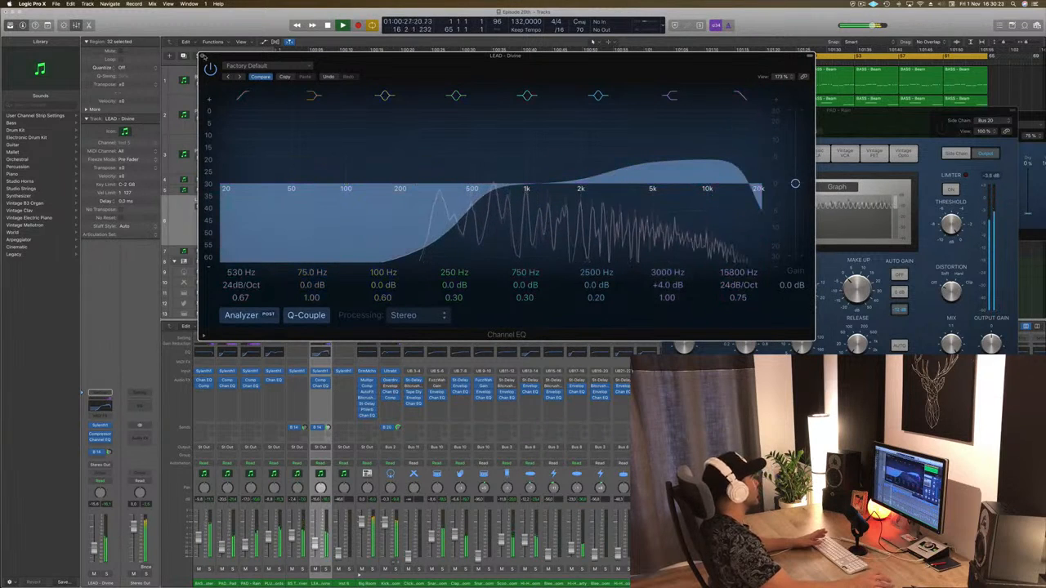
click(203, 57)
- Restart playback, toggle Warm Drive in the filter control of the Divine patch in Sylenth1 and close the synth
key(space)
key(space)
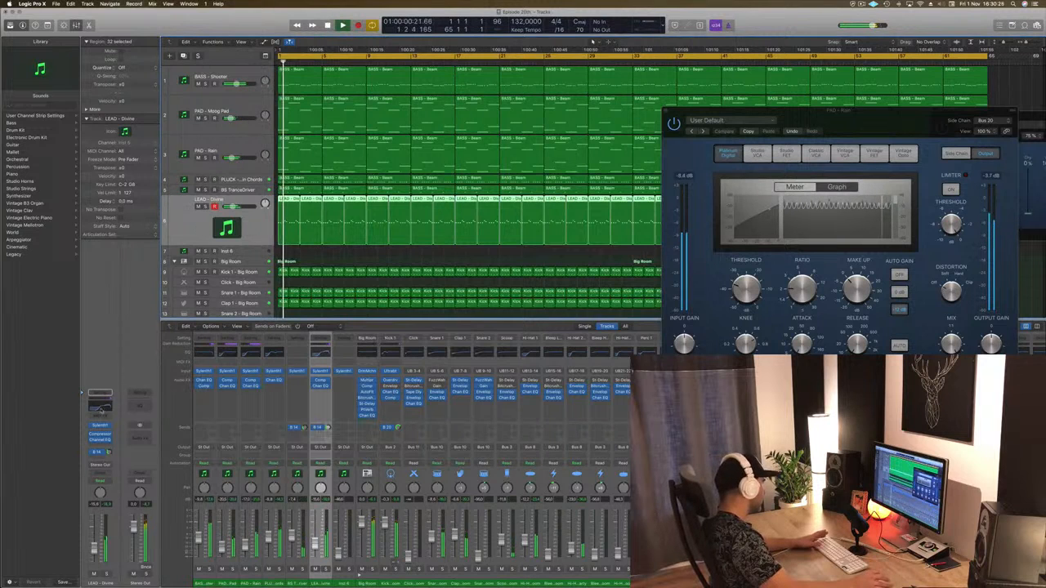
click(100, 426)
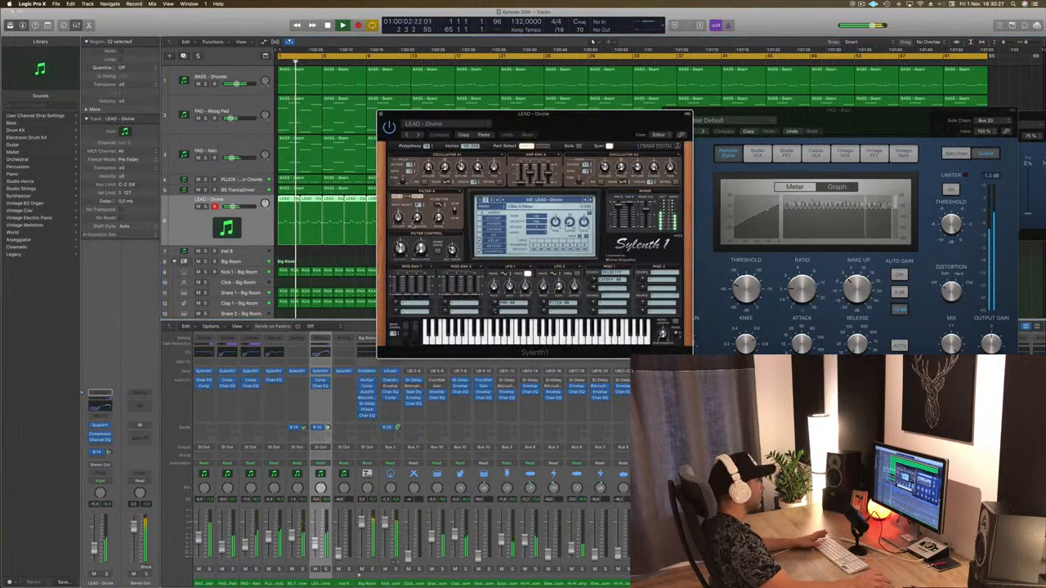
drag(466, 115, 472, 112)
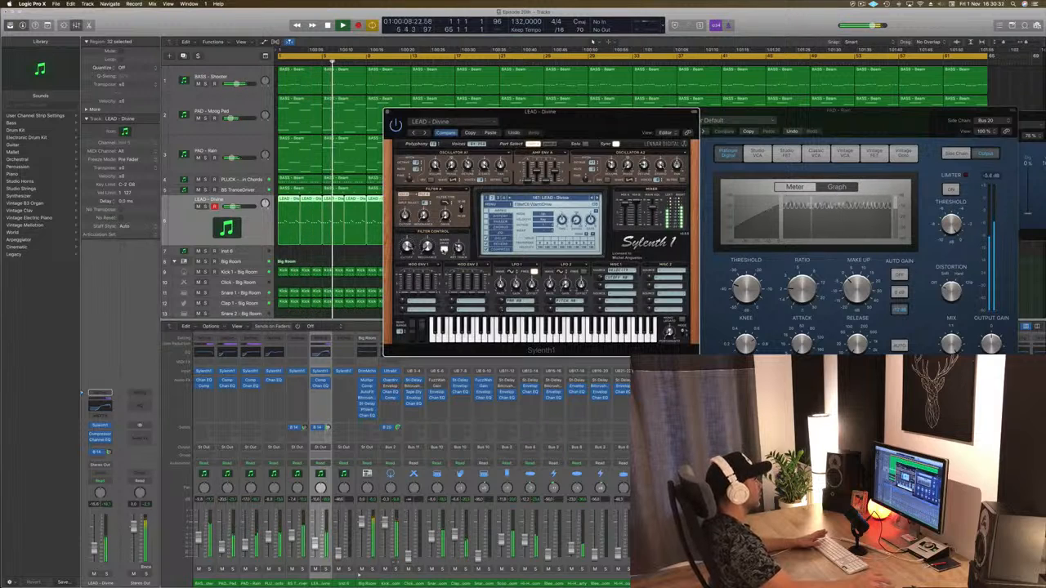
click(443, 249)
drag(554, 112, 567, 109)
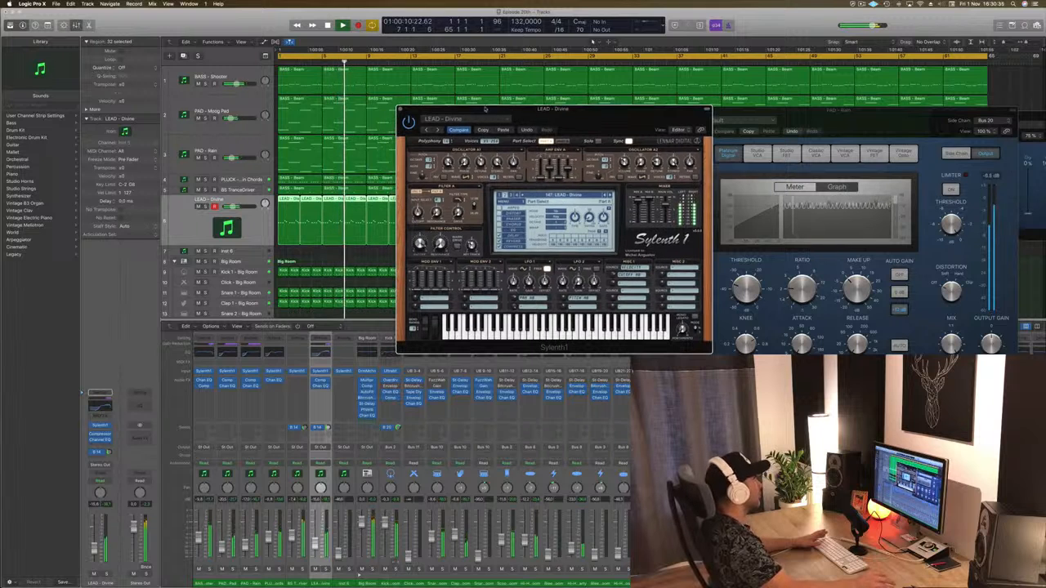
click(400, 108)
- Replay the track from the beginning and raise the LEAD - Divine fader slightly
key(space)
key(Return)
key(space)
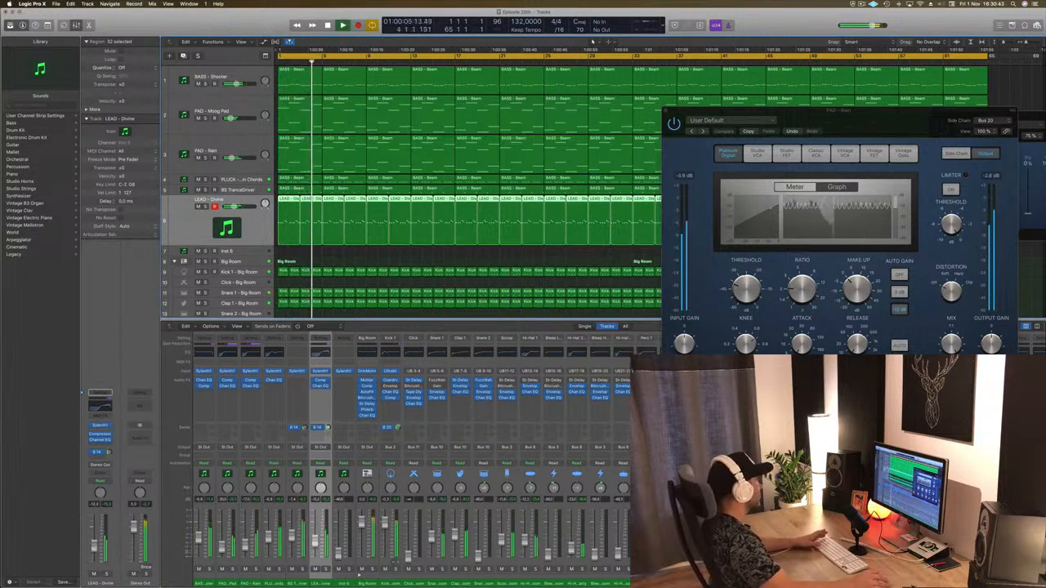
- Fine-tune the Bus 14 send on LEAD - Divine and insert a Chorus plug-in after its Channel EQ
drag(110, 452, 109, 452)
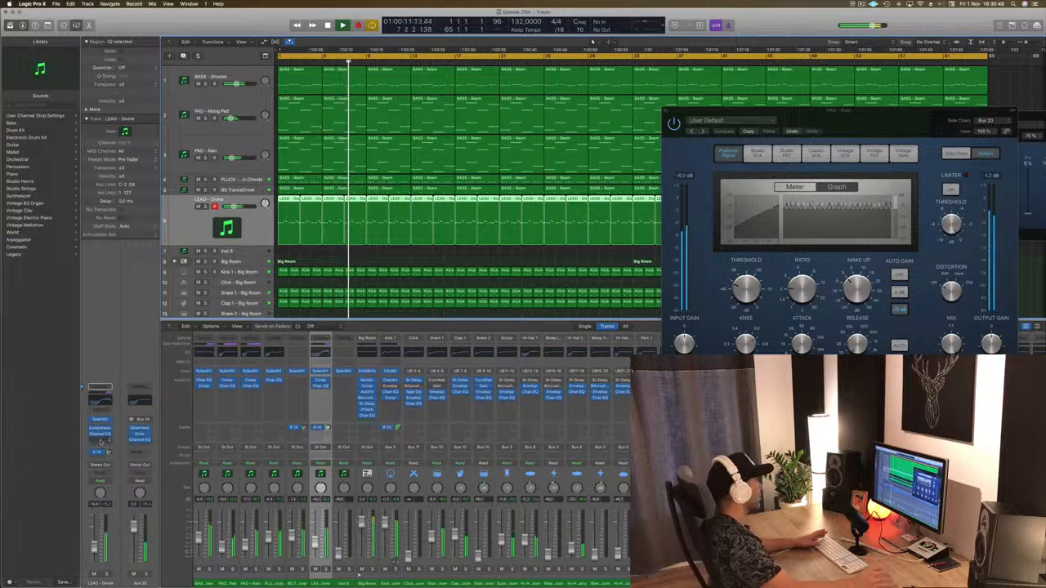
click(102, 440)
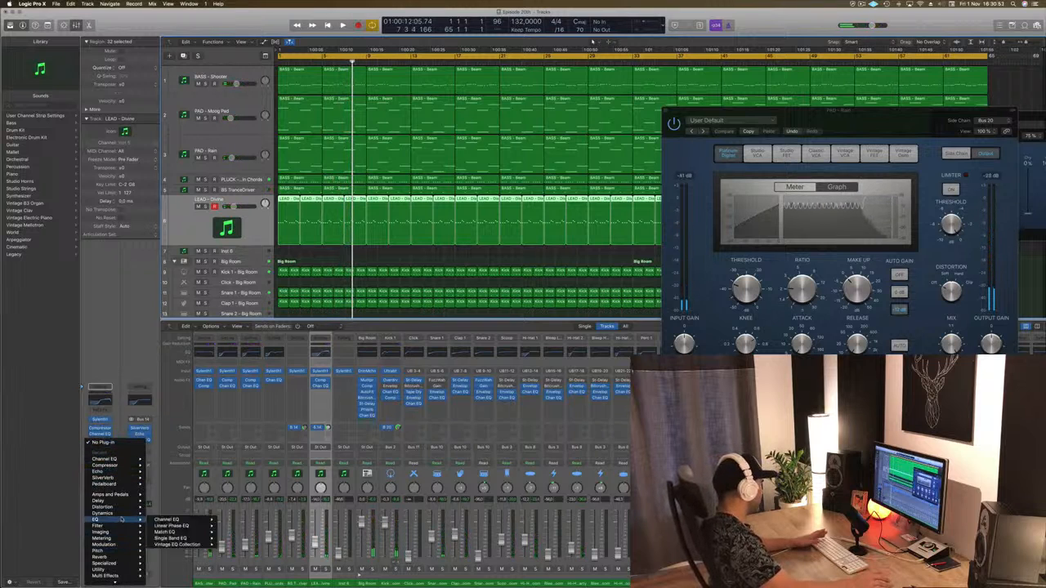
mouse_move(119, 545)
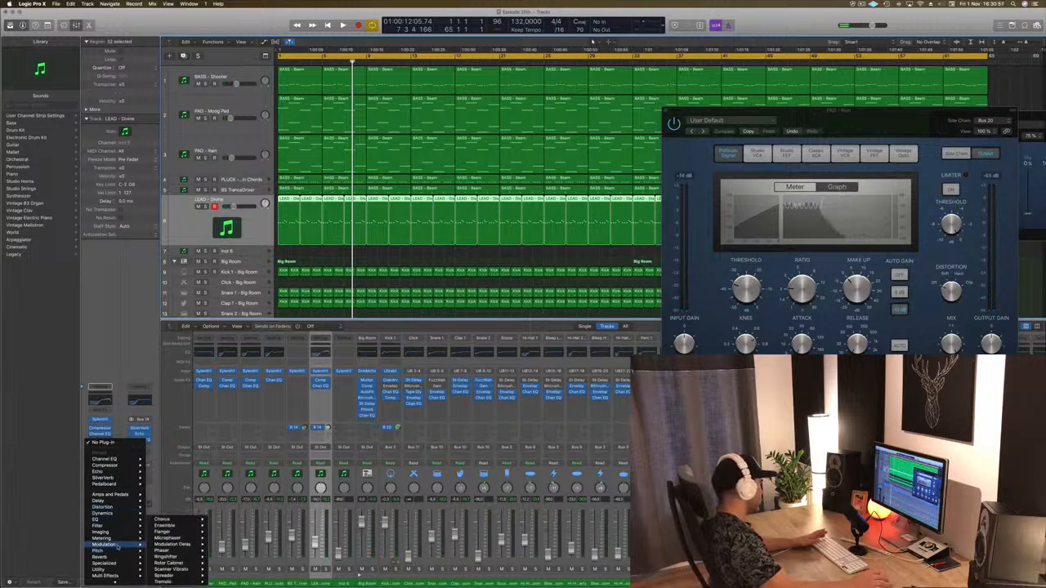
click(223, 520)
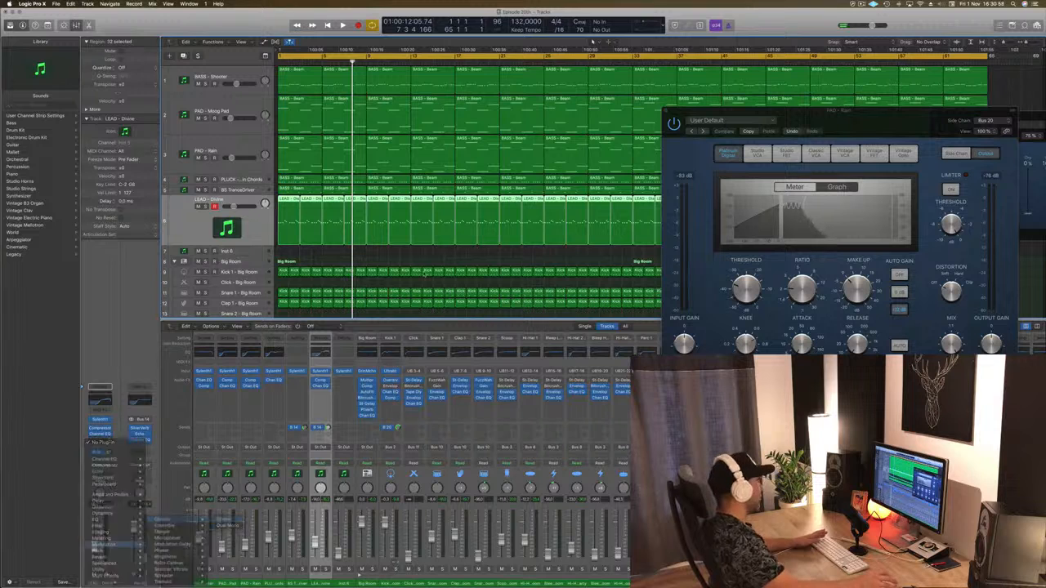
drag(109, 21, 502, 132)
- Play the track, audition Chorus presets including Guitar Summer, load Mega Wide Chorus and raise the LEAD - Divine fader slightly
key(space)
click(448, 151)
click(448, 151)
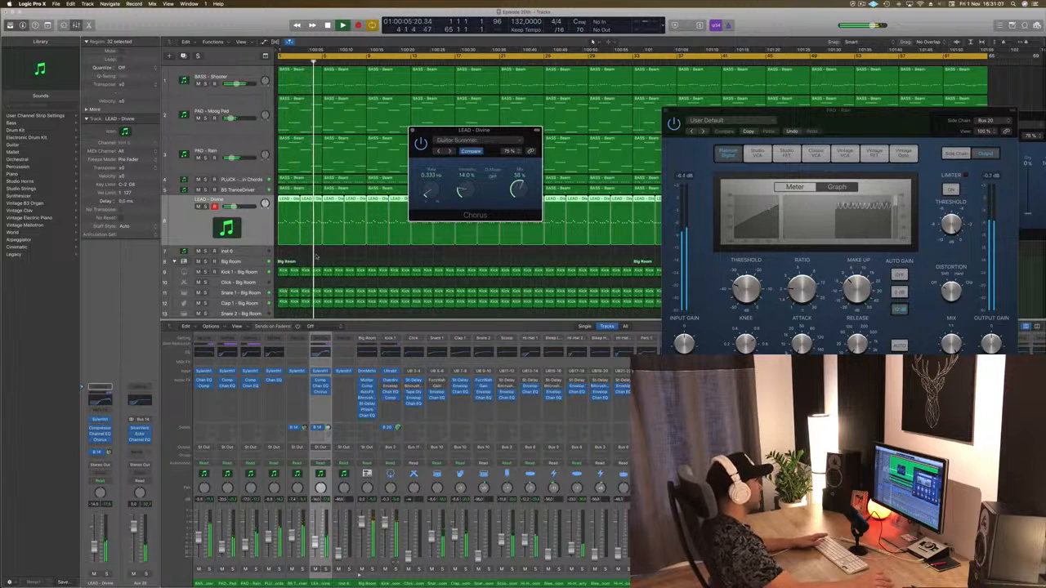
drag(94, 549, 94, 546)
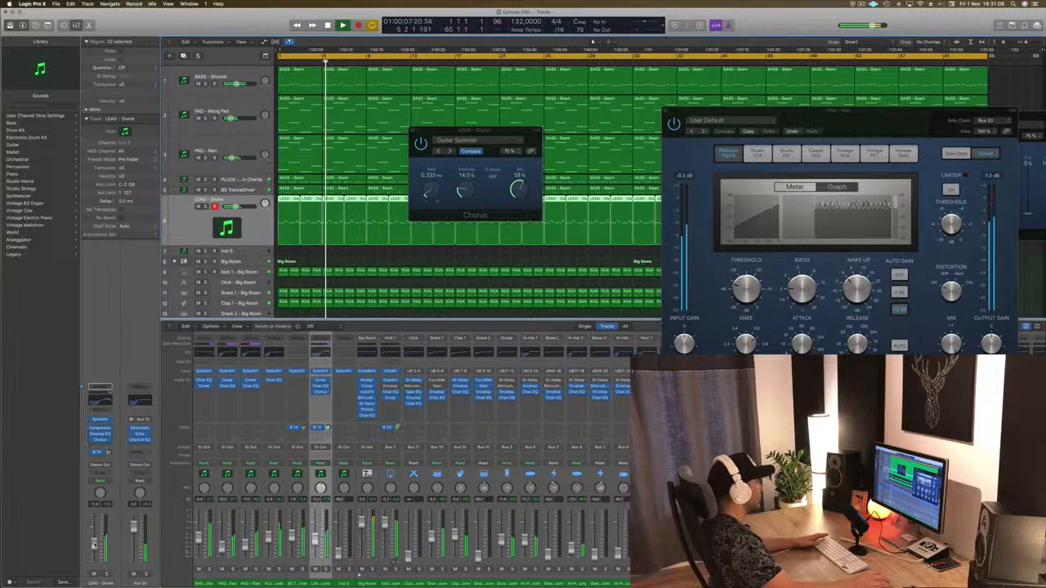
click(448, 151)
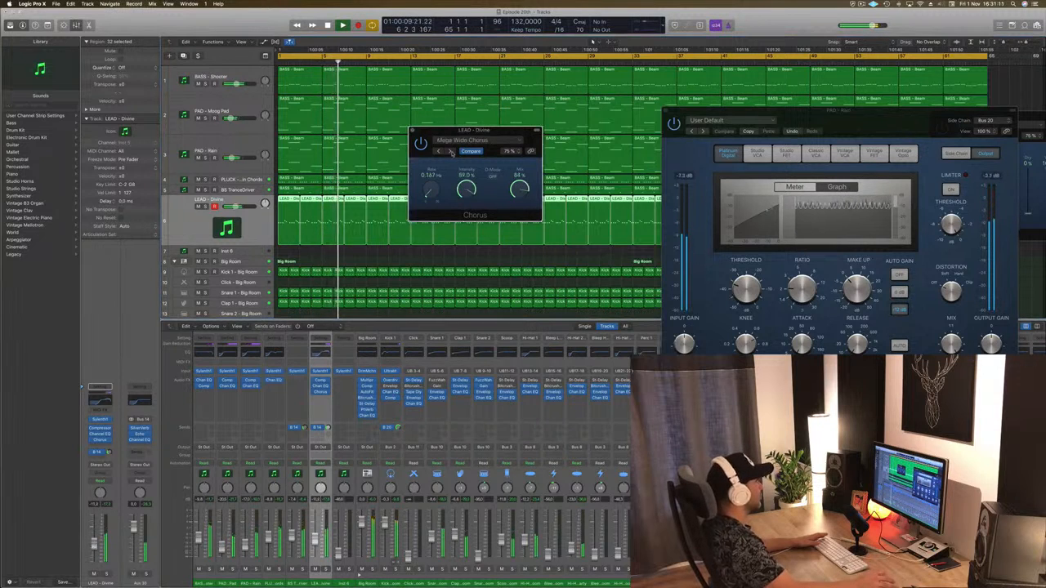
- Lower the LEAD - Divine fader slightly during playback and close the Chorus window
drag(508, 132, 498, 131)
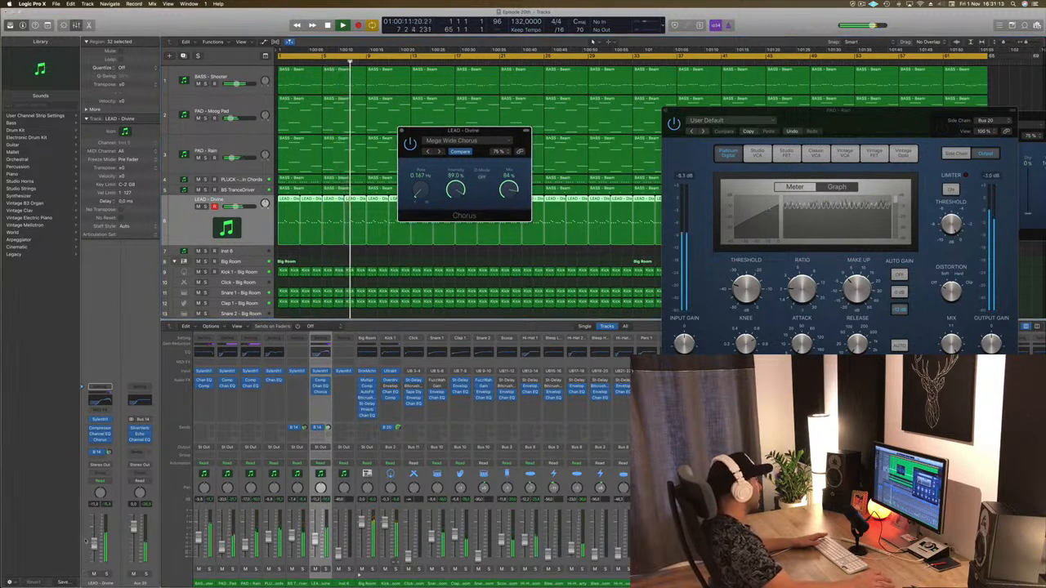
drag(94, 544, 94, 547)
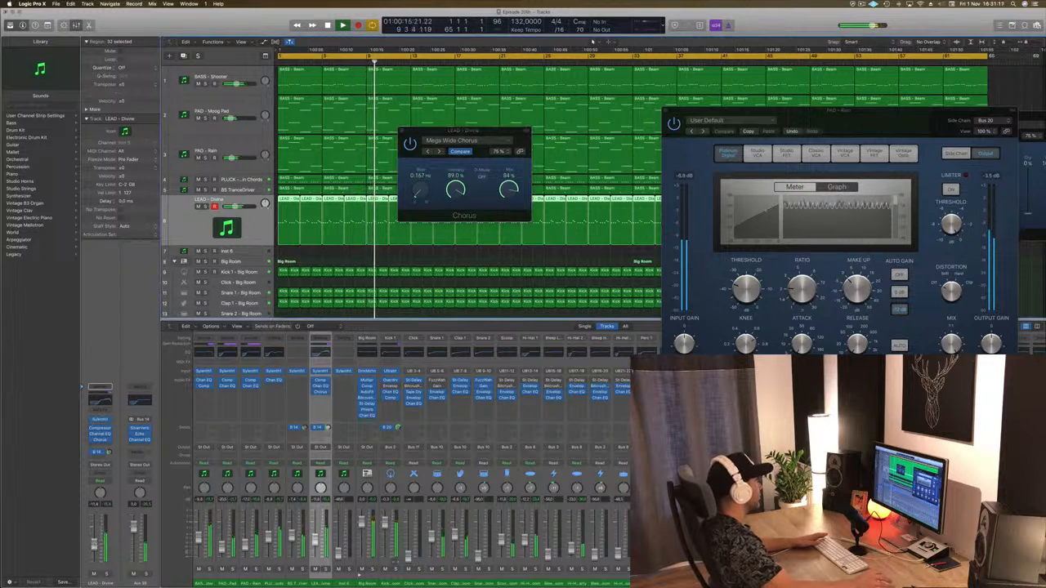
drag(463, 133, 421, 134)
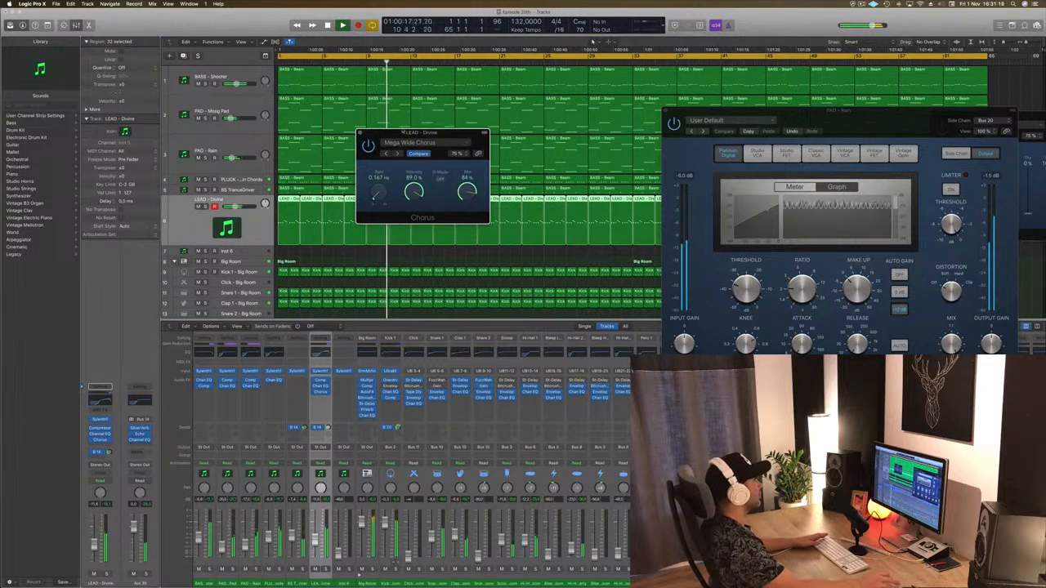
click(360, 132)
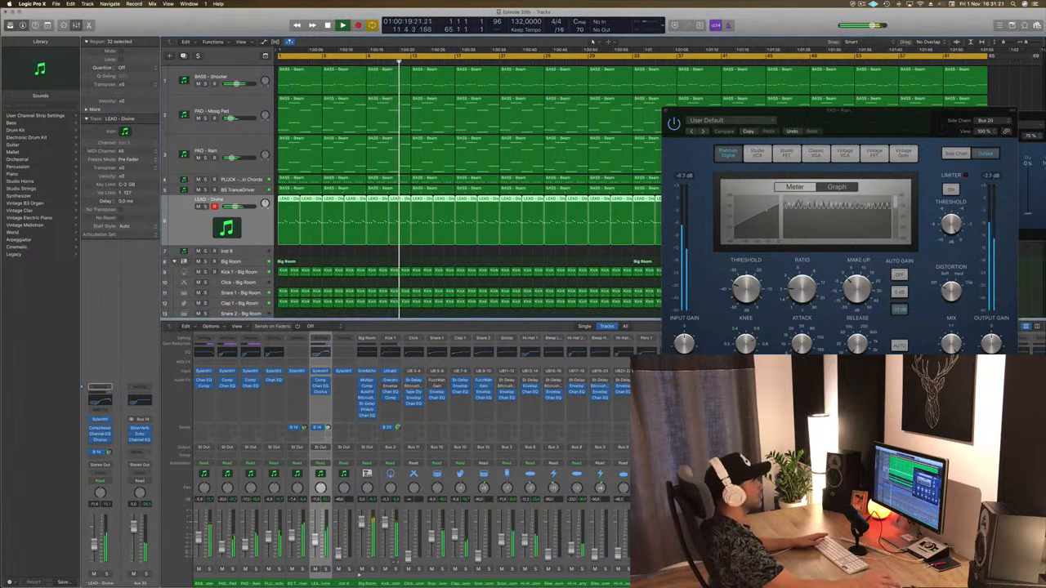
- Close the PAD - Rain compressor window and hide the mixer to show the full arrangement
drag(882, 111, 675, 104)
click(458, 103)
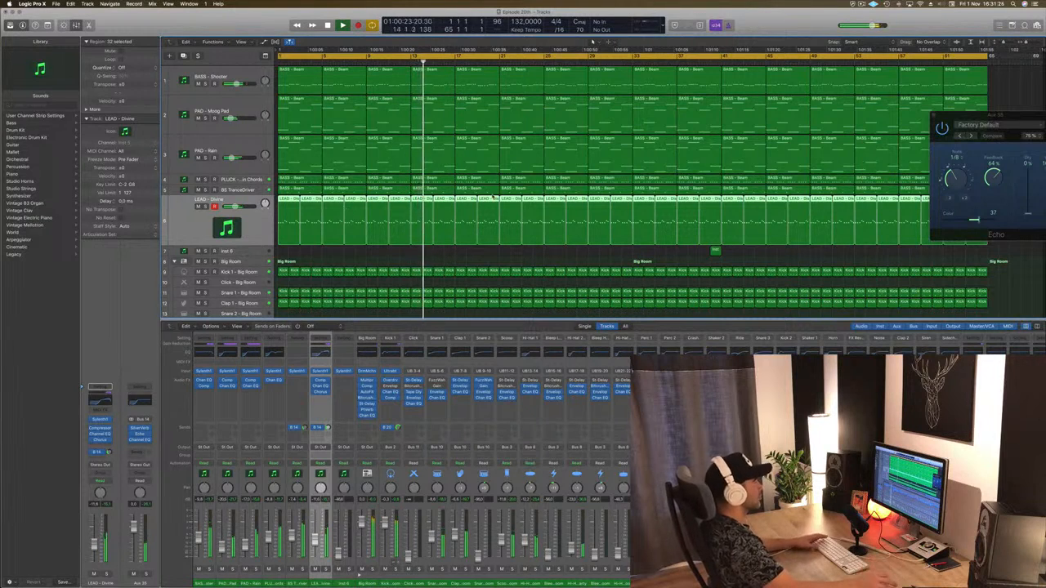
key(x)
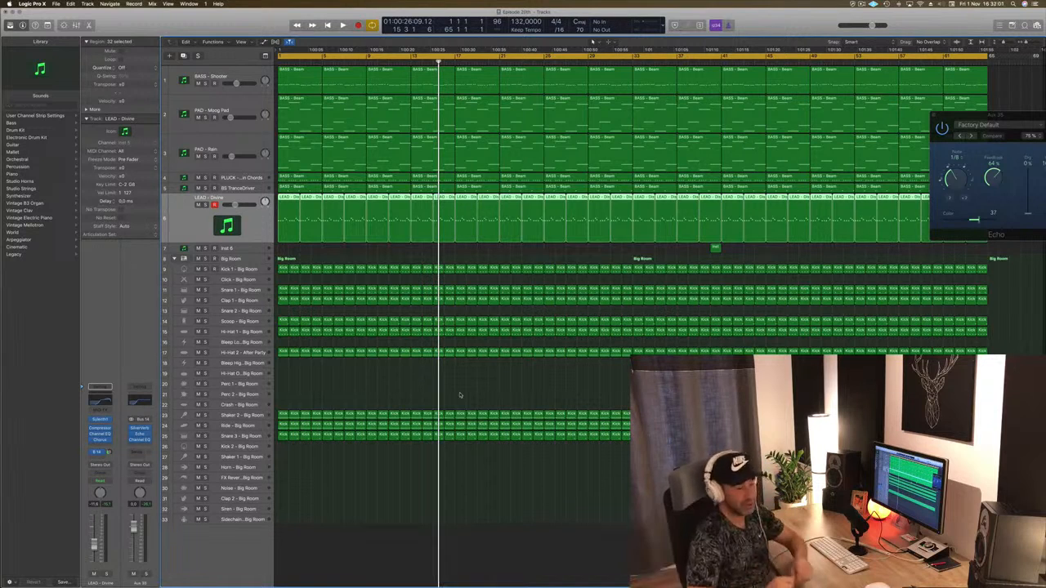
- Play the finished mix from the beginning of the track and stop playback
key(Return)
key(space)
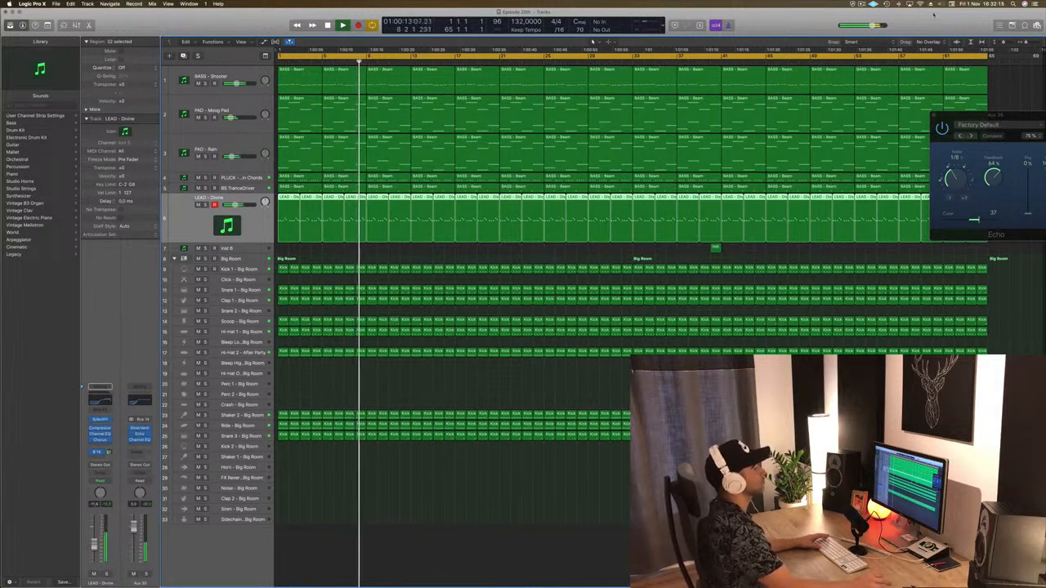
key(space)
click(861, 4)
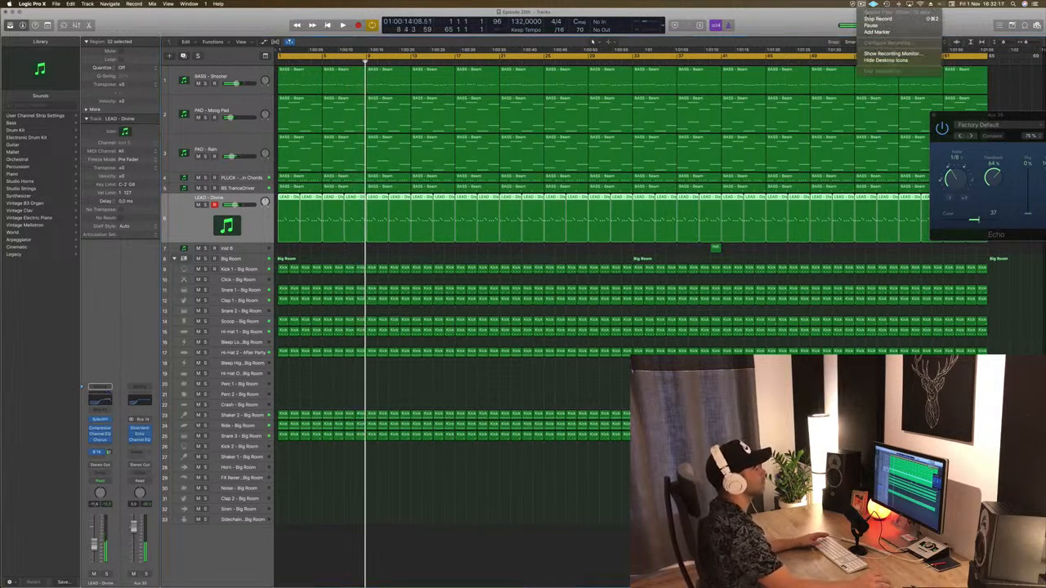
click(878, 18)
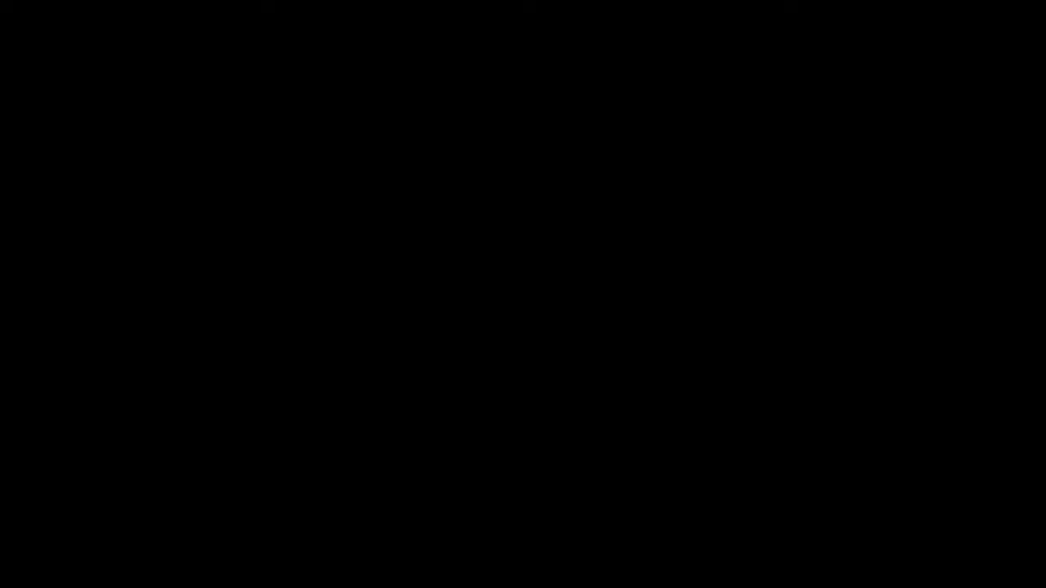